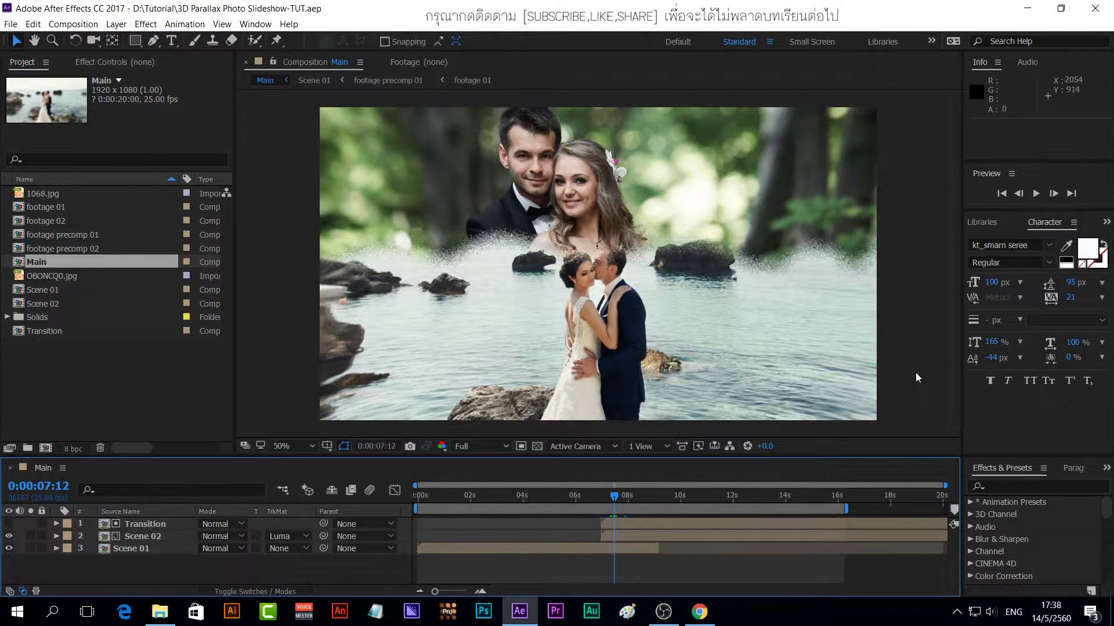
- Switch to Chrome, open the Freepik website from the bookmarks and sign in with the Google account
{"action": "key", "text": "alt+Tab"}
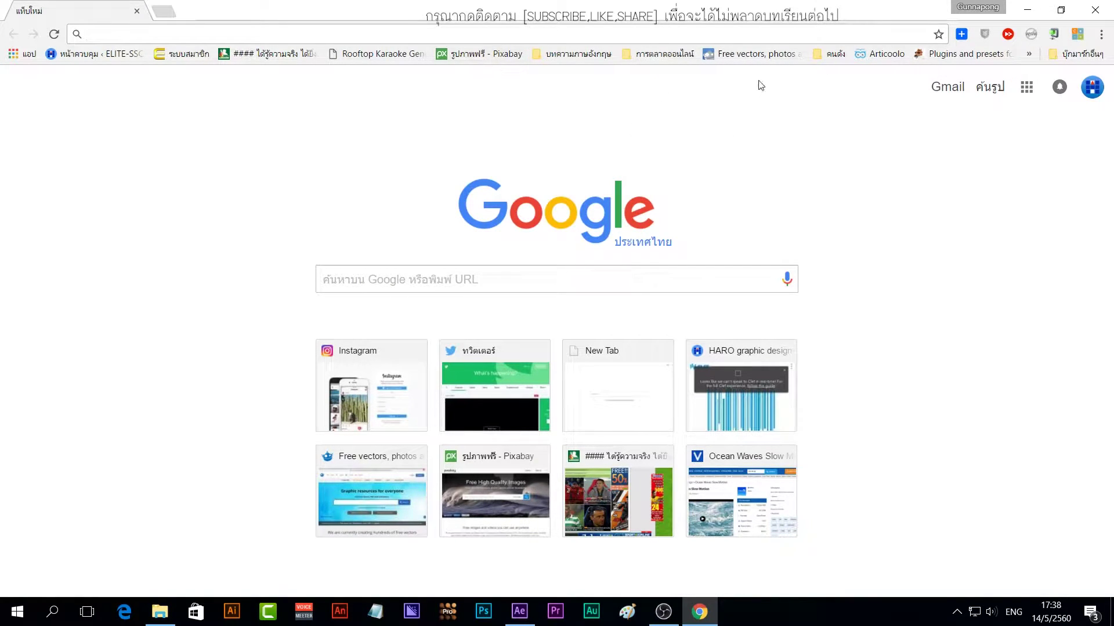
{"action": "left_click", "coordinate": [757, 54]}
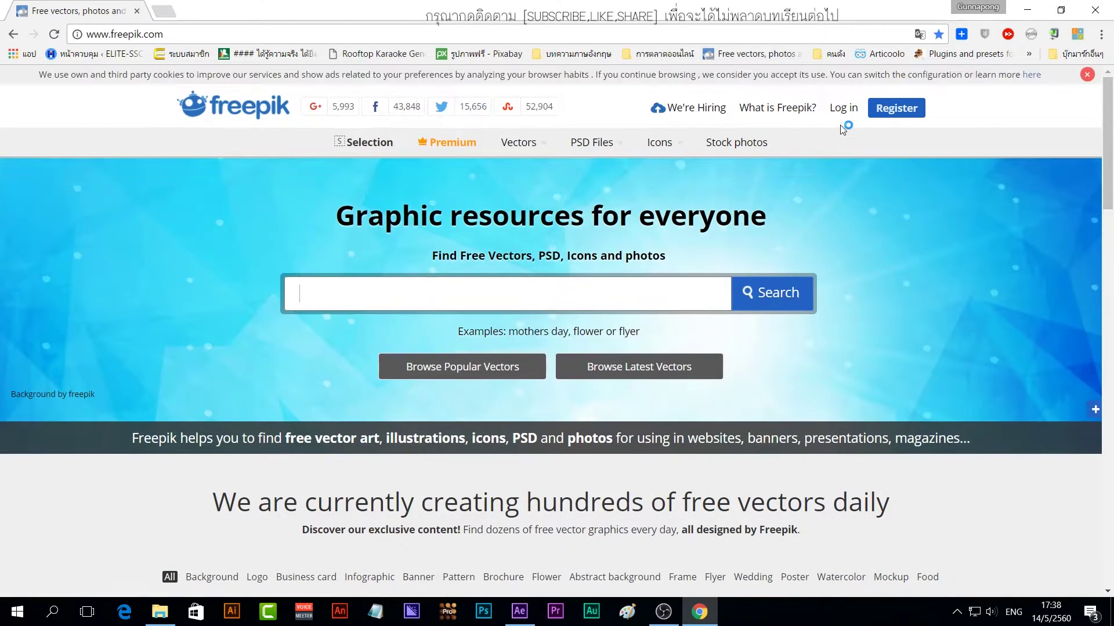
{"action": "left_click", "coordinate": [842, 109]}
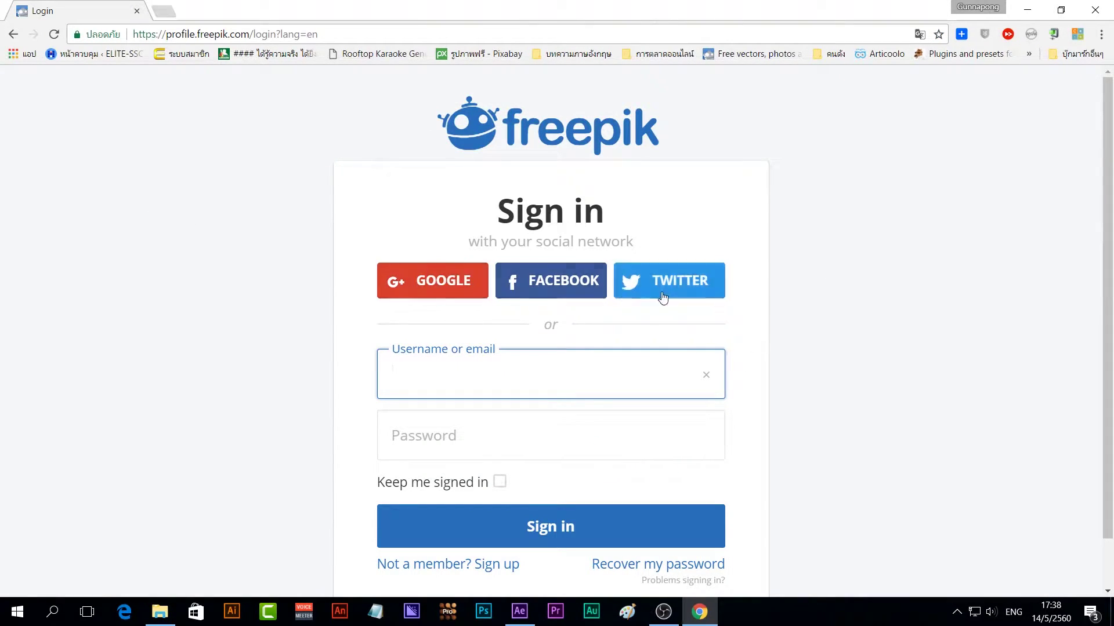
{"action": "left_click", "coordinate": [427, 292]}
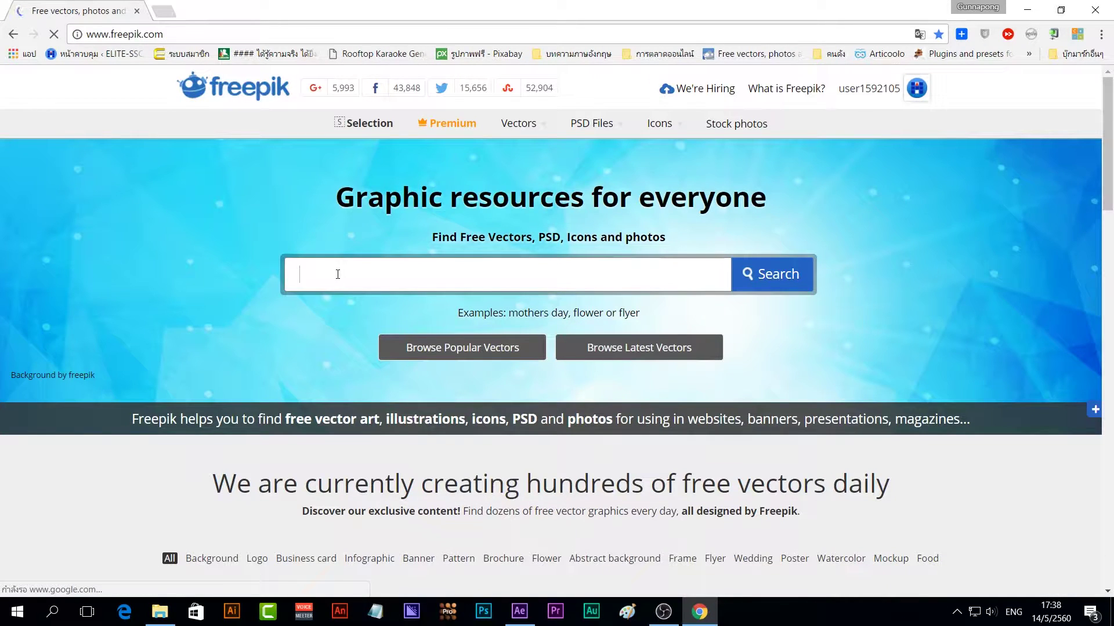
- Search Freepik for "watercolor stains"
{"action": "type", "text": "watercolor str"}
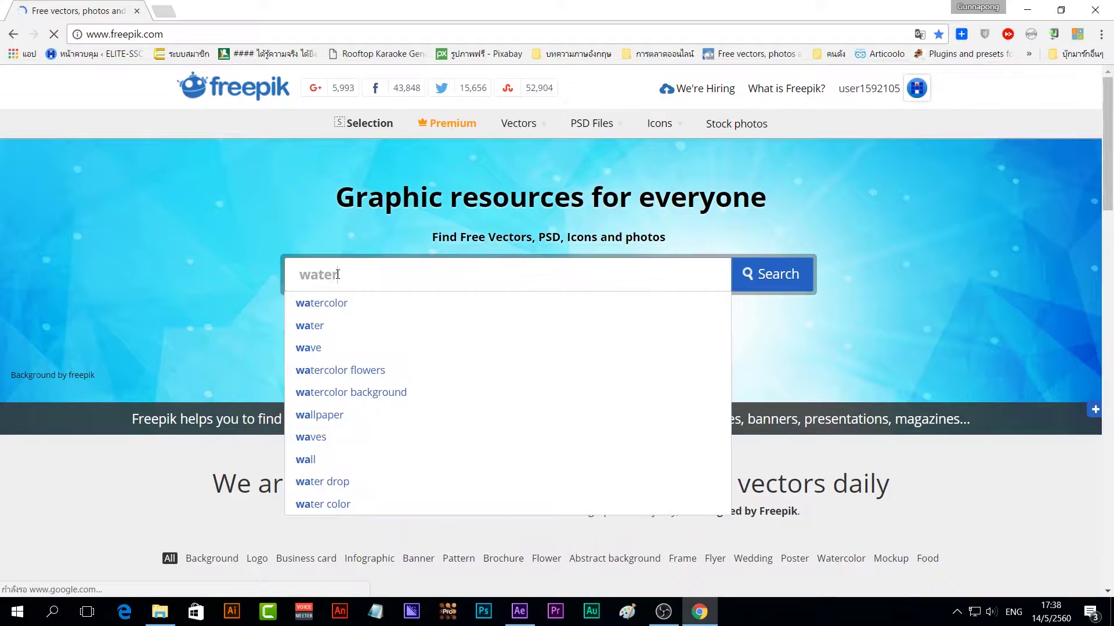
{"action": "key", "text": "BackSpace"}
{"action": "key", "text": "BackSpace"}
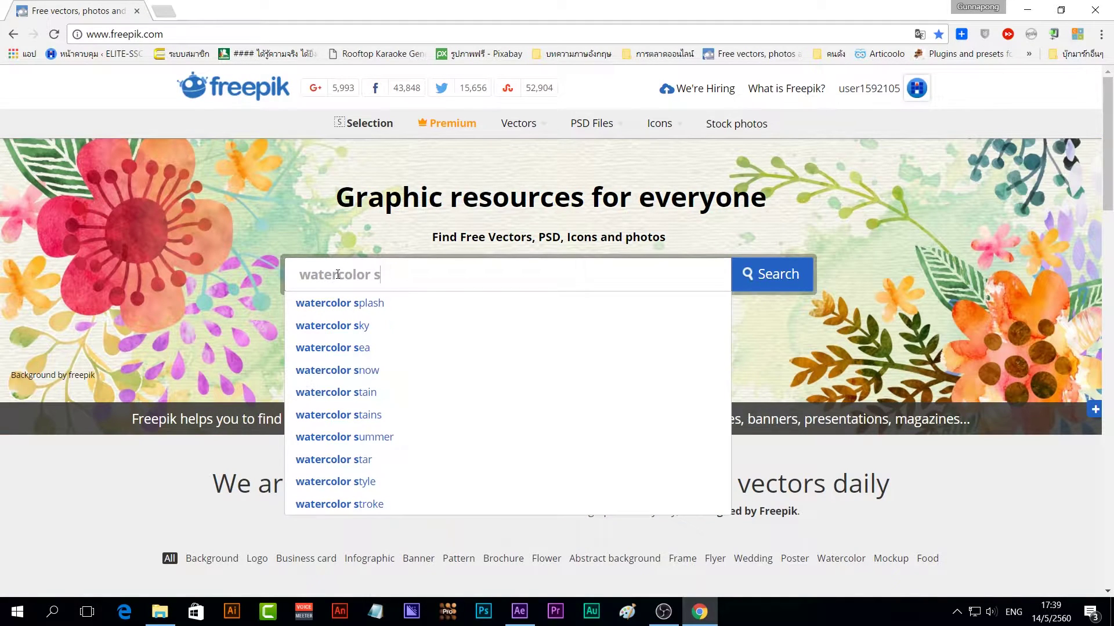
{"action": "type", "text": "ta"}
{"action": "left_click", "coordinate": [416, 322]}
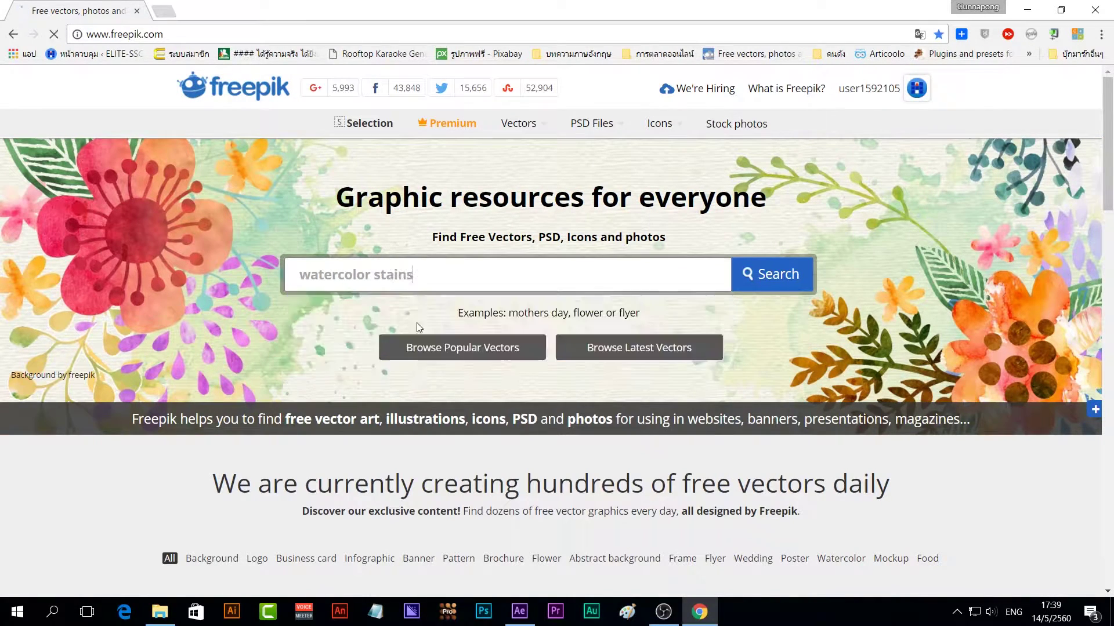
- Browse pages 1 and 3 of the watercolor stains results for a suitable set of stain shapes
{"action": "scroll", "coordinate": [805, 367], "scroll_direction": "down", "scroll_amount": 5}
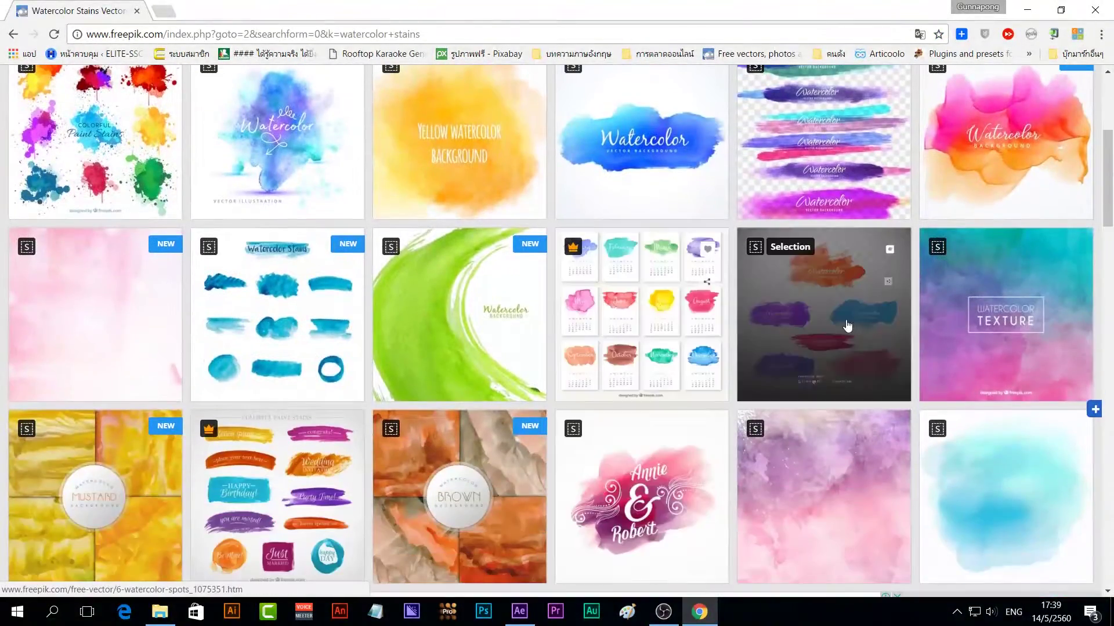
{"action": "scroll", "coordinate": [805, 366], "scroll_direction": "down", "scroll_amount": 9}
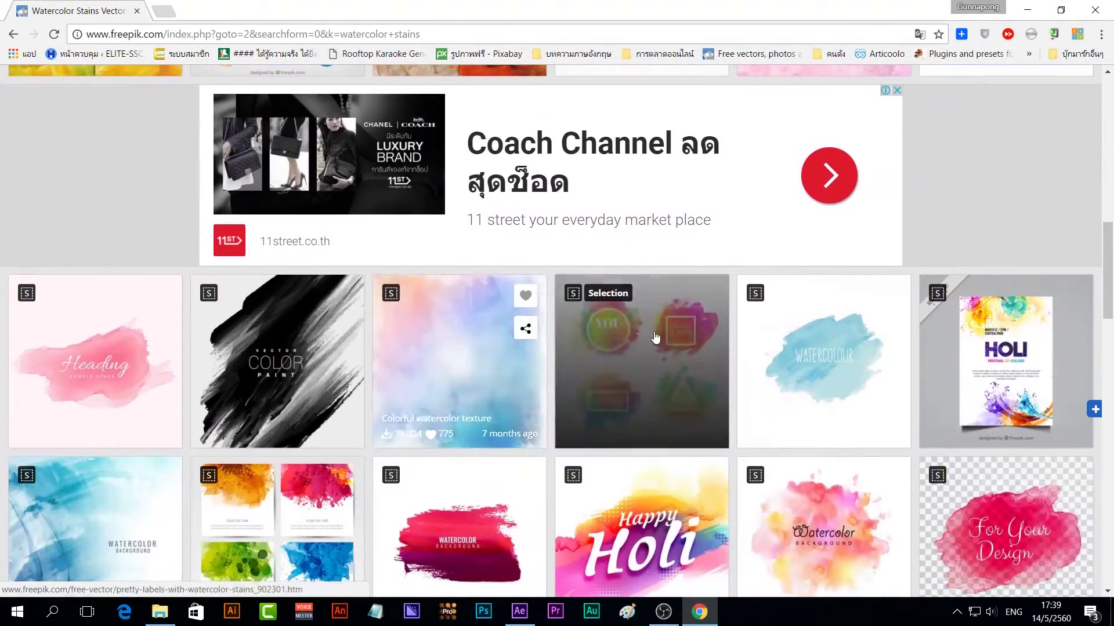
{"action": "scroll", "coordinate": [627, 337], "scroll_direction": "down", "scroll_amount": 1}
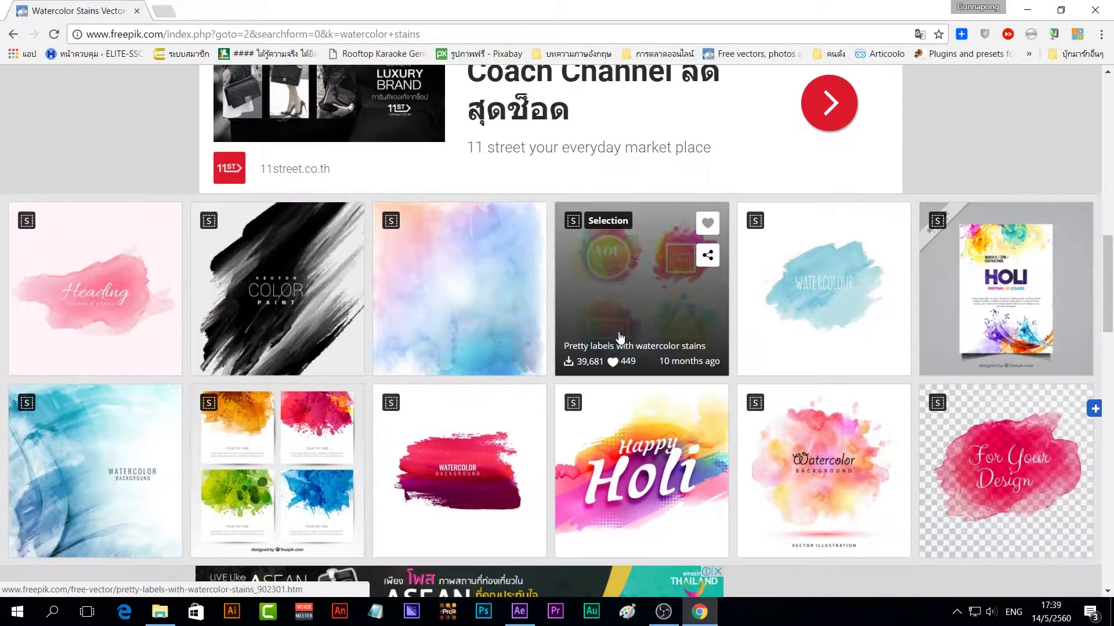
{"action": "scroll", "coordinate": [344, 438], "scroll_direction": "down", "scroll_amount": 1}
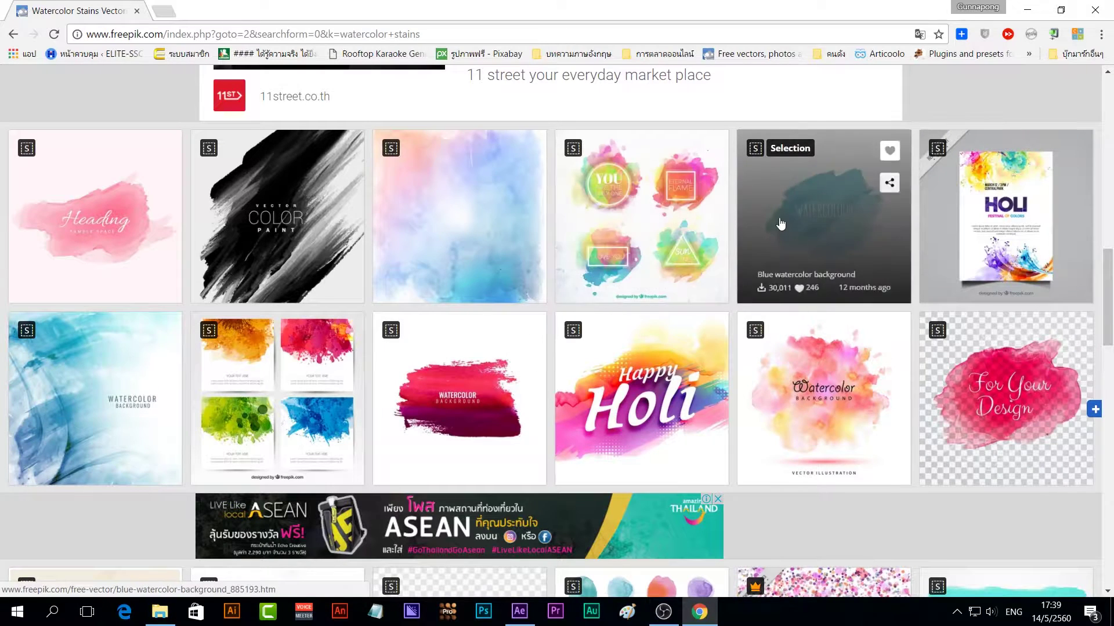
{"action": "scroll", "coordinate": [783, 227], "scroll_direction": "down", "scroll_amount": 3}
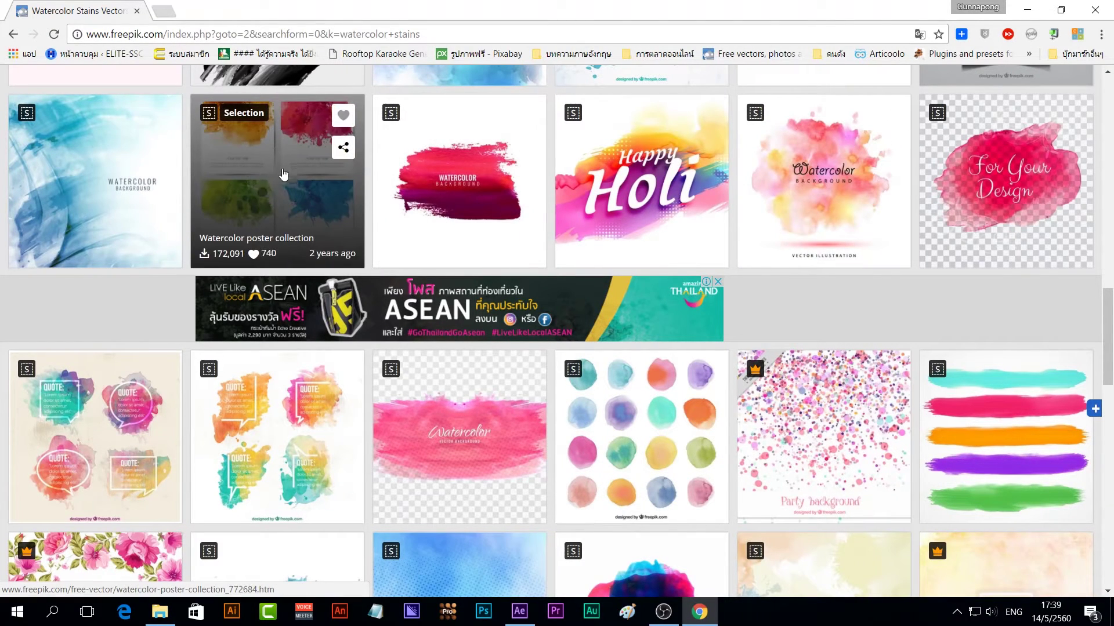
{"action": "scroll", "coordinate": [864, 224], "scroll_direction": "down", "scroll_amount": 7}
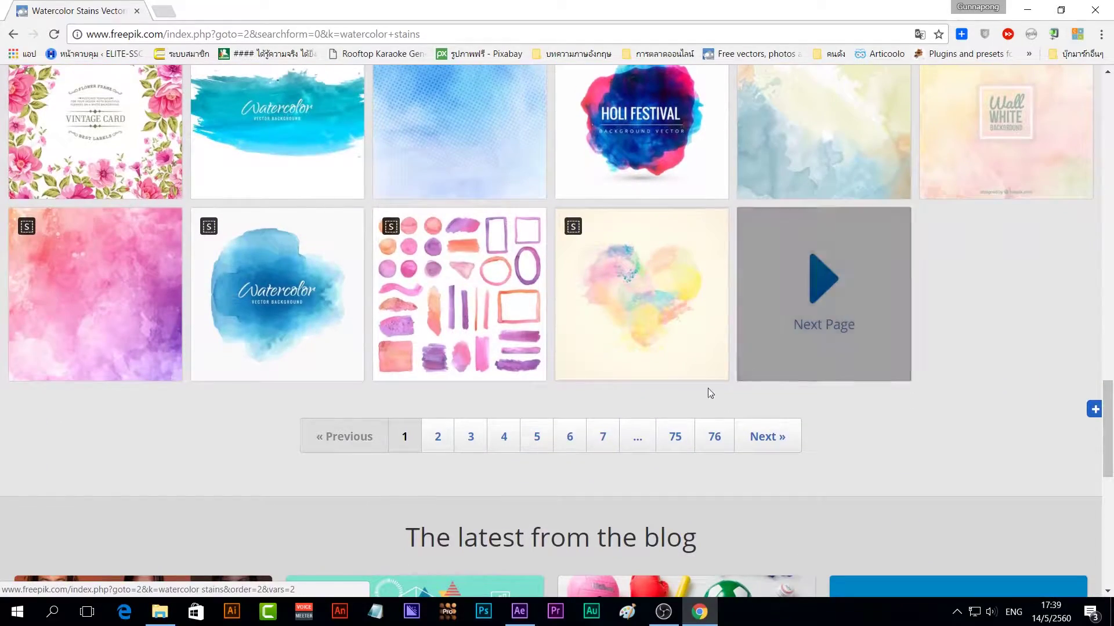
{"action": "left_click", "coordinate": [470, 436]}
{"action": "scroll", "coordinate": [486, 446], "scroll_direction": "down", "scroll_amount": 8}
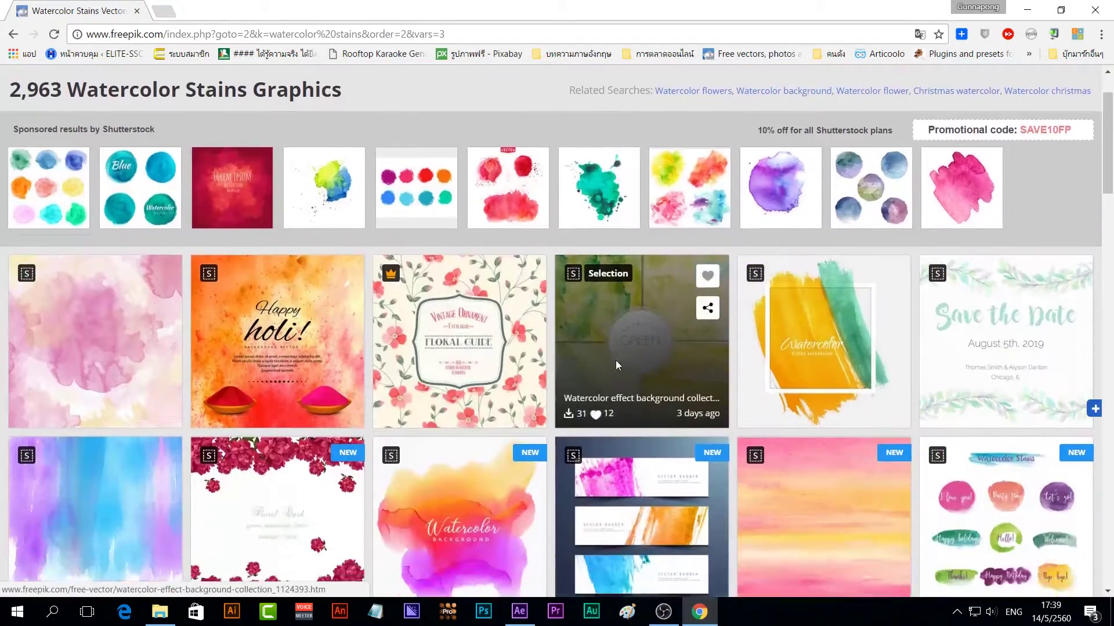
{"action": "scroll", "coordinate": [604, 336], "scroll_direction": "down", "scroll_amount": 11}
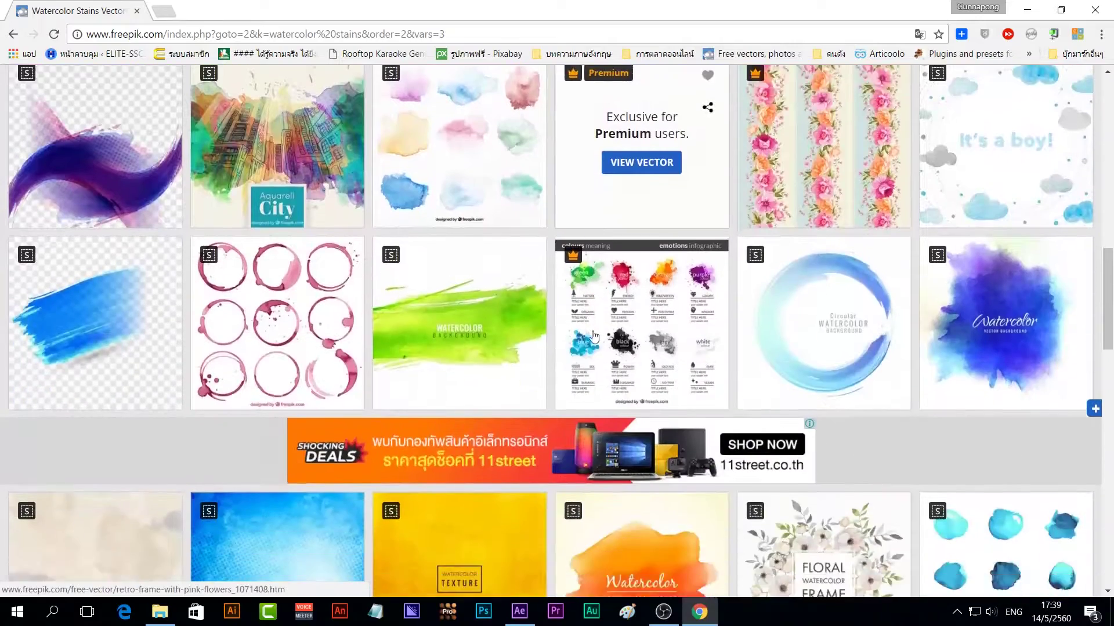
{"action": "scroll", "coordinate": [592, 336], "scroll_direction": "down", "scroll_amount": 4}
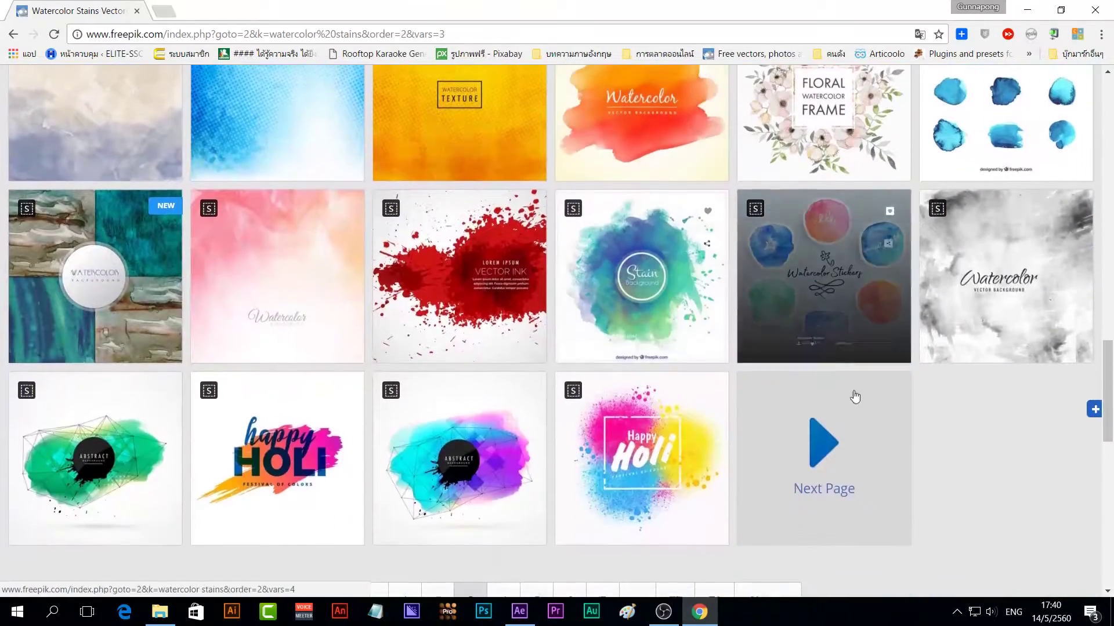
{"action": "scroll", "coordinate": [976, 405], "scroll_direction": "up", "scroll_amount": 4}
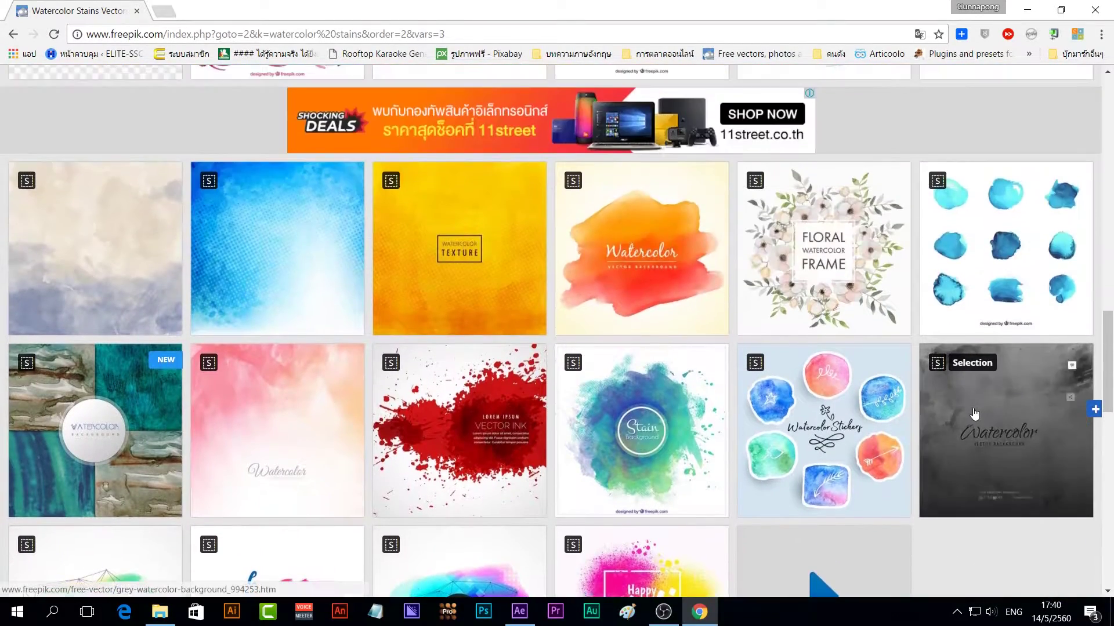
{"action": "scroll", "coordinate": [917, 360], "scroll_direction": "up", "scroll_amount": 5}
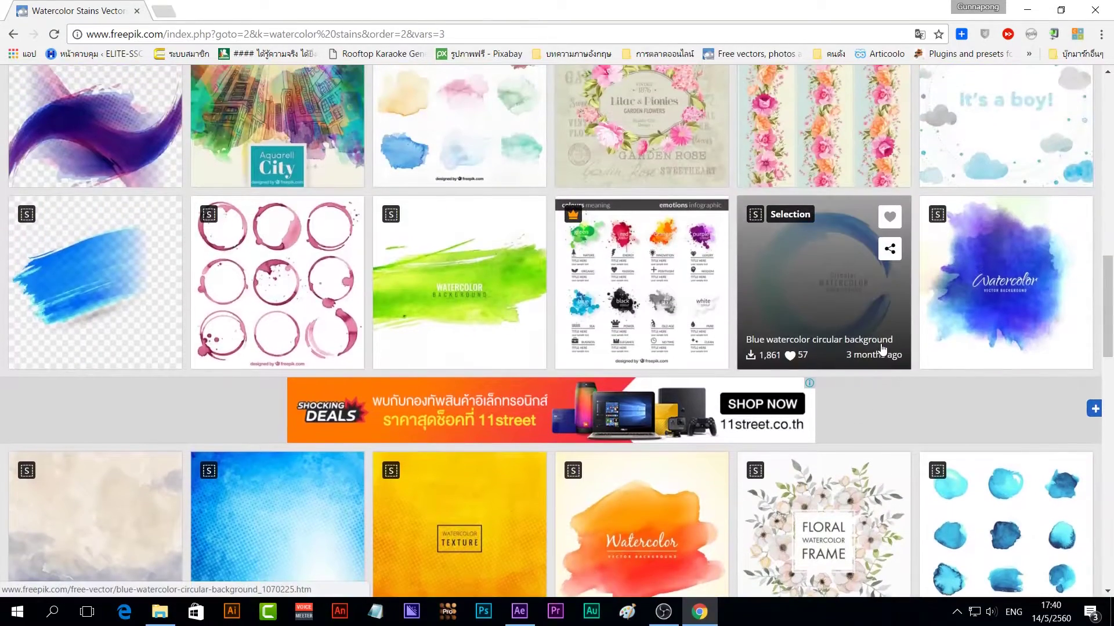
{"action": "scroll", "coordinate": [825, 339], "scroll_direction": "up", "scroll_amount": 5}
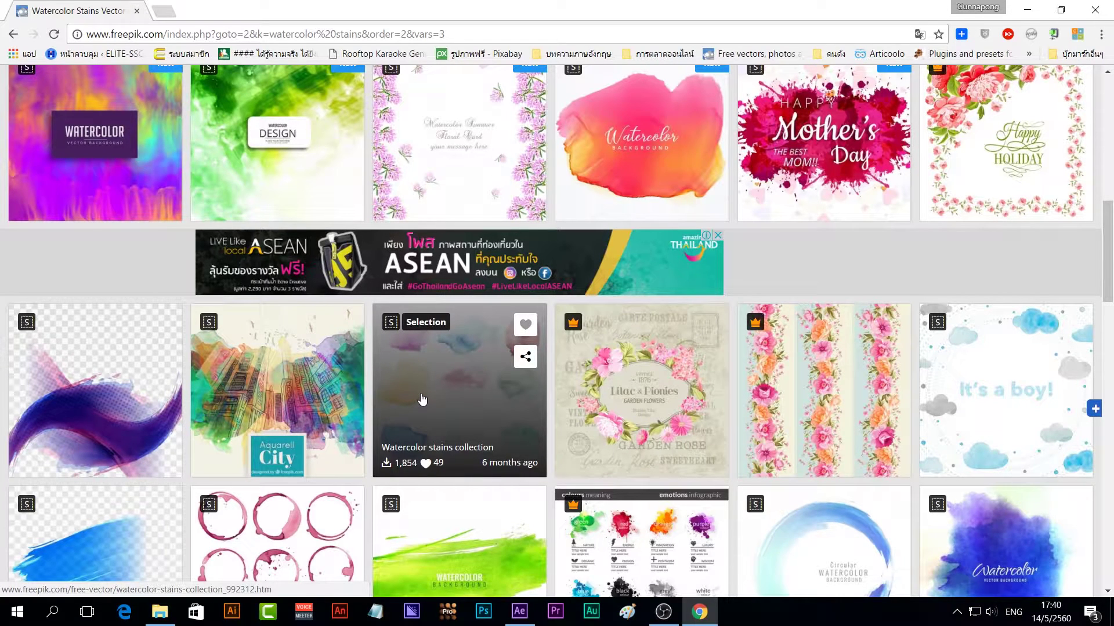
- Open the "Watercolor stains collection" vector and start its free download with attribution
{"action": "left_click", "coordinate": [422, 399]}
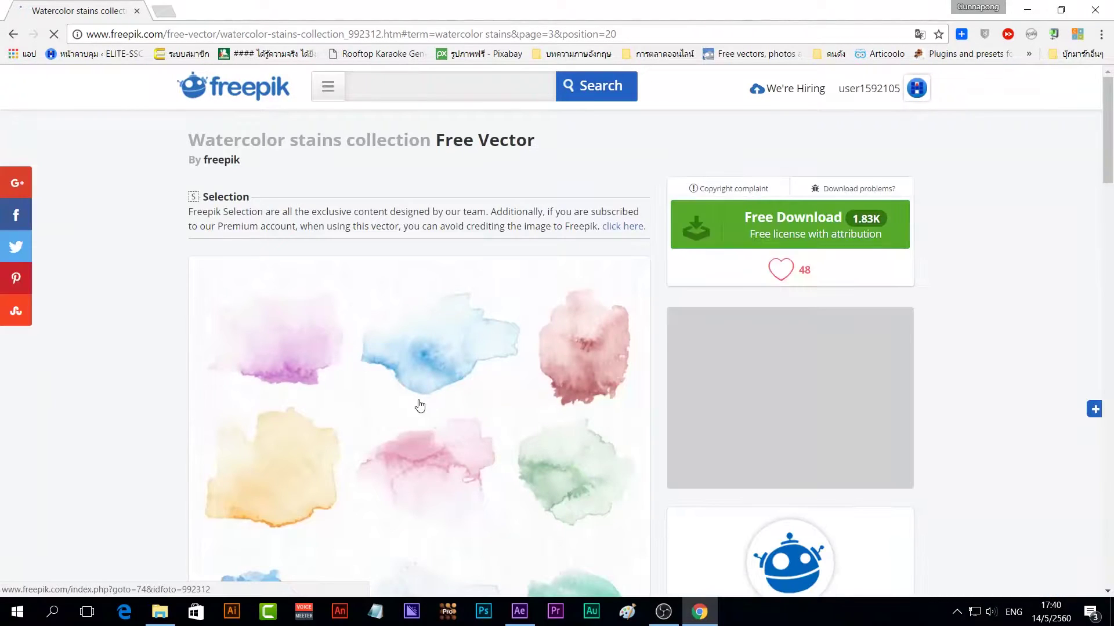
{"action": "left_click", "coordinate": [769, 221]}
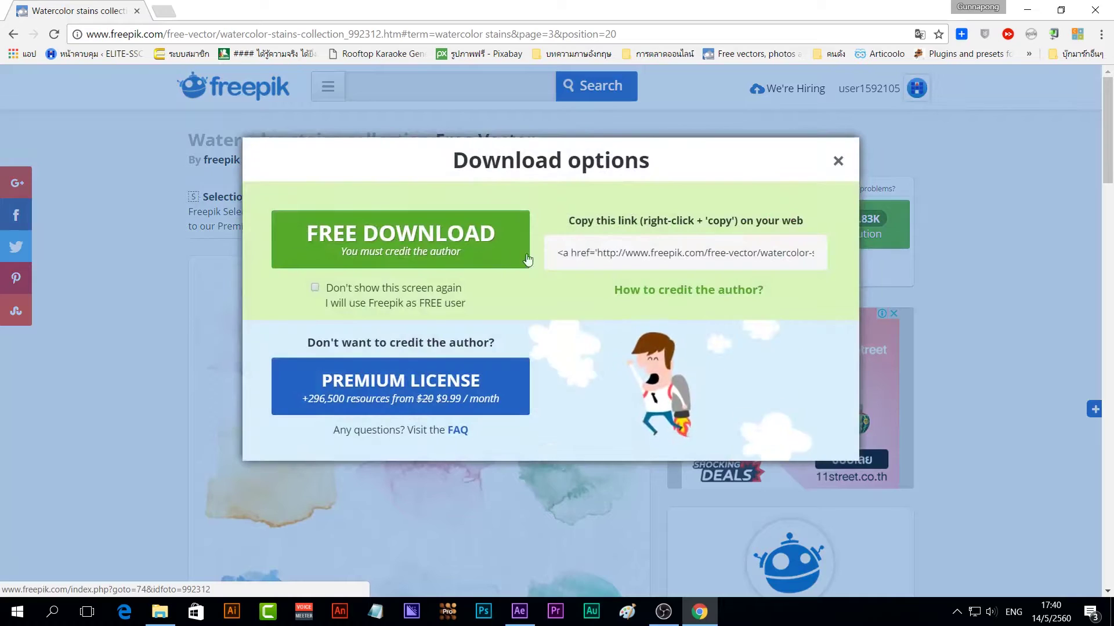
{"action": "left_click", "coordinate": [437, 255]}
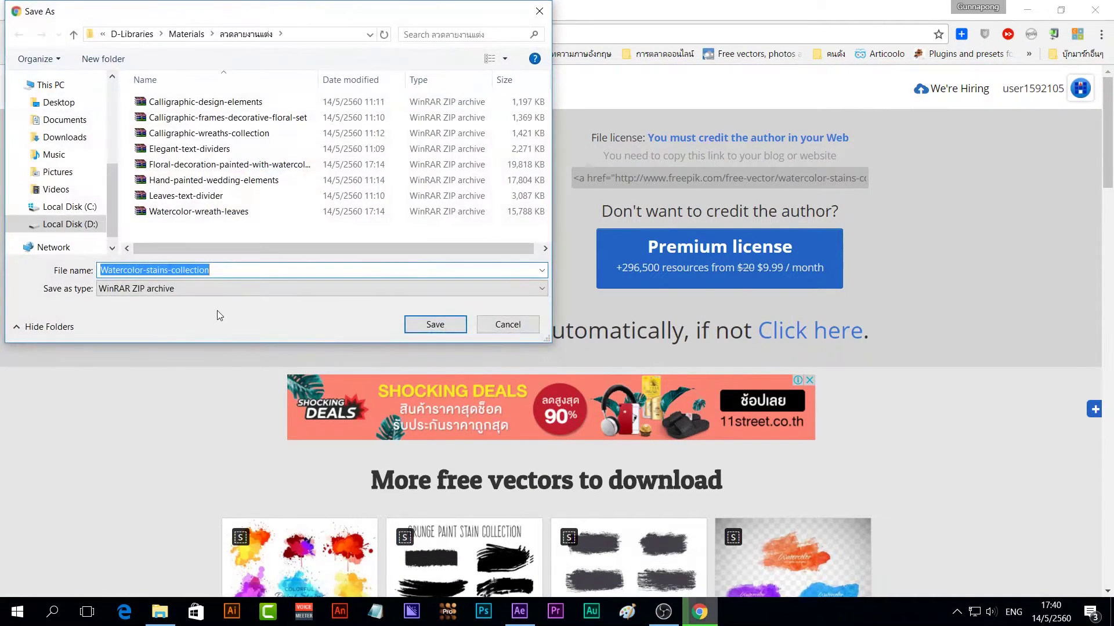
- Save the Watercolor-stains-collection ZIP archive in the Tutorial Watercolor Elements Footage folder inside Materials
{"action": "left_click", "coordinate": [186, 34]}
{"action": "left_click_drag", "start_coordinate": [553, 112], "coordinate": [542, 162]}
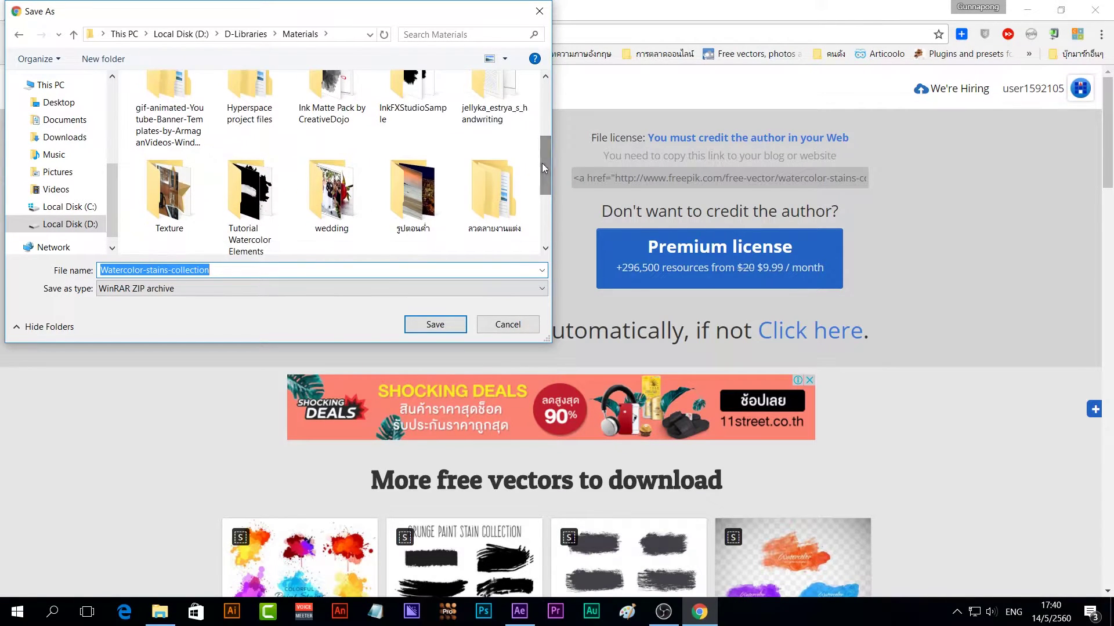
{"action": "double_click", "coordinate": [249, 198]}
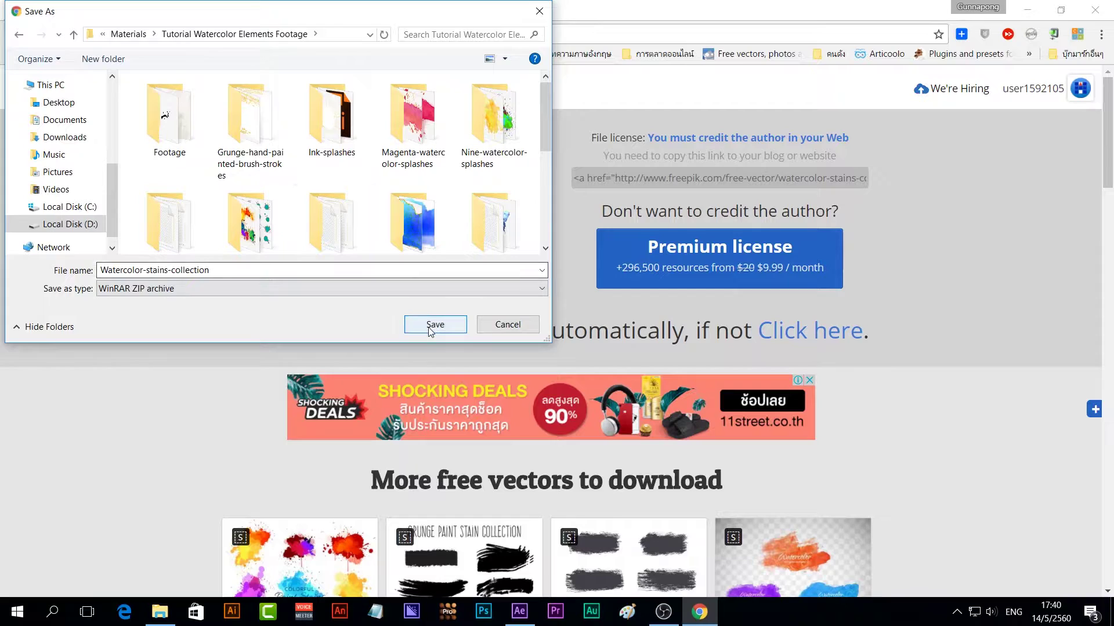
{"action": "left_click", "coordinate": [431, 330]}
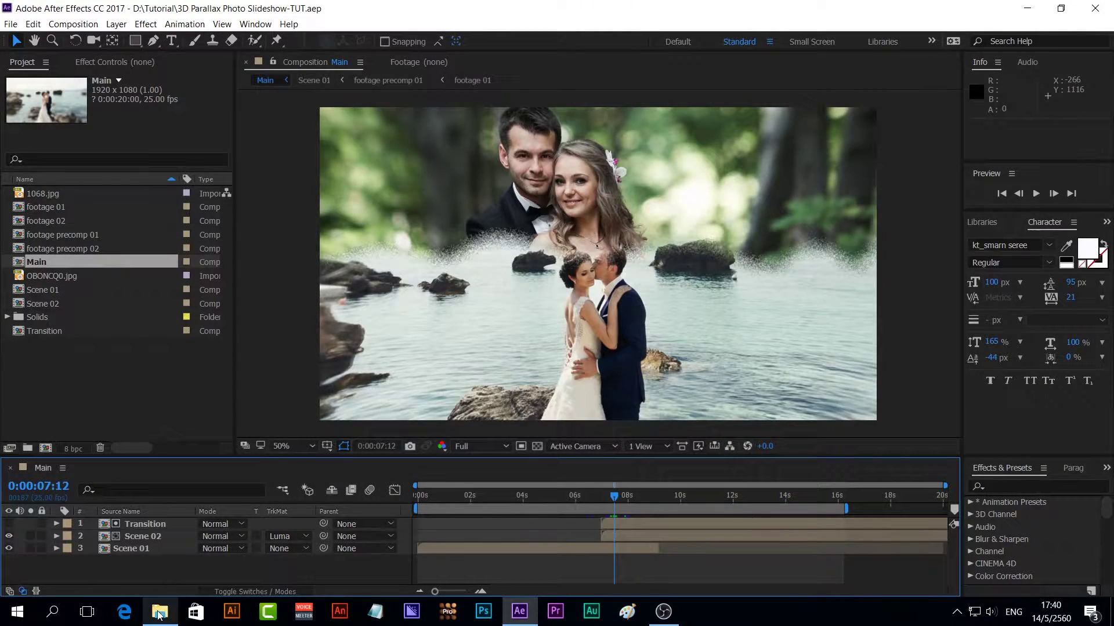
- Switch to File Explorer, extract the Watercolor-stains-collection archive with WinRAR and close WinRAR
{"action": "left_click", "coordinate": [159, 612]}
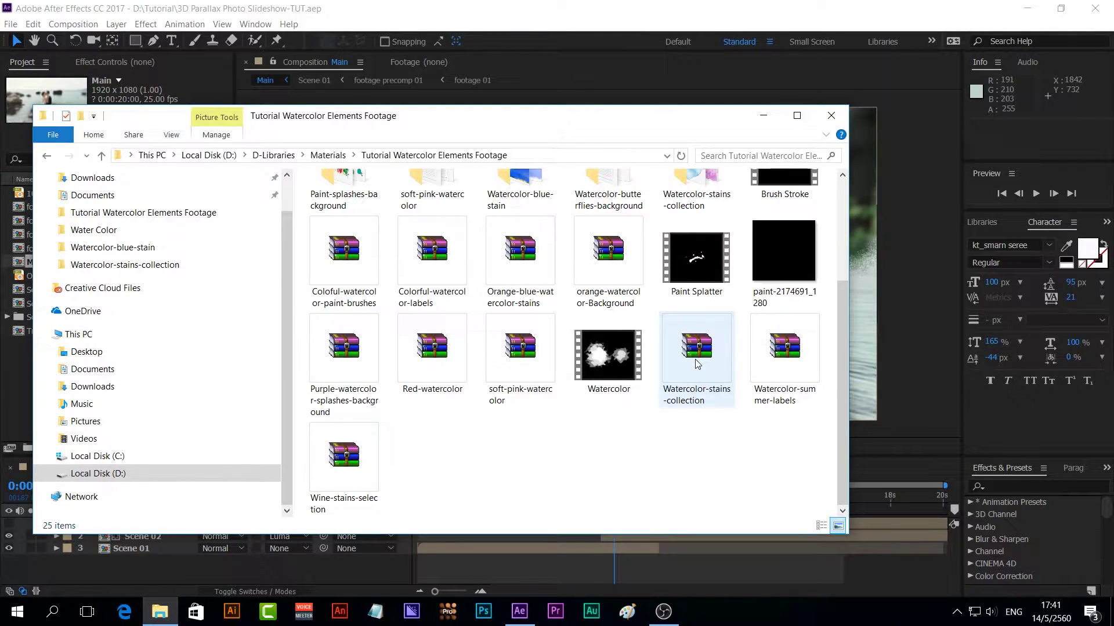
{"action": "double_click", "coordinate": [696, 364]}
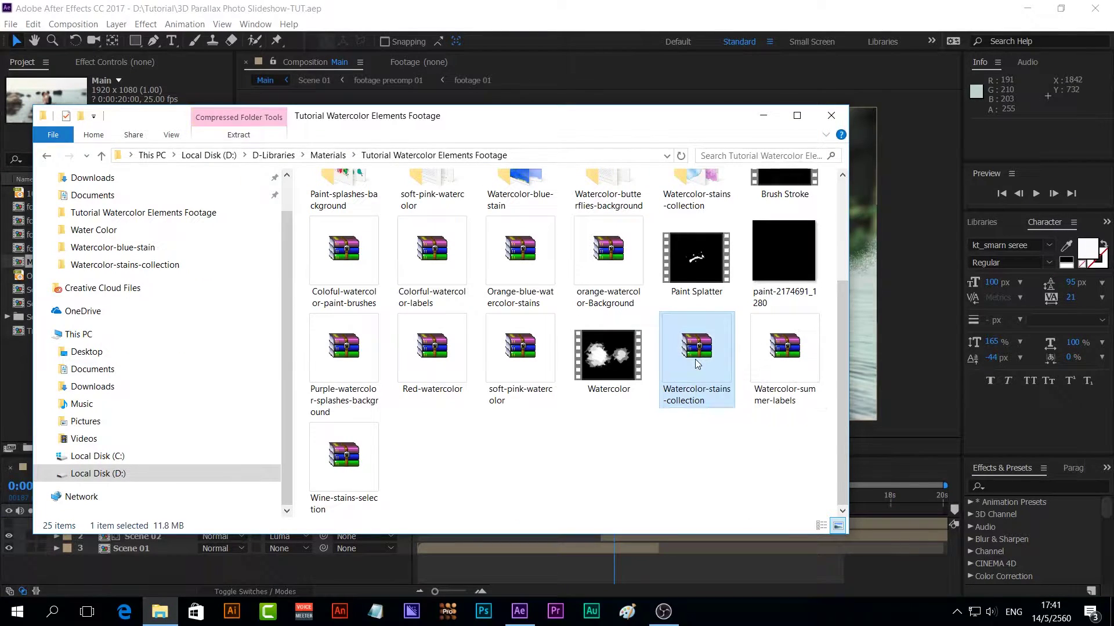
{"action": "left_click", "coordinate": [125, 111]}
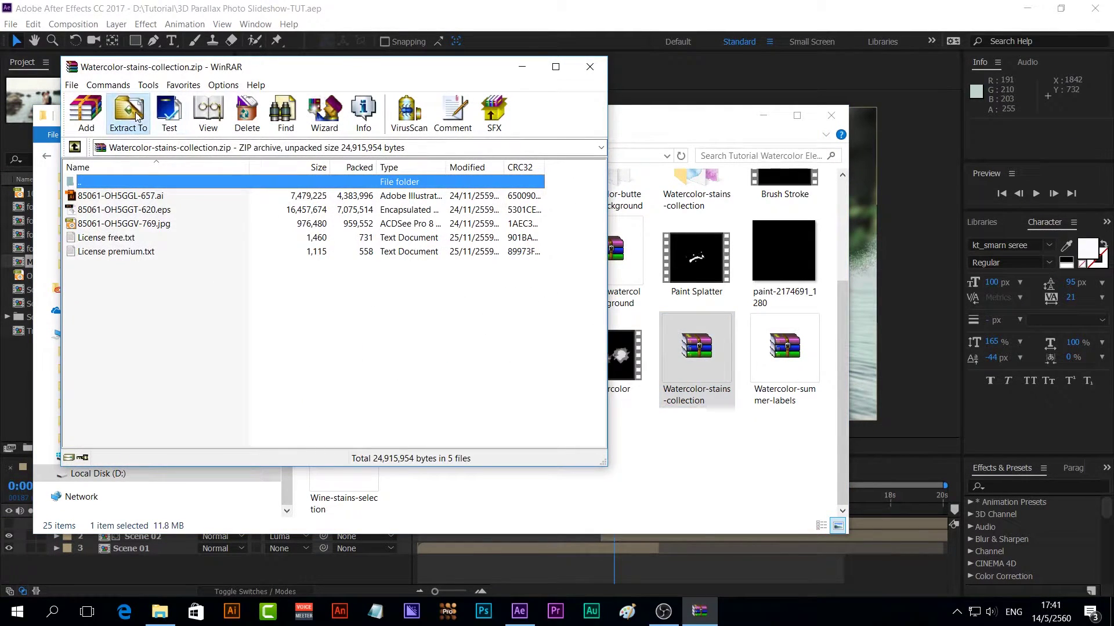
{"action": "left_click", "coordinate": [372, 423]}
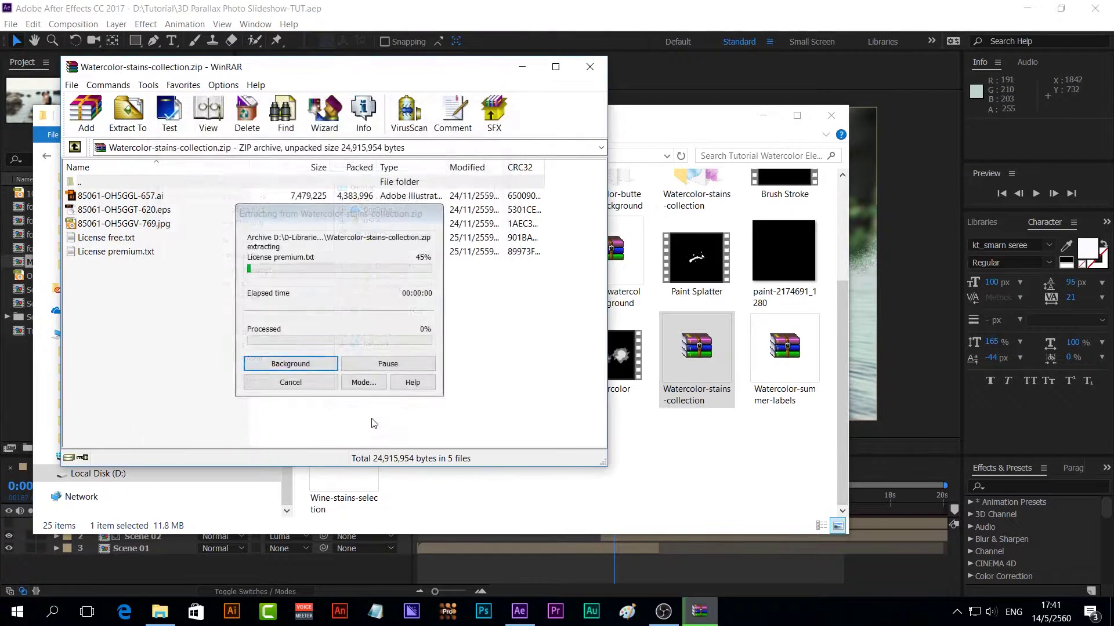
{"action": "left_click", "coordinate": [590, 67]}
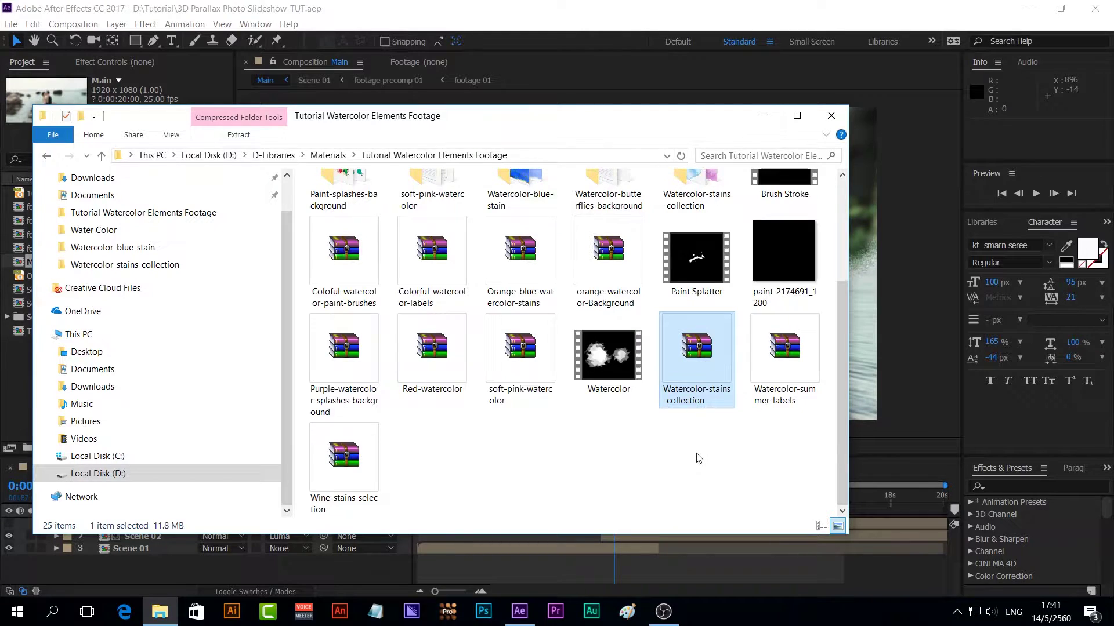
- Open the AI file 85061-OH5GGL-657 from the extracted Watercolor-stains-collection folder in Adobe Illustrator CC 2017
{"action": "scroll", "coordinate": [698, 458], "scroll_direction": "up", "scroll_amount": 3}
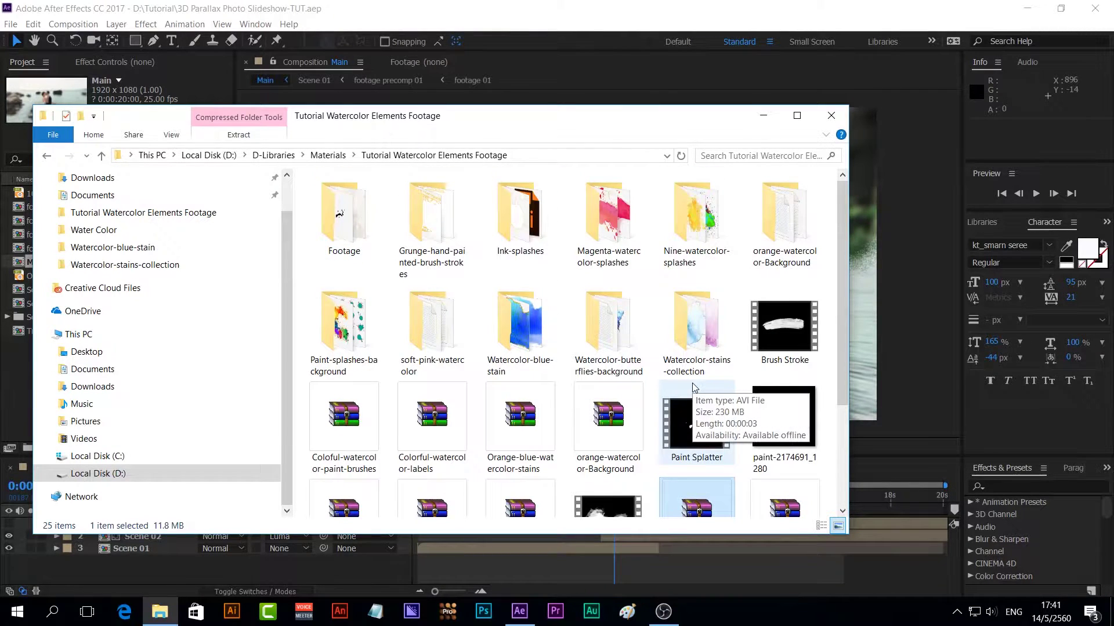
{"action": "scroll", "coordinate": [694, 388], "scroll_direction": "down", "scroll_amount": 2}
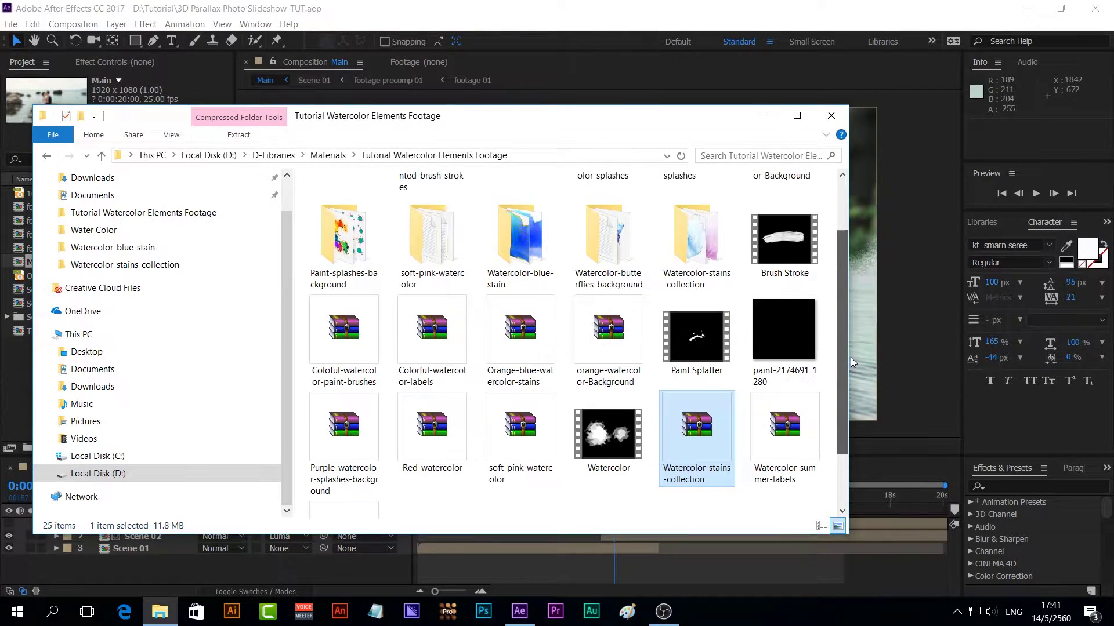
{"action": "double_click", "coordinate": [700, 259]}
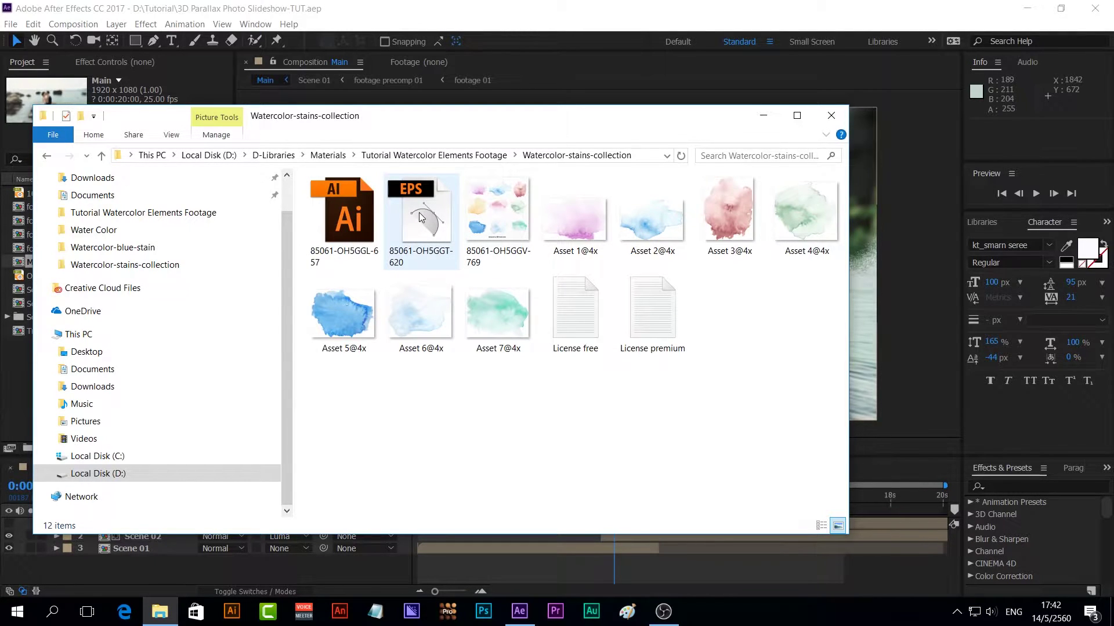
{"action": "double_click", "coordinate": [345, 214]}
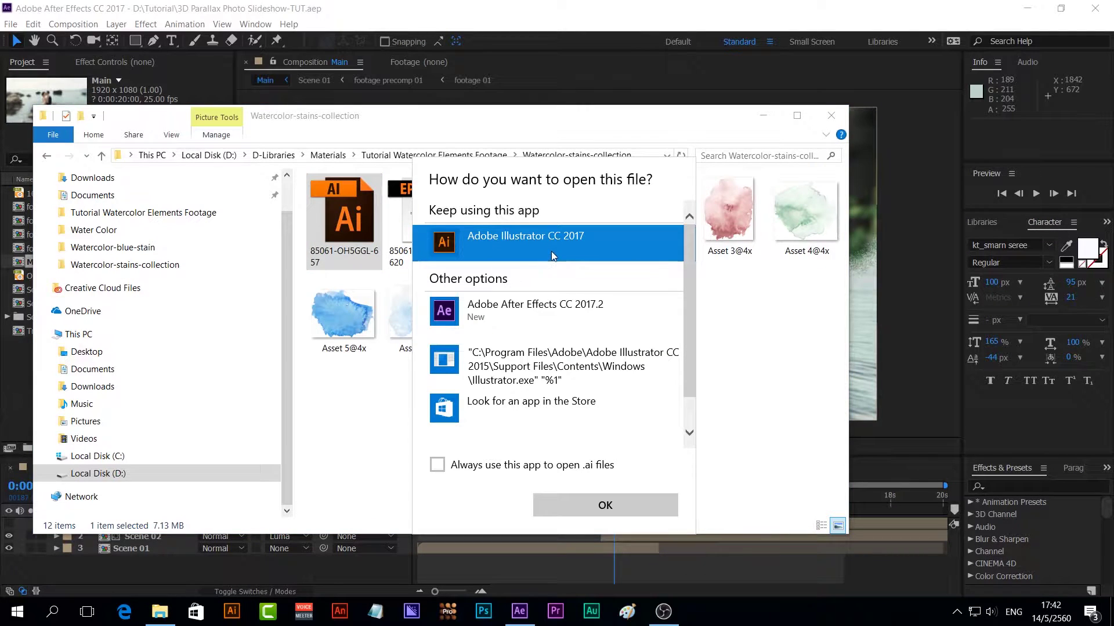
{"action": "left_click", "coordinate": [628, 509]}
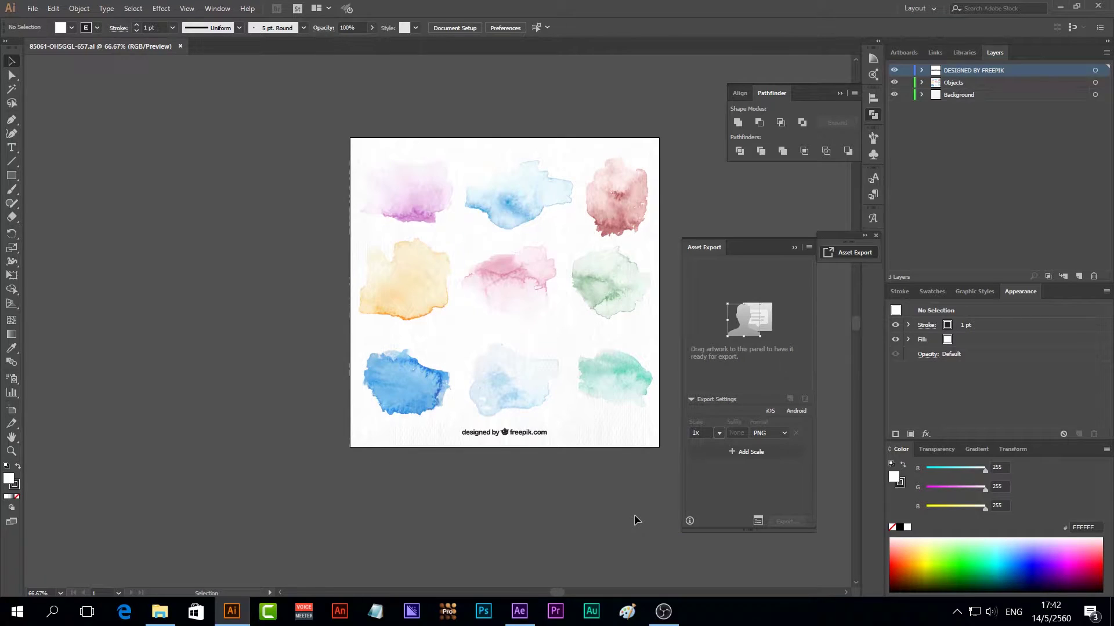
- Release the watercolor stains group inside the Objects layer to separate layers using the Sequence option
{"action": "left_click", "coordinate": [417, 203]}
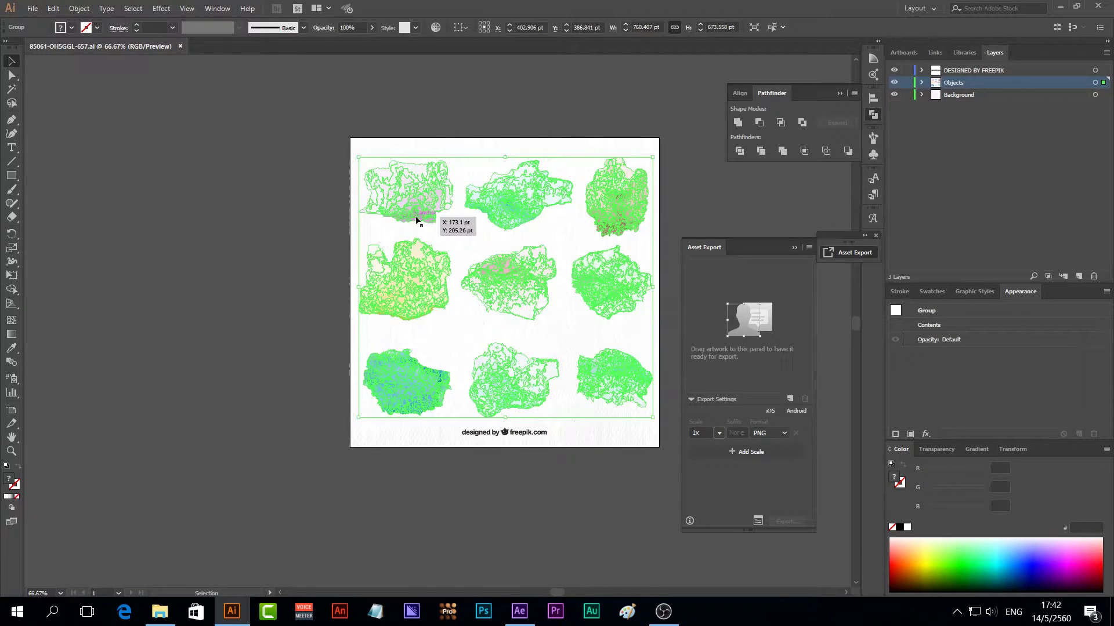
{"action": "left_click", "coordinate": [923, 85]}
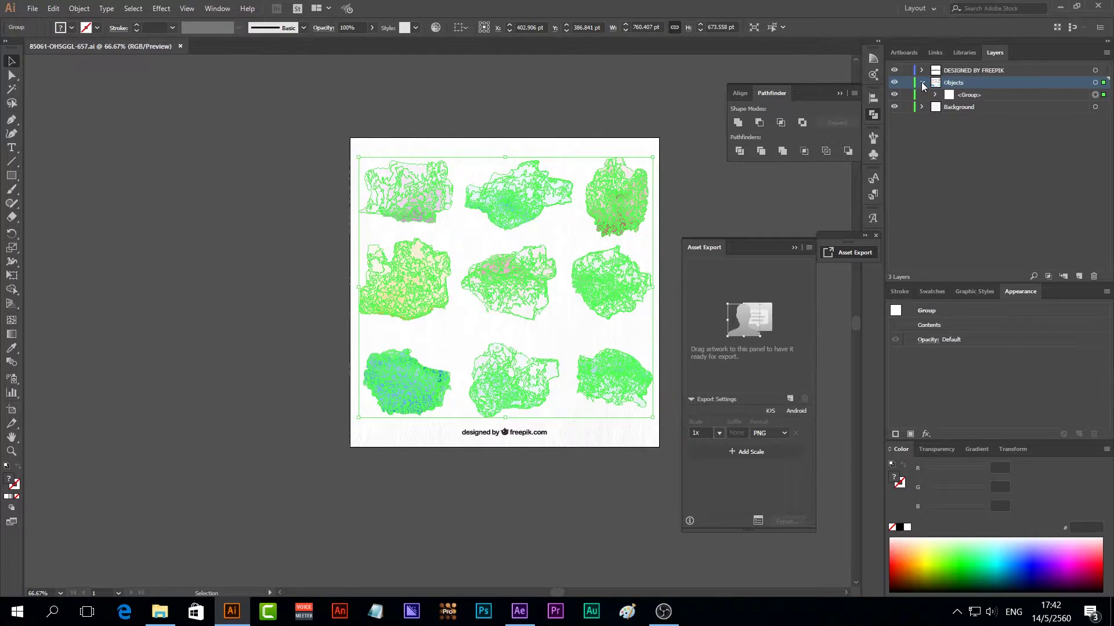
{"action": "left_click", "coordinate": [981, 98]}
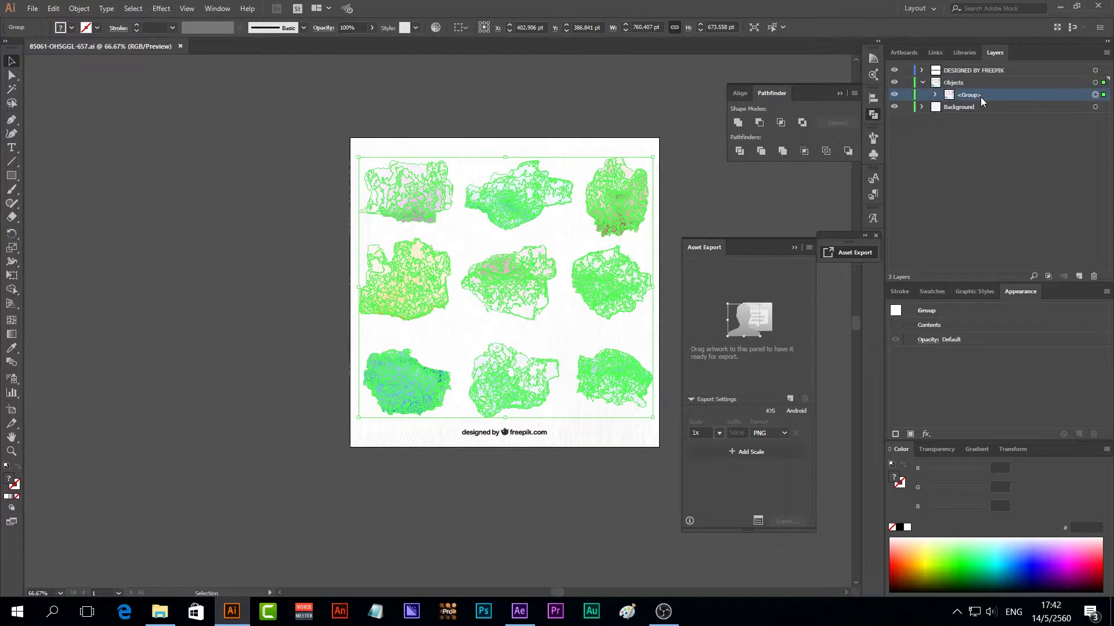
{"action": "left_click", "coordinate": [1107, 53]}
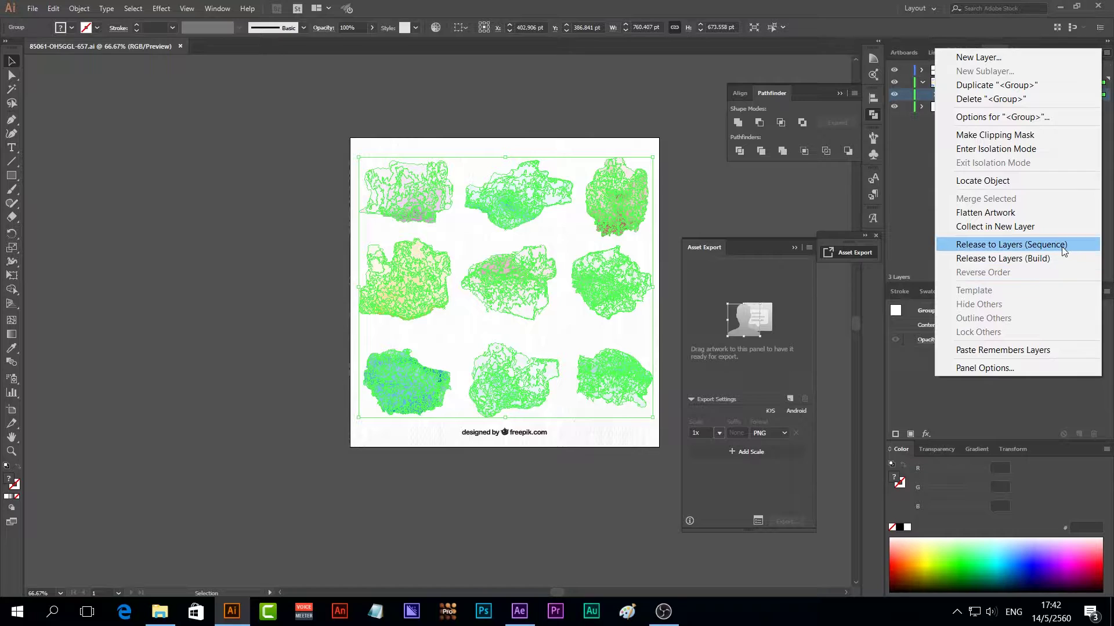
{"action": "left_click", "coordinate": [1005, 246]}
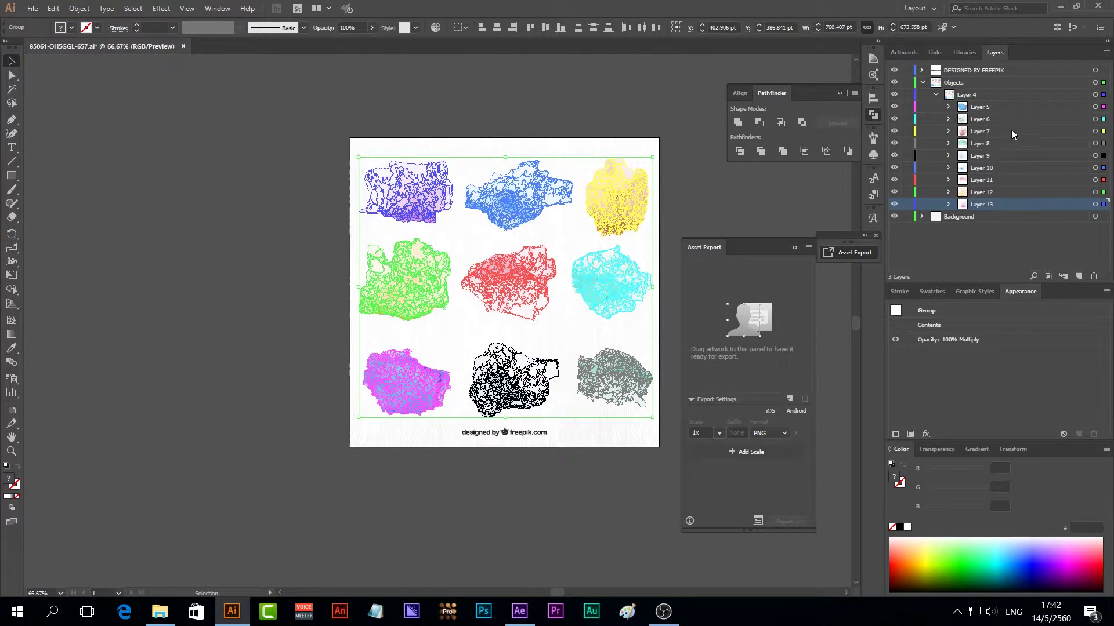
- Deselect the artwork and select several stains one by one to check that they are separate objects
{"action": "left_click", "coordinate": [196, 186]}
{"action": "left_click", "coordinate": [382, 198]}
{"action": "left_click", "coordinate": [499, 197]}
{"action": "left_click", "coordinate": [603, 204]}
{"action": "left_click", "coordinate": [612, 280]}
{"action": "left_click", "coordinate": [414, 281]}
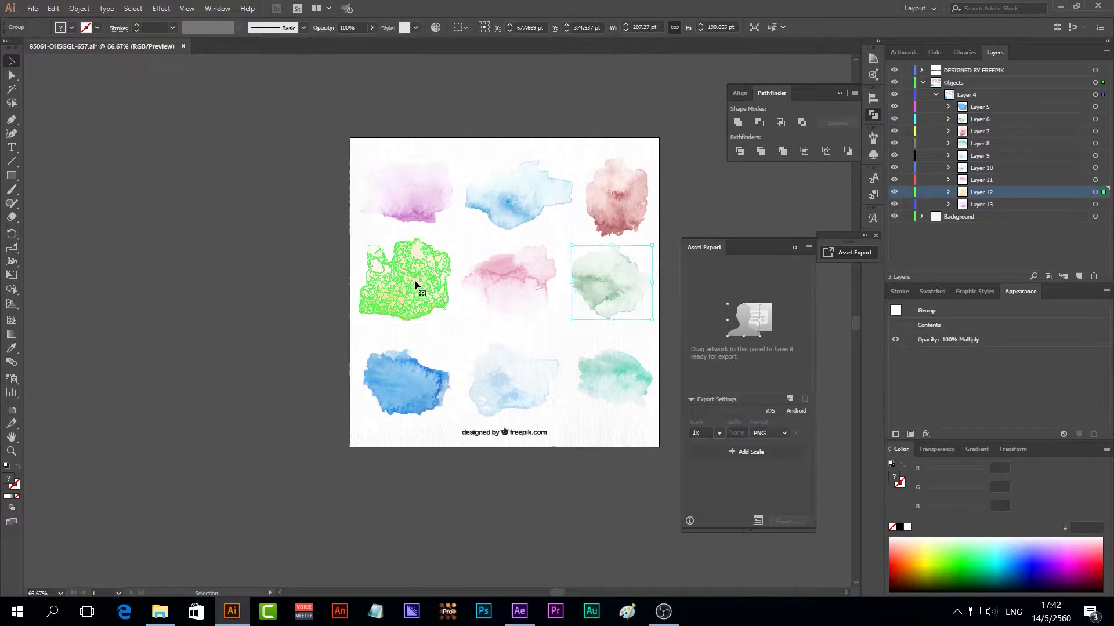
- Collect the purple stain for export as a PNG asset and check the export scale options
{"action": "left_click", "coordinate": [404, 195]}
{"action": "right_click", "coordinate": [406, 196]}
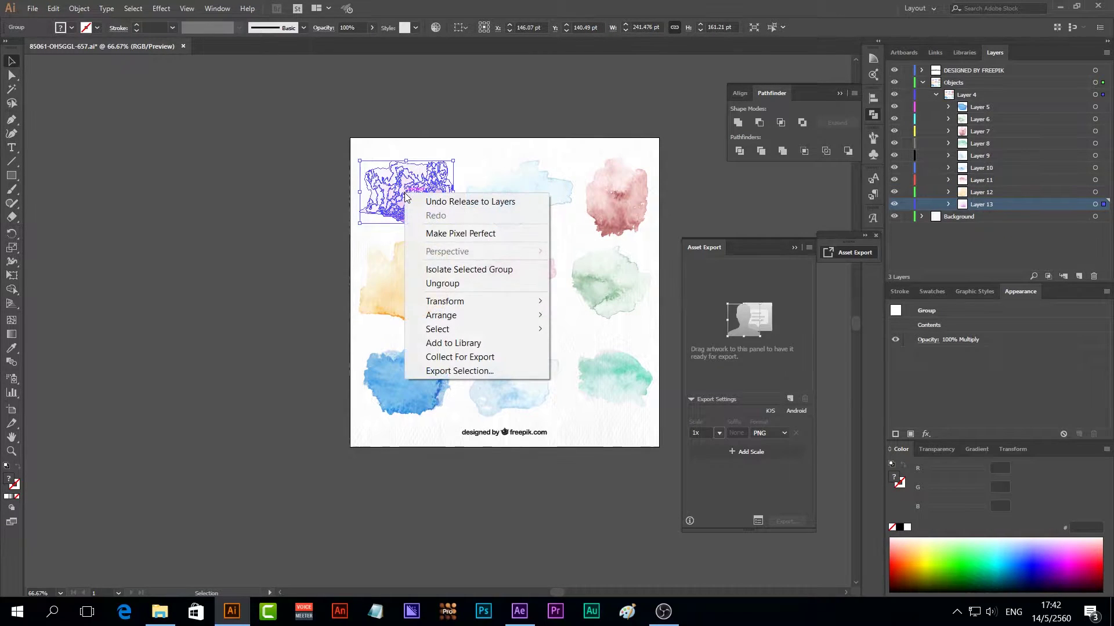
{"action": "left_click", "coordinate": [479, 358]}
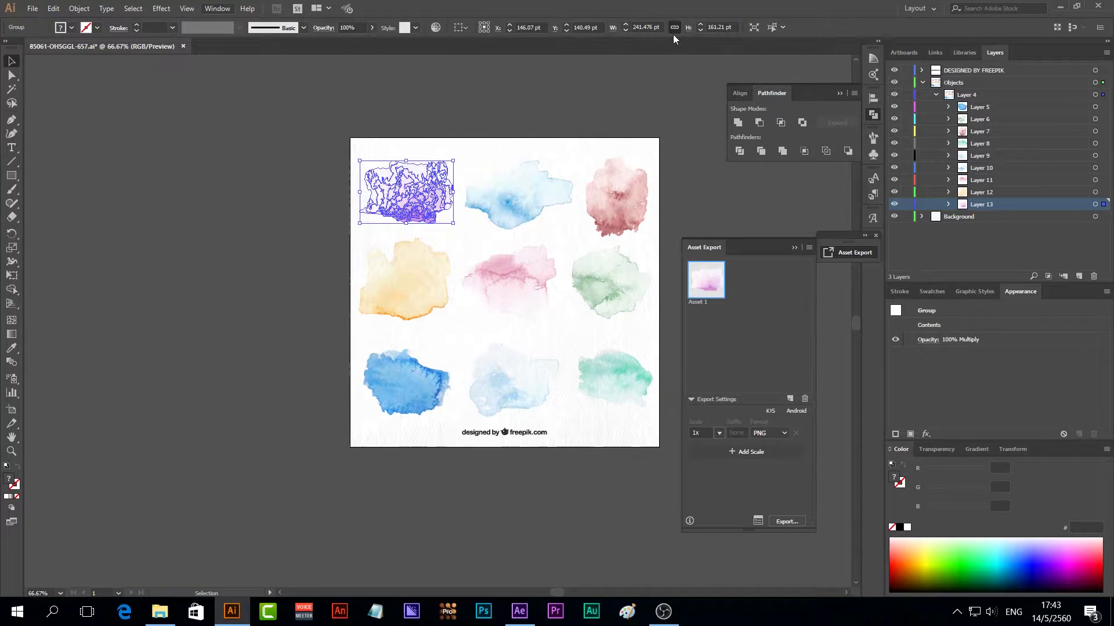
{"action": "left_click", "coordinate": [719, 433]}
{"action": "left_click", "coordinate": [719, 433]}
{"action": "left_click", "coordinate": [789, 522]}
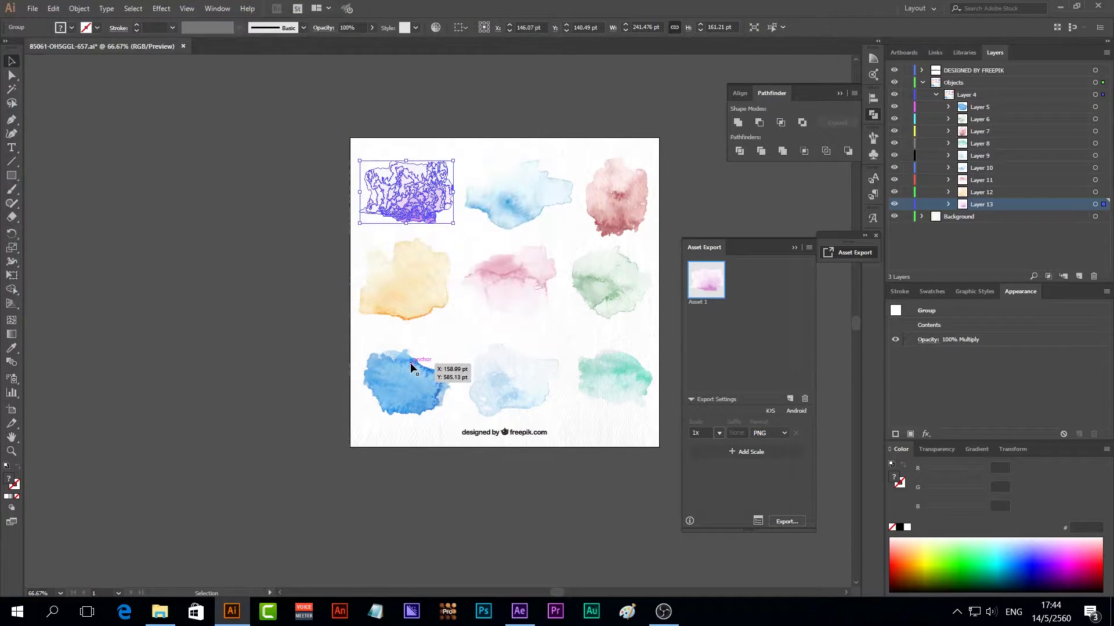
- Switch to File Explorer and look through the exported stain images Asset 1@4x to Asset 7@4x in the Watercolor-stains-collection folder
{"action": "left_click", "coordinate": [160, 616]}
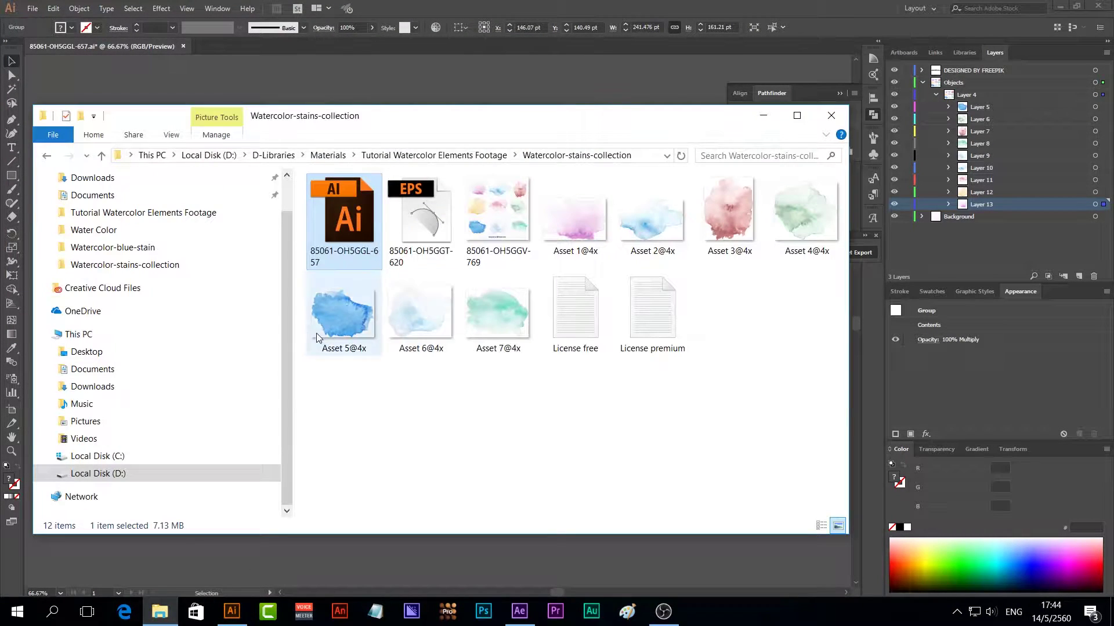
{"action": "left_click", "coordinate": [371, 313]}
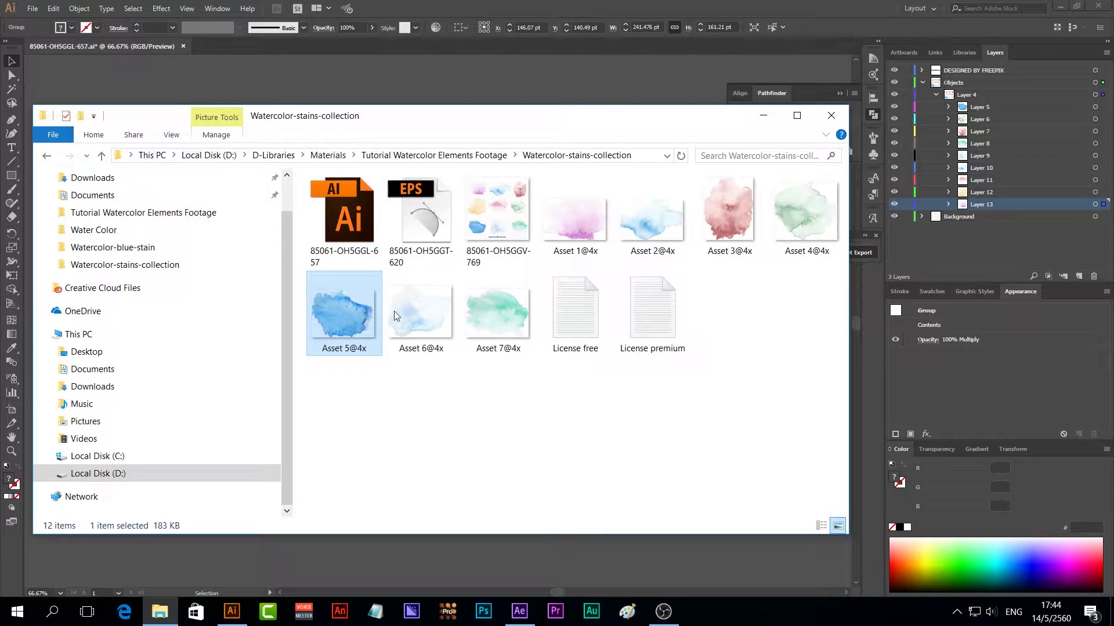
{"action": "left_click", "coordinate": [437, 316]}
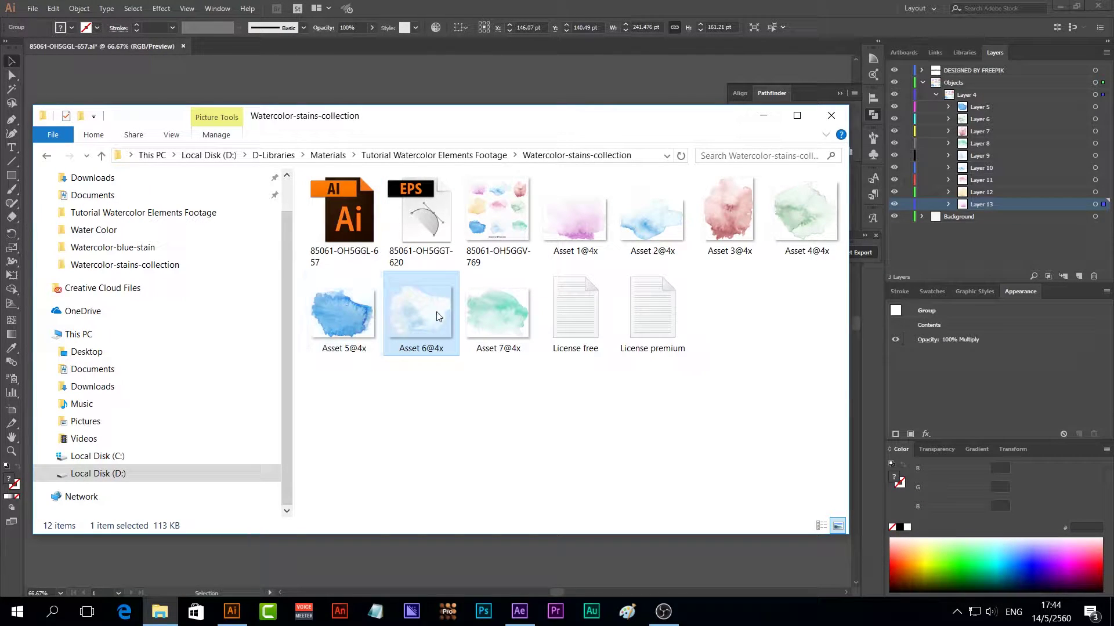
{"action": "left_click", "coordinate": [497, 316]}
{"action": "left_click", "coordinate": [576, 225]}
{"action": "left_click", "coordinate": [671, 214]}
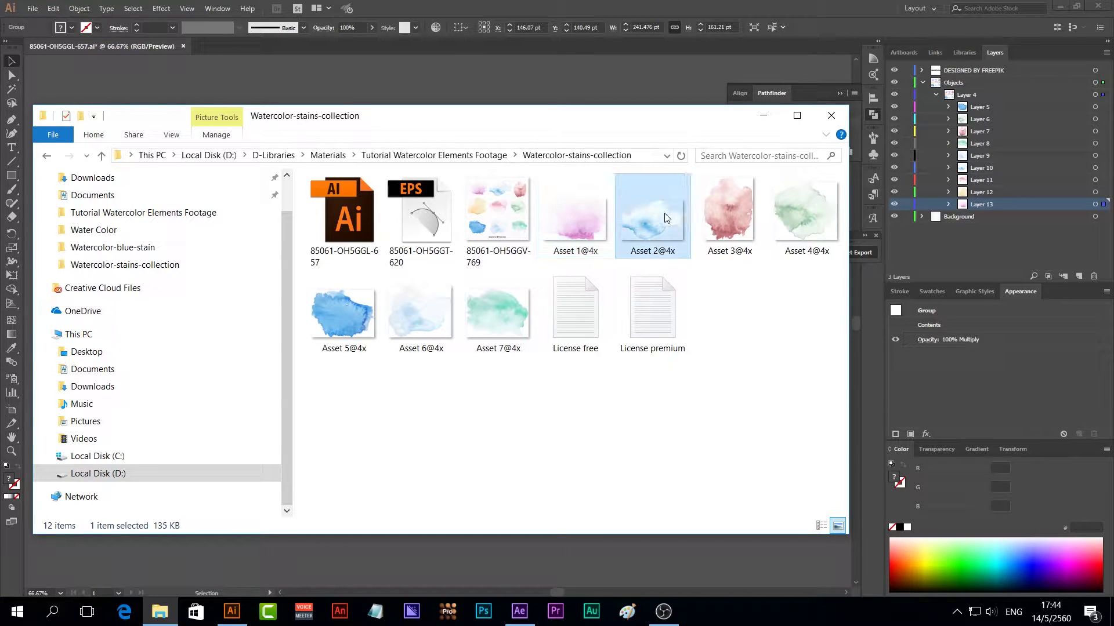
{"action": "left_click", "coordinate": [732, 230]}
{"action": "left_click", "coordinate": [825, 231]}
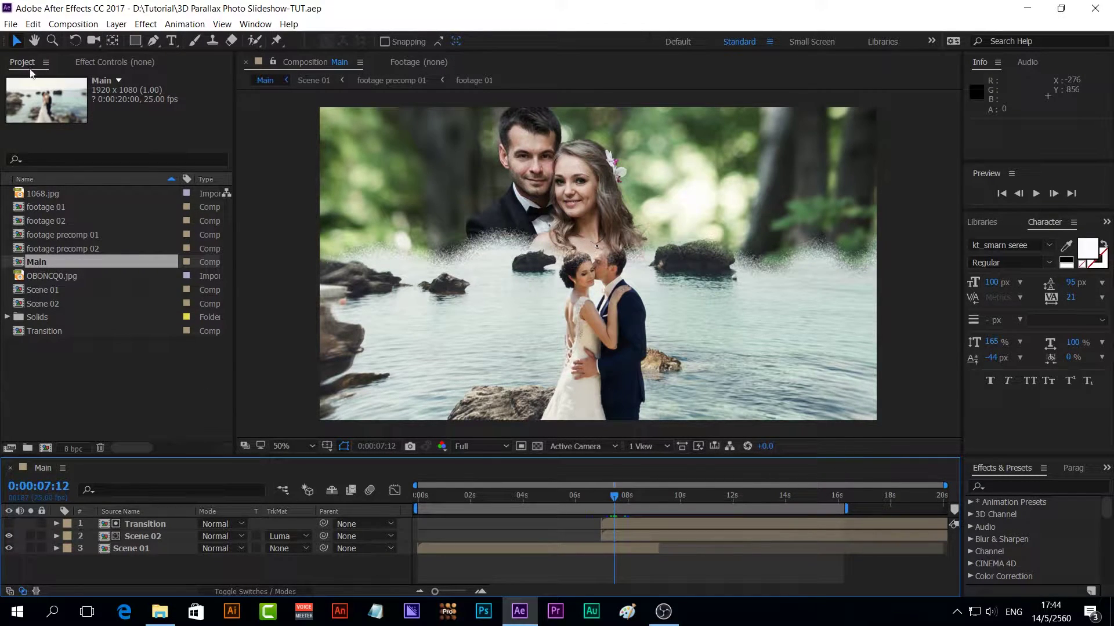
- Switch to After Effects, close the open slideshow project and start importing Asset 6@4x from the Watercolor-stains-collection folder
{"action": "left_click", "coordinate": [10, 24]}
{"action": "left_click", "coordinate": [35, 137]}
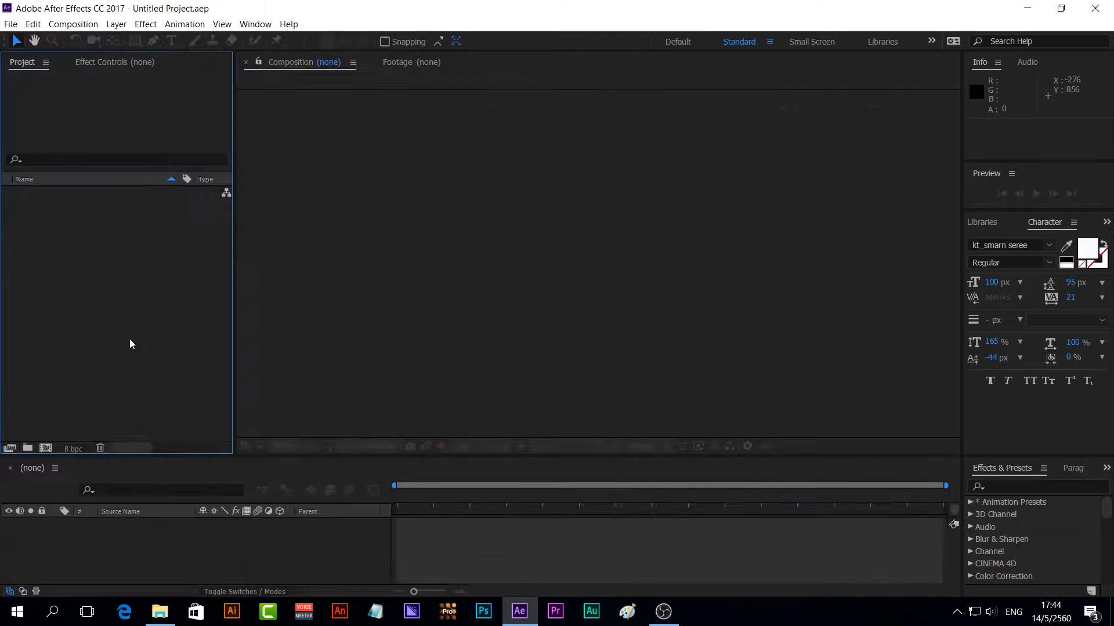
{"action": "right_click", "coordinate": [99, 342]}
{"action": "mouse_move", "coordinate": [168, 406]}
{"action": "left_click", "coordinate": [301, 407]}
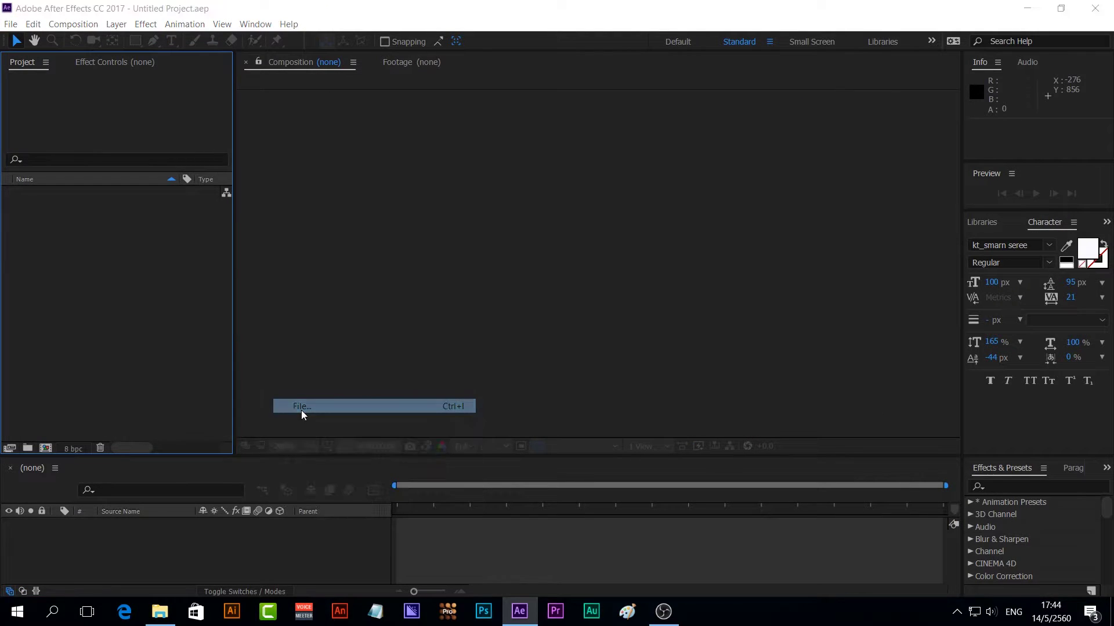
{"action": "key", "text": "alt+Up"}
{"action": "left_click_drag", "start_coordinate": [547, 169], "coordinate": [555, 214]}
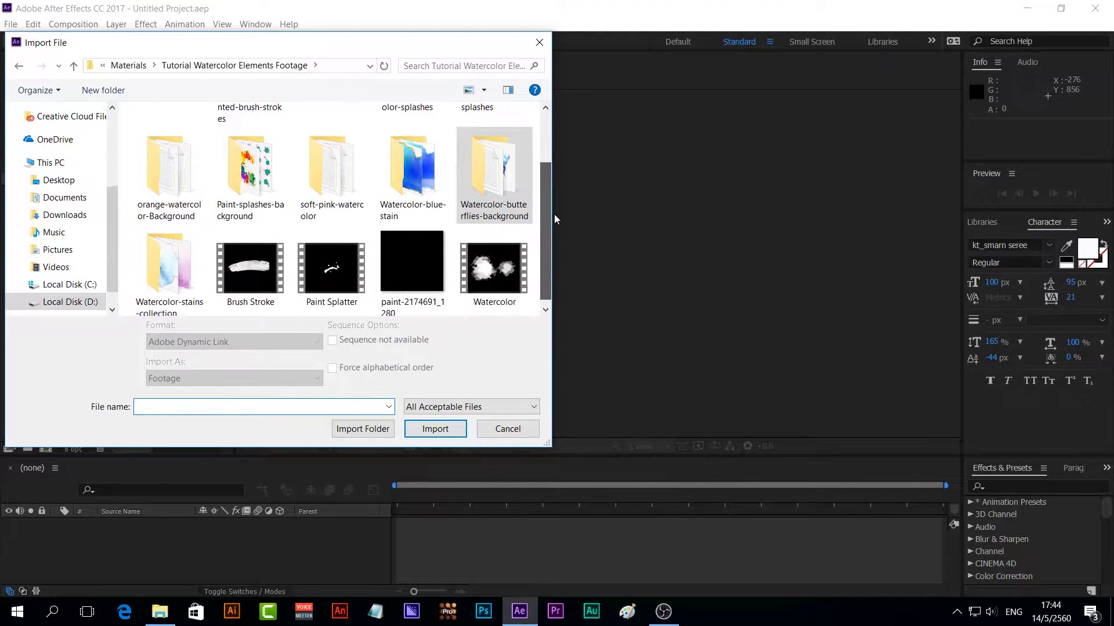
{"action": "double_click", "coordinate": [167, 283]}
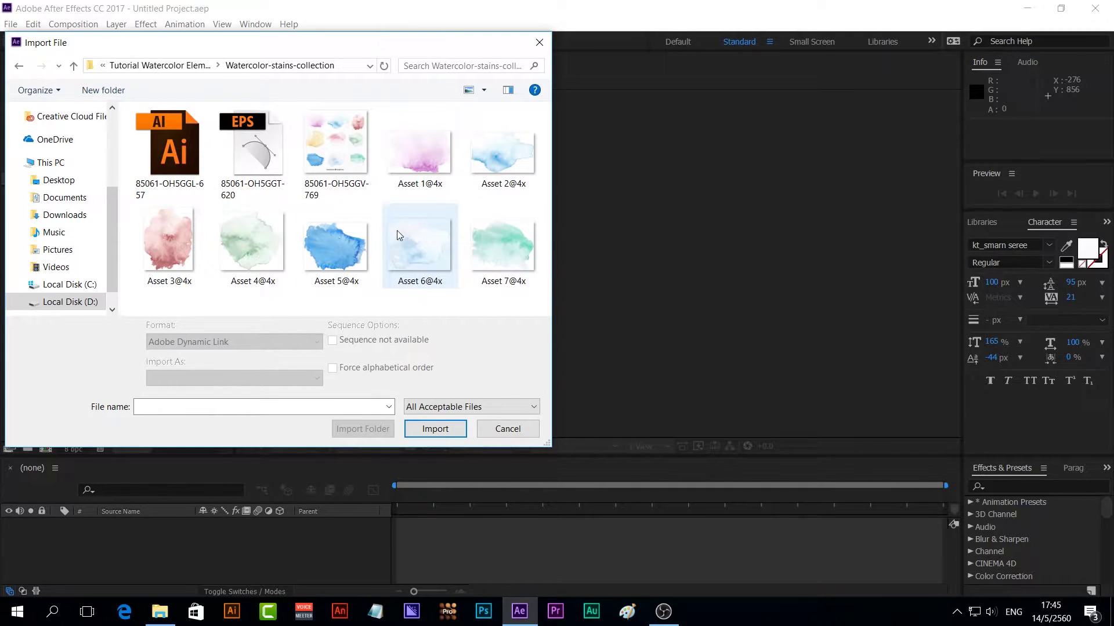
{"action": "left_click", "coordinate": [425, 243]}
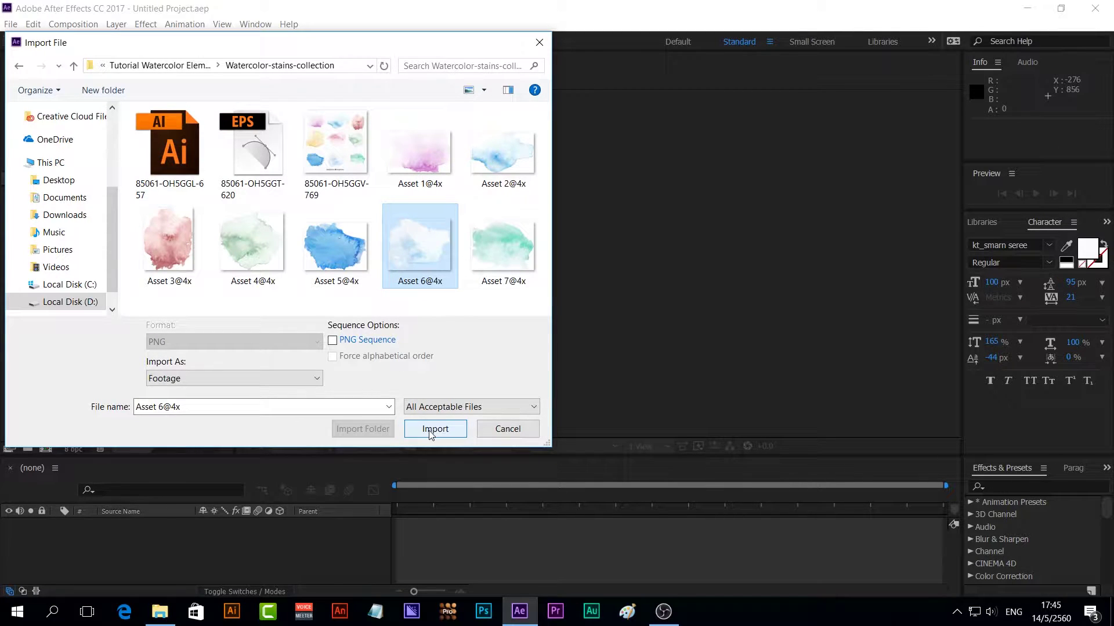
{"action": "left_click", "coordinate": [165, 65]}
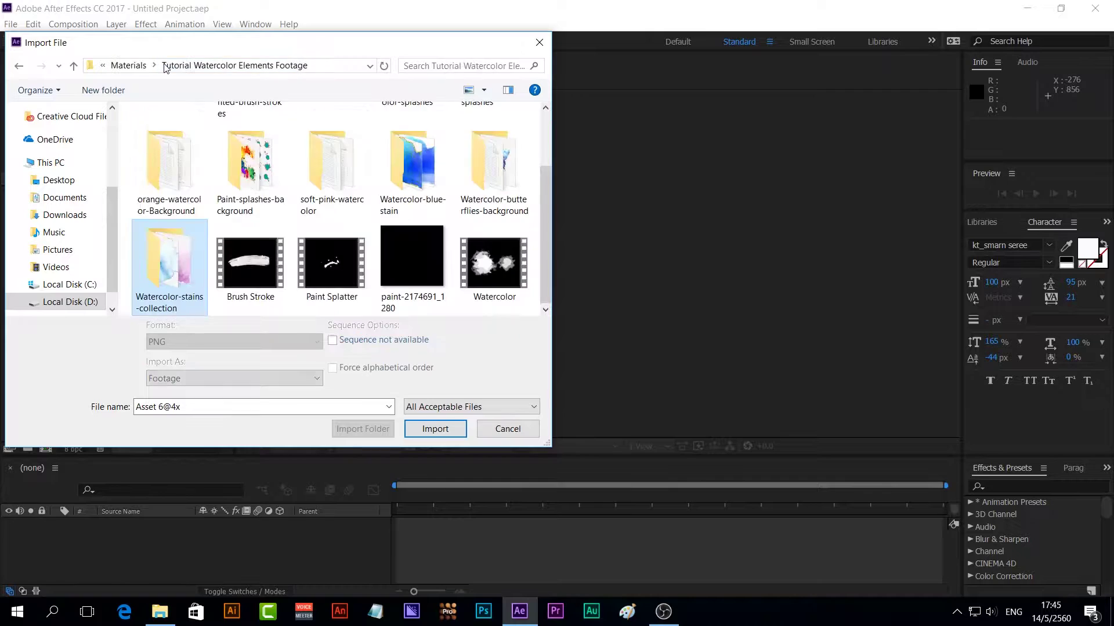
{"action": "double_click", "coordinate": [247, 148]}
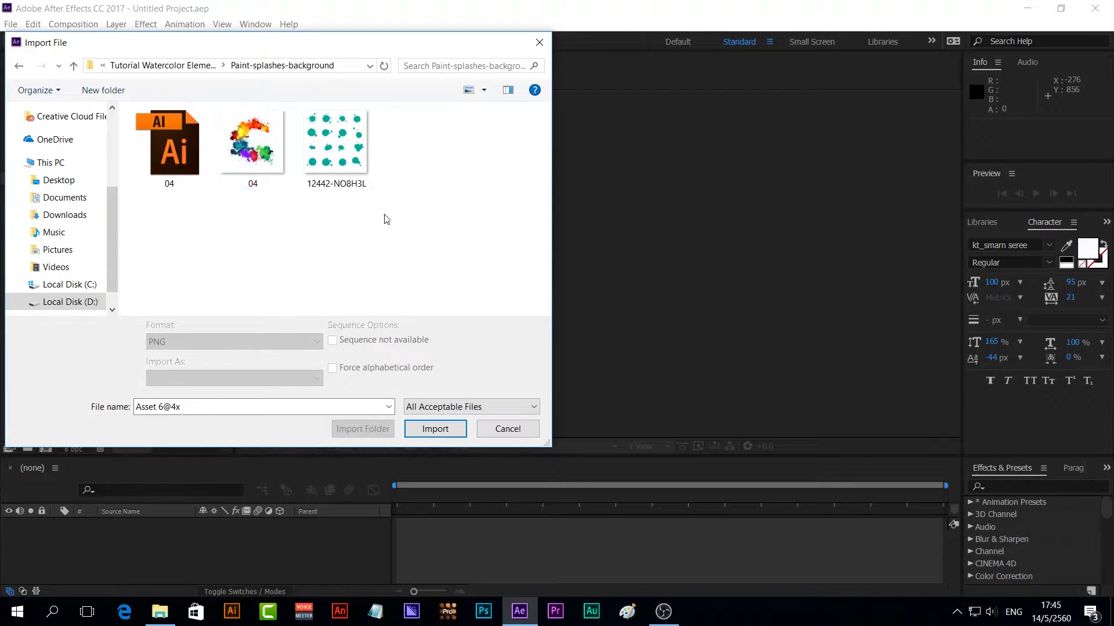
{"action": "left_click", "coordinate": [181, 68]}
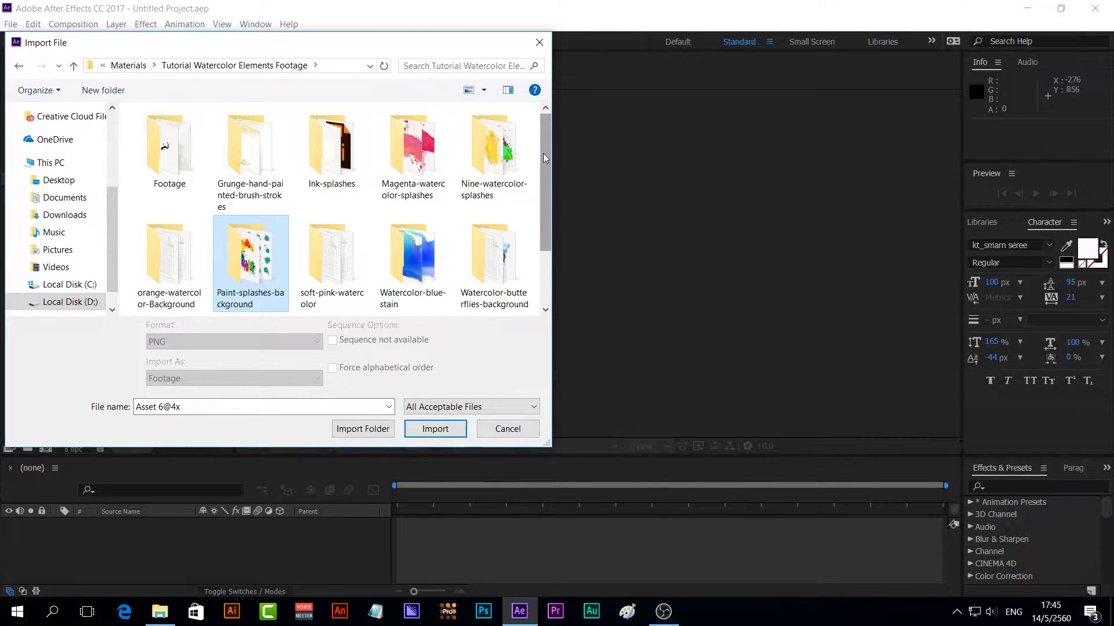
{"action": "scroll", "coordinate": [545, 176], "scroll_direction": "down", "scroll_amount": 2}
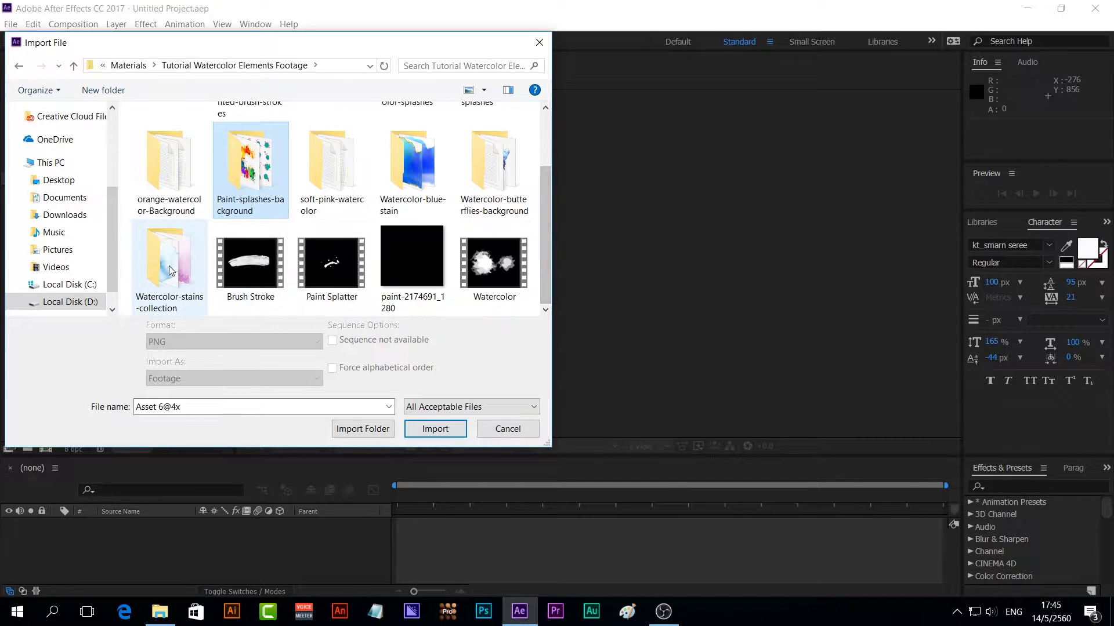
{"action": "double_click", "coordinate": [168, 249]}
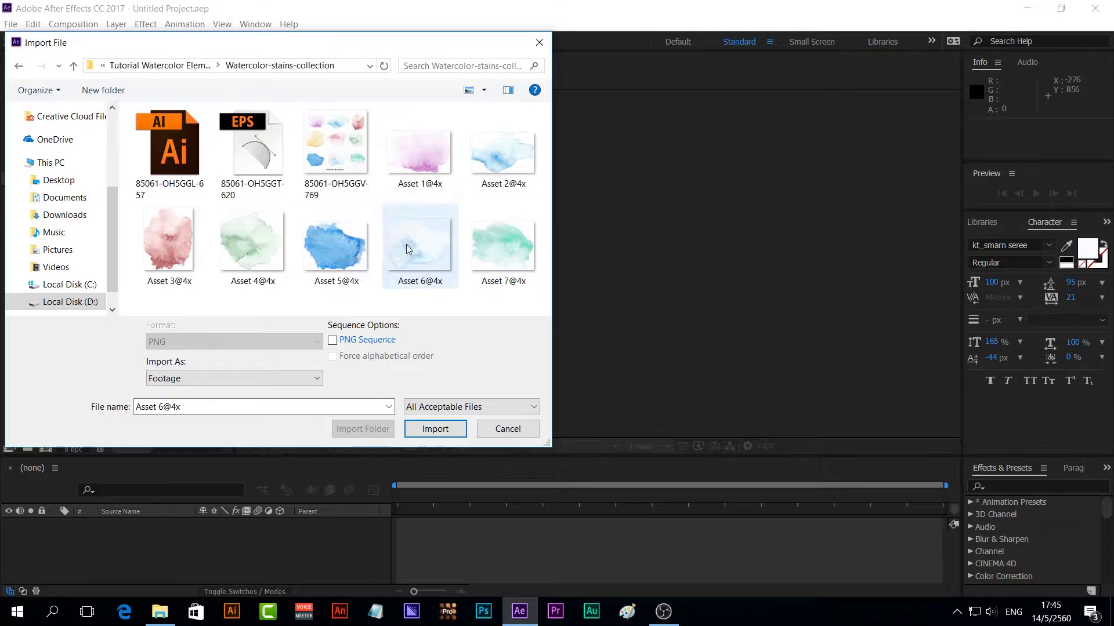
{"action": "left_click", "coordinate": [405, 245]}
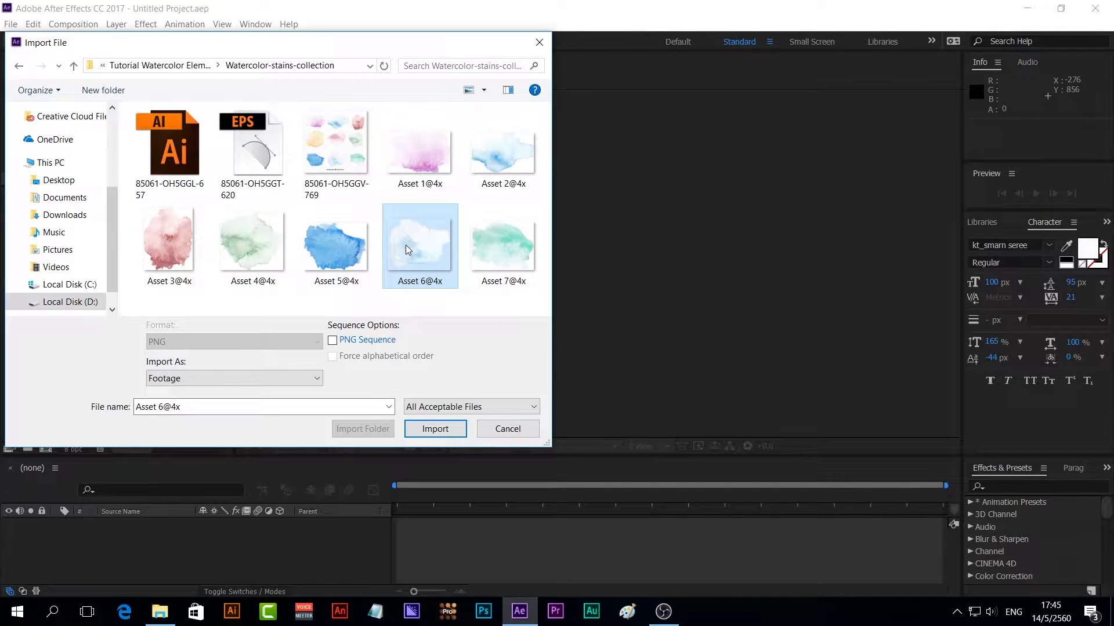
{"action": "left_click", "coordinate": [436, 431]}
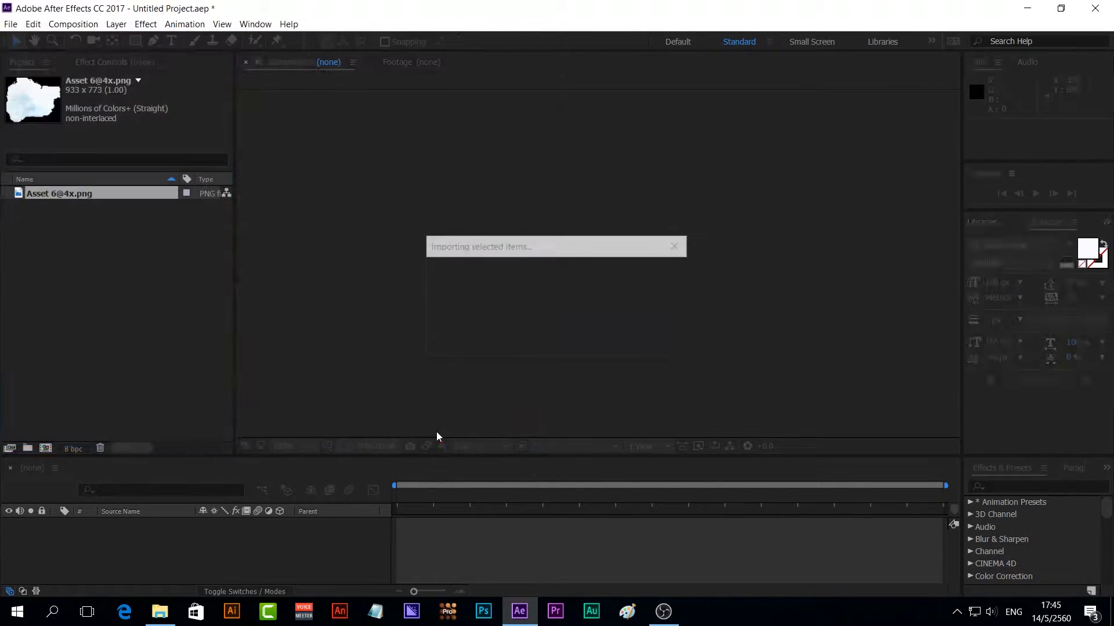
{"action": "left_click", "coordinate": [96, 290]}
{"action": "left_click", "coordinate": [56, 198]}
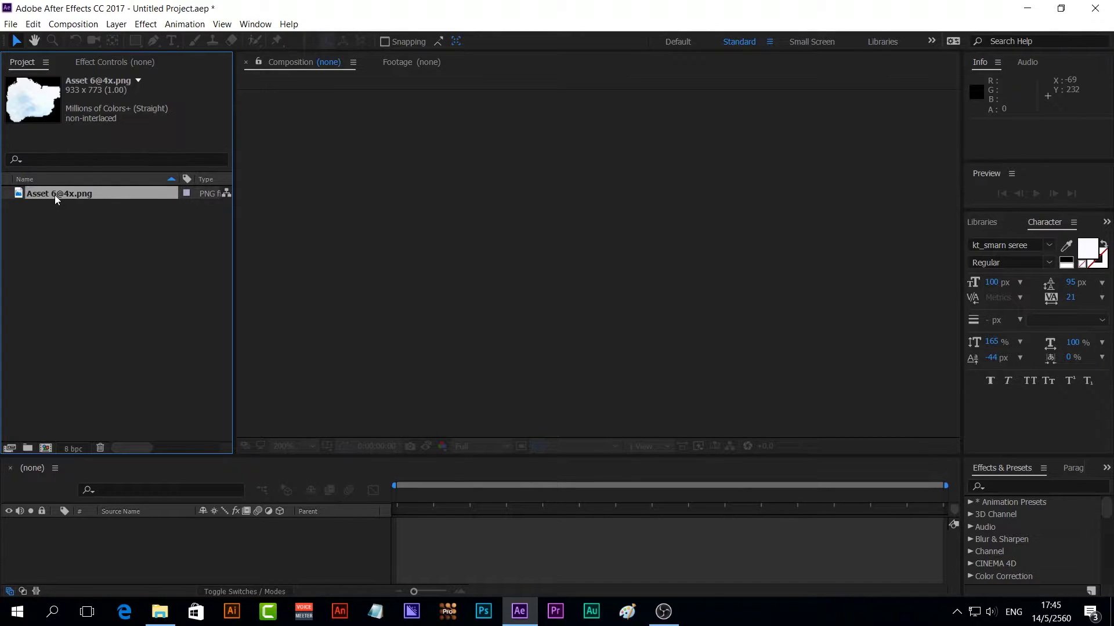
{"action": "left_click_drag", "start_coordinate": [55, 195], "coordinate": [48, 448]}
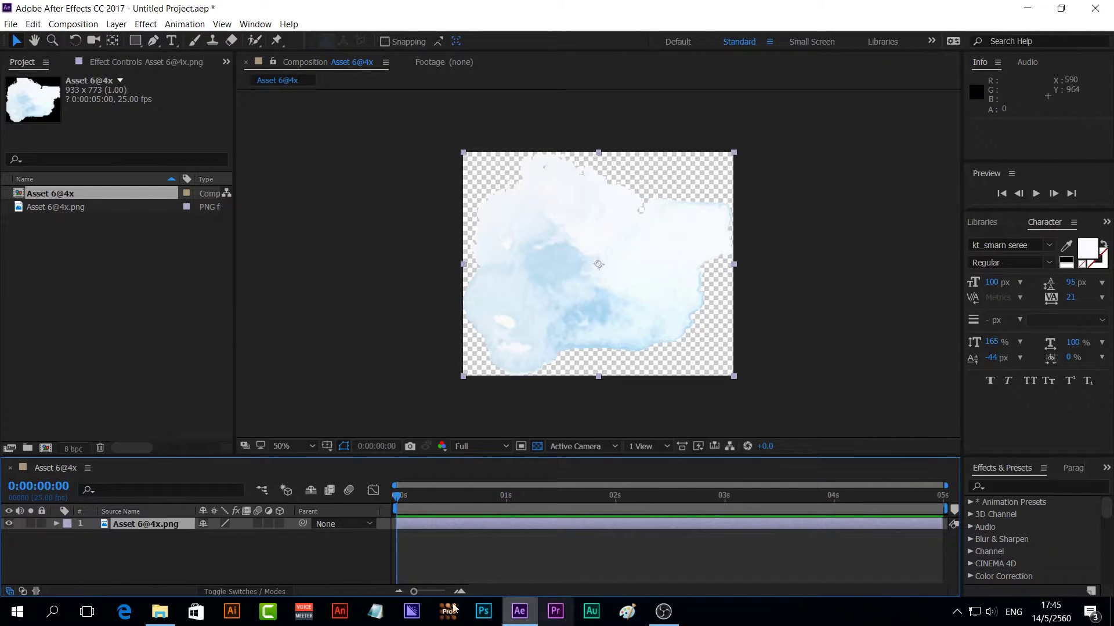
- Add a new near-white solid above the stain image in the Asset 6@4x composition and rename its layer Matte
{"action": "right_click", "coordinate": [258, 558]}
{"action": "mouse_move", "coordinate": [370, 418]}
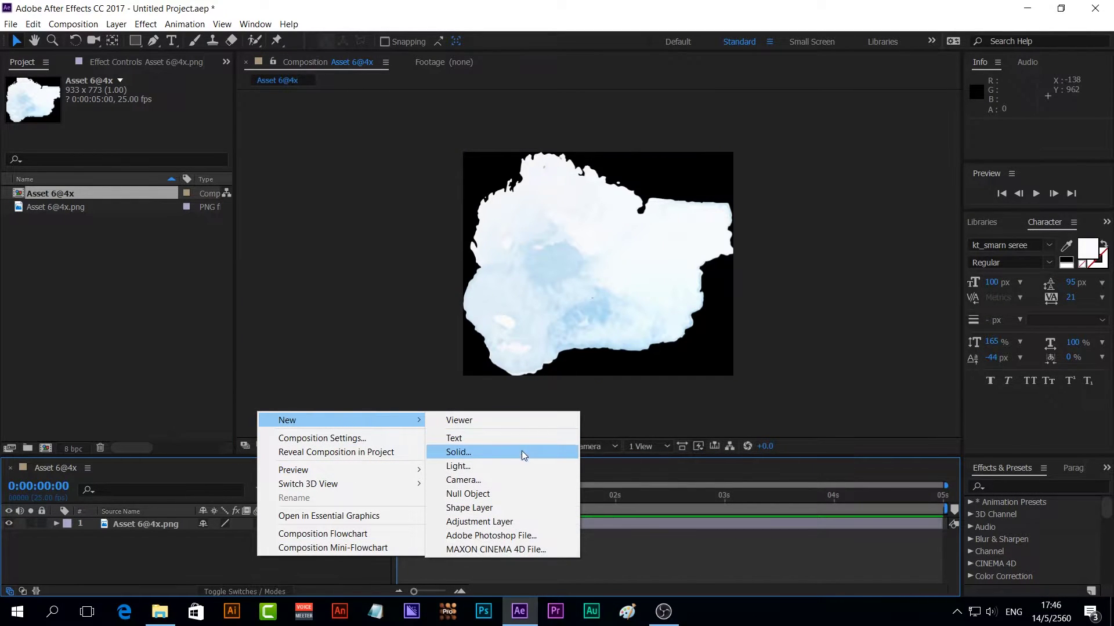
{"action": "left_click", "coordinate": [502, 452]}
{"action": "left_click", "coordinate": [340, 402]}
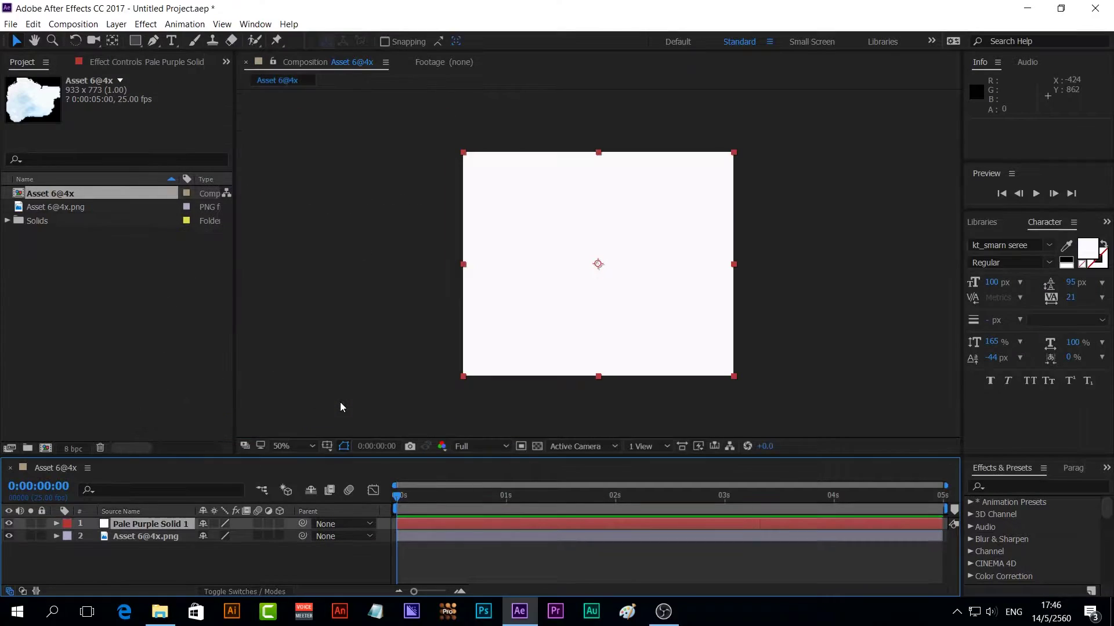
{"action": "right_click", "coordinate": [162, 524]}
{"action": "left_click", "coordinate": [186, 586]}
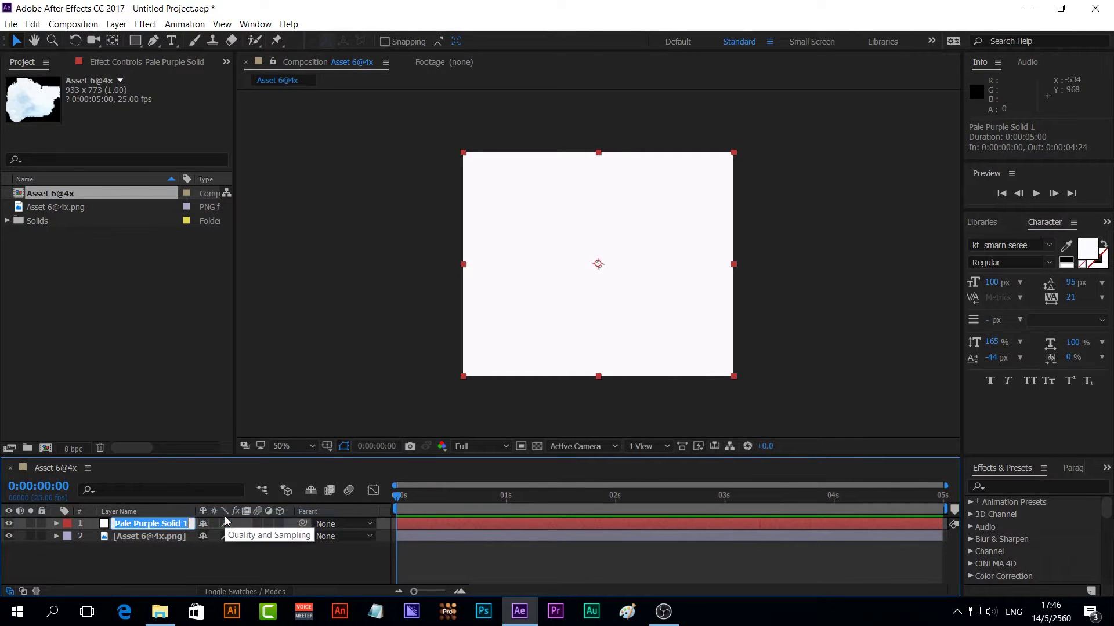
{"action": "type", "text": "Matte"}
{"action": "key", "text": "Return"}
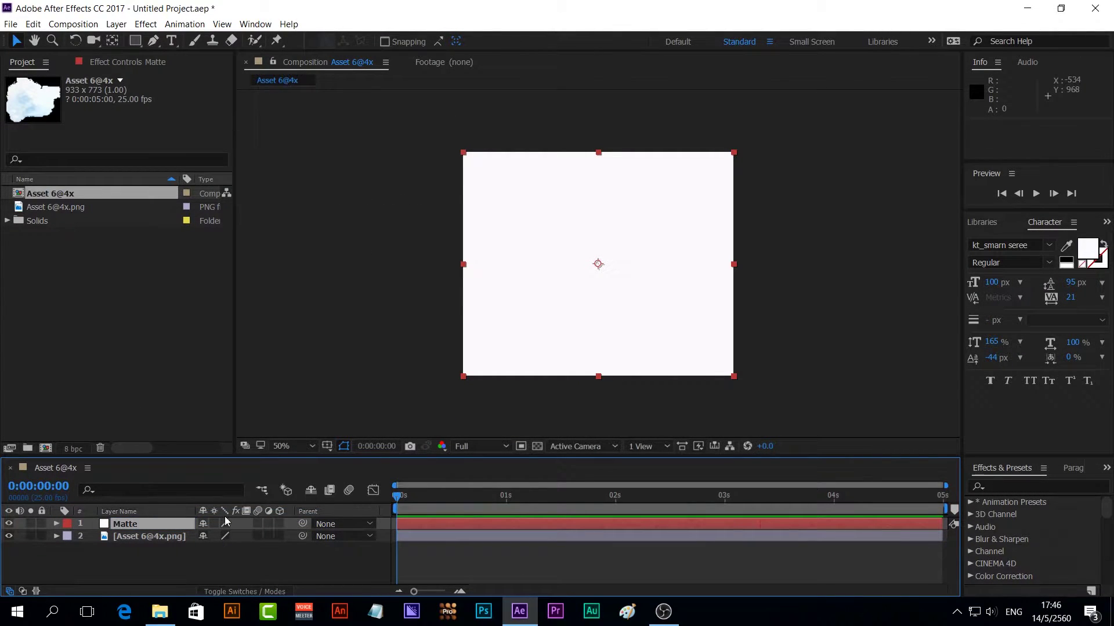
- Find the Circle effect under Generate and apply it to the Matte layer
{"action": "left_click", "coordinate": [1003, 487]}
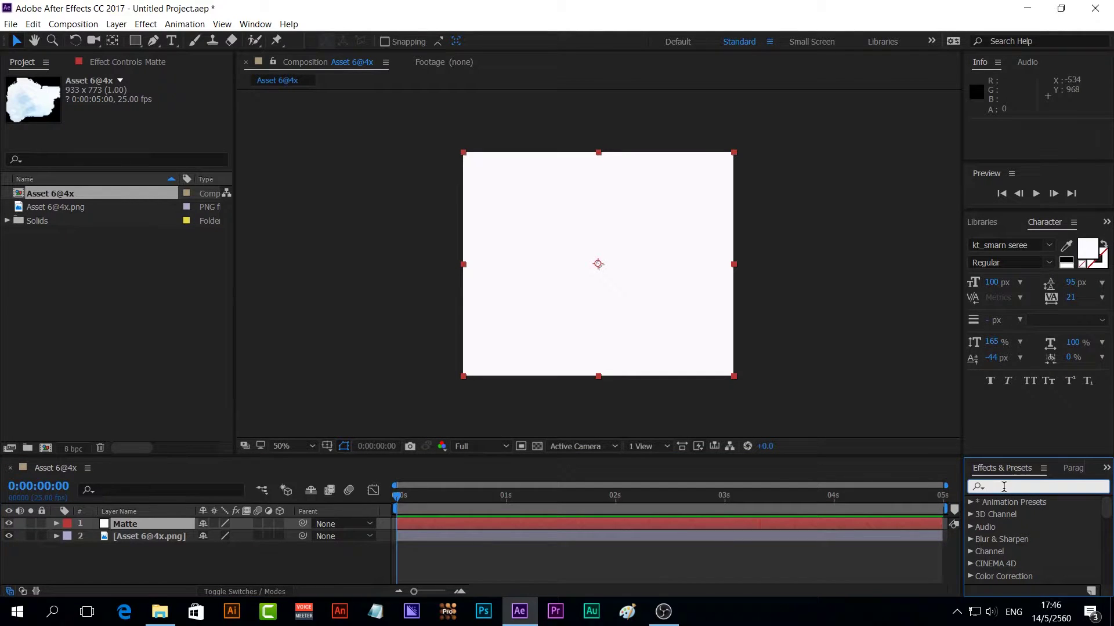
{"action": "type", "text": "circ"}
{"action": "scroll", "coordinate": [1010, 576], "scroll_direction": "down", "scroll_amount": 5}
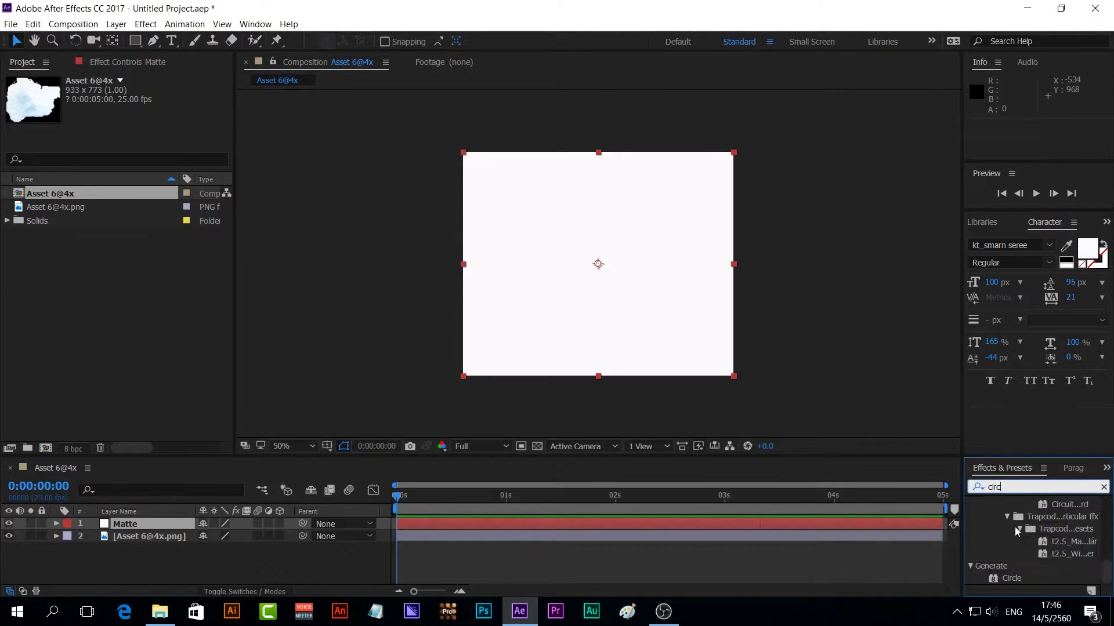
{"action": "double_click", "coordinate": [1011, 578]}
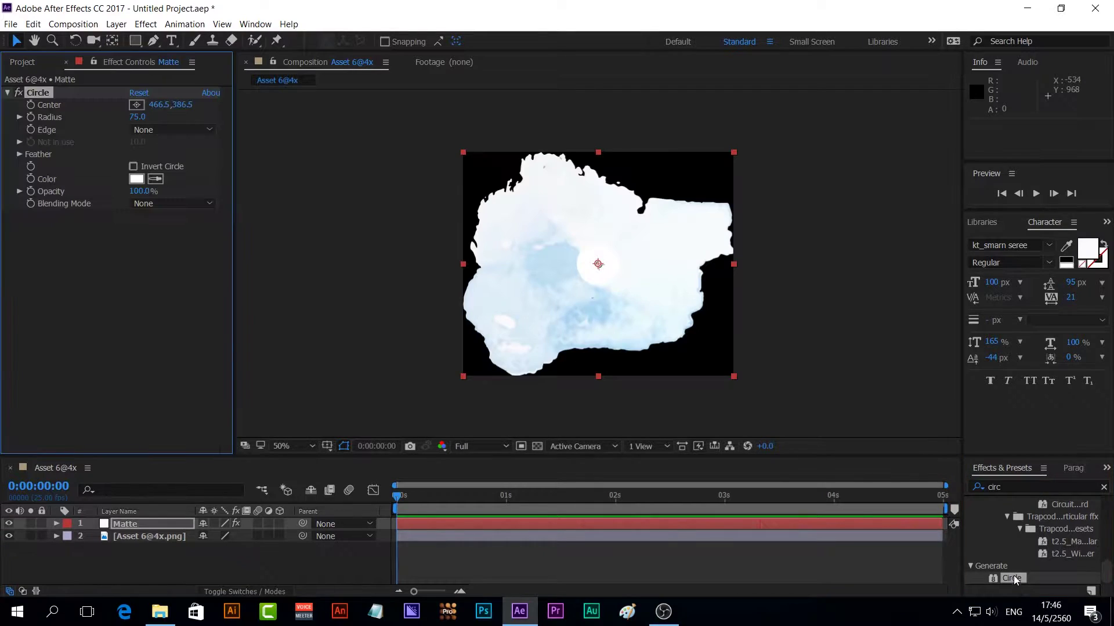
- Change the Circle effect's colour to salmon pink
{"action": "left_click", "coordinate": [136, 179]}
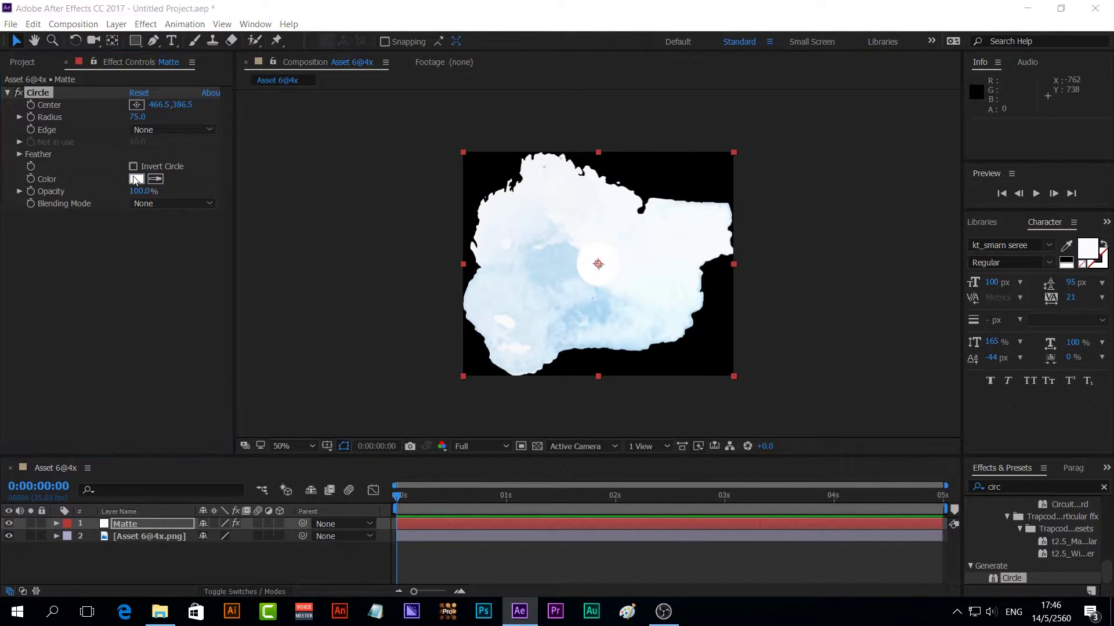
{"action": "left_click", "coordinate": [398, 239]}
{"action": "left_click", "coordinate": [414, 415]}
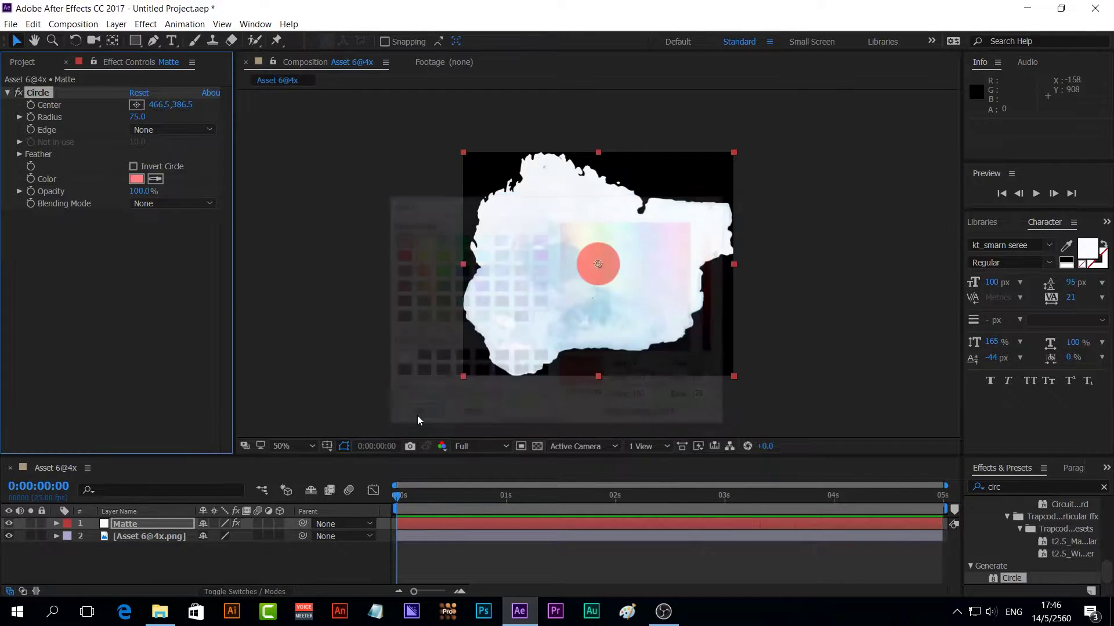
- Set the Circle's radius to 500 and add a Radius keyframe at 0:00:02:00
{"action": "mouse_move", "coordinate": [396, 497]}
{"action": "left_mouse_down"}
{"action": "mouse_move", "coordinate": [478, 503]}
{"action": "mouse_move", "coordinate": [390, 510]}
{"action": "left_mouse_up"}
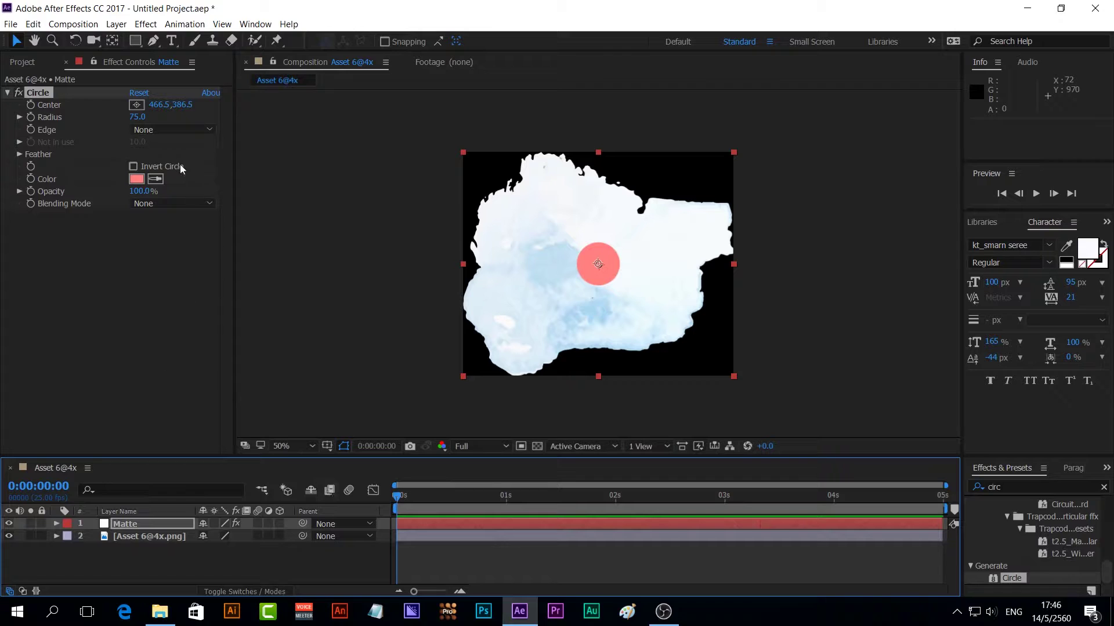
{"action": "left_click_drag", "start_coordinate": [138, 117], "coordinate": [473, 106]}
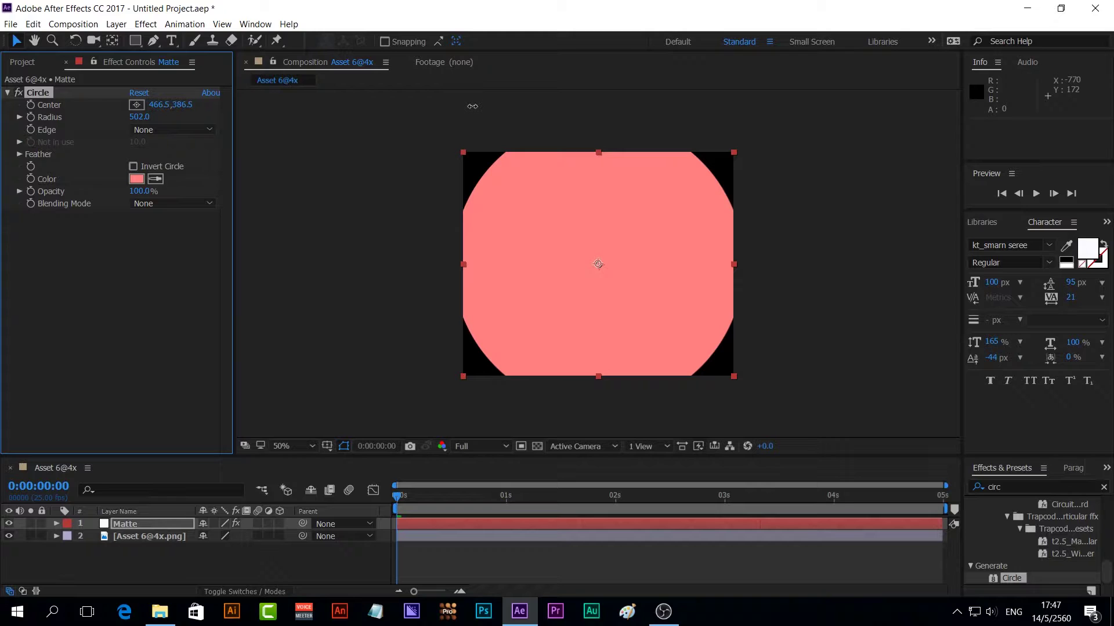
{"action": "left_click", "coordinate": [139, 117]}
{"action": "type", "text": "500"}
{"action": "key", "text": "Return"}
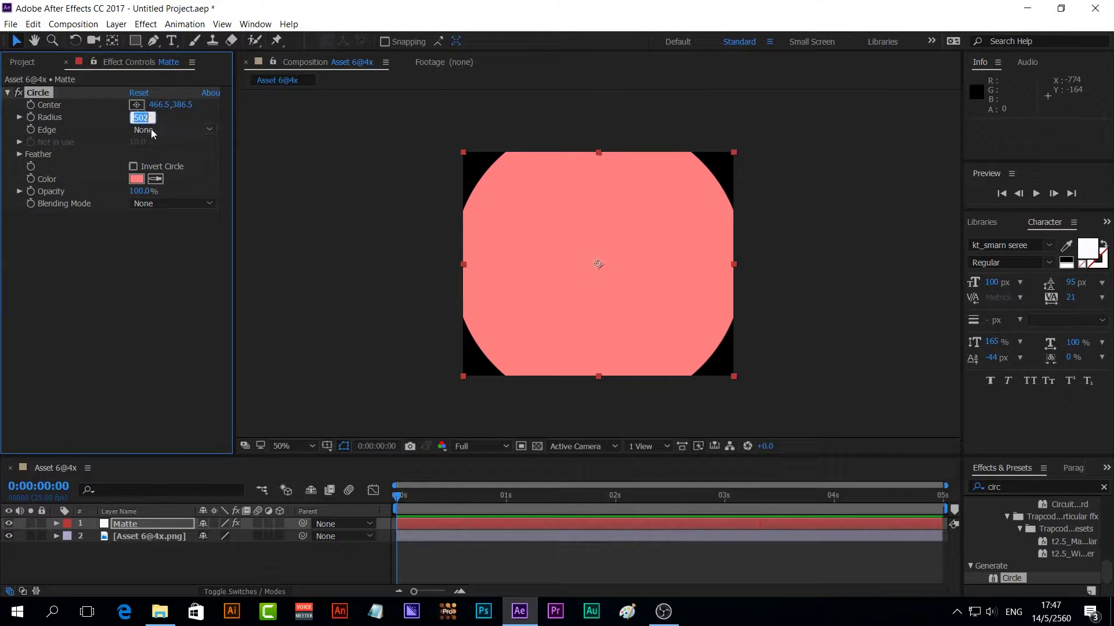
{"action": "left_click", "coordinate": [615, 501]}
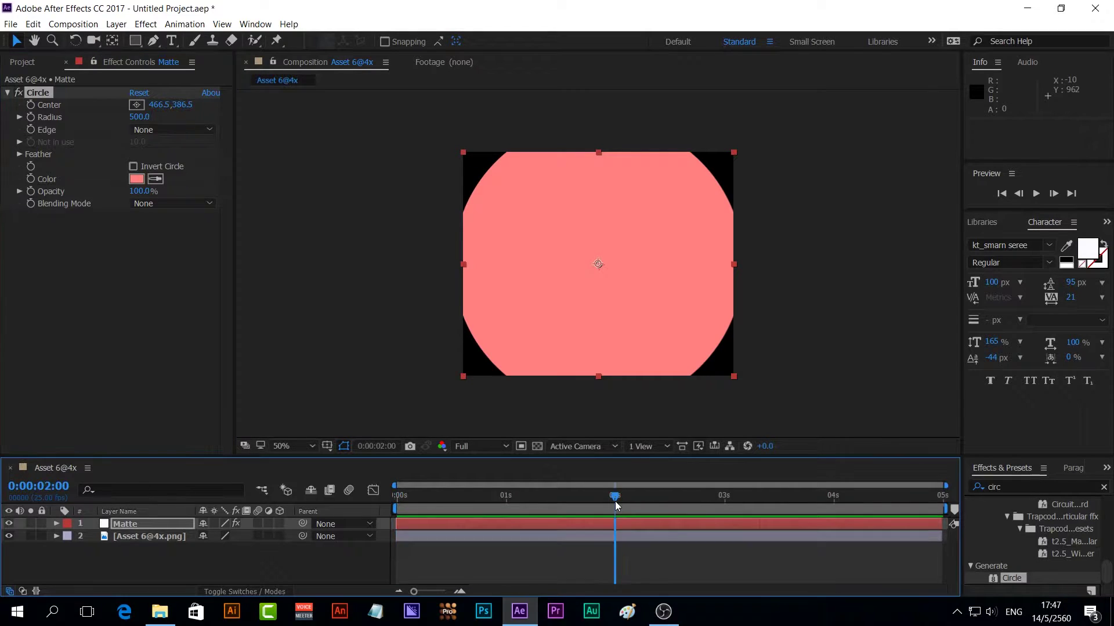
{"action": "left_click", "coordinate": [31, 117]}
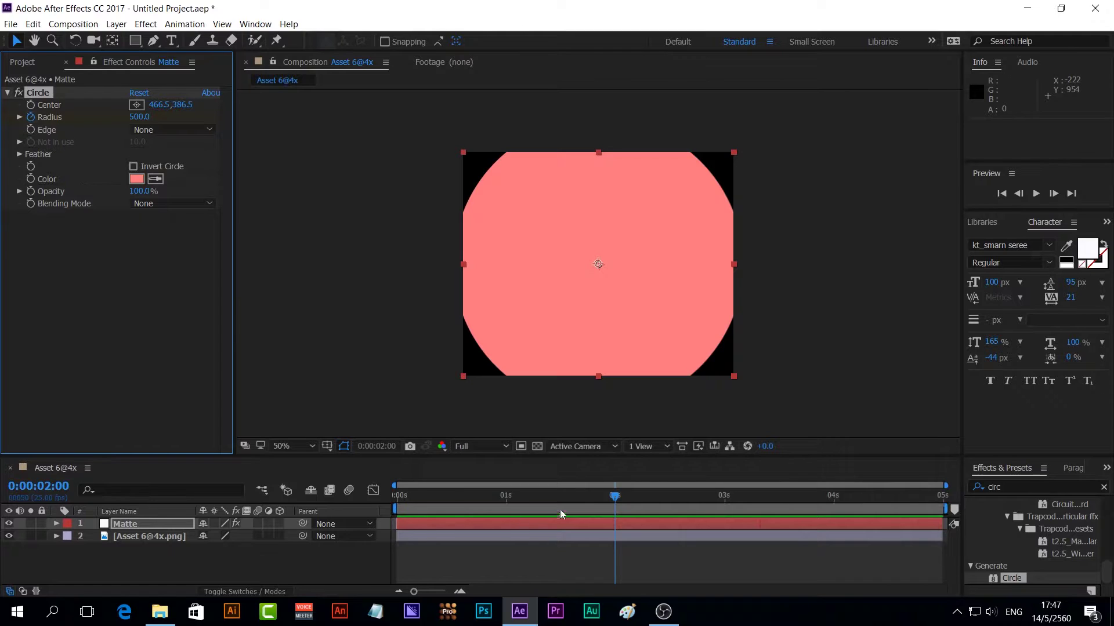
- Keyframe the Circle's radius at 0 at the start of the composition
{"action": "left_click_drag", "start_coordinate": [613, 502], "coordinate": [361, 510]}
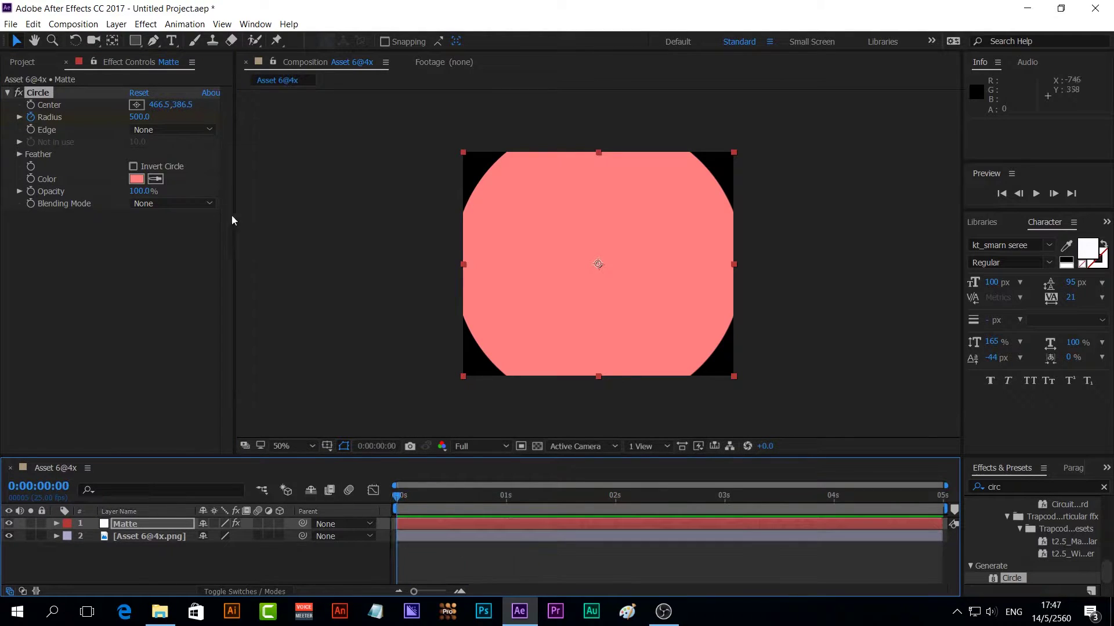
{"action": "left_click", "coordinate": [145, 117]}
{"action": "type", "text": "0"}
{"action": "key", "text": "Return"}
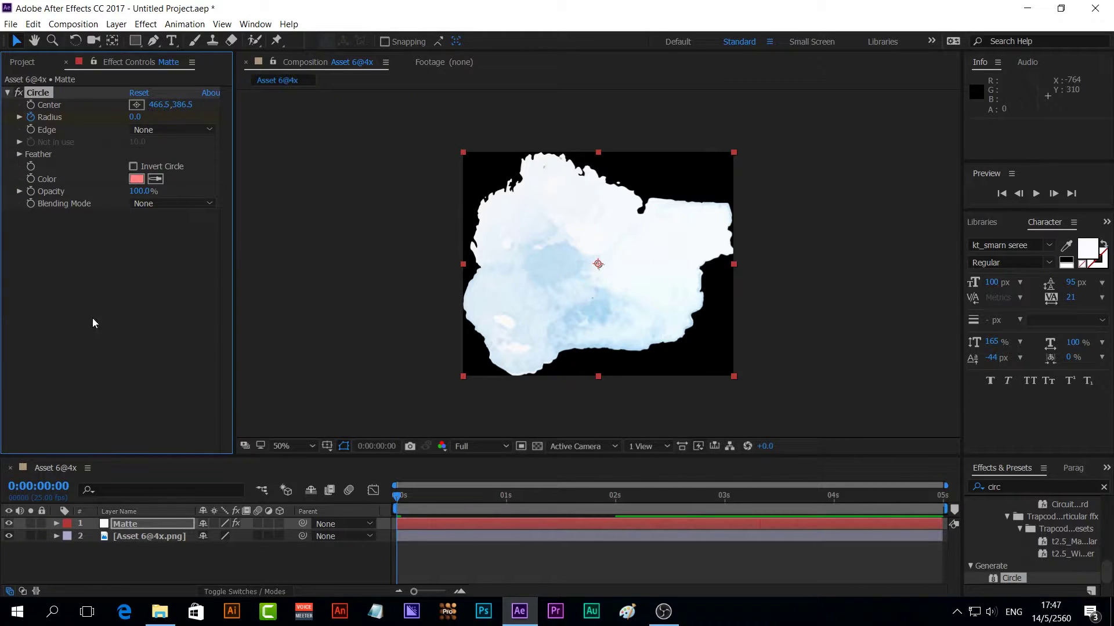
- Easy-ease both Radius keyframes and reshape their speed curve so the circle grows quickly at first and slows gradually into the end
{"action": "key", "text": "u"}
{"action": "left_click_drag", "start_coordinate": [632, 536], "coordinate": [383, 559]}
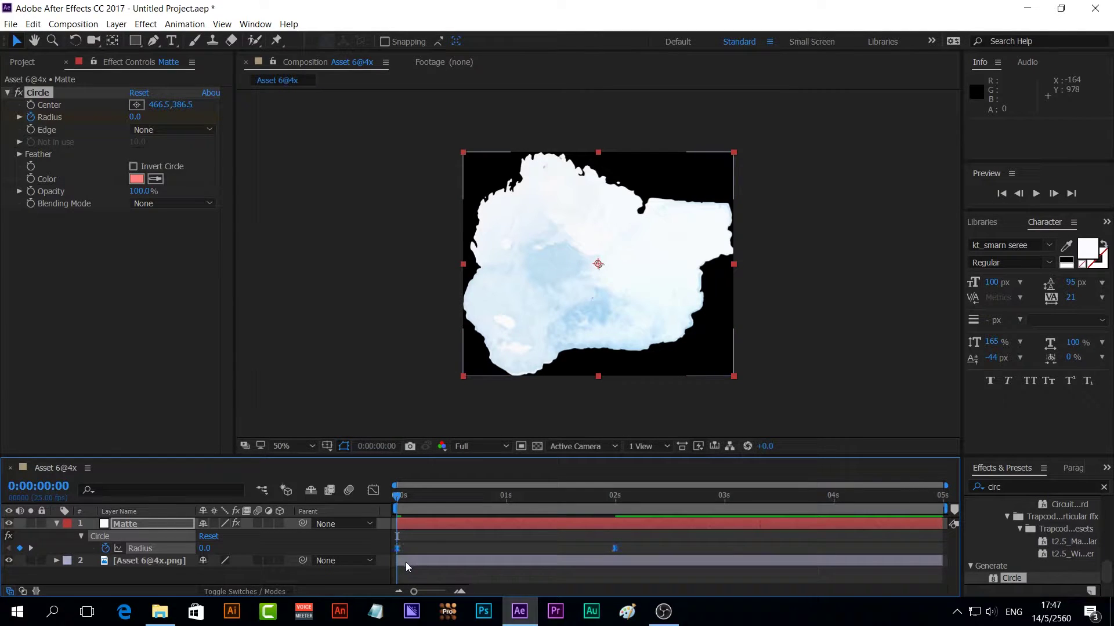
{"action": "left_click", "coordinate": [373, 490]}
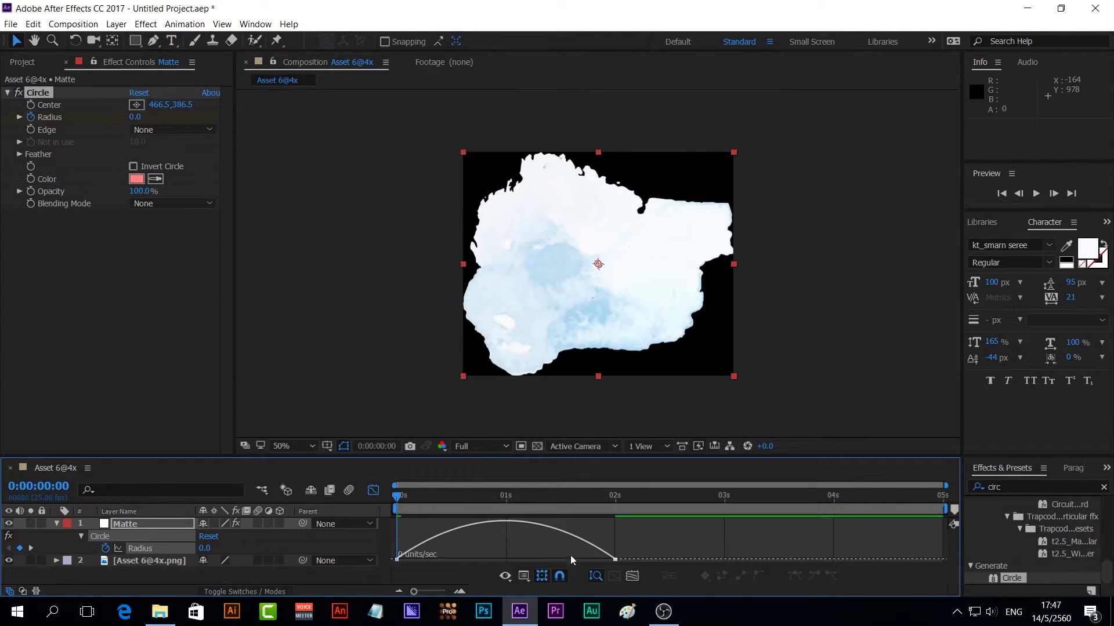
{"action": "left_click", "coordinate": [600, 556]}
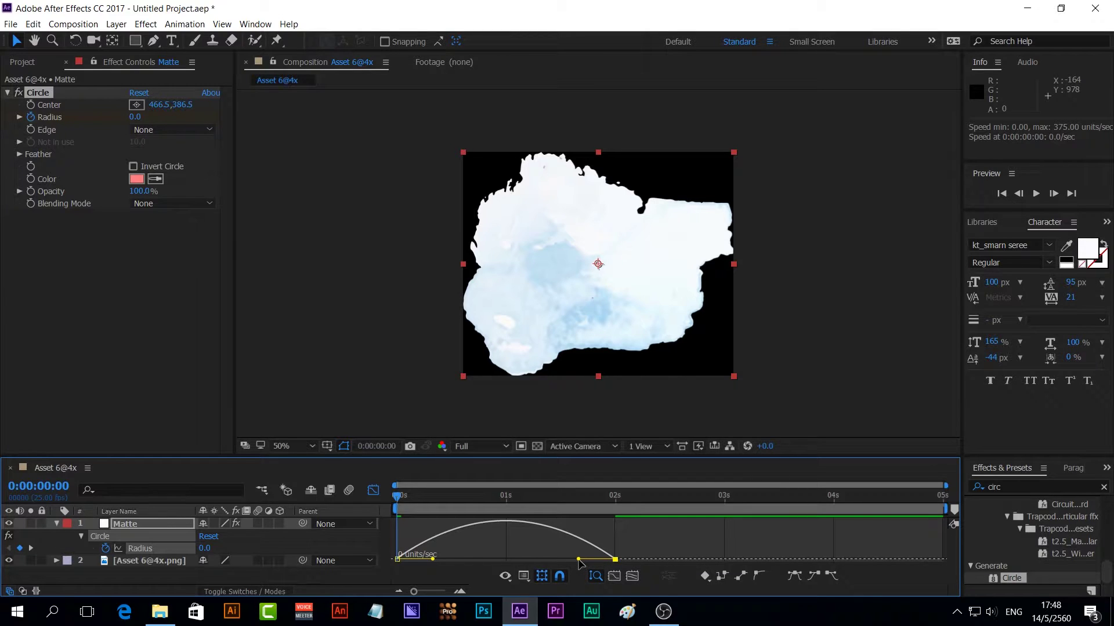
{"action": "left_click_drag", "start_coordinate": [578, 562], "coordinate": [521, 560]}
{"action": "left_click_drag", "start_coordinate": [433, 559], "coordinate": [429, 559]}
{"action": "left_click", "coordinate": [375, 491]}
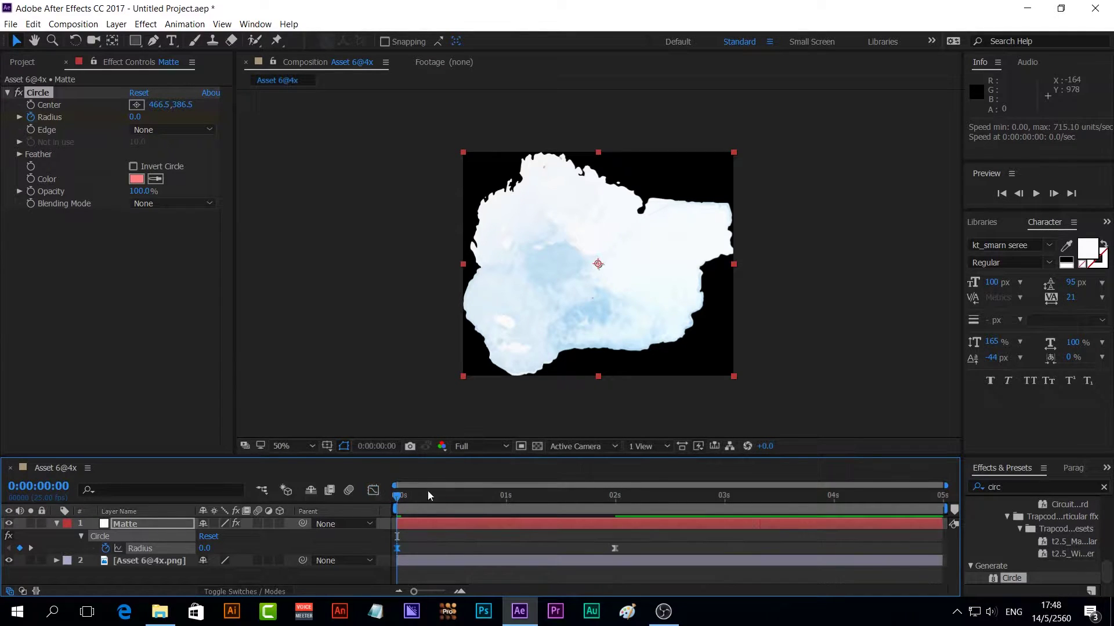
- End the work area at 0:00:02:05 and preview the growing circle
{"action": "left_click", "coordinate": [636, 497]}
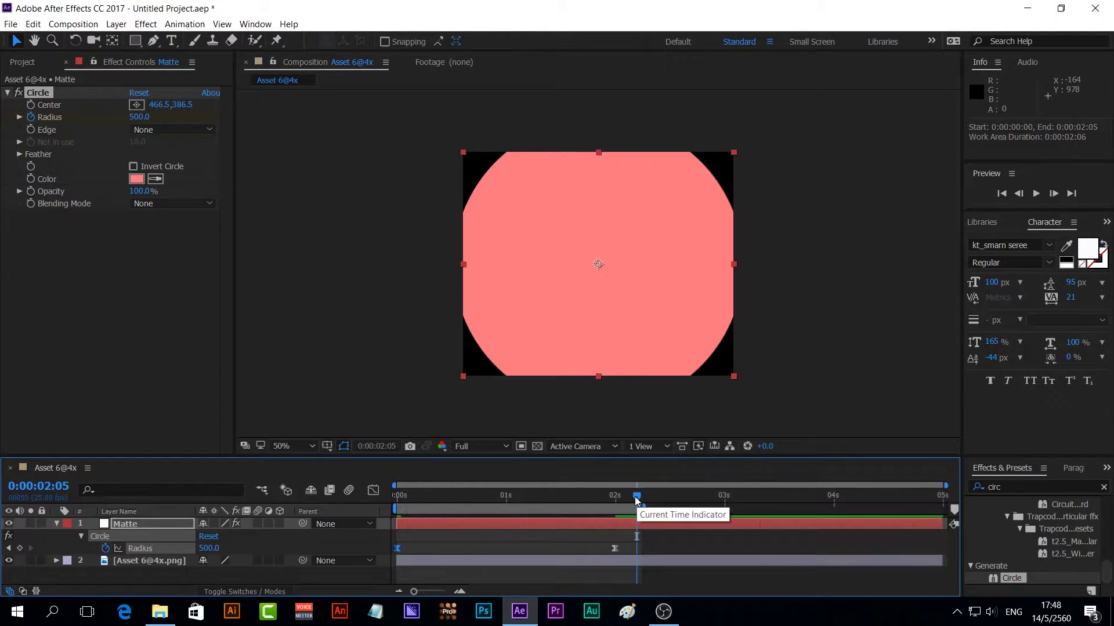
{"action": "key", "text": "space"}
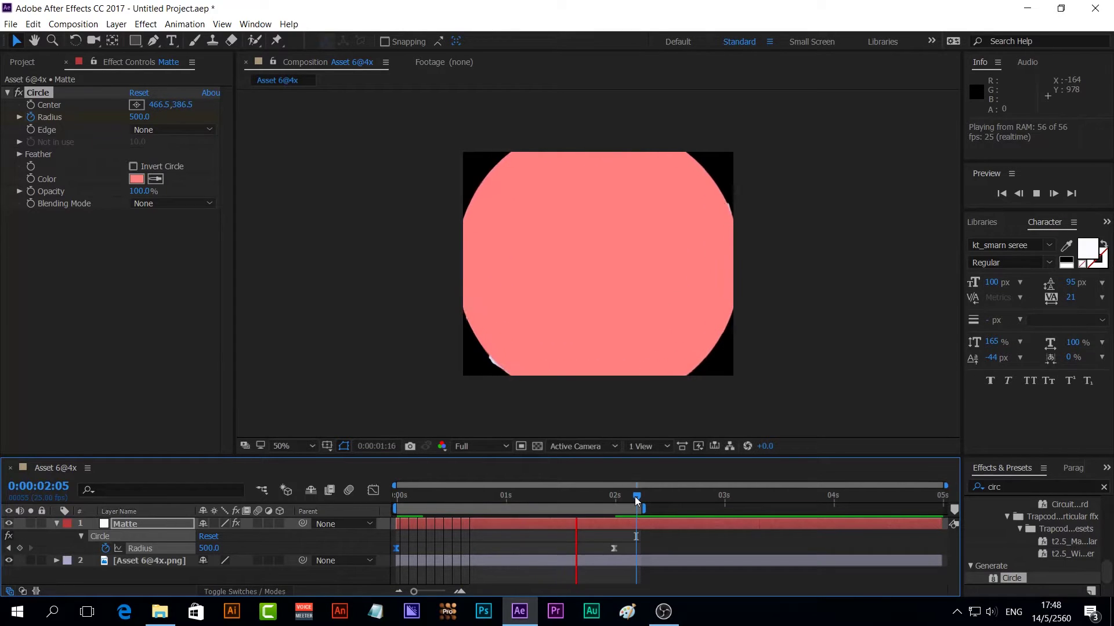
{"action": "key", "text": "space"}
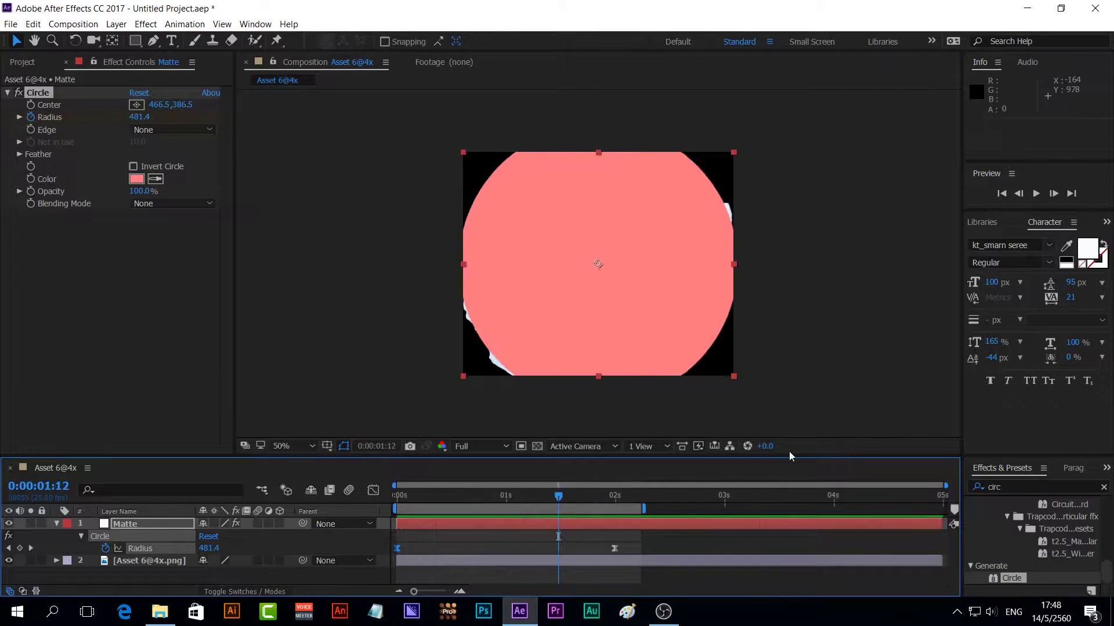
- Find the Turbulent Displace effect and apply it to the Matte layer
{"action": "left_click", "coordinate": [1022, 487]}
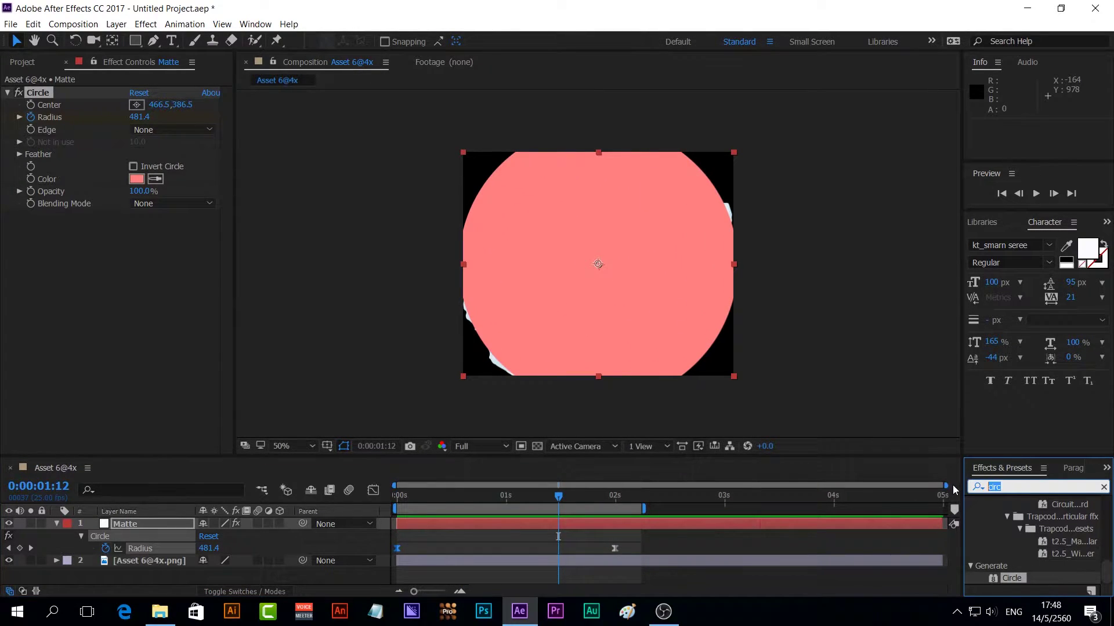
{"action": "type", "text": "turb"}
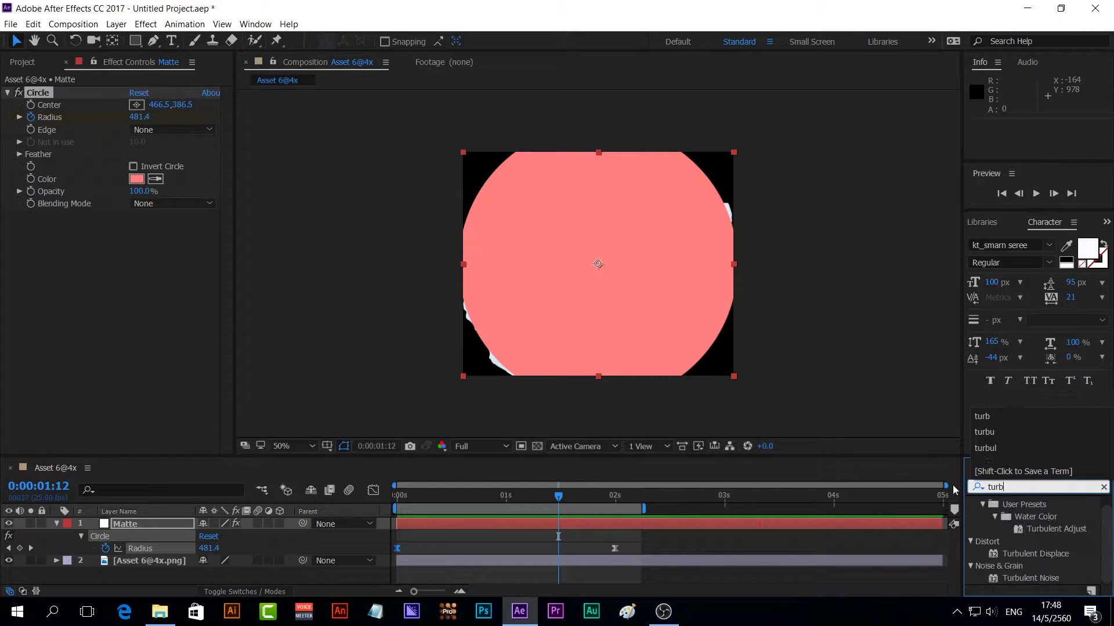
{"action": "double_click", "coordinate": [1064, 556]}
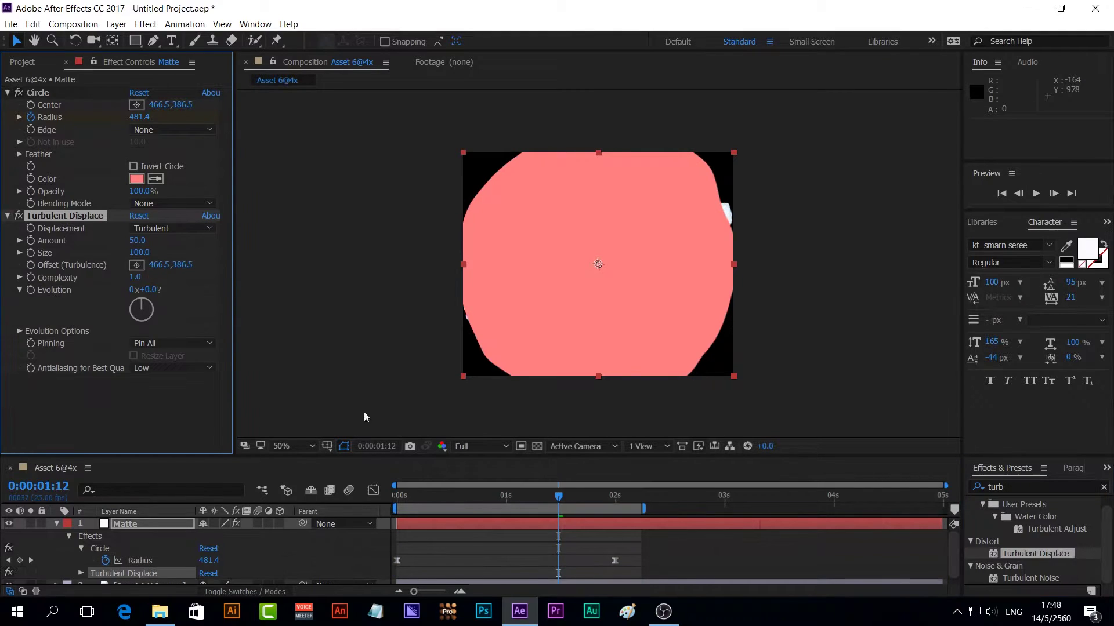
- Set Turbulent Displace to Amount 422 and Size 13, checking the circle's splattered edge around 0:00:00:15
{"action": "left_click_drag", "start_coordinate": [558, 496], "coordinate": [462, 508]}
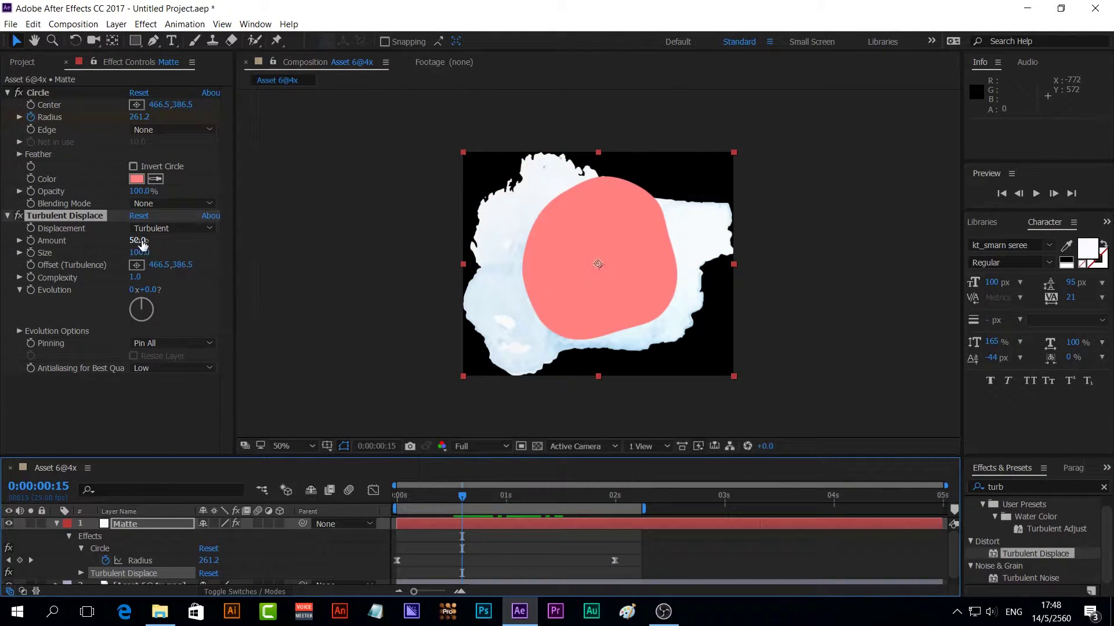
{"action": "left_click_drag", "start_coordinate": [142, 243], "coordinate": [398, 251]}
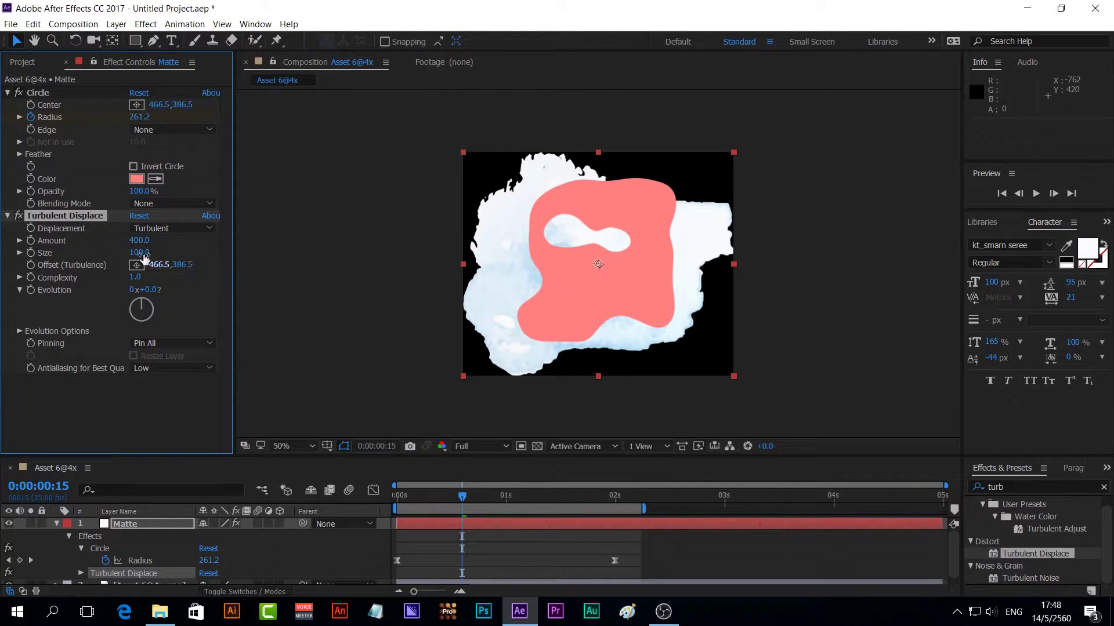
{"action": "left_click_drag", "start_coordinate": [141, 241], "coordinate": [83, 265]}
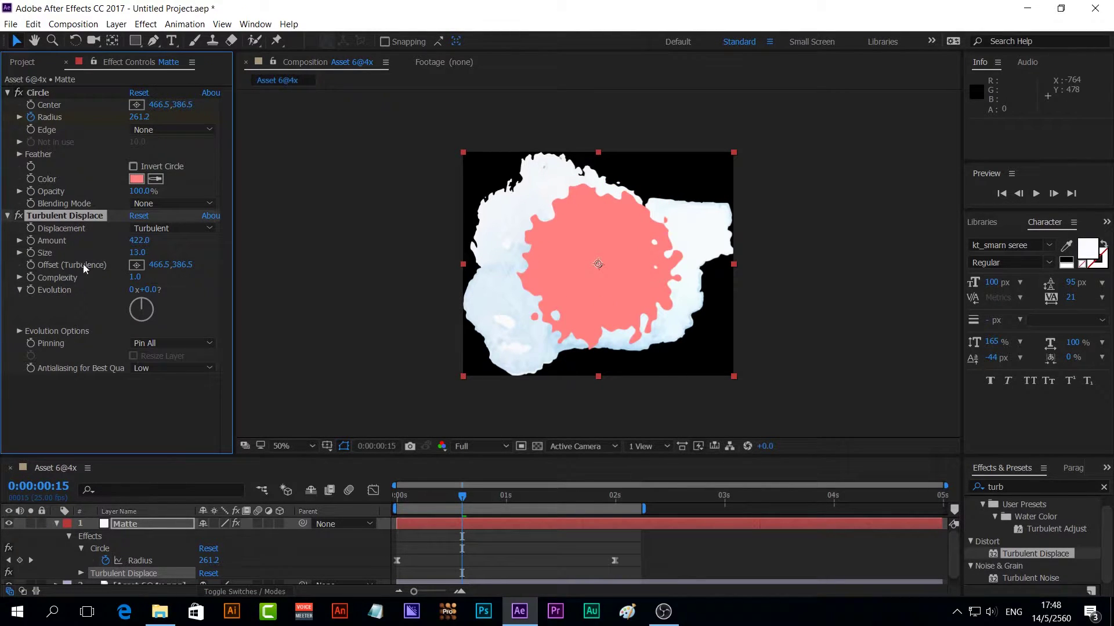
{"action": "left_click_drag", "start_coordinate": [463, 498], "coordinate": [434, 528]}
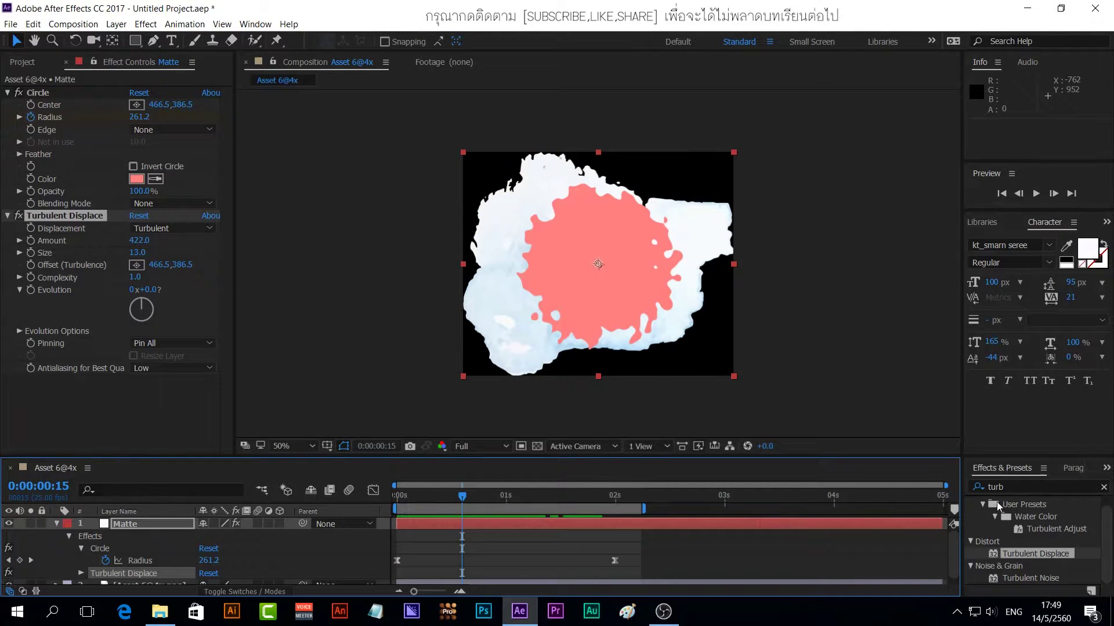
- Find the Roughen Edges effect and apply it to the Matte layer
{"action": "key", "text": "ctrl+5"}
{"action": "type", "text": "r"}
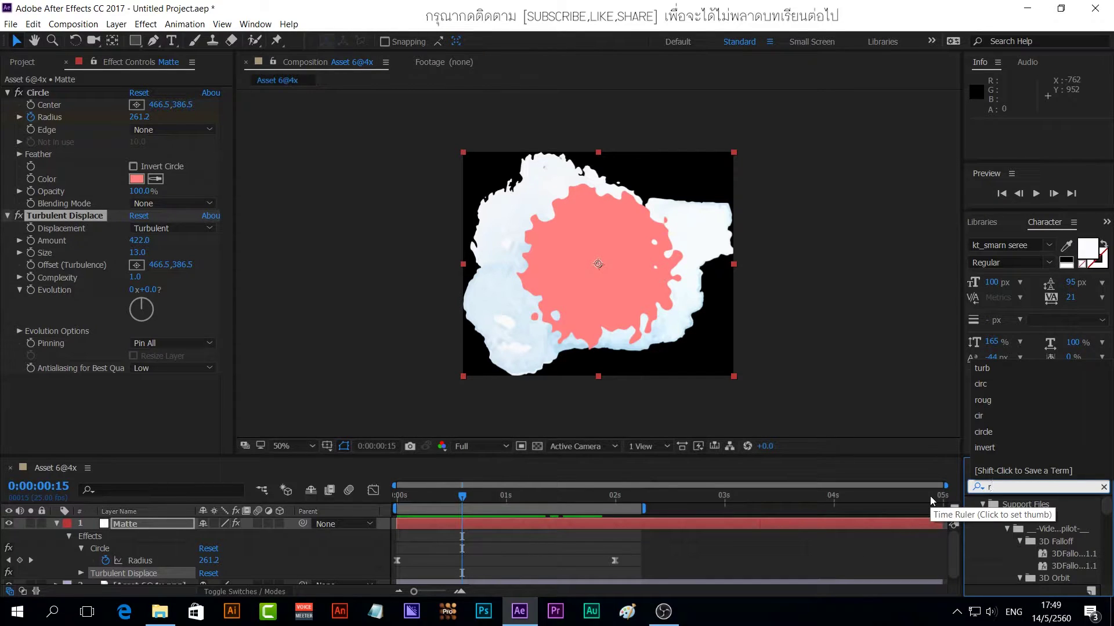
{"action": "type", "text": "oug"}
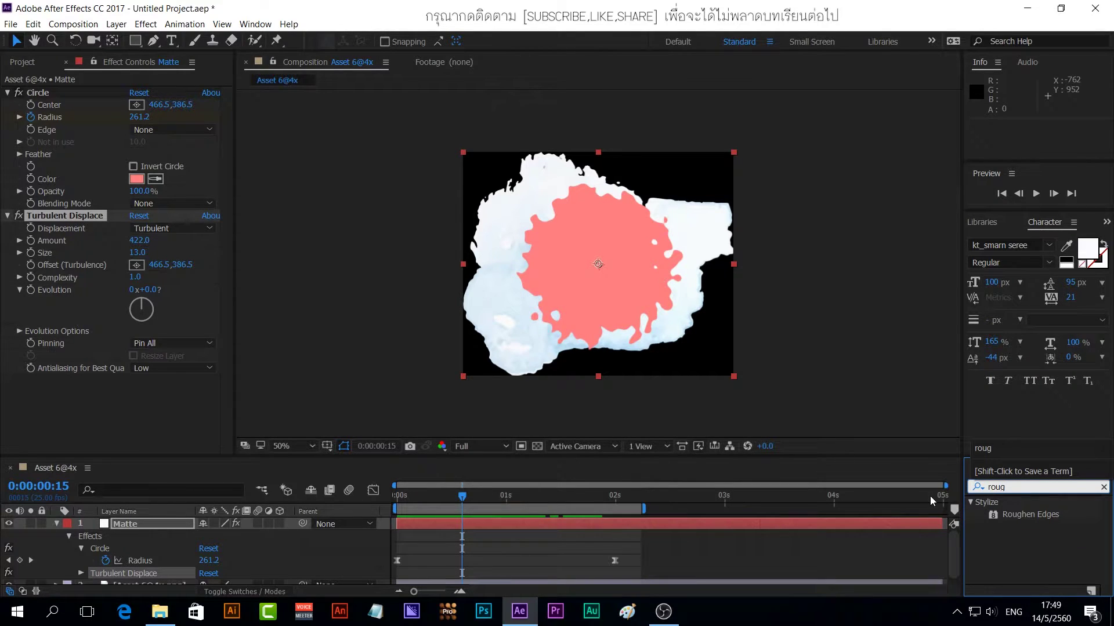
{"action": "double_click", "coordinate": [1026, 516]}
- Set Roughen Edges to Border 40.10, Edge Sharpness 1.25, Scale 12 and Stretch Width or Height 0.20
{"action": "left_click_drag", "start_coordinate": [132, 326], "coordinate": [362, 330]}
{"action": "key", "text": "slash"}
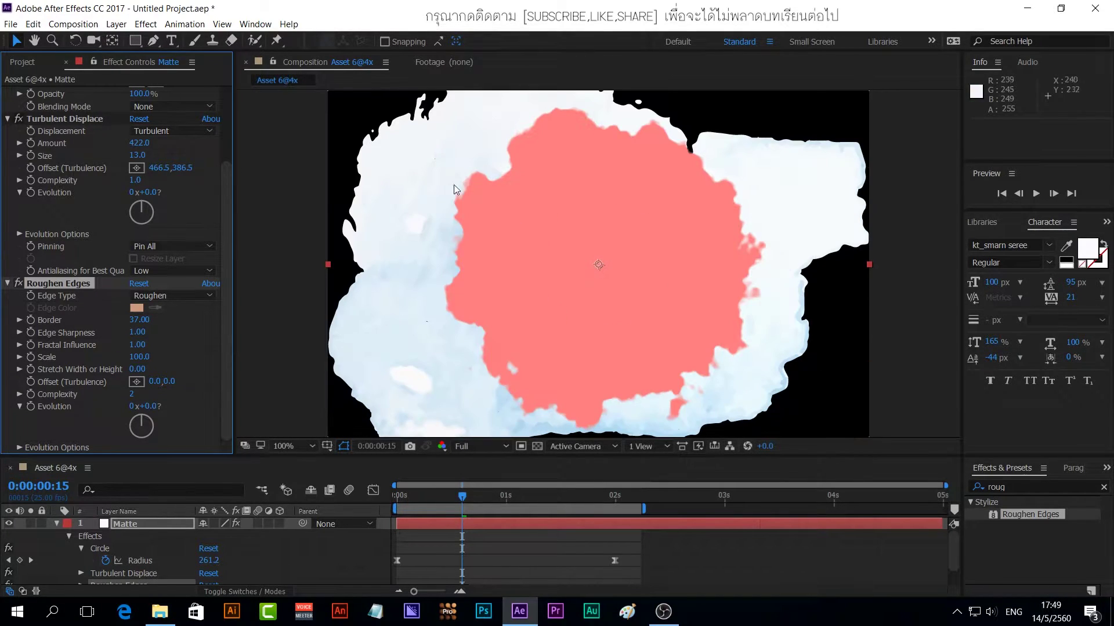
{"action": "left_click_drag", "start_coordinate": [140, 324], "coordinate": [187, 340]}
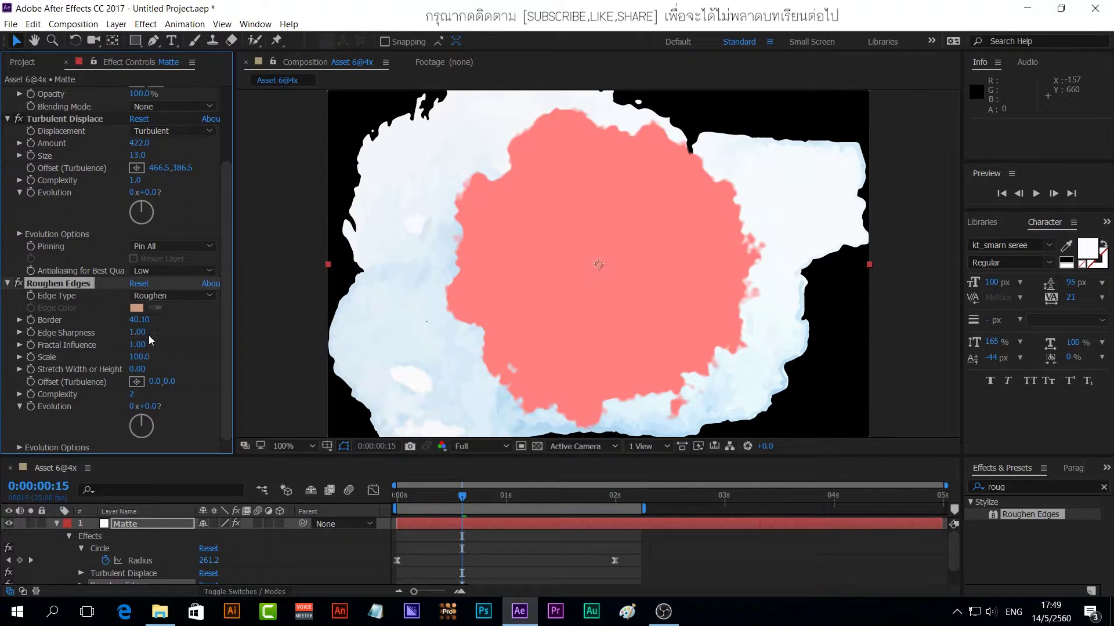
{"action": "left_click_drag", "start_coordinate": [145, 338], "coordinate": [132, 363]}
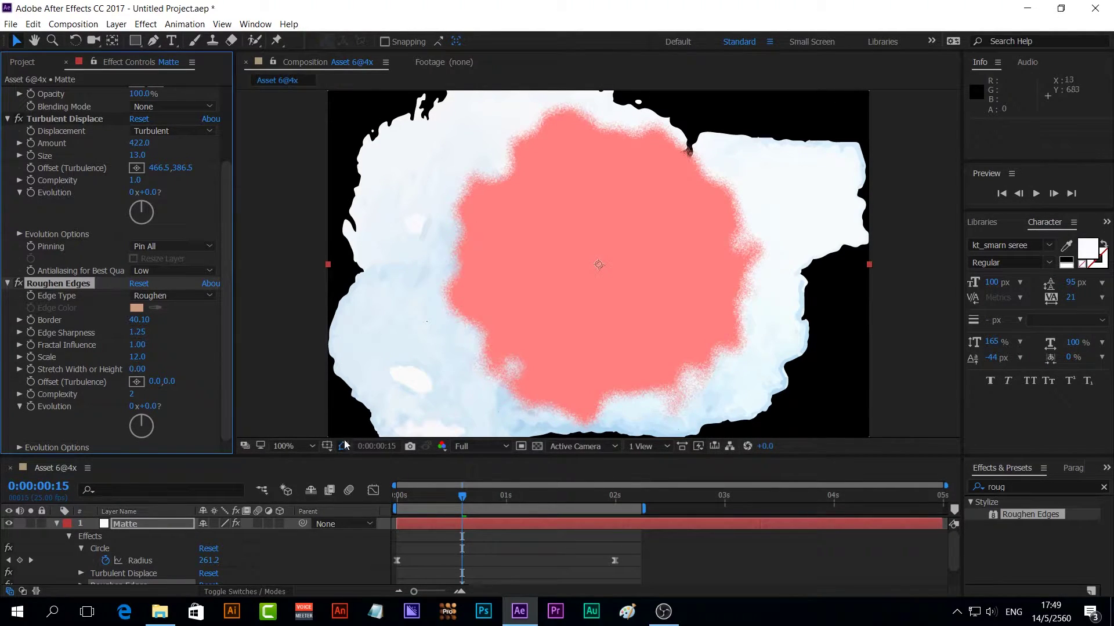
{"action": "mouse_move", "coordinate": [463, 502]}
{"action": "left_mouse_down"}
{"action": "mouse_move", "coordinate": [405, 503]}
{"action": "mouse_move", "coordinate": [475, 513]}
{"action": "mouse_move", "coordinate": [467, 519]}
{"action": "left_mouse_up"}
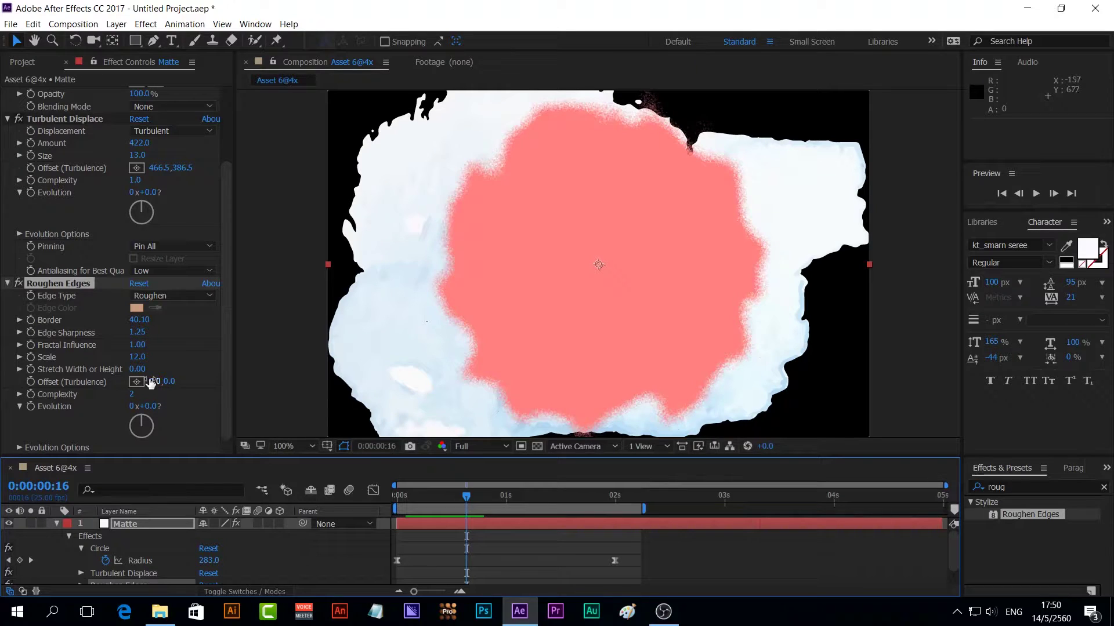
{"action": "left_click_drag", "start_coordinate": [146, 376], "coordinate": [152, 376]}
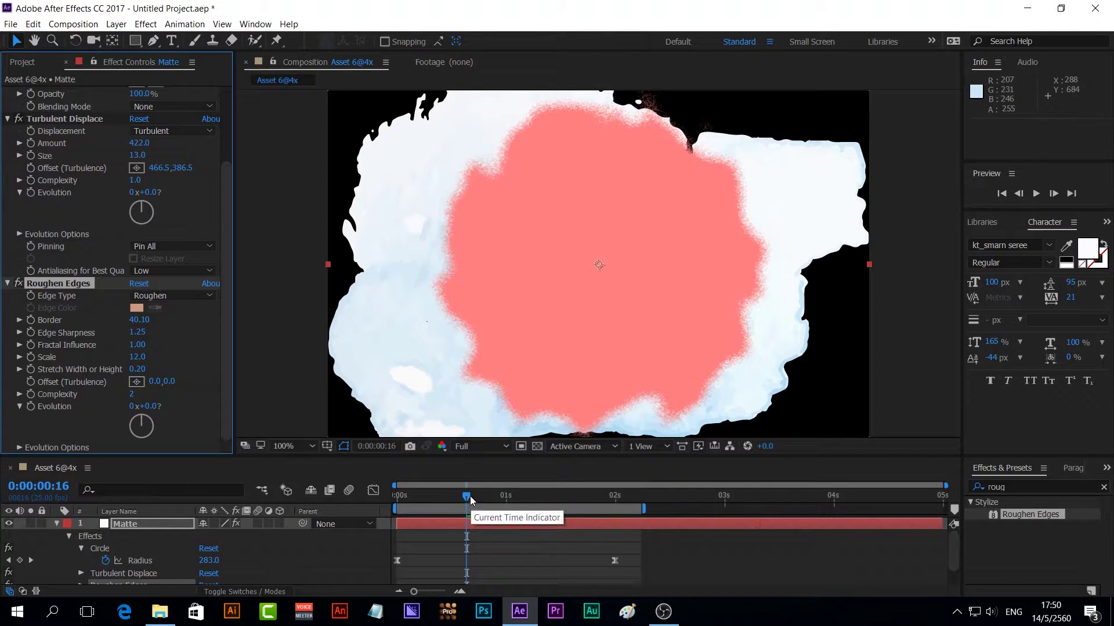
{"action": "left_click", "coordinate": [57, 523]}
{"action": "left_click", "coordinate": [159, 566]}
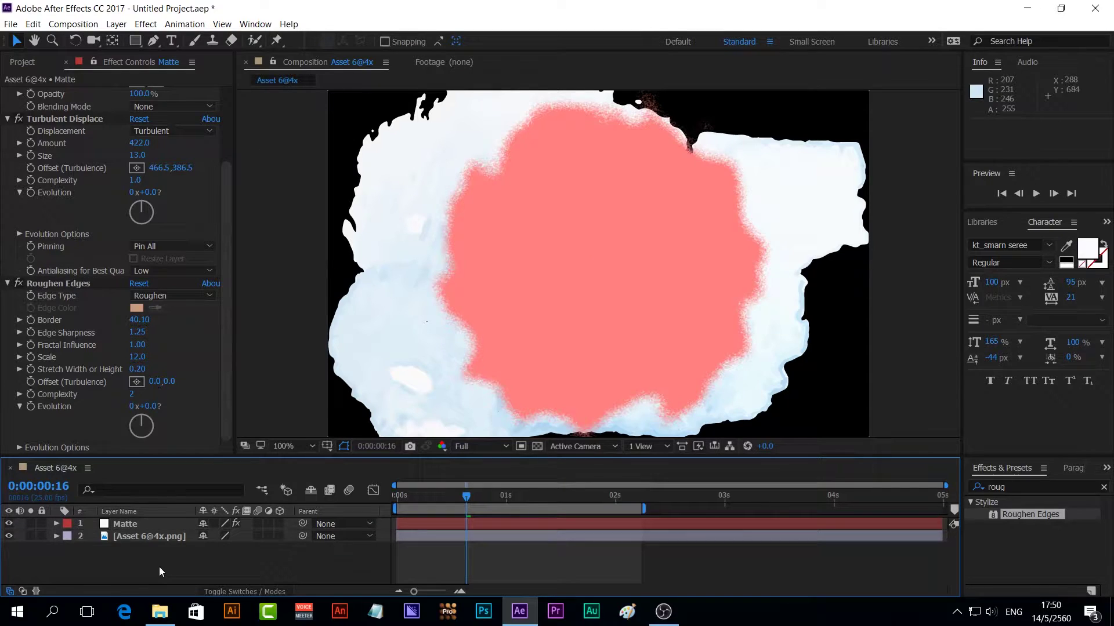
{"action": "left_click", "coordinate": [214, 591]}
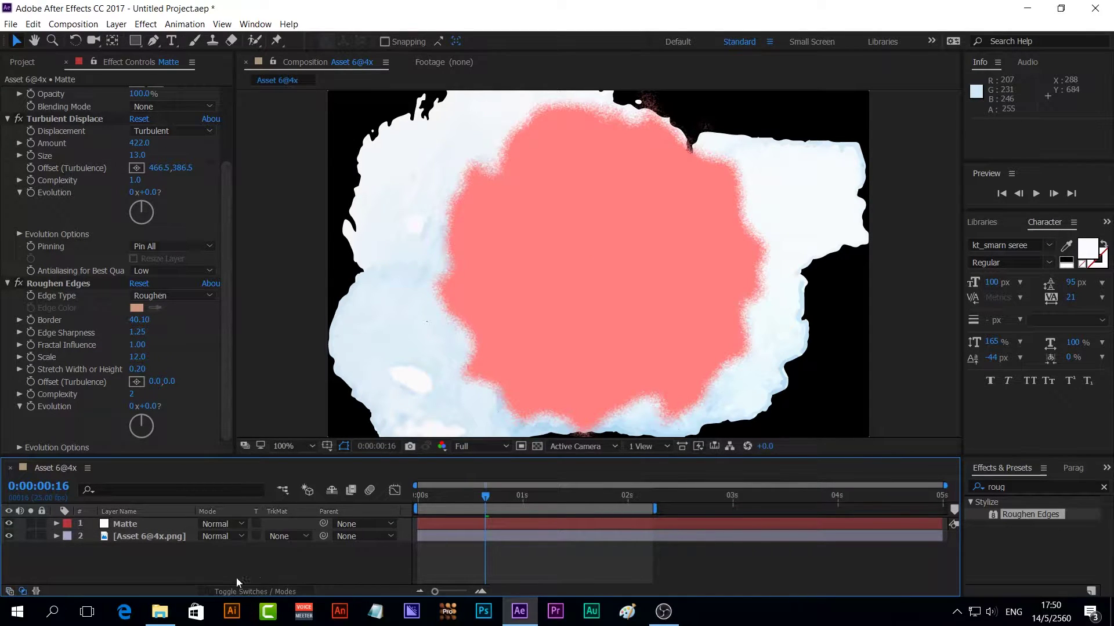
{"action": "left_click", "coordinate": [305, 537]}
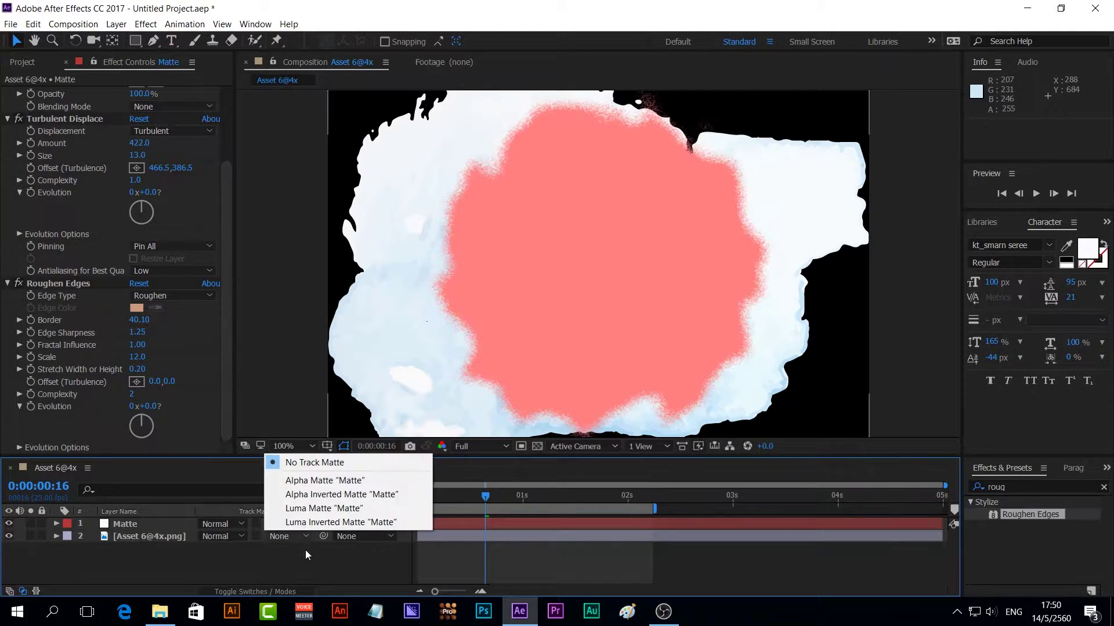
{"action": "left_click", "coordinate": [316, 480]}
{"action": "key", "text": "comma"}
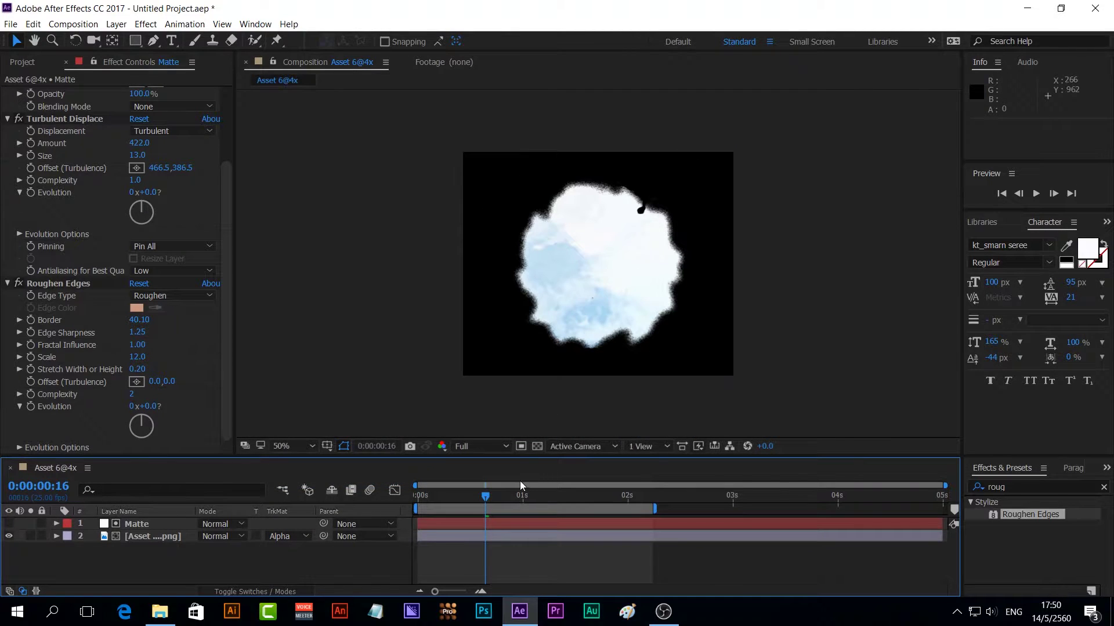
{"action": "key", "text": "space"}
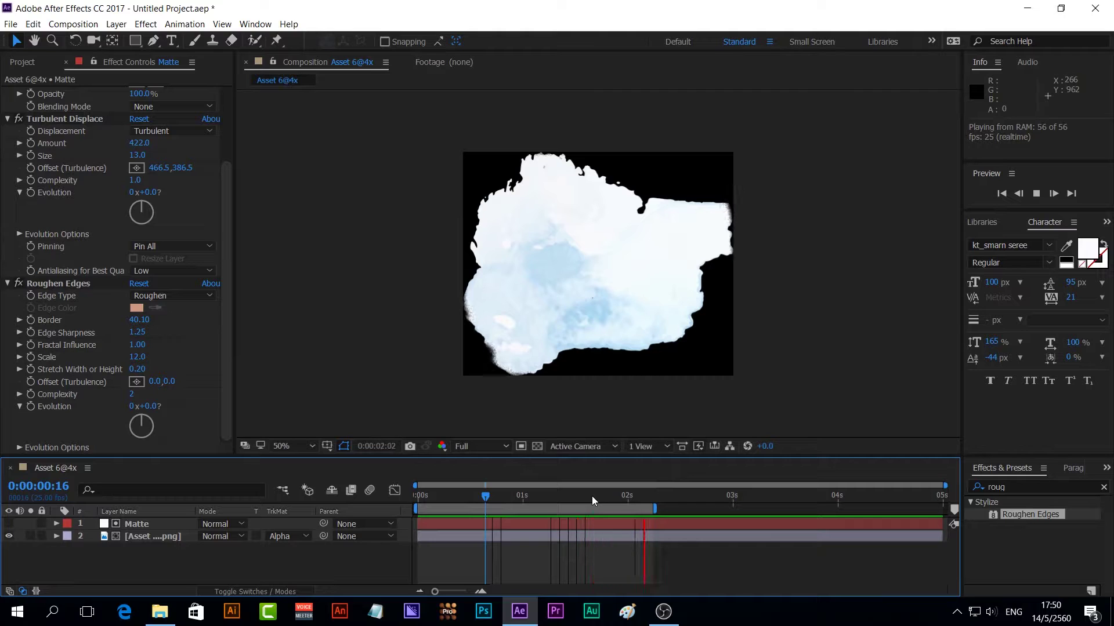
{"action": "left_click", "coordinate": [162, 538]}
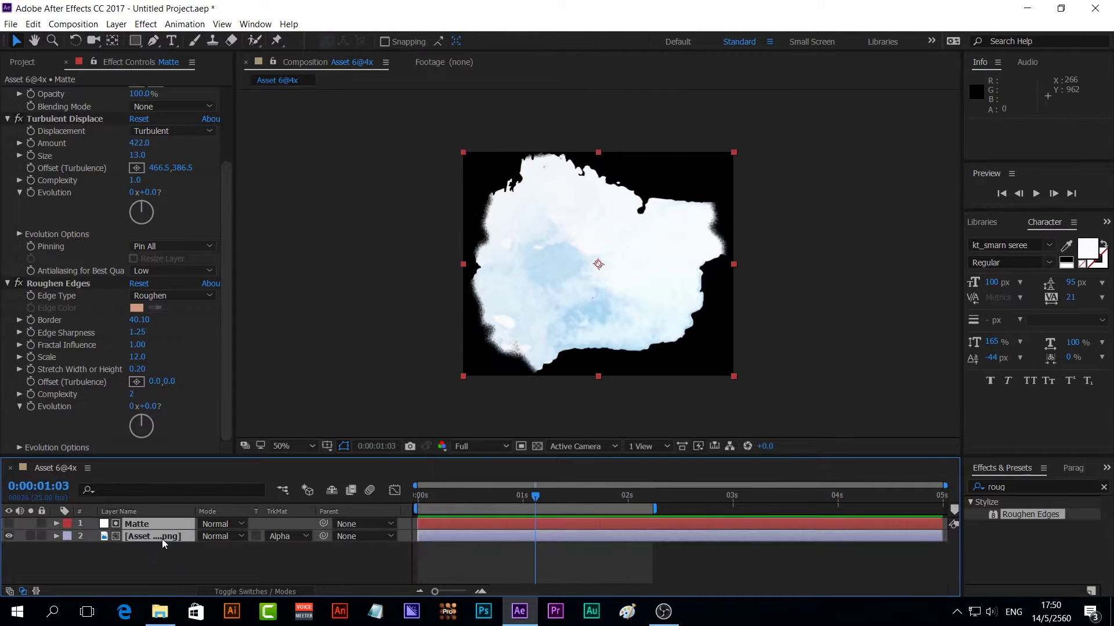
{"action": "key", "text": "ctrl+d"}
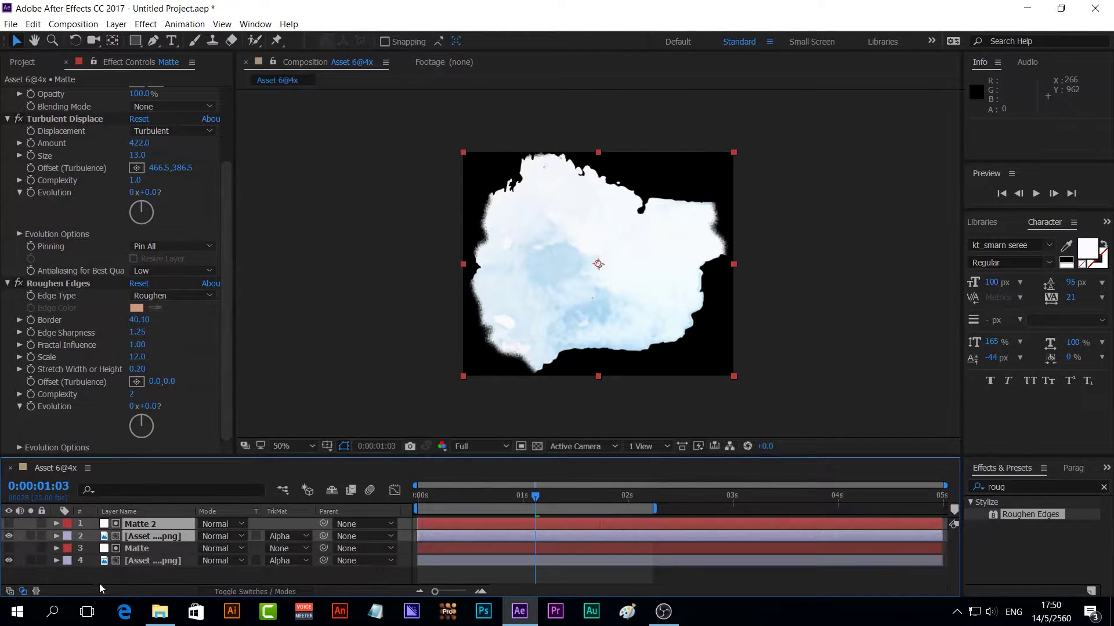
{"action": "key", "text": "ctrl+d"}
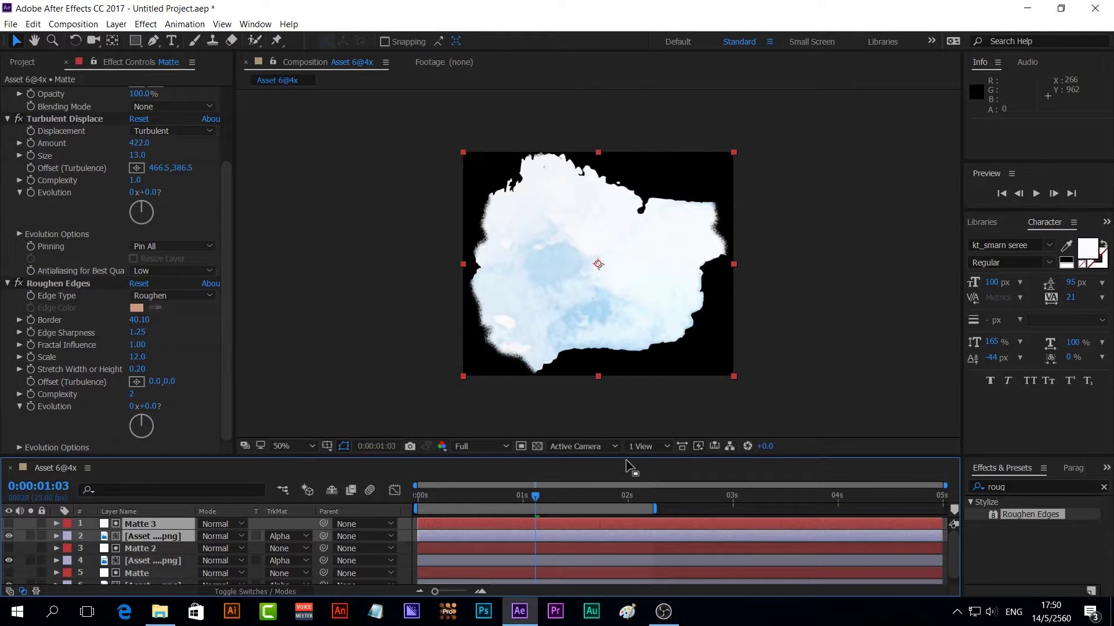
{"action": "left_click_drag", "start_coordinate": [634, 464], "coordinate": [634, 421]}
{"action": "left_click", "coordinate": [152, 546]}
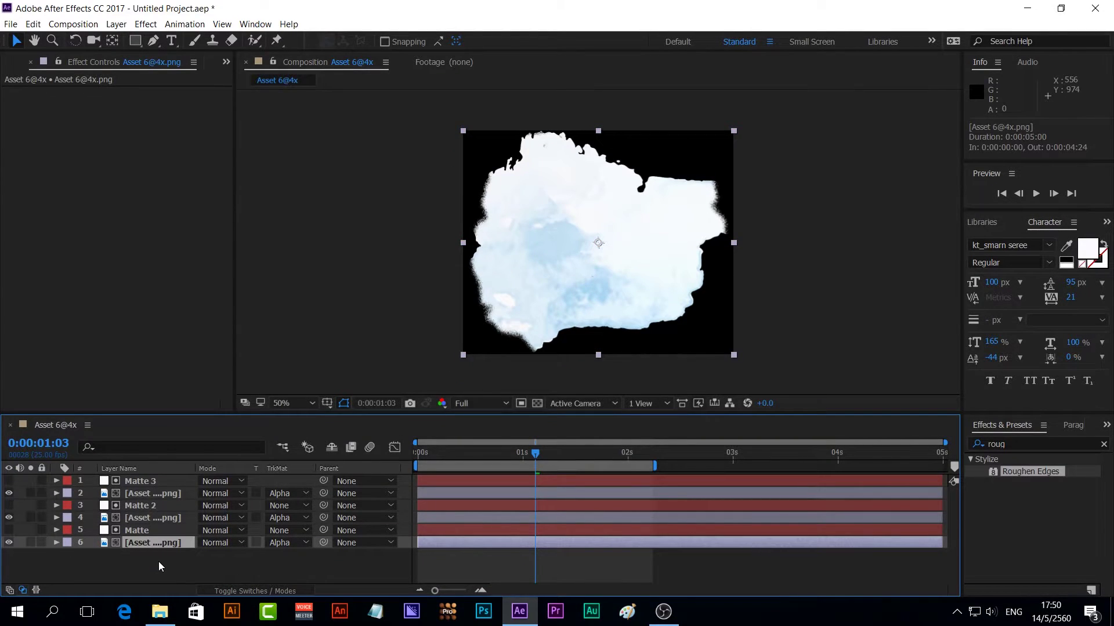
{"action": "key", "text": "t"}
{"action": "left_click", "coordinate": [210, 556]}
{"action": "type", "text": "50"}
{"action": "key", "text": "Return"}
{"action": "left_click", "coordinate": [148, 520]}
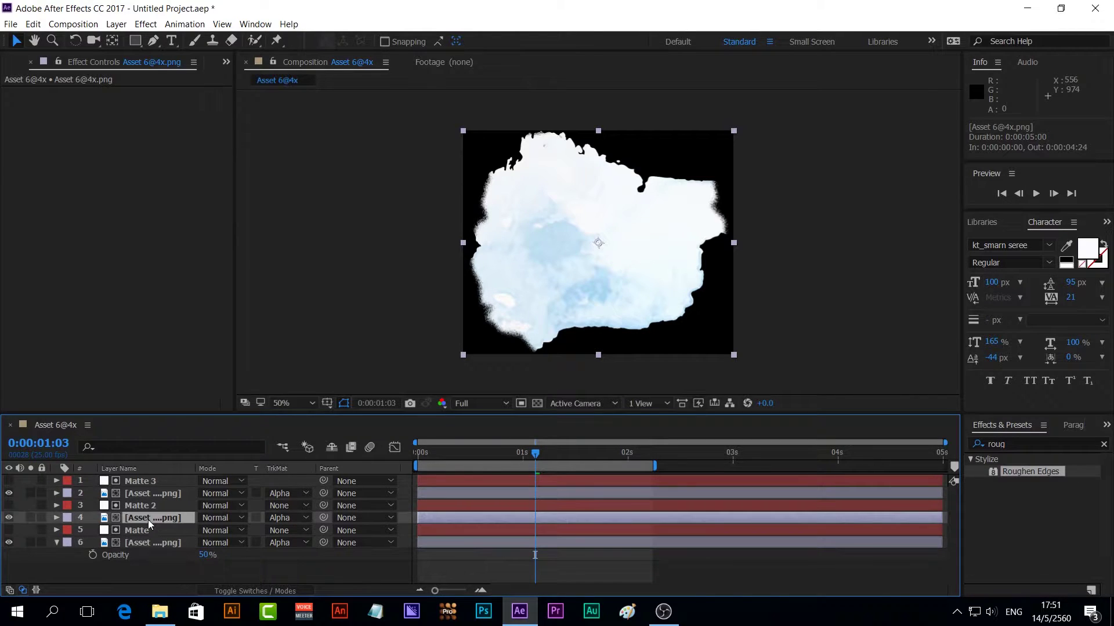
{"action": "key", "text": "t"}
{"action": "left_click", "coordinate": [206, 530]}
{"action": "type", "text": "75"}
{"action": "key", "text": "Return"}
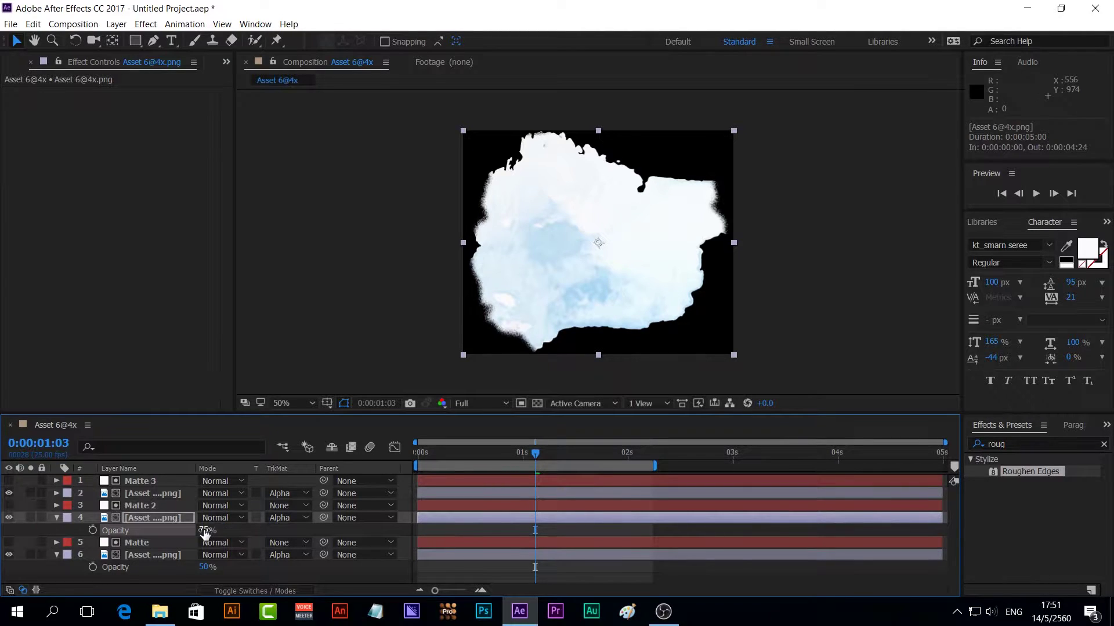
- Shift the Matte 3 and Matte 2 layers with their Asset layers to start at 0:00:00:10
{"action": "left_click_drag", "start_coordinate": [535, 452], "coordinate": [378, 465]}
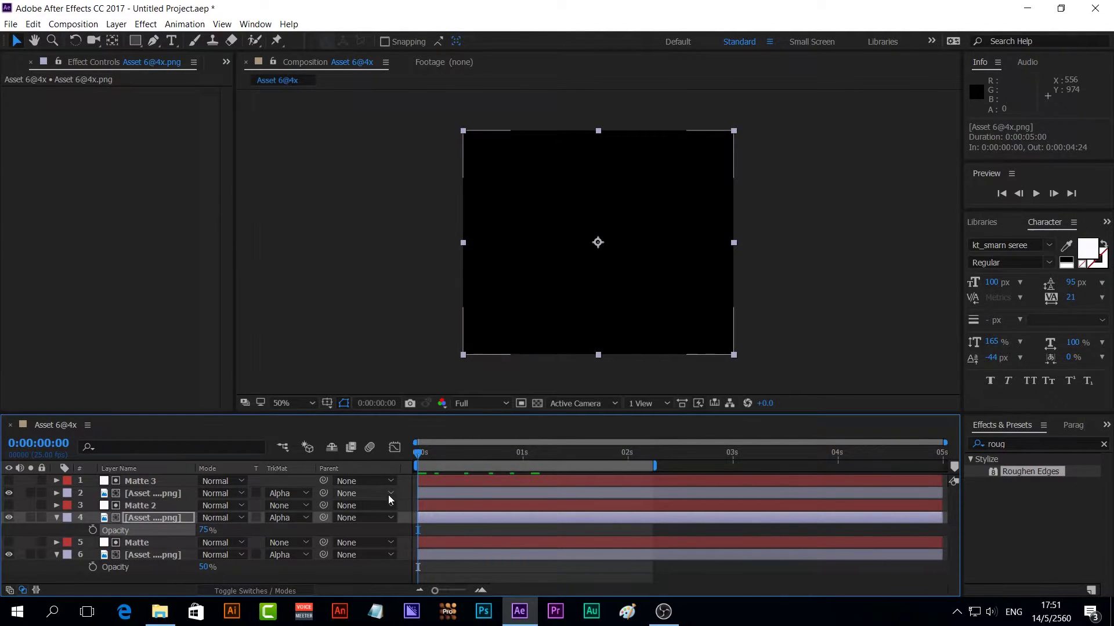
{"action": "key", "text": "shift+Page_Down"}
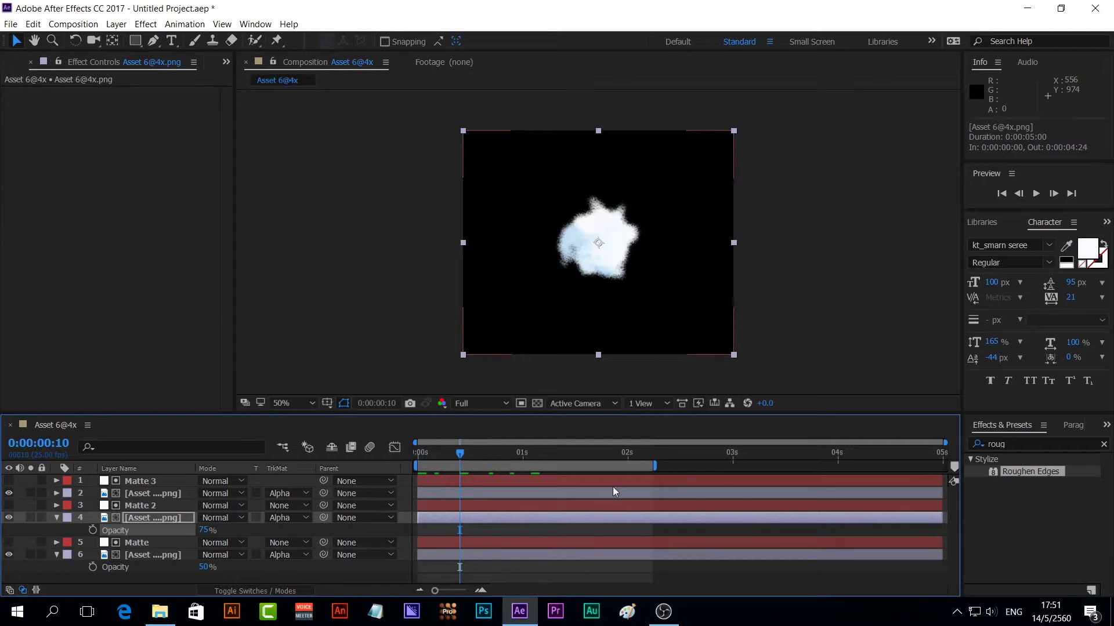
{"action": "left_click", "coordinate": [583, 482]}
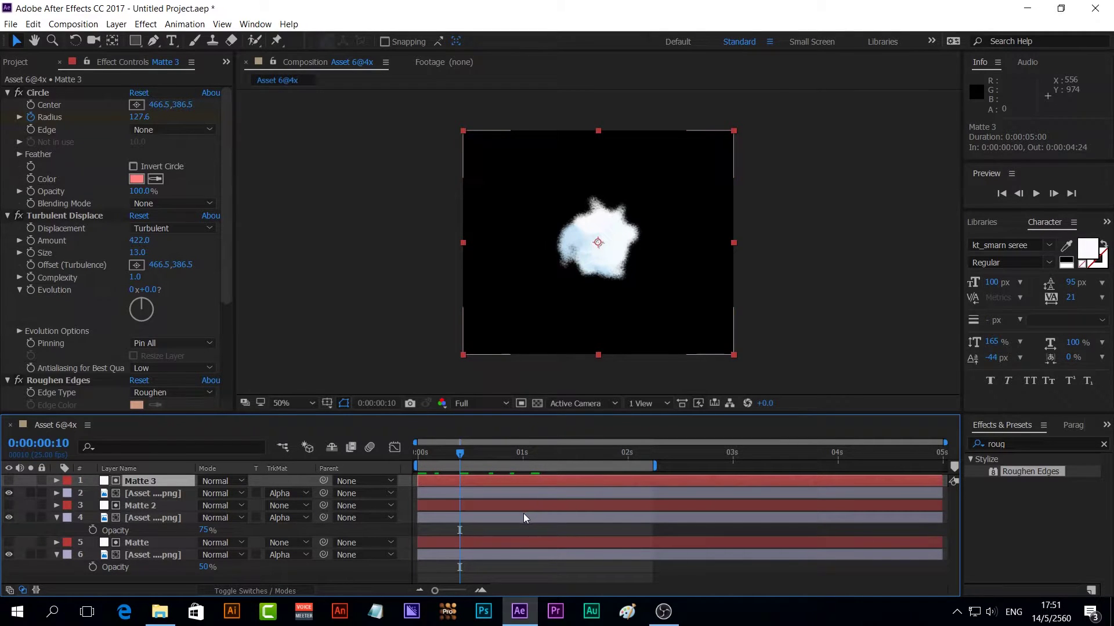
{"action": "left_click", "coordinate": [517, 513], "text": "shift"}
{"action": "left_click_drag", "start_coordinate": [474, 480], "coordinate": [513, 482]}
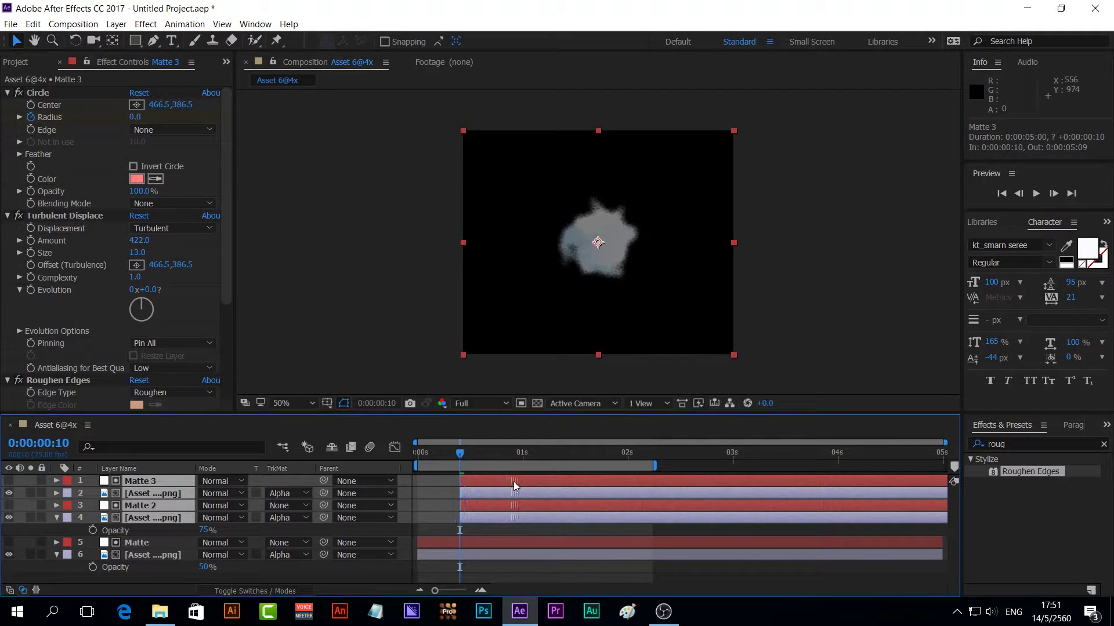
- Shift Matte 3 and its Asset layer to start at 0:00:00:20 and preview the staggered reveal from the beginning
{"action": "key", "text": "shift+Page_Down"}
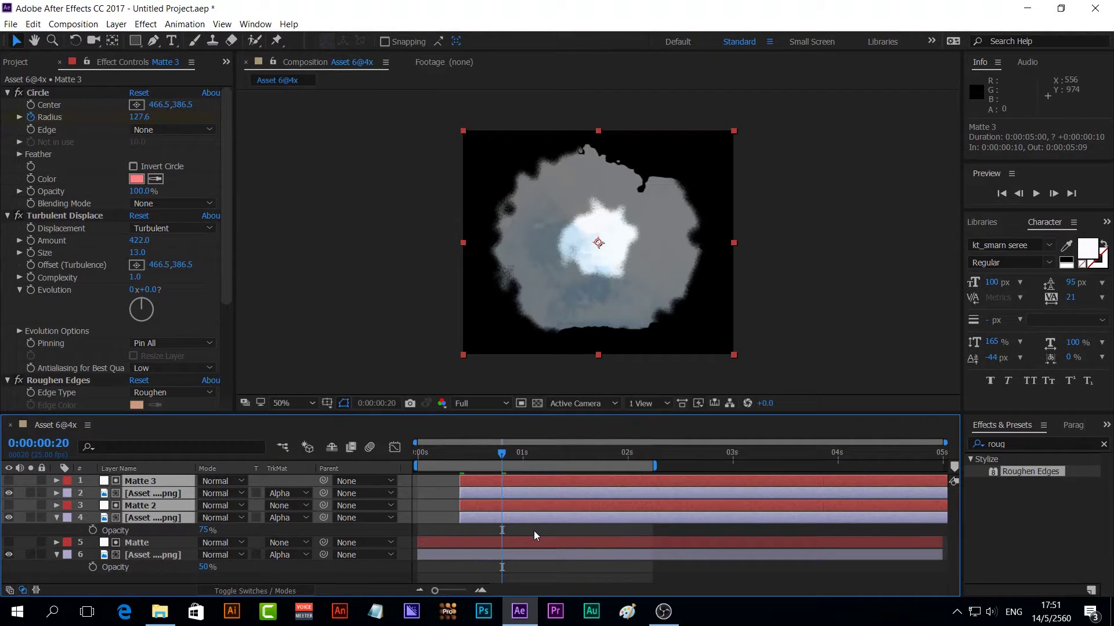
{"action": "left_click", "coordinate": [540, 530]}
{"action": "left_click", "coordinate": [538, 480]}
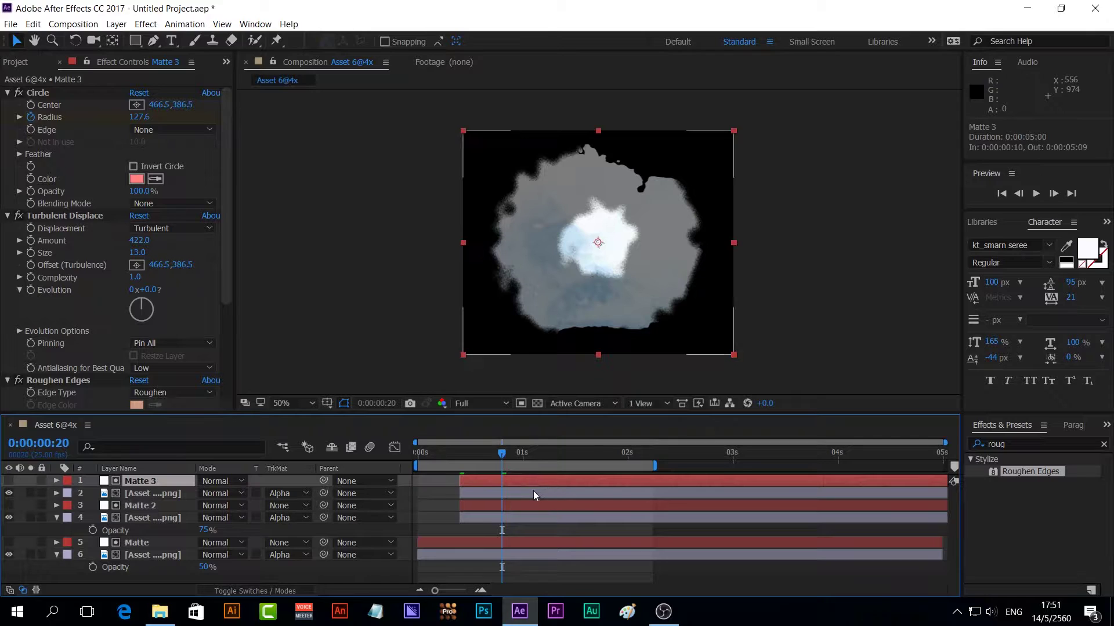
{"action": "left_click", "coordinate": [532, 493], "text": "shift"}
{"action": "left_click_drag", "start_coordinate": [518, 480], "coordinate": [562, 480]}
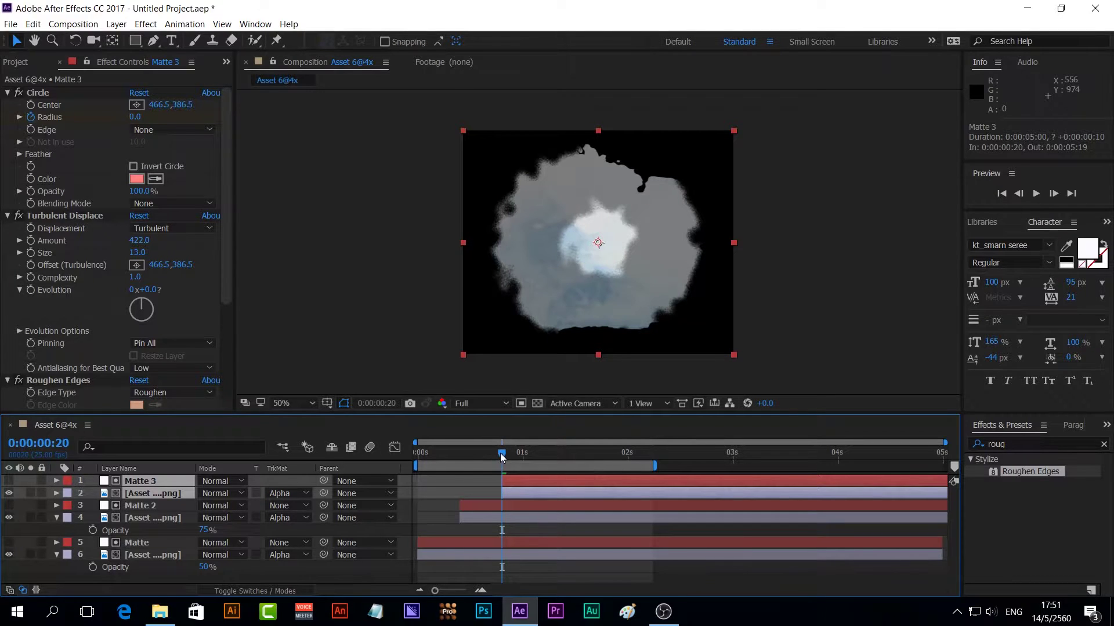
{"action": "left_click_drag", "start_coordinate": [500, 453], "coordinate": [413, 458]}
{"action": "key", "text": "space"}
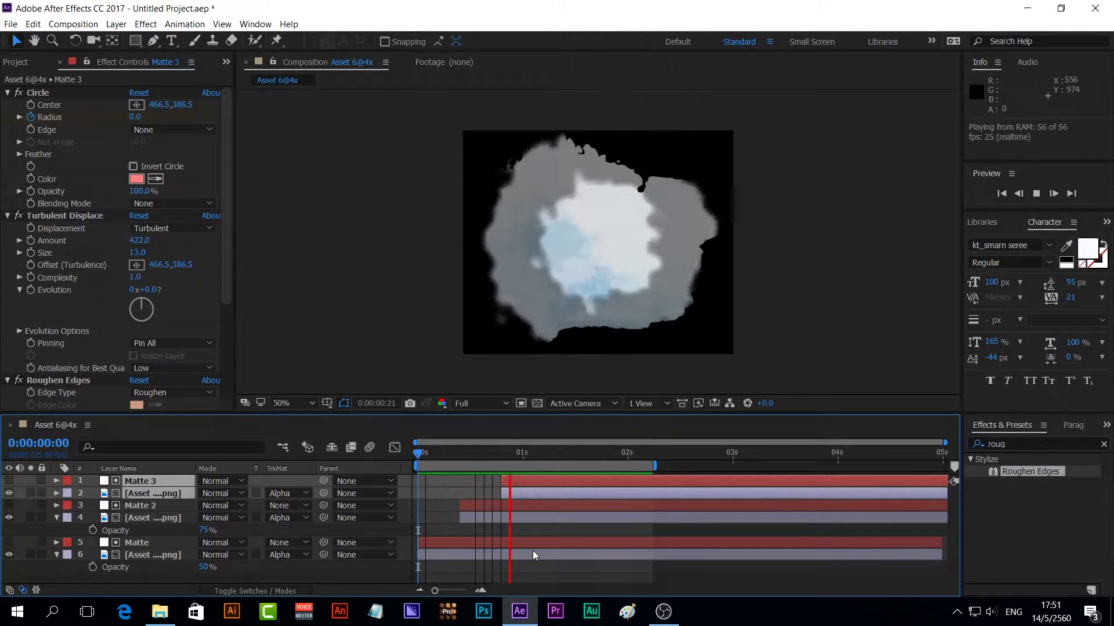
- On Matte 2, set Turbulent Displace Evolution to 141° and Amount to 410, and Roughen Edges Scale to 10
{"action": "left_click", "coordinate": [488, 453]}
{"action": "left_click_drag", "start_coordinate": [489, 455], "coordinate": [507, 446]}
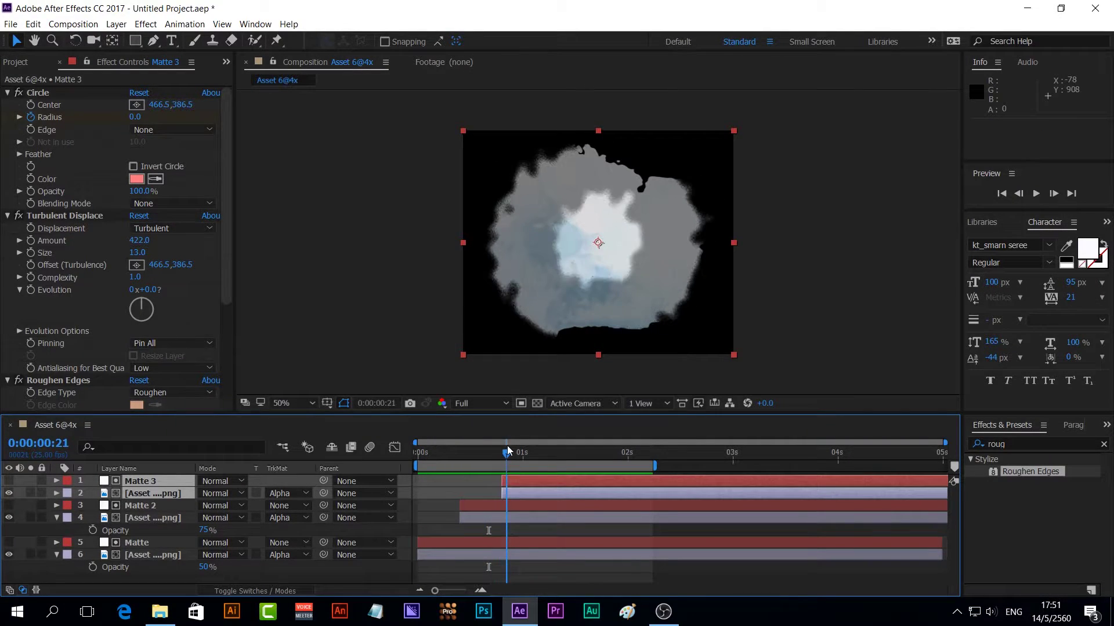
{"action": "left_click", "coordinate": [161, 507]}
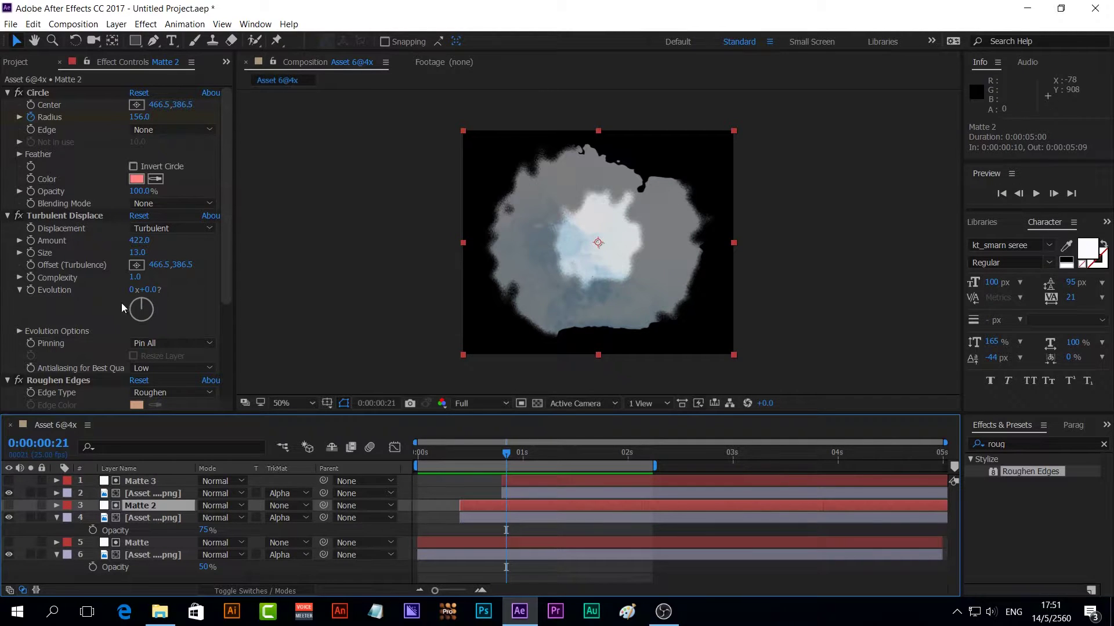
{"action": "left_click_drag", "start_coordinate": [147, 288], "coordinate": [254, 291]}
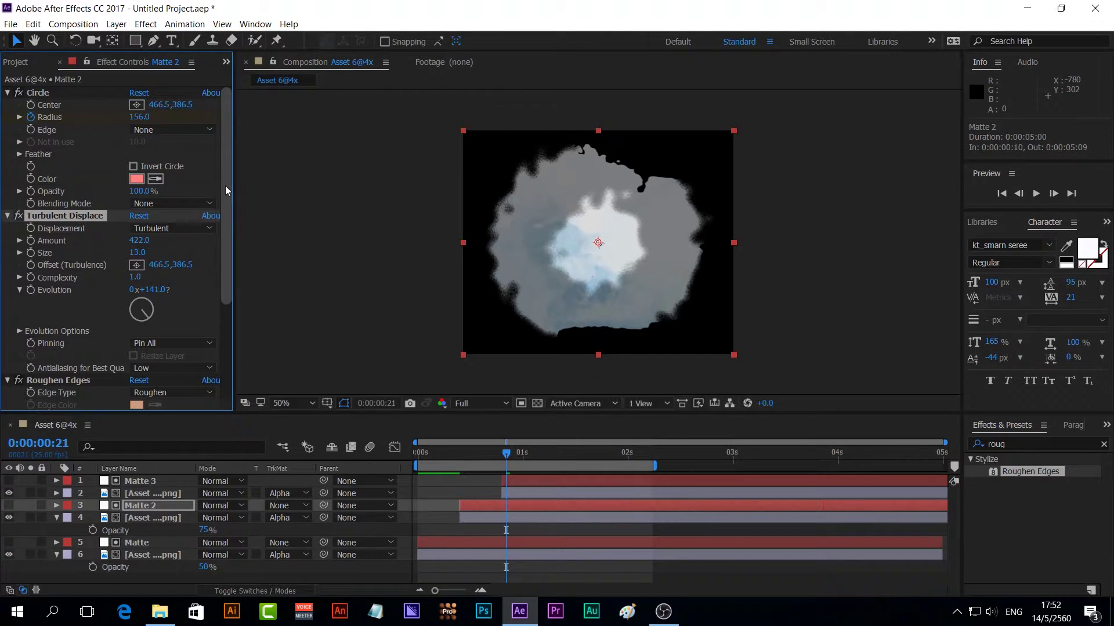
{"action": "left_click_drag", "start_coordinate": [138, 244], "coordinate": [131, 244]}
{"action": "left_click_drag", "start_coordinate": [227, 224], "coordinate": [207, 332]}
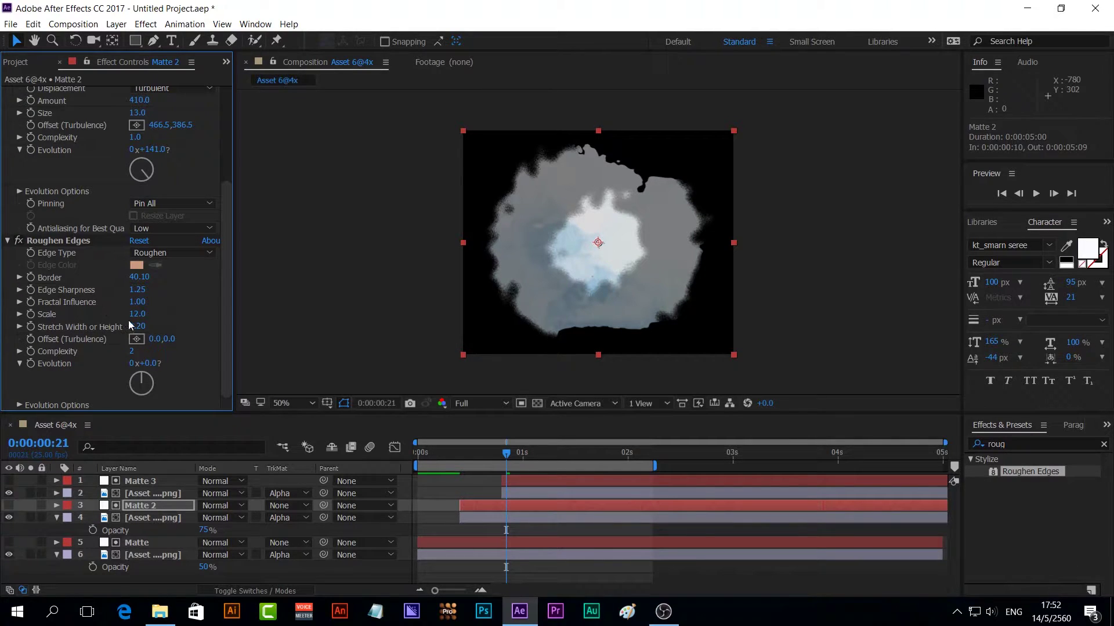
{"action": "left_click_drag", "start_coordinate": [138, 321], "coordinate": [131, 321]}
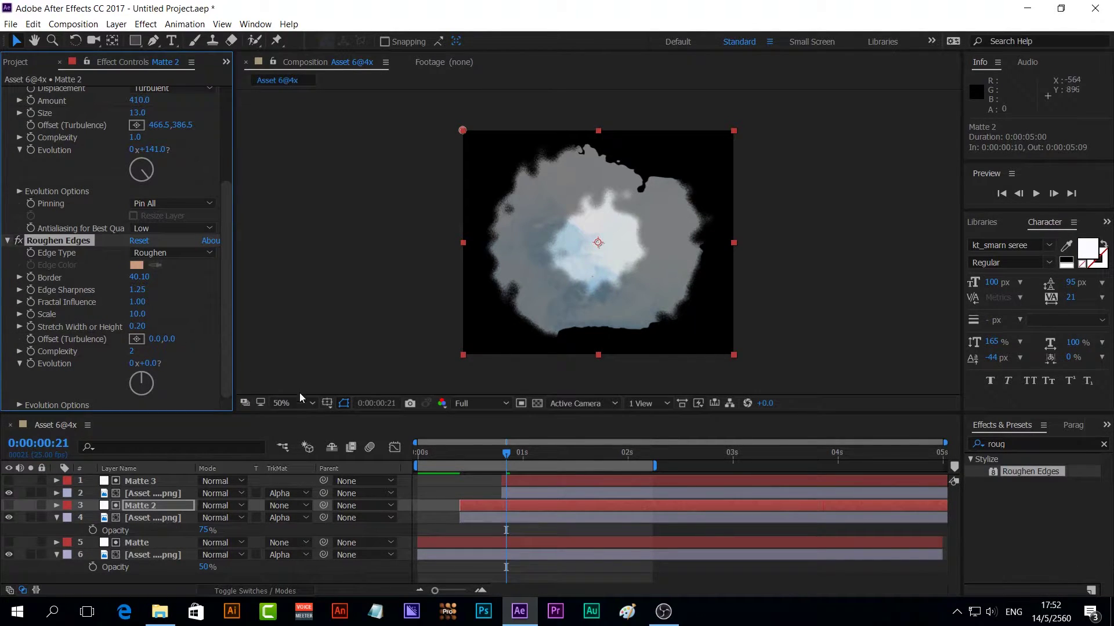
- On Matte 3, set Turbulent Displace Evolution to -30° and Roughen Edges Border to 38.70, and preview the layered reveal
{"action": "left_click_drag", "start_coordinate": [505, 453], "coordinate": [544, 458]}
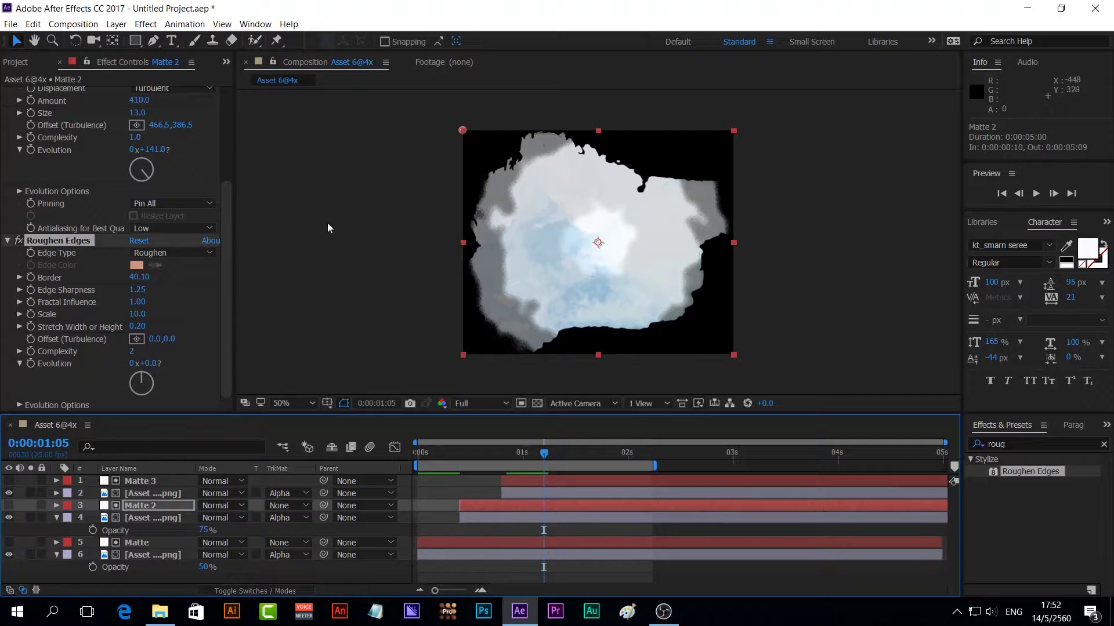
{"action": "left_click", "coordinate": [134, 481]}
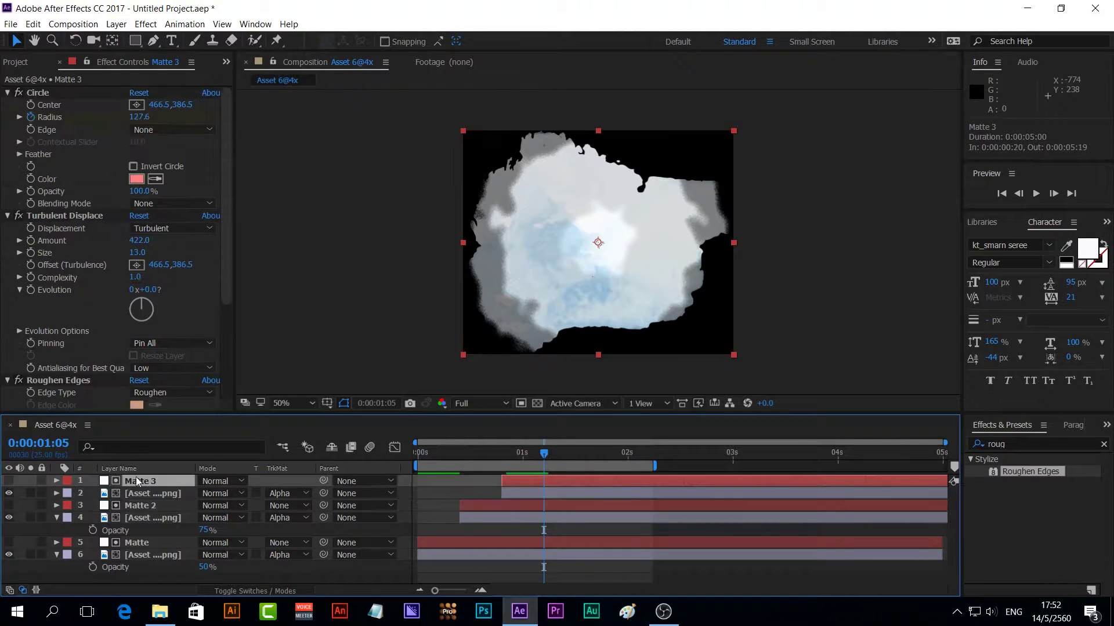
{"action": "left_click_drag", "start_coordinate": [150, 290], "coordinate": [137, 292]}
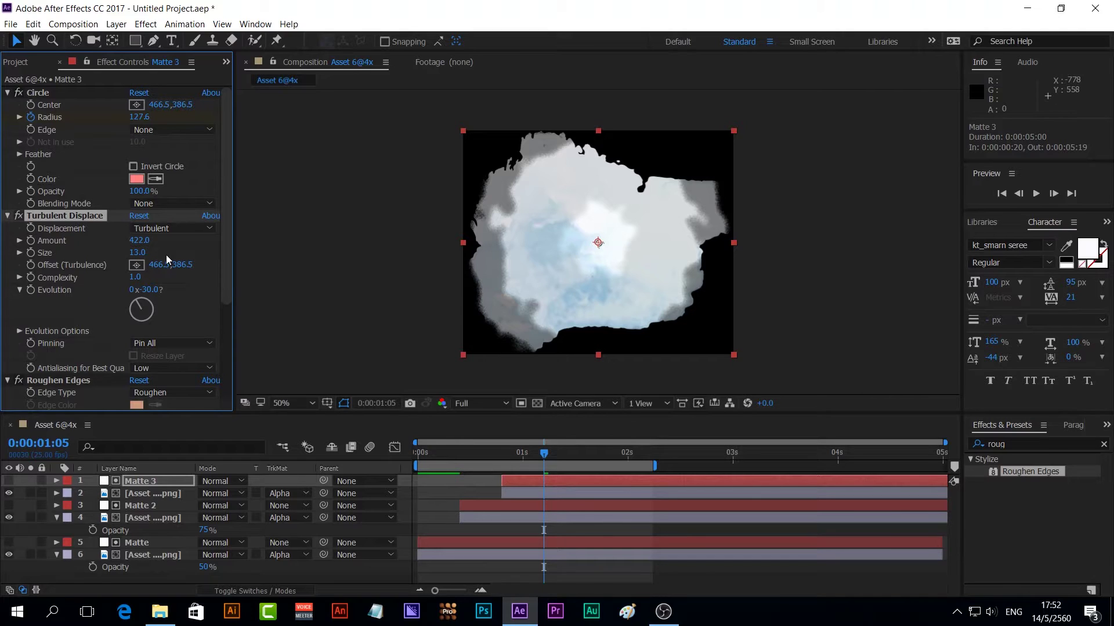
{"action": "left_click_drag", "start_coordinate": [227, 260], "coordinate": [207, 347]}
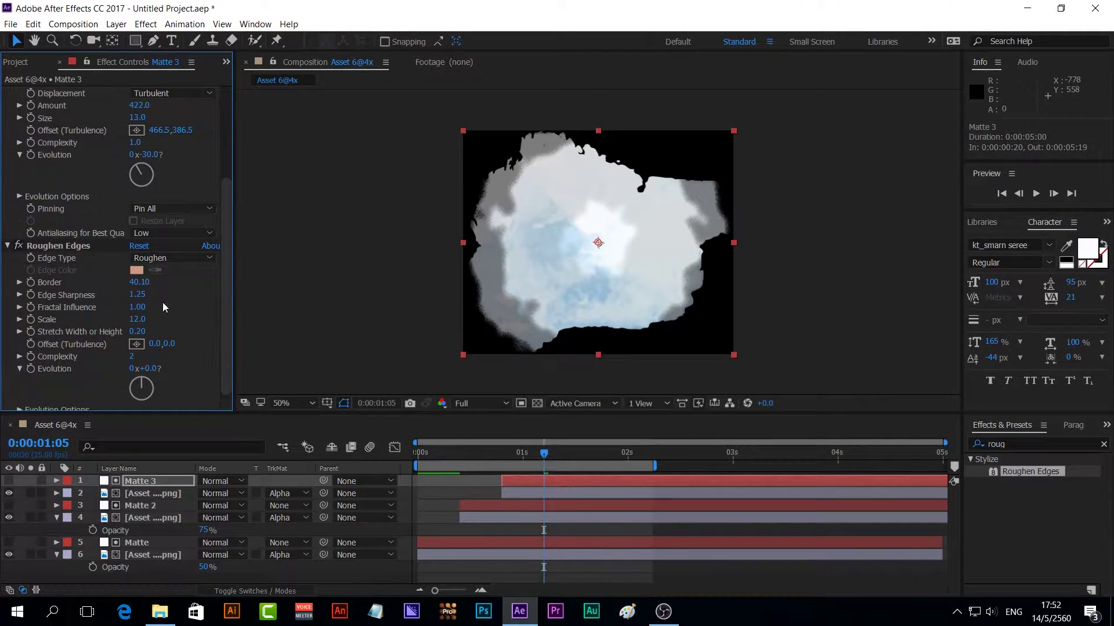
{"action": "left_click_drag", "start_coordinate": [133, 283], "coordinate": [126, 282]}
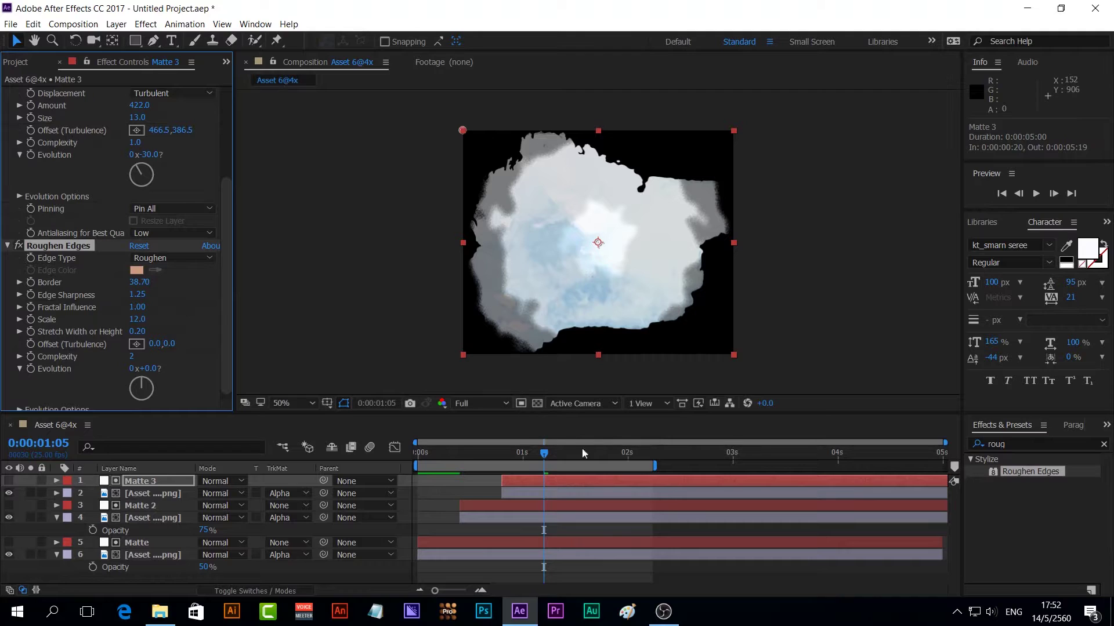
{"action": "key", "text": "space"}
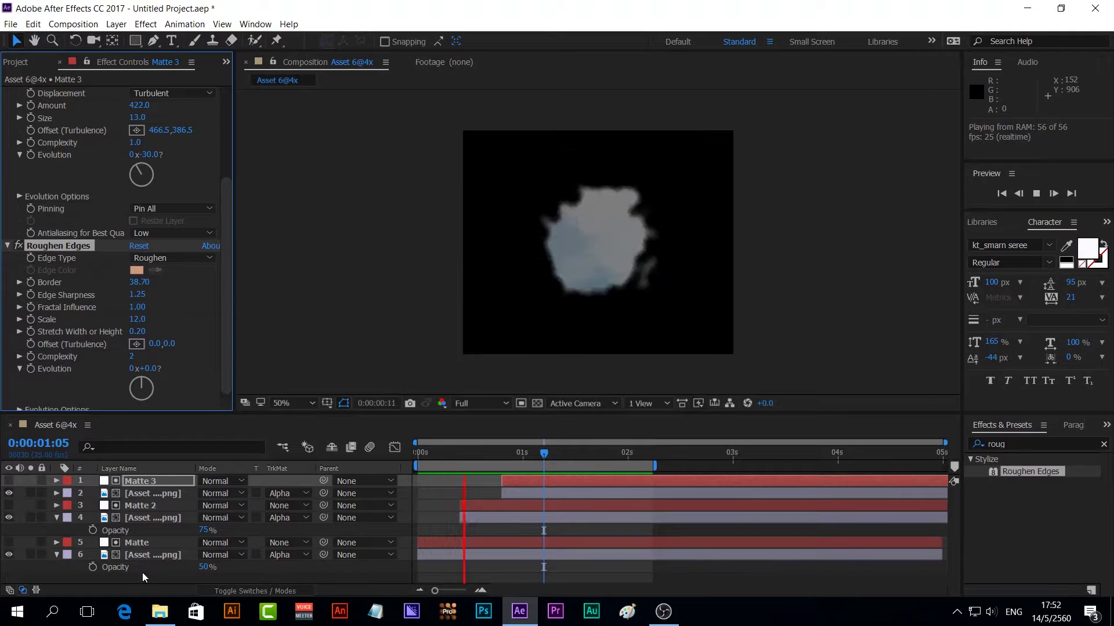
{"action": "left_click", "coordinate": [596, 455]}
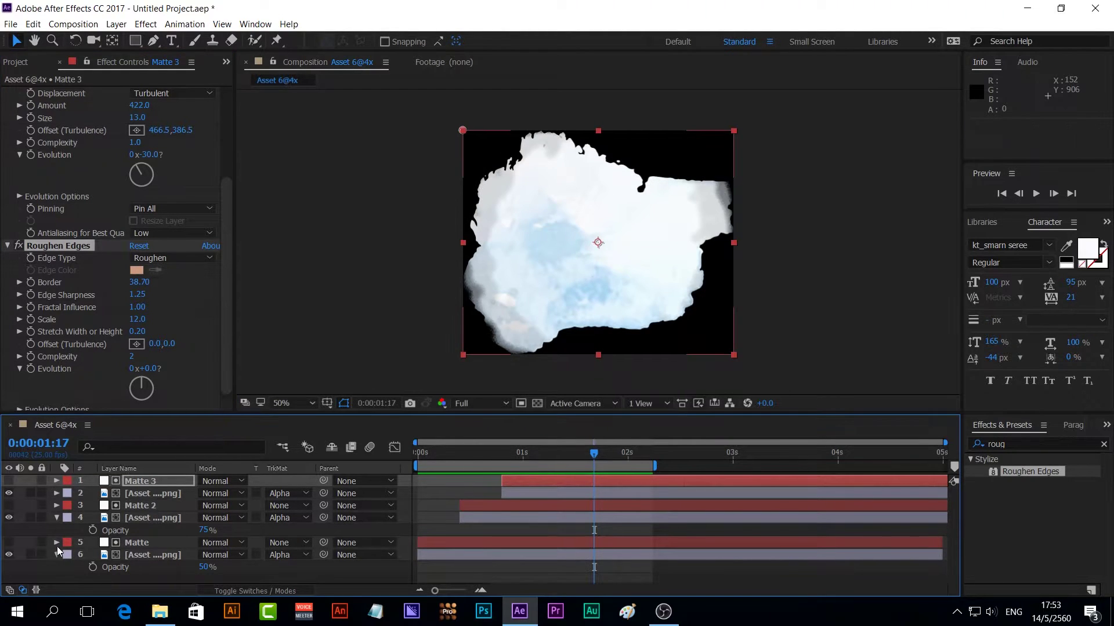
- Collapse the opacity properties of the Asset layers and add a new adjustment layer above all layers
{"action": "left_click", "coordinate": [55, 517]}
{"action": "left_click", "coordinate": [53, 538]}
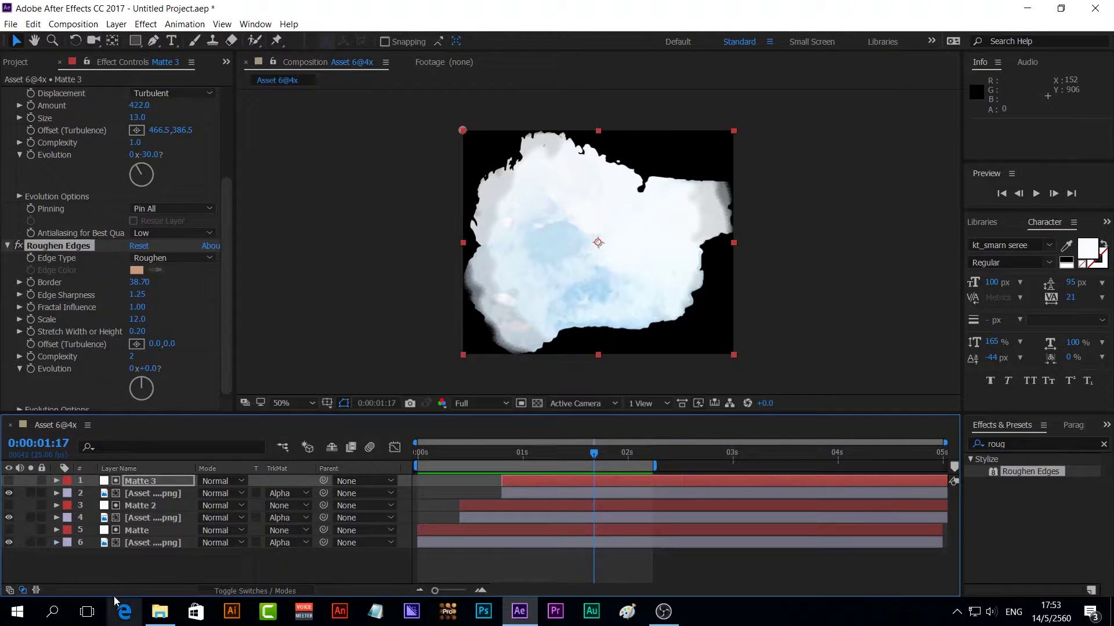
{"action": "right_click", "coordinate": [123, 569]}
{"action": "mouse_move", "coordinate": [237, 432]}
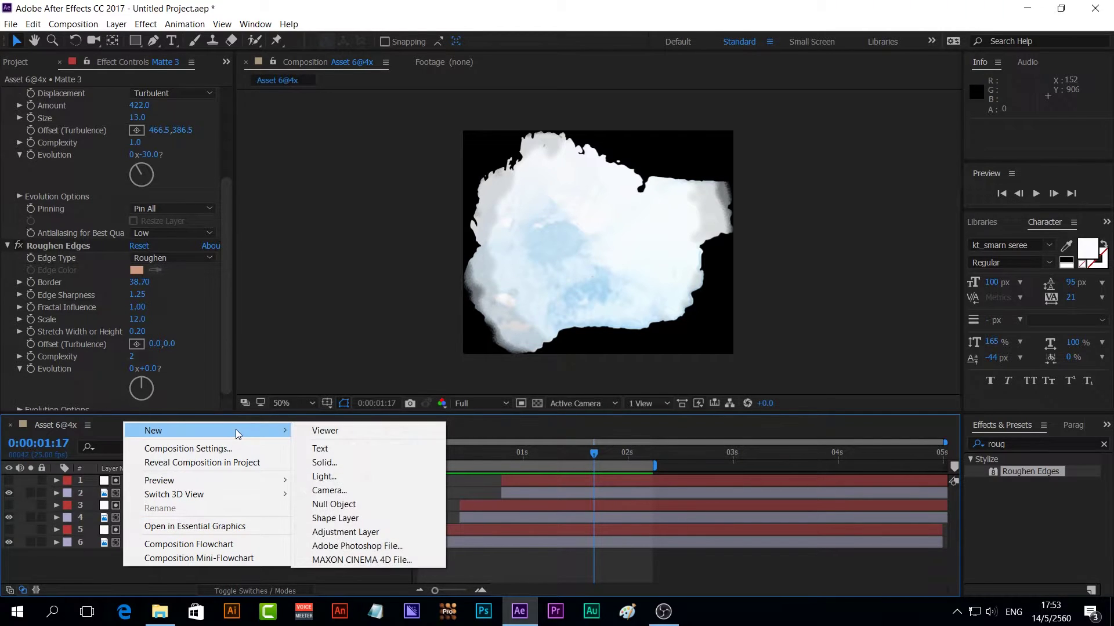
{"action": "left_click", "coordinate": [368, 531]}
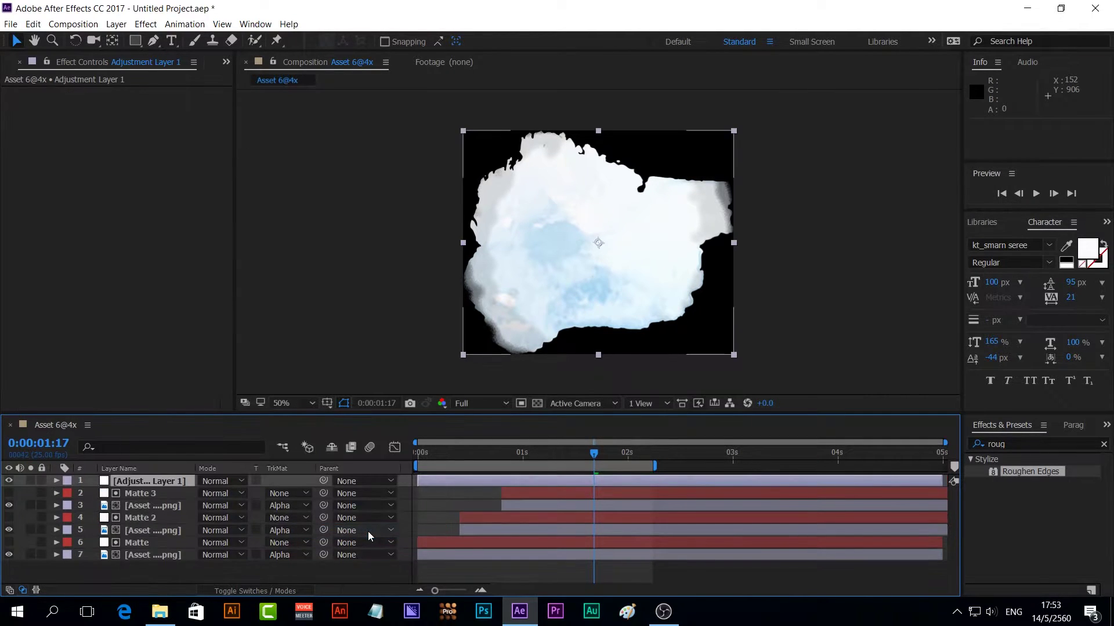
- Show Matte 3's Radius keyframes and apply the Turbulent Displace effect to Adjustment Layer 1
{"action": "key", "text": "ctrl+Down"}
{"action": "type", "text": "u"}
{"action": "type", "text": "t"}
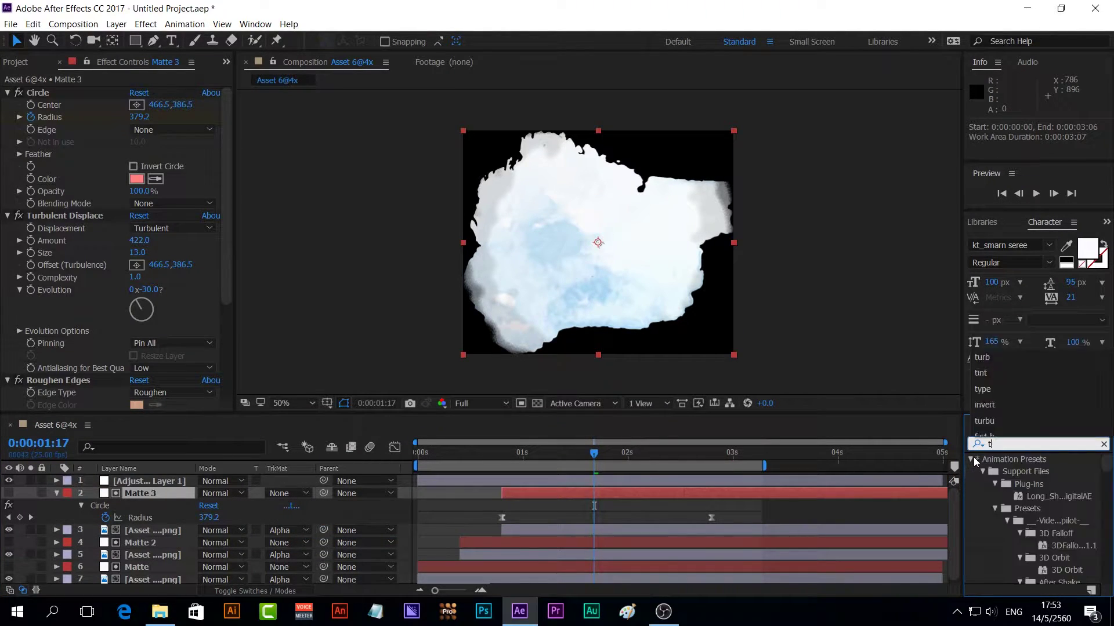
{"action": "type", "text": "urb"}
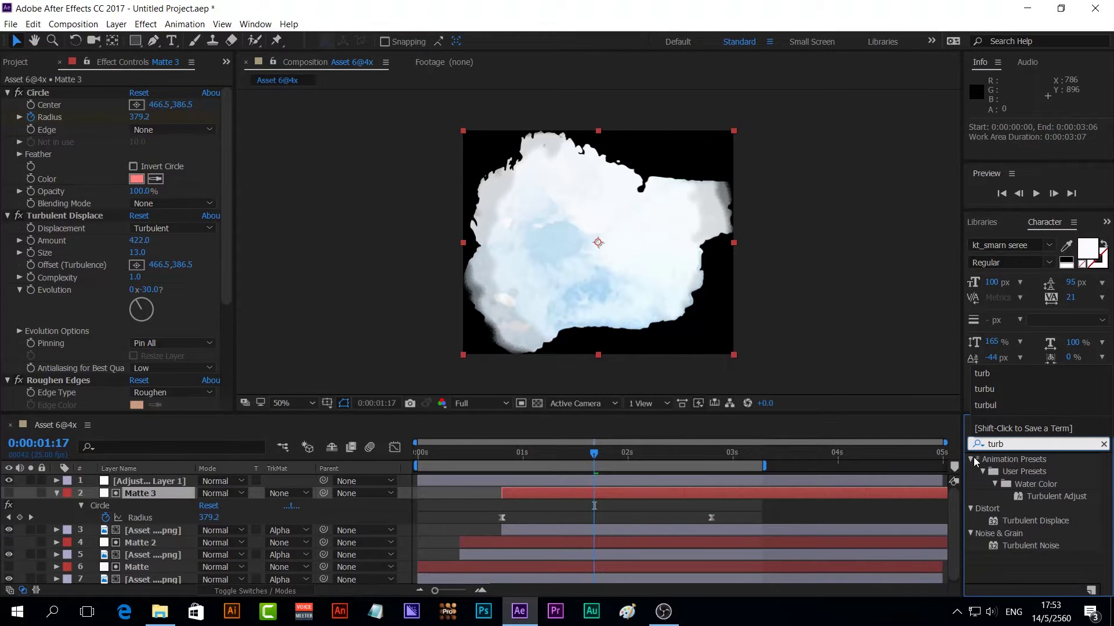
{"action": "left_click_drag", "start_coordinate": [1056, 523], "coordinate": [712, 472]}
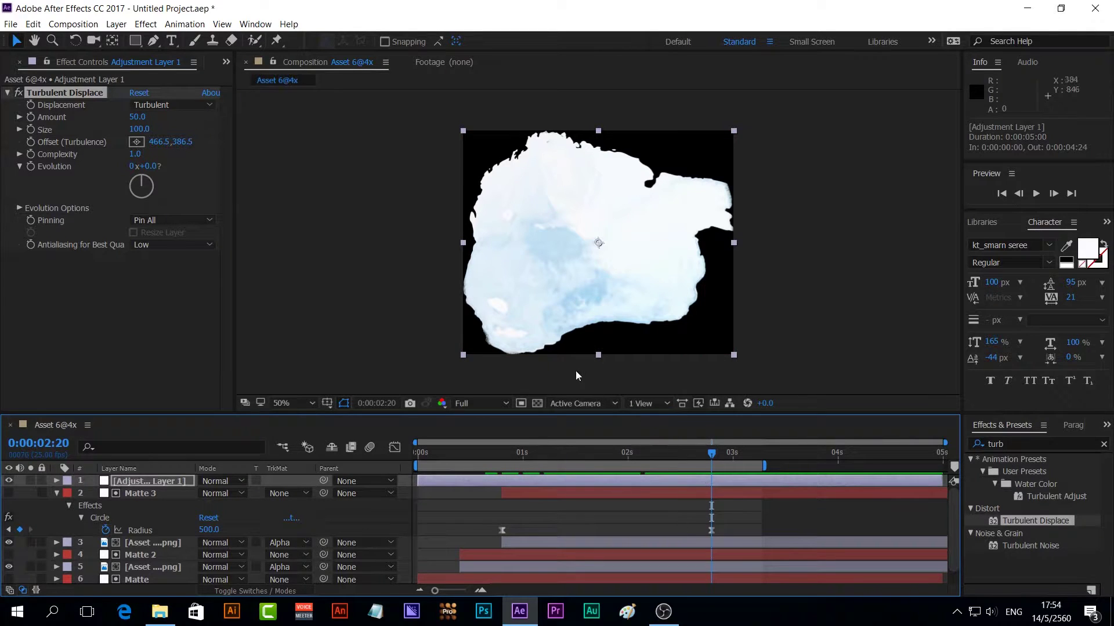
- Keyframe the adjustment layer's Turbulent Displace Amount at 0 at 0:00:02:20 and return to the composition's first frame
{"action": "left_click", "coordinate": [137, 117]}
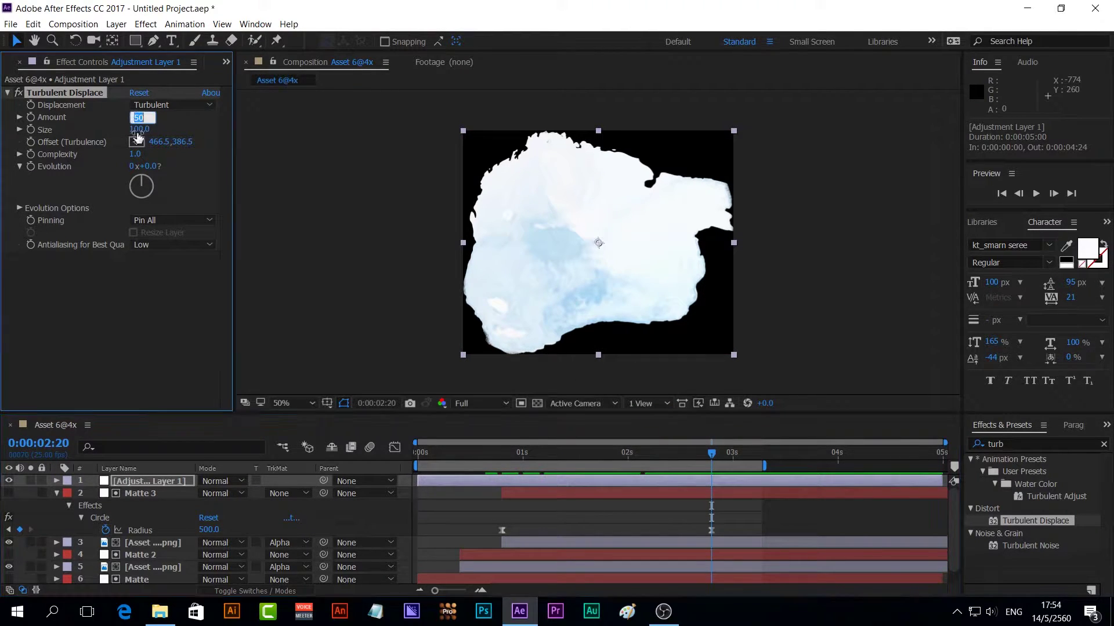
{"action": "type", "text": "0"}
{"action": "key", "text": "Return"}
{"action": "left_click", "coordinate": [30, 116]}
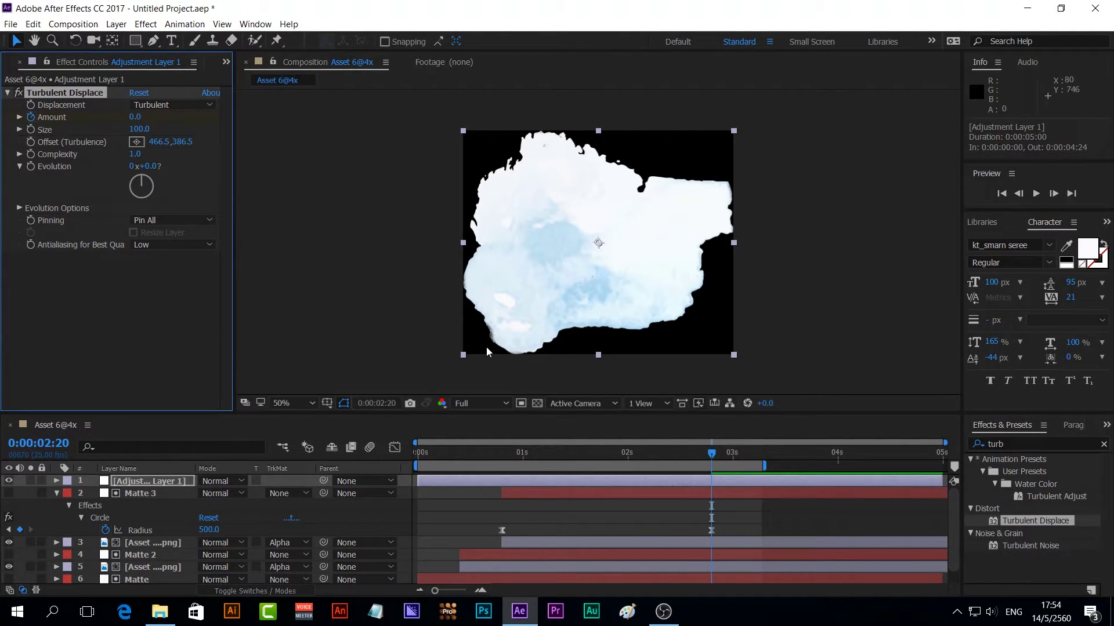
{"action": "left_click_drag", "start_coordinate": [712, 454], "coordinate": [371, 449]}
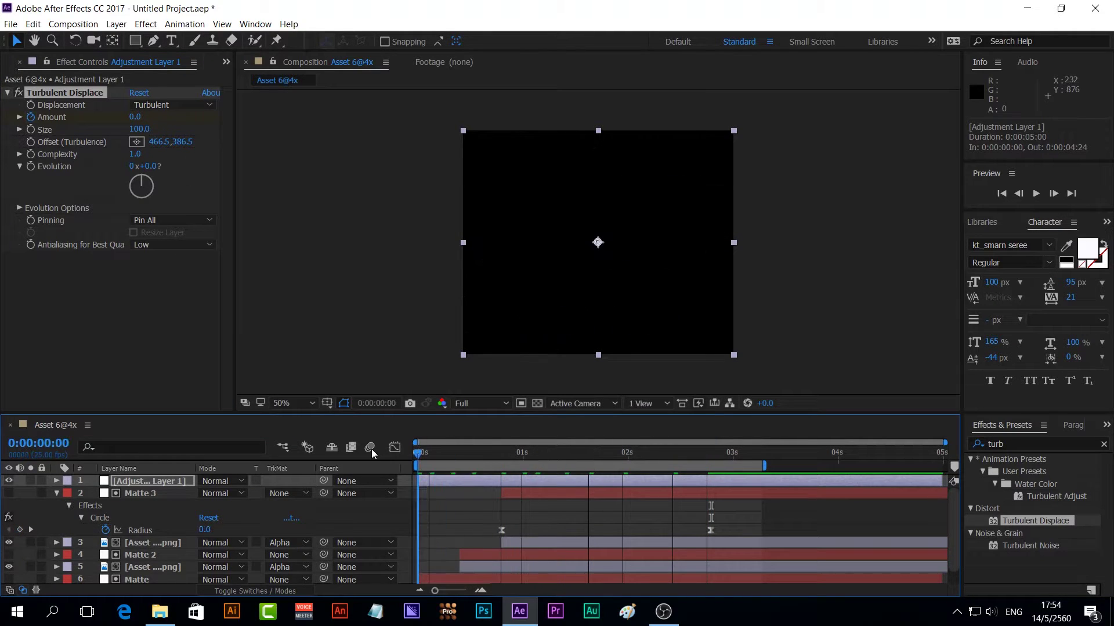
- Set the adjustment layer's Turbulent Displace Amount to -50 at the first frame and preview the reveal
{"action": "left_click_drag", "start_coordinate": [136, 119], "coordinate": [123, 117]}
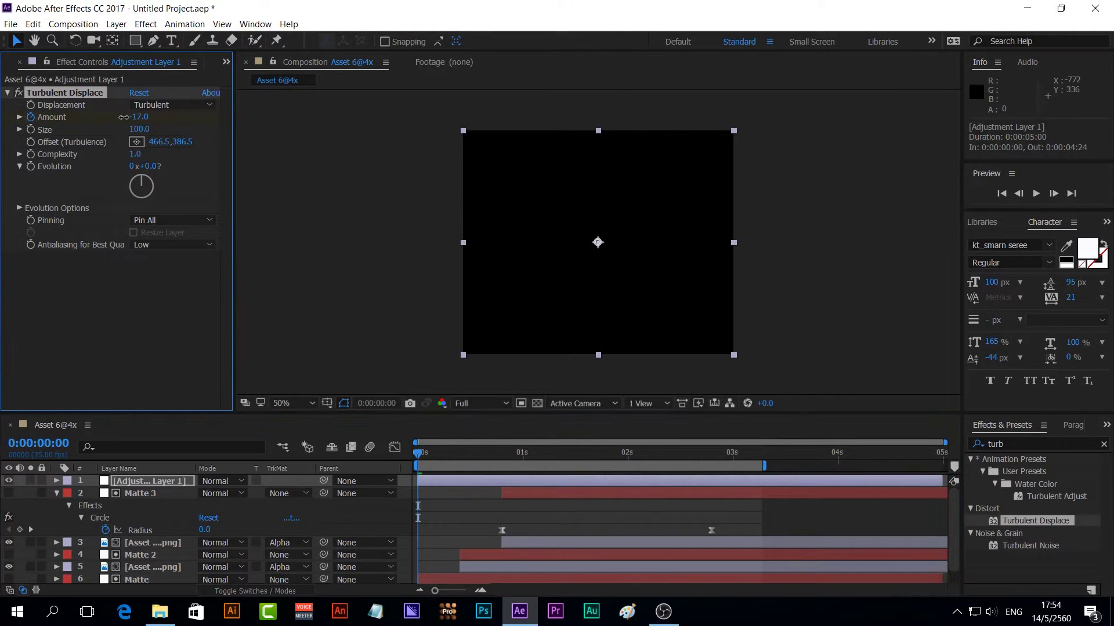
{"action": "left_click", "coordinate": [138, 116]}
{"action": "type", "text": "-"}
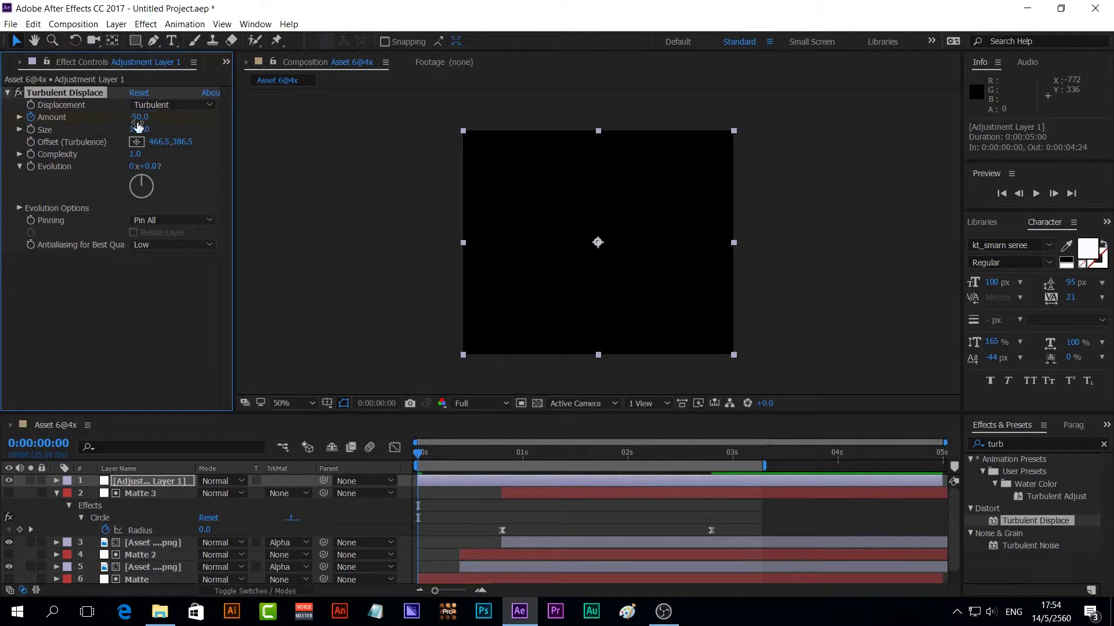
{"action": "left_click_drag", "start_coordinate": [417, 452], "coordinate": [615, 485]}
{"action": "key", "text": "space"}
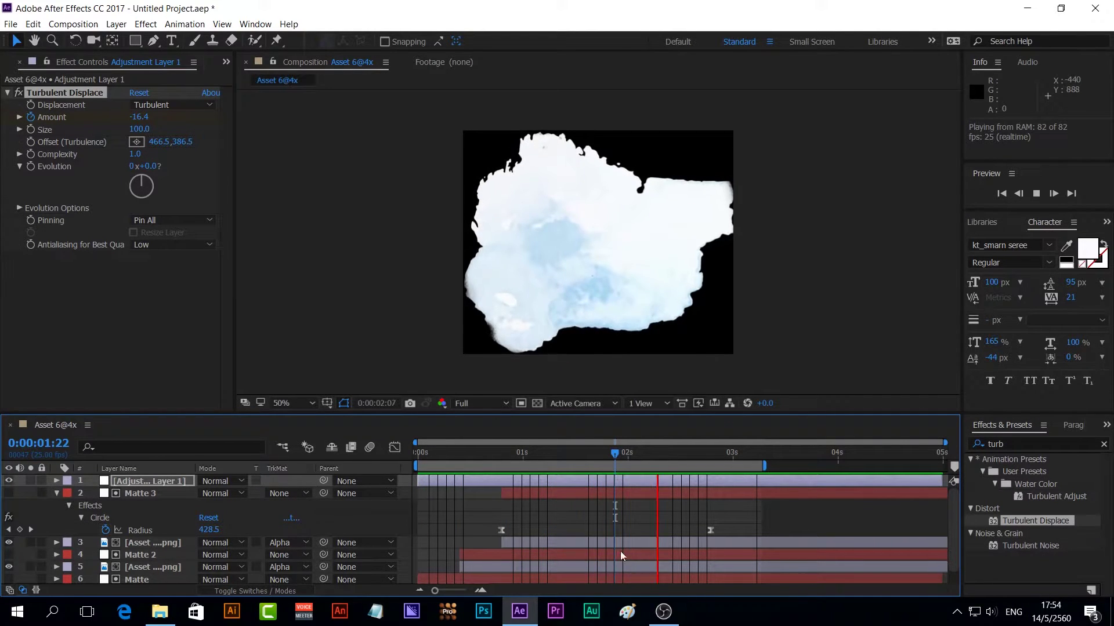
- Reduce the adjustment layer's Turbulent Displace Size to 55 and preview the animation again
{"action": "left_click", "coordinate": [586, 451]}
{"action": "left_click_drag", "start_coordinate": [137, 131], "coordinate": [103, 131]}
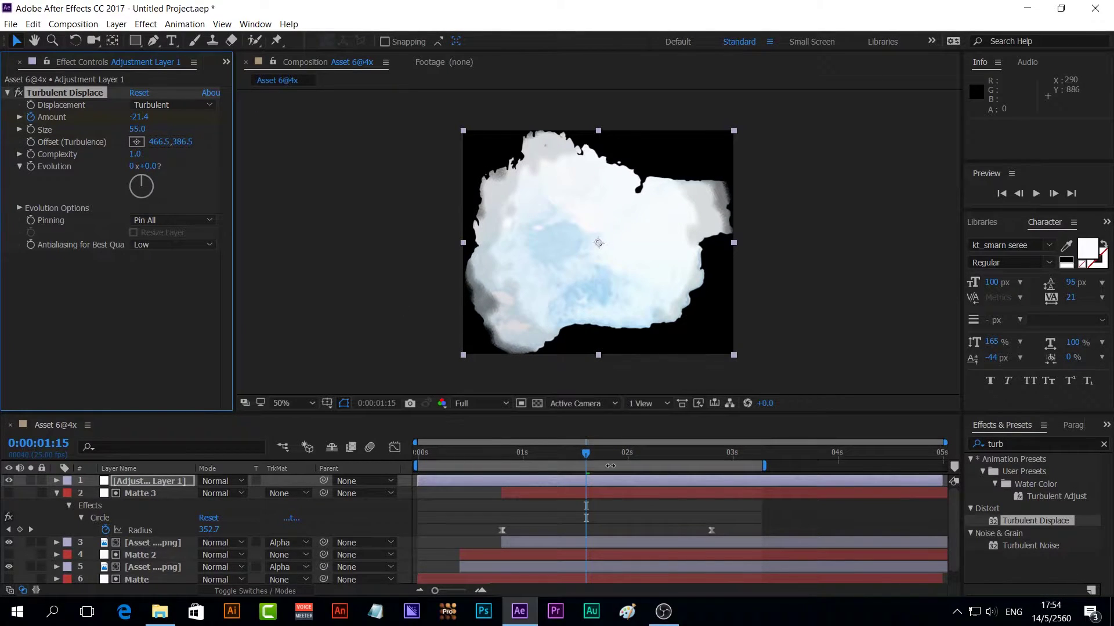
{"action": "key", "text": "space"}
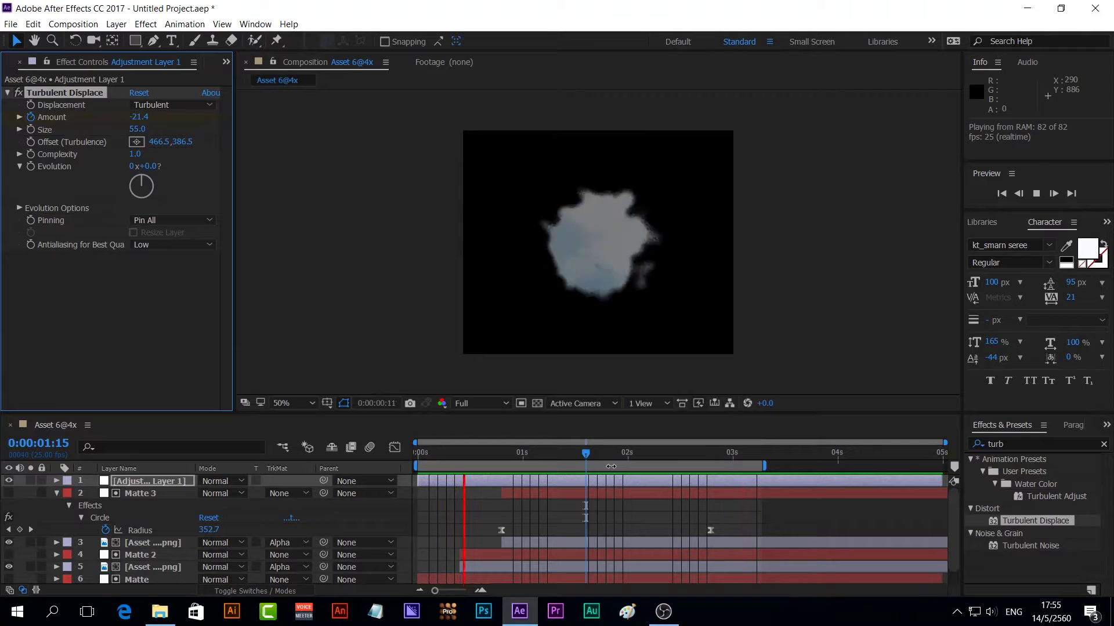
{"action": "left_click", "coordinate": [497, 448]}
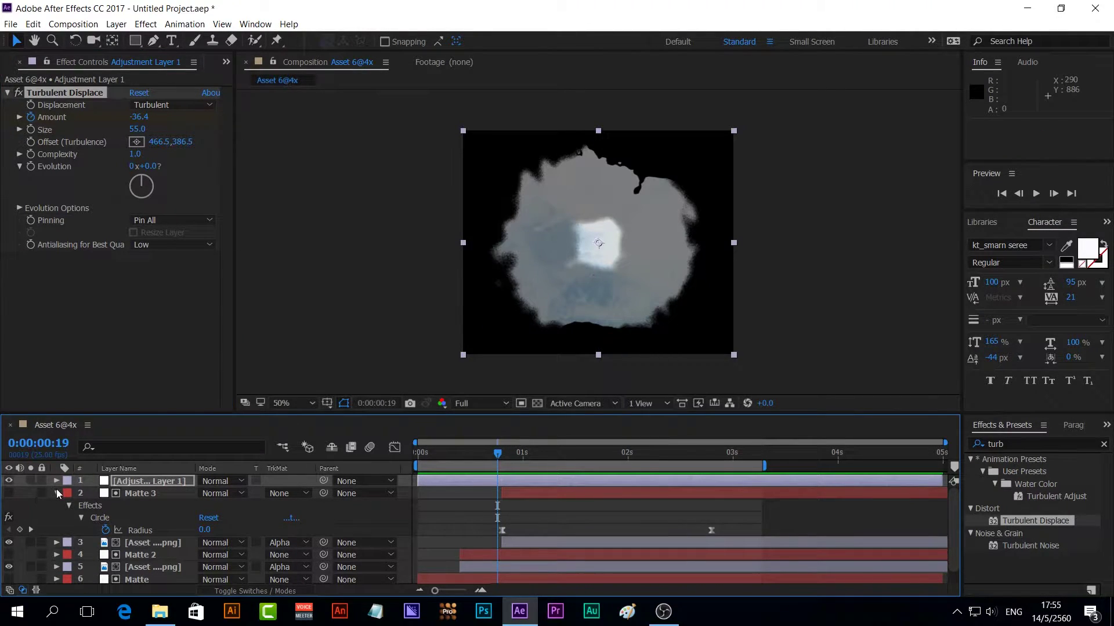
- Collapse Matte 3's properties, rename the Asset 6@4x composition to Ink 01, and scrub through its reveal
{"action": "left_click", "coordinate": [57, 492]}
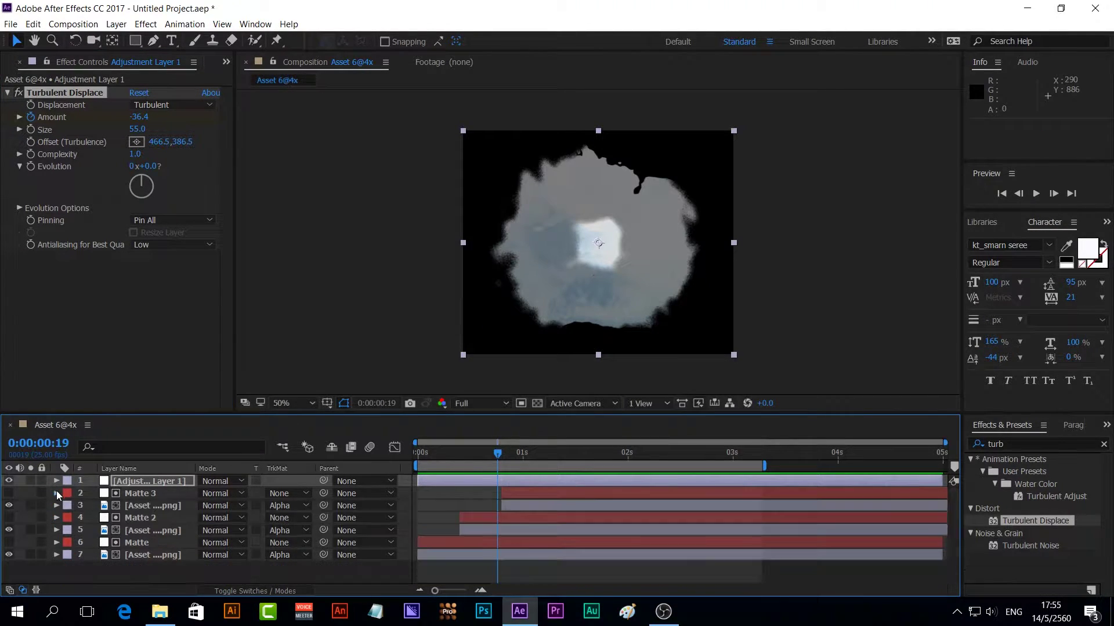
{"action": "left_click", "coordinate": [13, 63]}
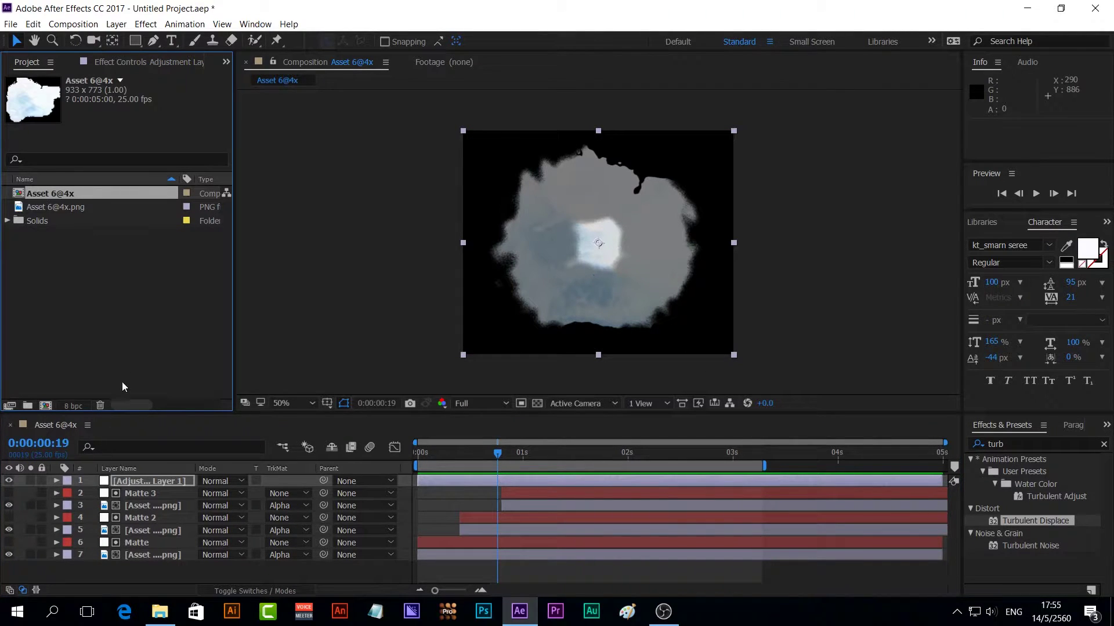
{"action": "right_click", "coordinate": [47, 191]}
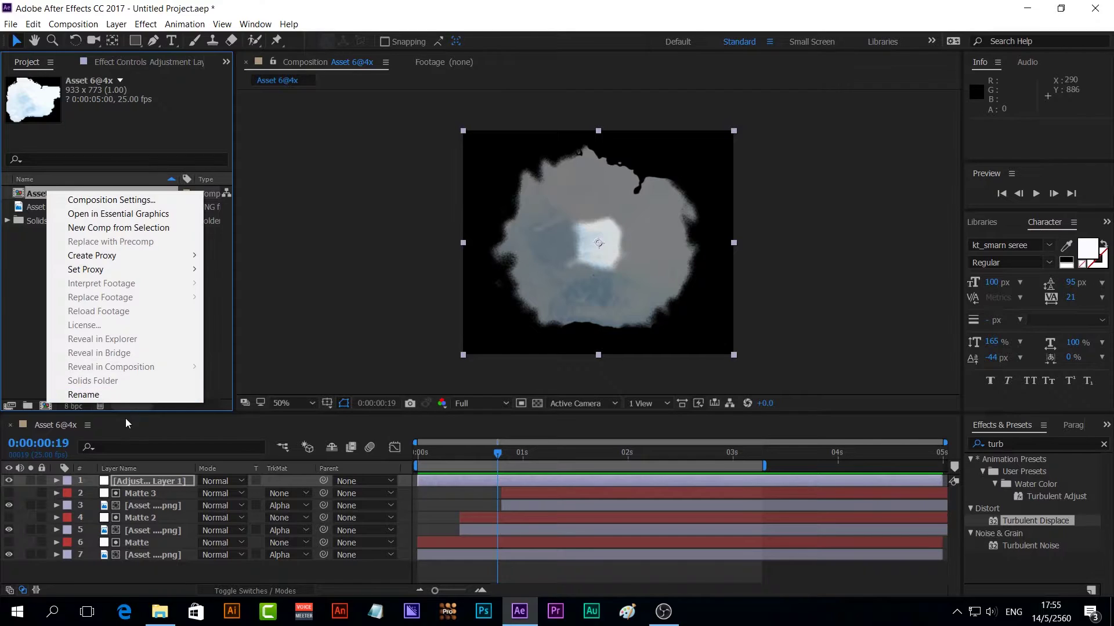
{"action": "left_click", "coordinate": [114, 397]}
{"action": "type", "text": "Ink 01"}
{"action": "key", "text": "Return"}
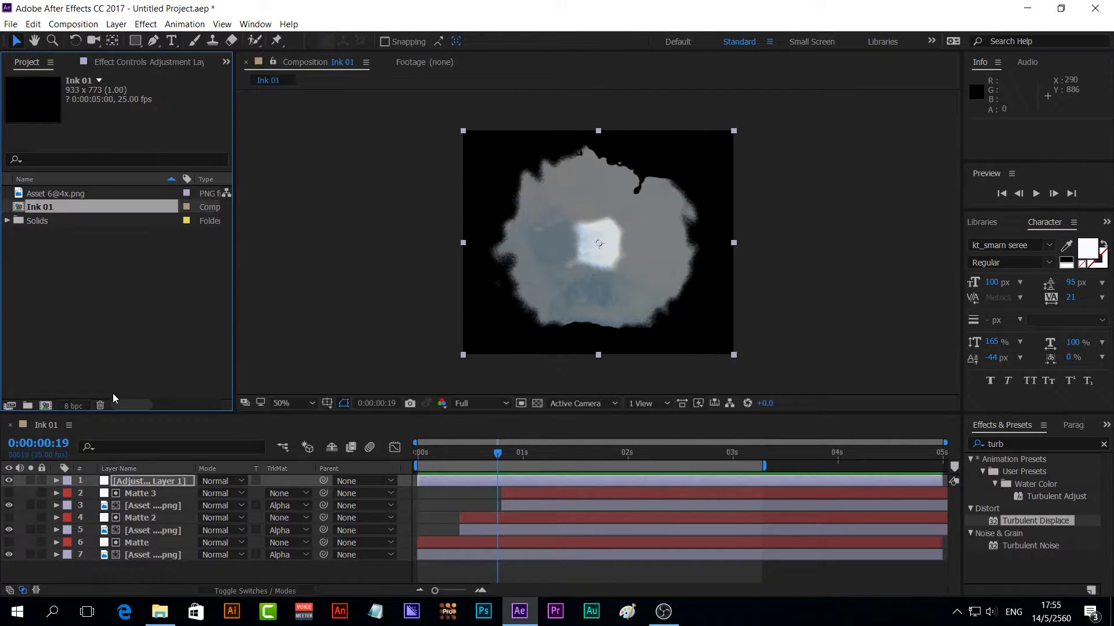
{"action": "left_click_drag", "start_coordinate": [497, 453], "coordinate": [689, 453]}
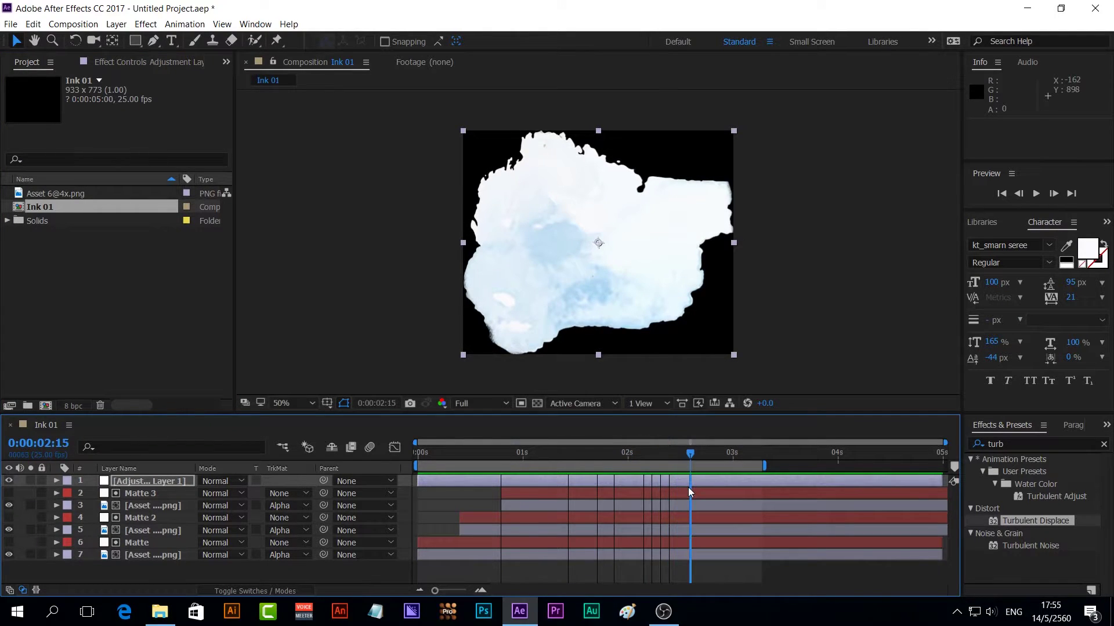
- Import Asset 1@4x from the Watercolor-stains-collection folder as footage
{"action": "right_click", "coordinate": [69, 313]}
{"action": "mouse_move", "coordinate": [224, 377]}
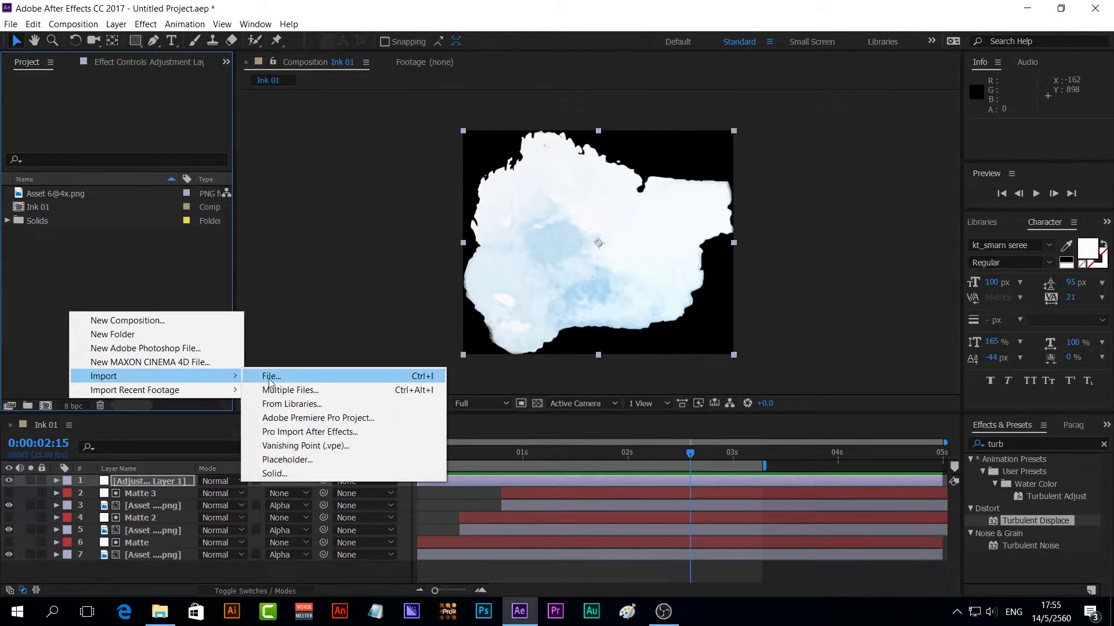
{"action": "left_click", "coordinate": [283, 380]}
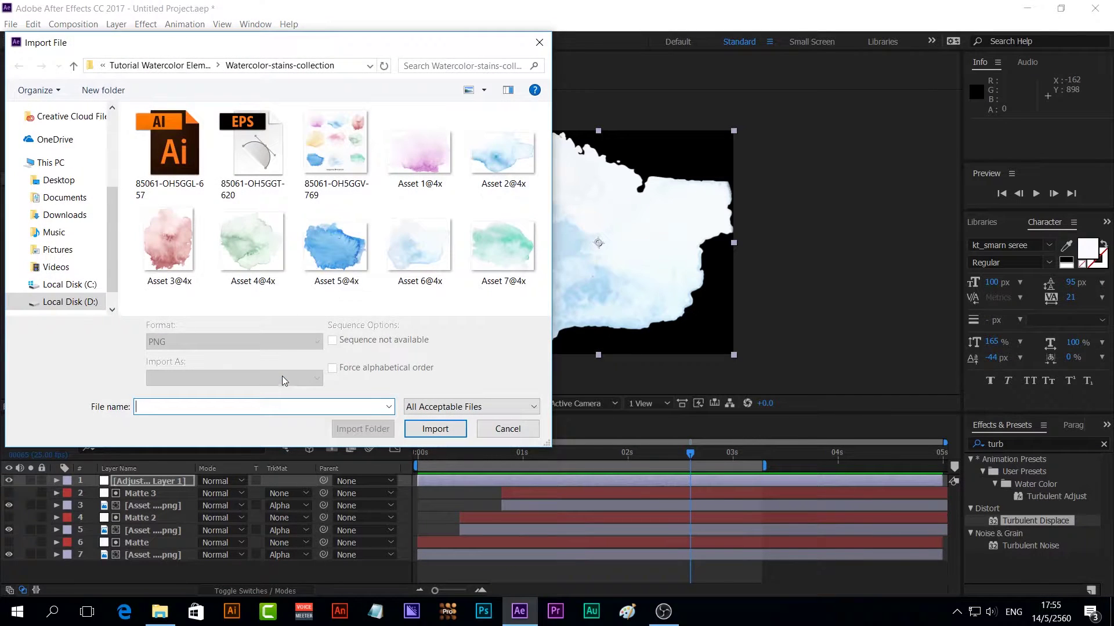
{"action": "left_click", "coordinate": [413, 154]}
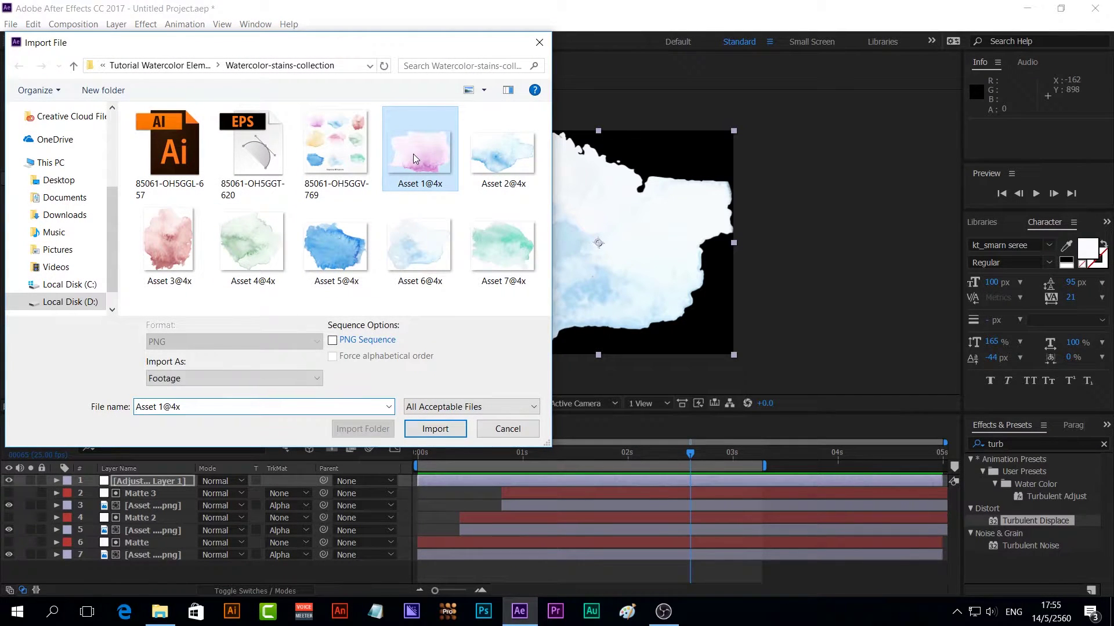
{"action": "left_click", "coordinate": [410, 428]}
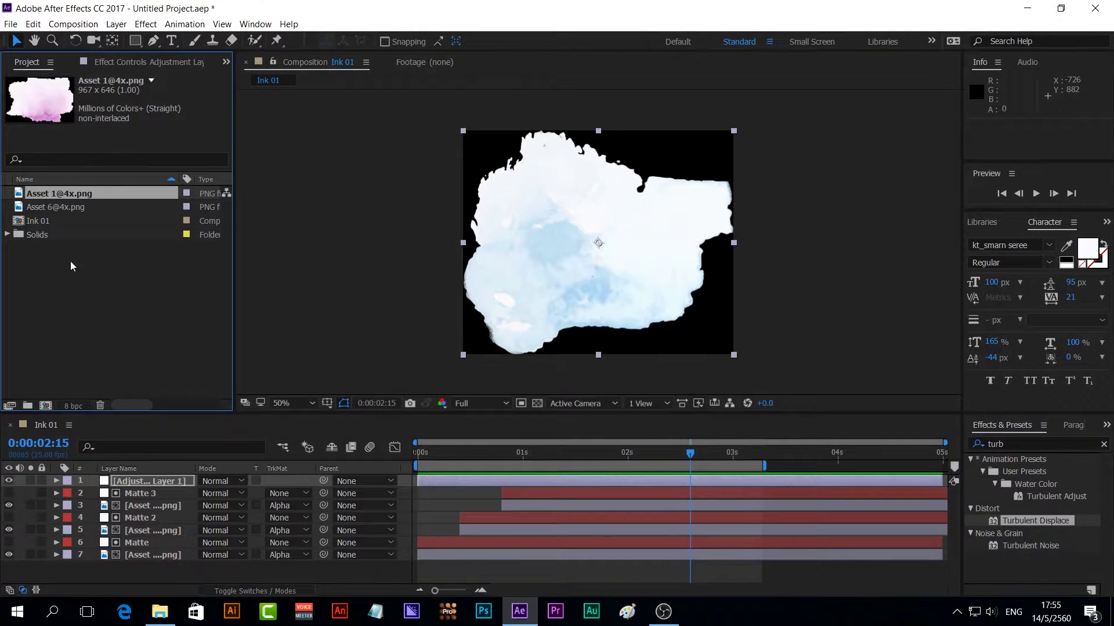
- Duplicate the Ink 01 composition and open the duplicate
{"action": "left_click", "coordinate": [41, 221]}
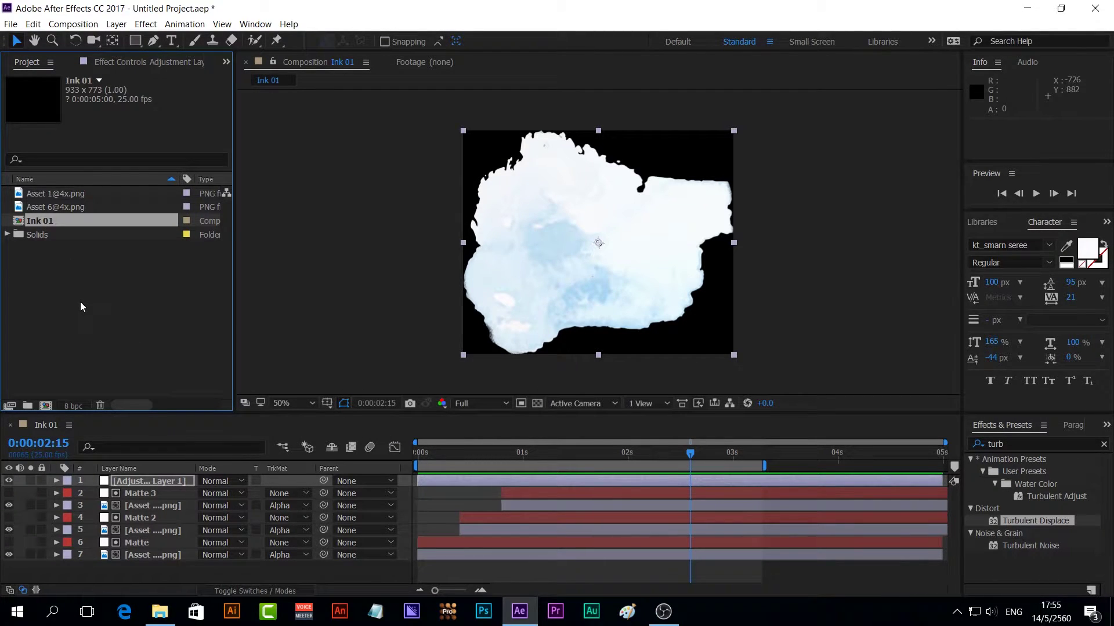
{"action": "key", "text": "ctrl+d"}
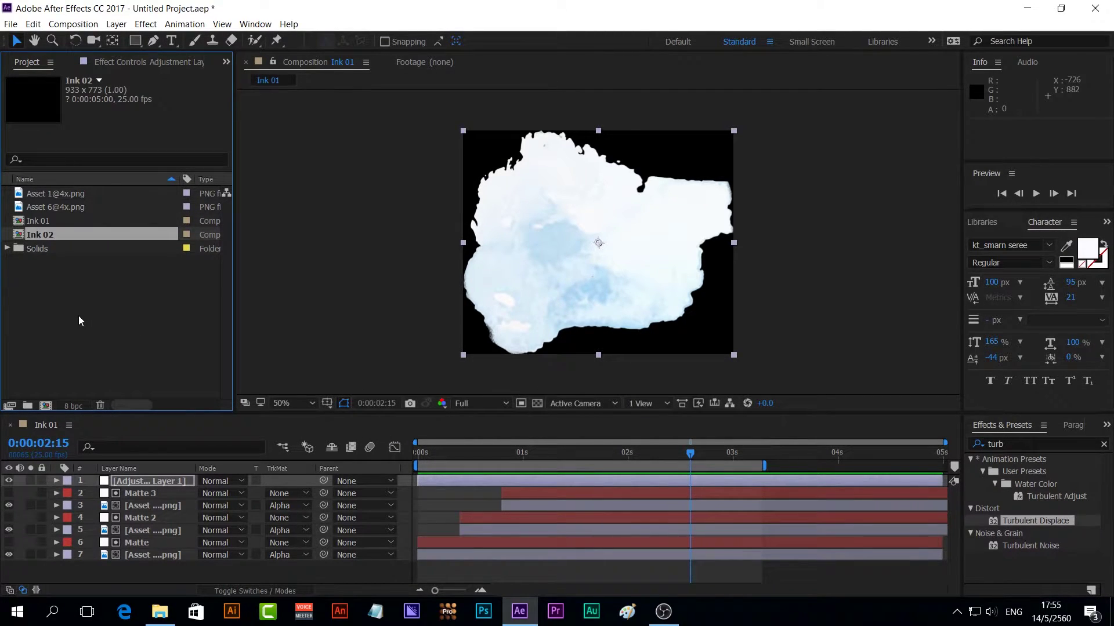
{"action": "double_click", "coordinate": [65, 233]}
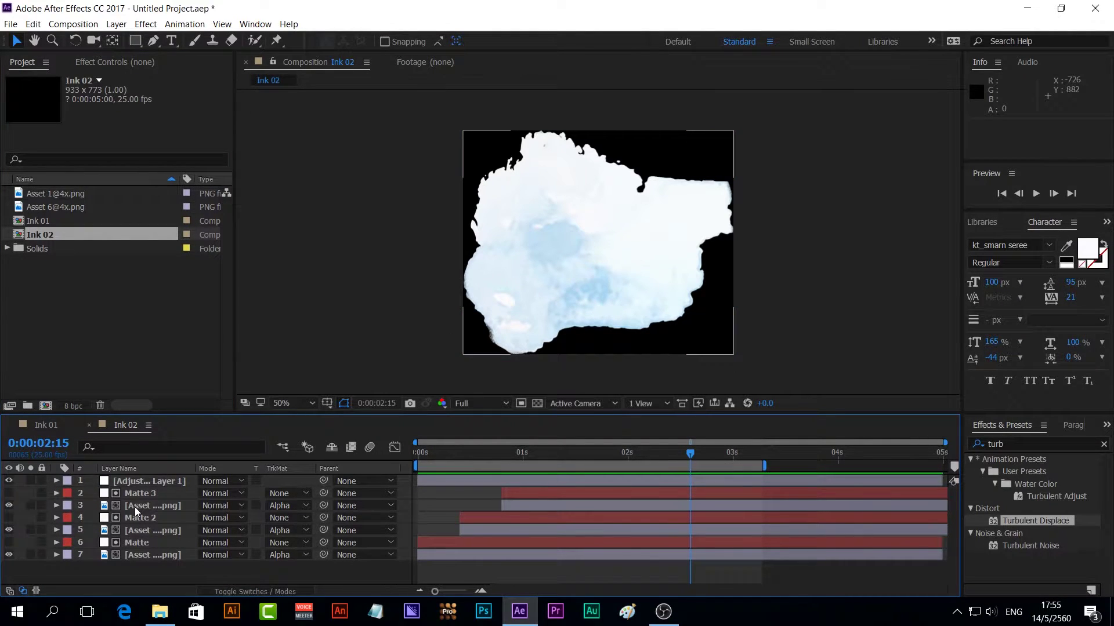
{"action": "left_click", "coordinate": [135, 507]}
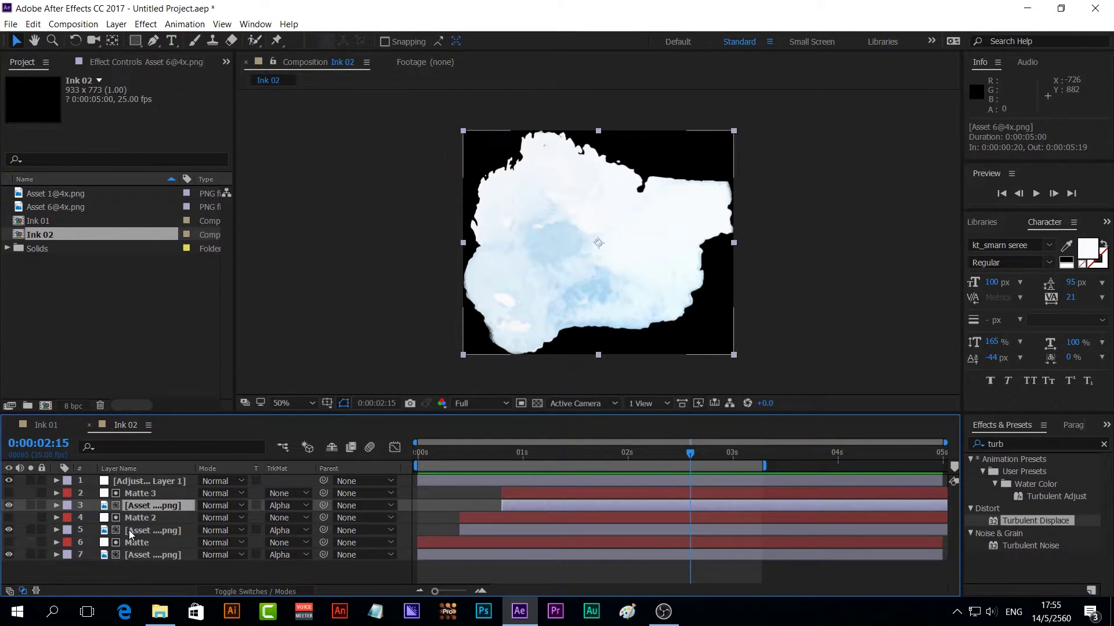
{"action": "left_click", "coordinate": [129, 530], "text": "ctrl"}
{"action": "left_click", "coordinate": [133, 554], "text": "ctrl"}
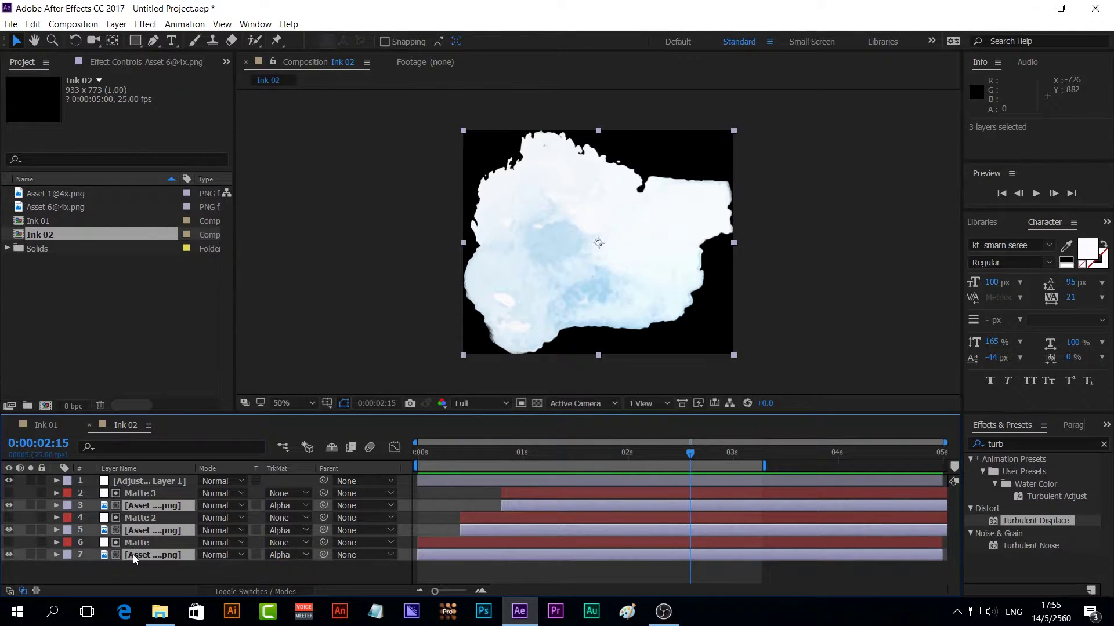
{"action": "left_click", "coordinate": [75, 206]}
{"action": "left_click", "coordinate": [76, 191]}
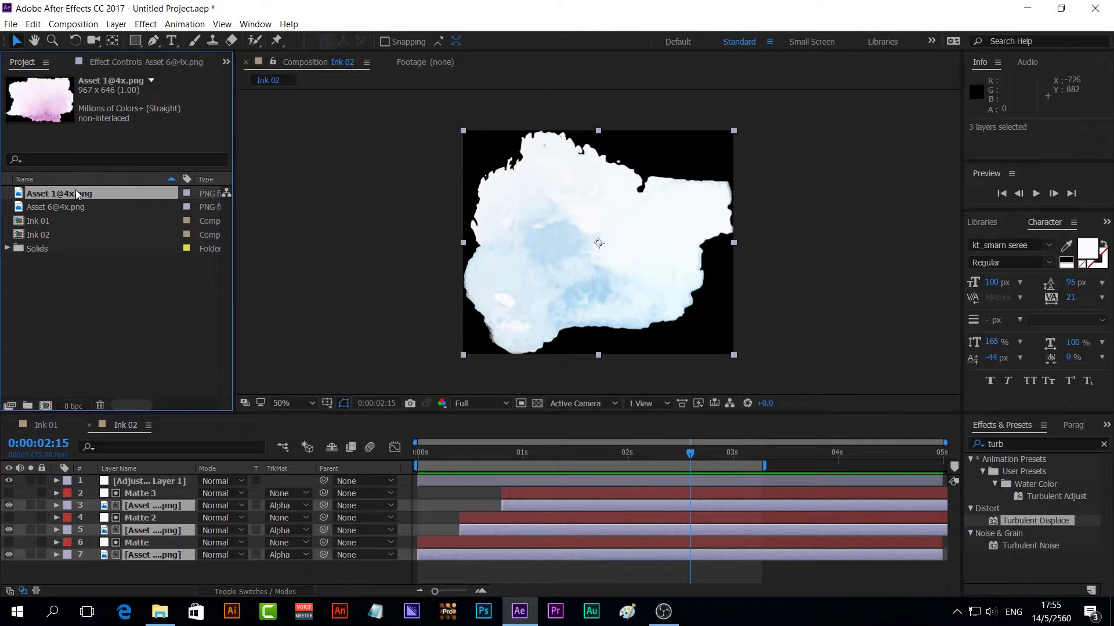
{"action": "mouse_move", "coordinate": [75, 191]}
{"action": "left_mouse_down"}
{"action": "mouse_move", "coordinate": [99, 458]}
{"action": "mouse_move", "coordinate": [137, 505]}
{"action": "left_mouse_up"}
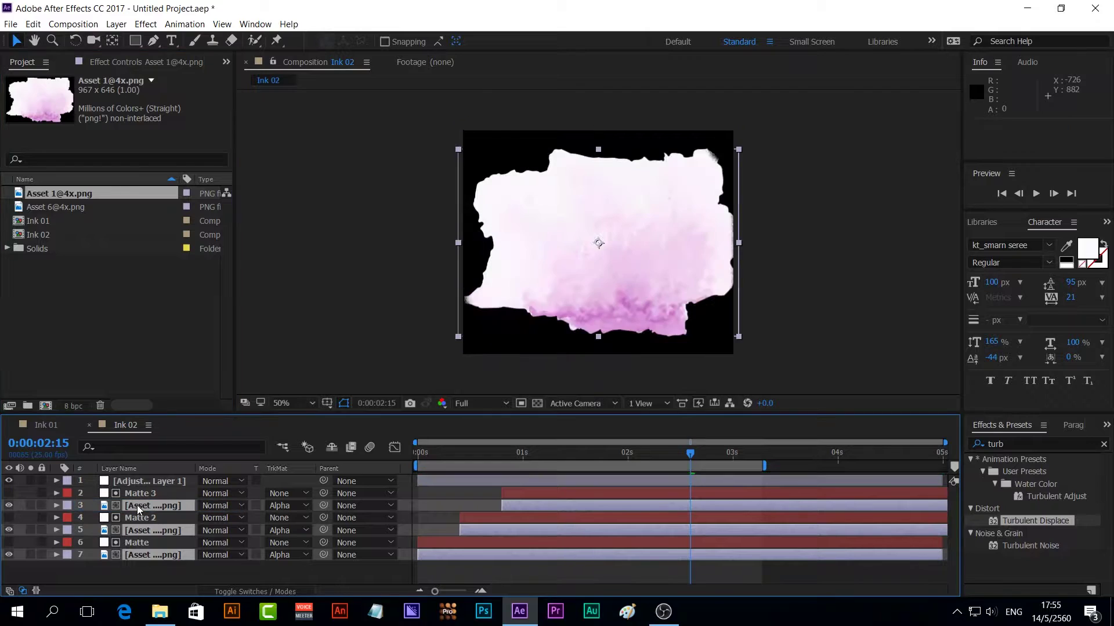
{"action": "mouse_move", "coordinate": [689, 453]}
{"action": "left_mouse_down"}
{"action": "mouse_move", "coordinate": [571, 466]}
{"action": "mouse_move", "coordinate": [413, 454]}
{"action": "mouse_move", "coordinate": [580, 461]}
{"action": "mouse_move", "coordinate": [714, 505]}
{"action": "mouse_move", "coordinate": [383, 496]}
{"action": "mouse_move", "coordinate": [647, 495]}
{"action": "left_mouse_up"}
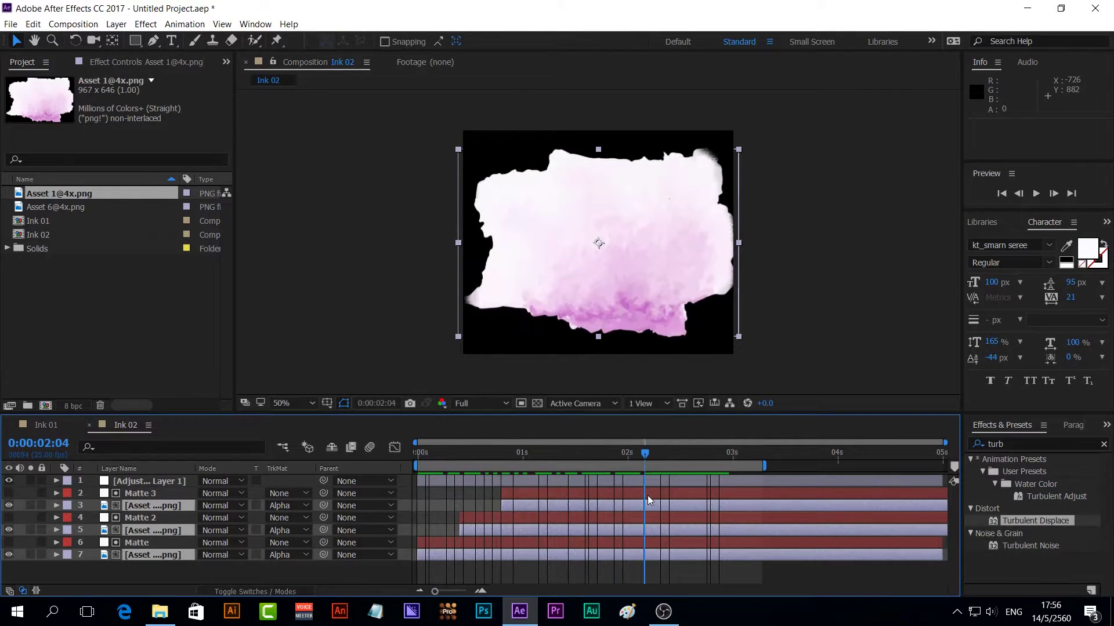
{"action": "left_click", "coordinate": [130, 568]}
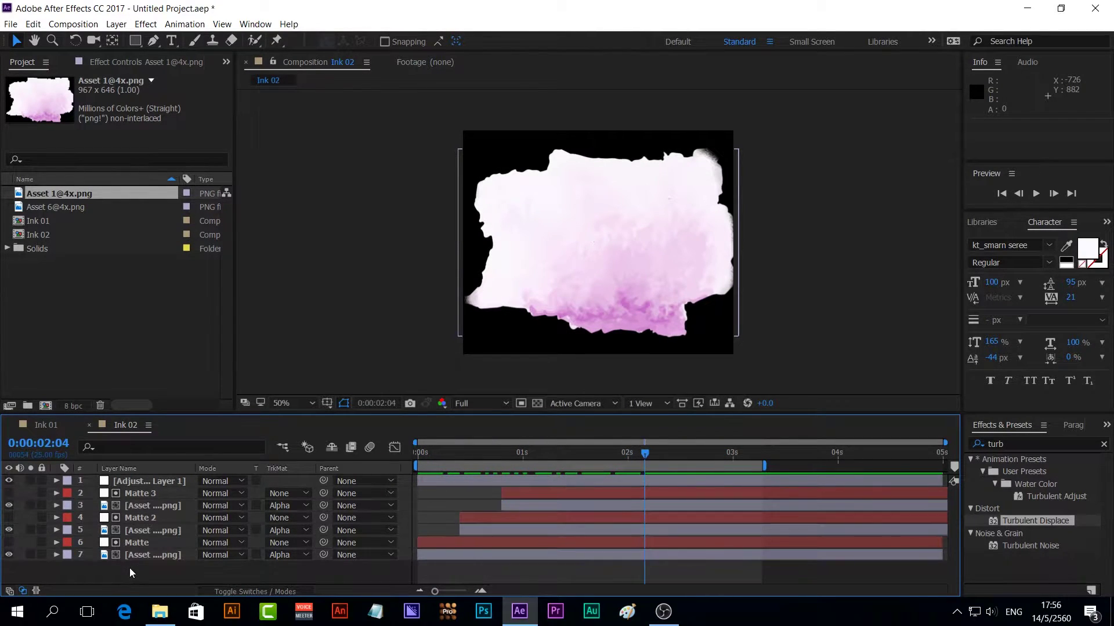
- Examine Matte 3's effect settings and Radius keyframes in Ink 02 while checking the reveal at several times
{"action": "left_click", "coordinate": [152, 493]}
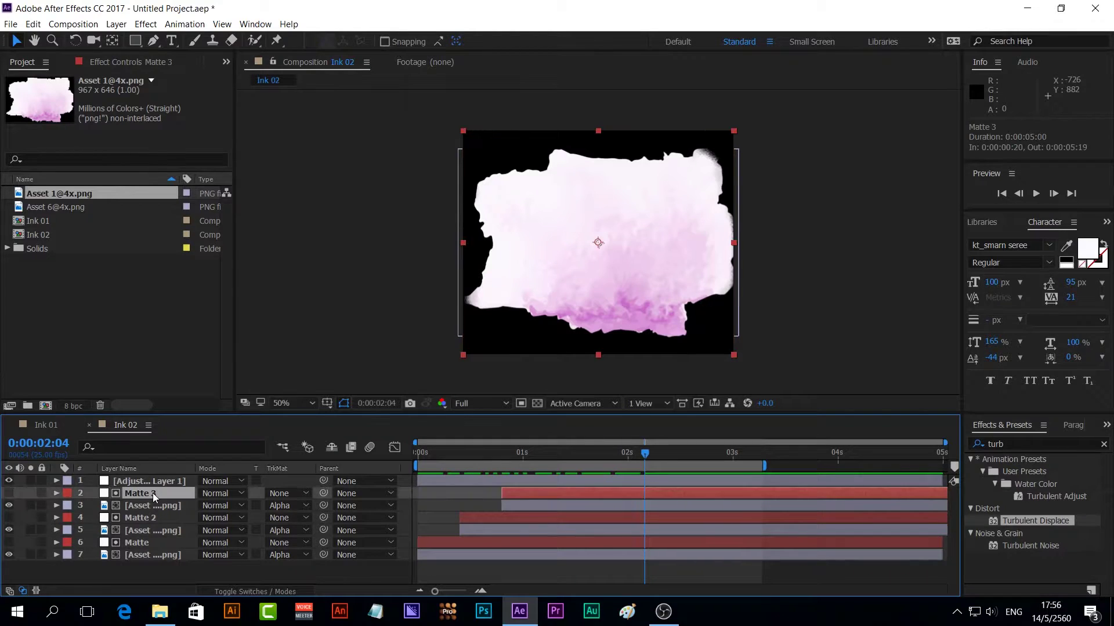
{"action": "left_click", "coordinate": [126, 65]}
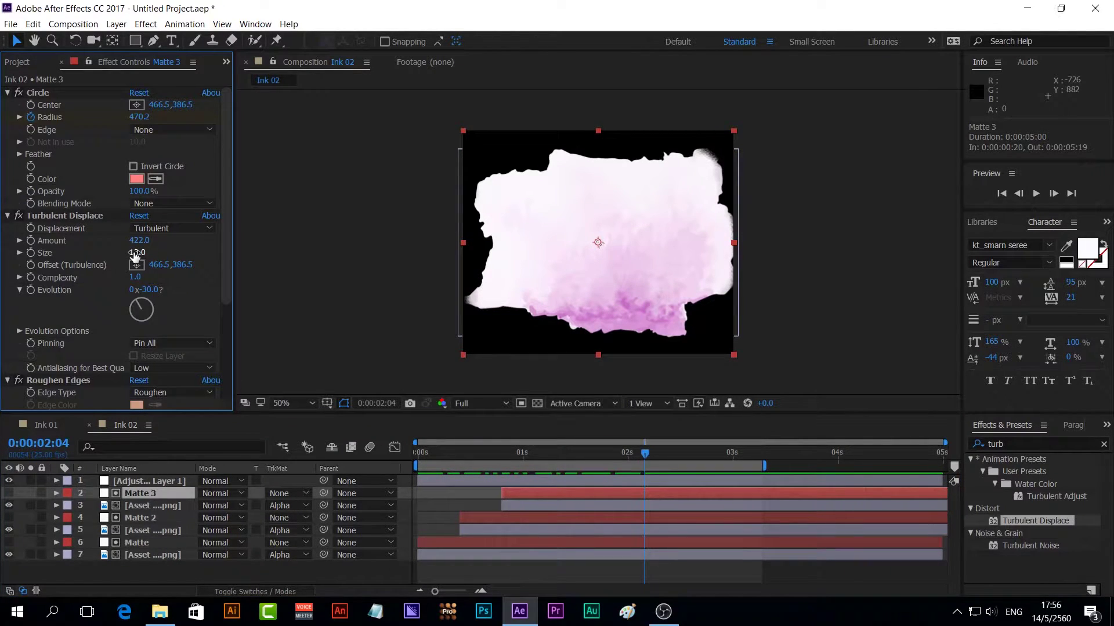
{"action": "key", "text": "u"}
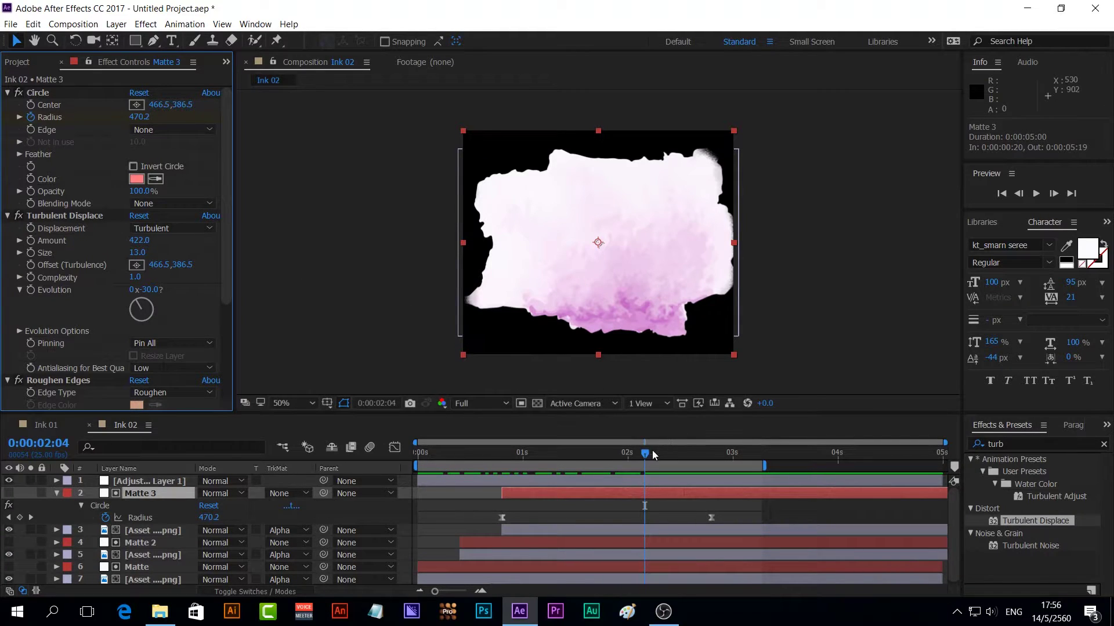
{"action": "left_click_drag", "start_coordinate": [647, 456], "coordinate": [523, 453]}
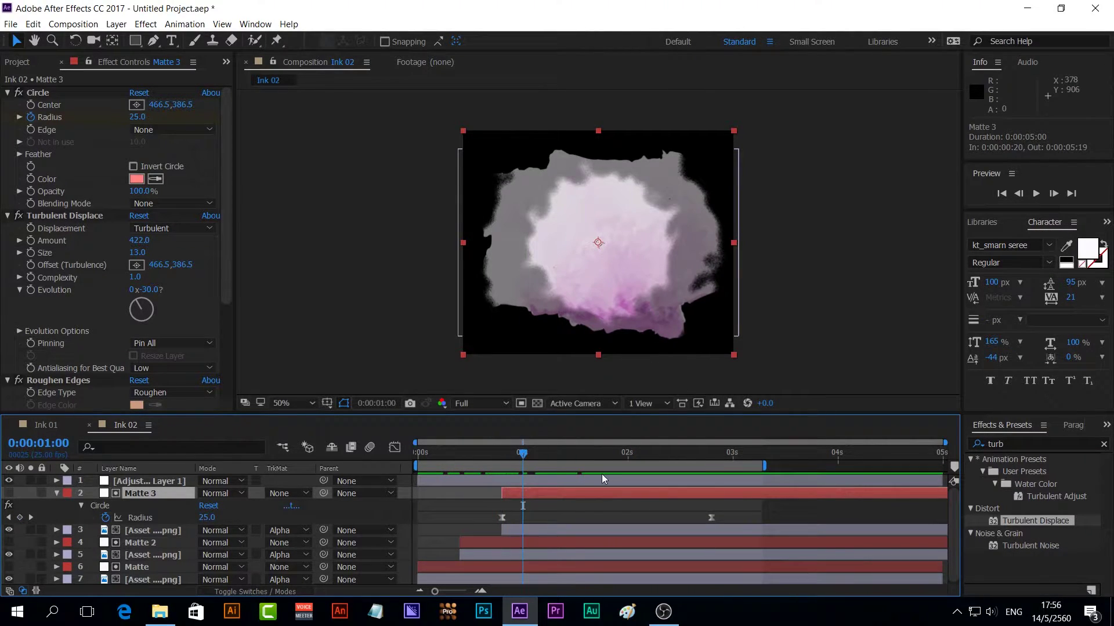
{"action": "left_click", "coordinate": [631, 452]}
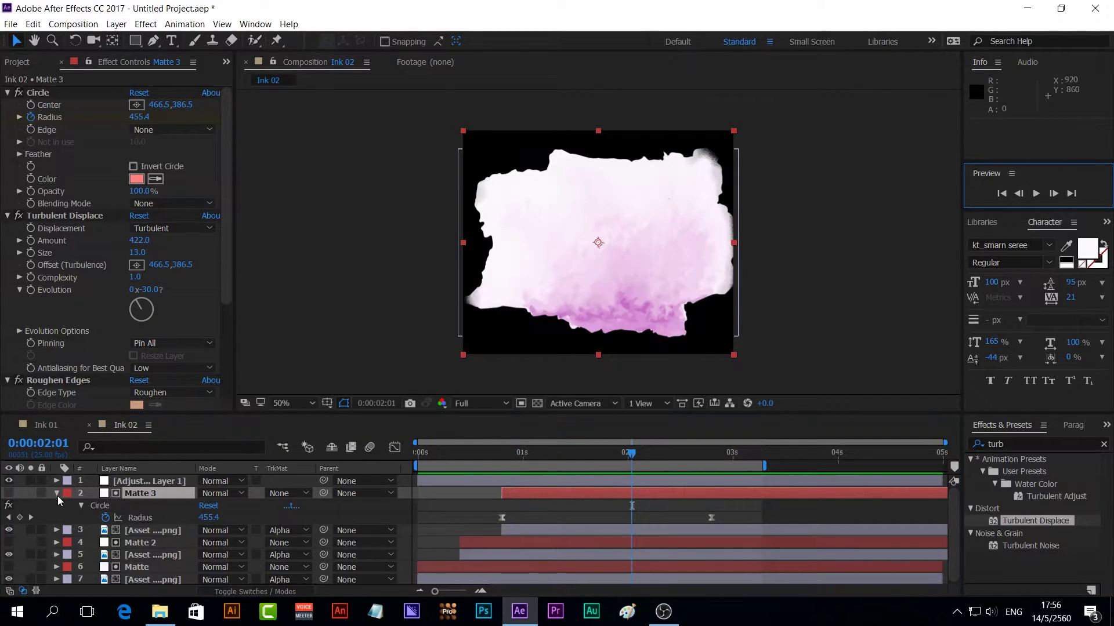
{"action": "left_click", "coordinate": [57, 494]}
{"action": "left_click", "coordinate": [89, 578]}
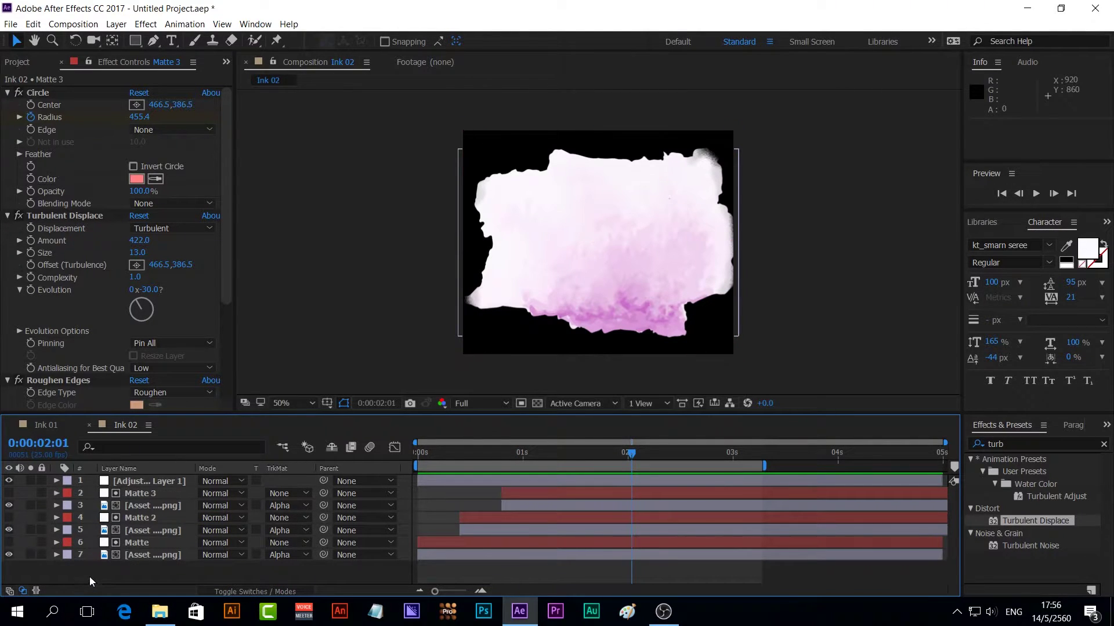
- Import Asset 7@4x from the Grunge-hand-painted-brush-strokes folder into the project as footage
{"action": "left_click", "coordinate": [17, 62]}
{"action": "right_click", "coordinate": [55, 299]}
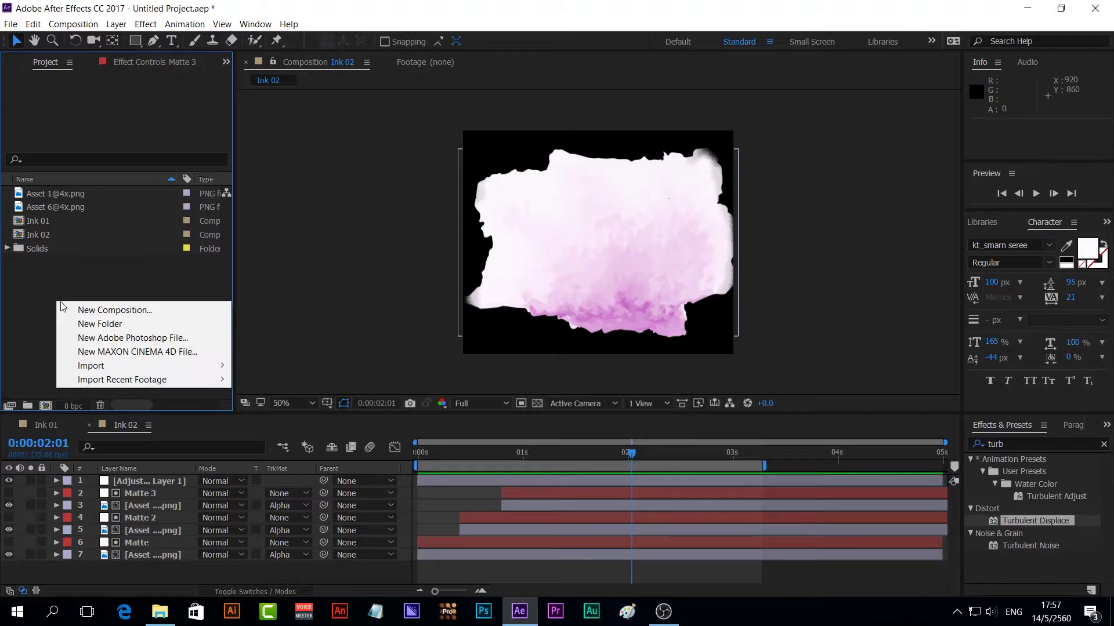
{"action": "left_click", "coordinate": [261, 360]}
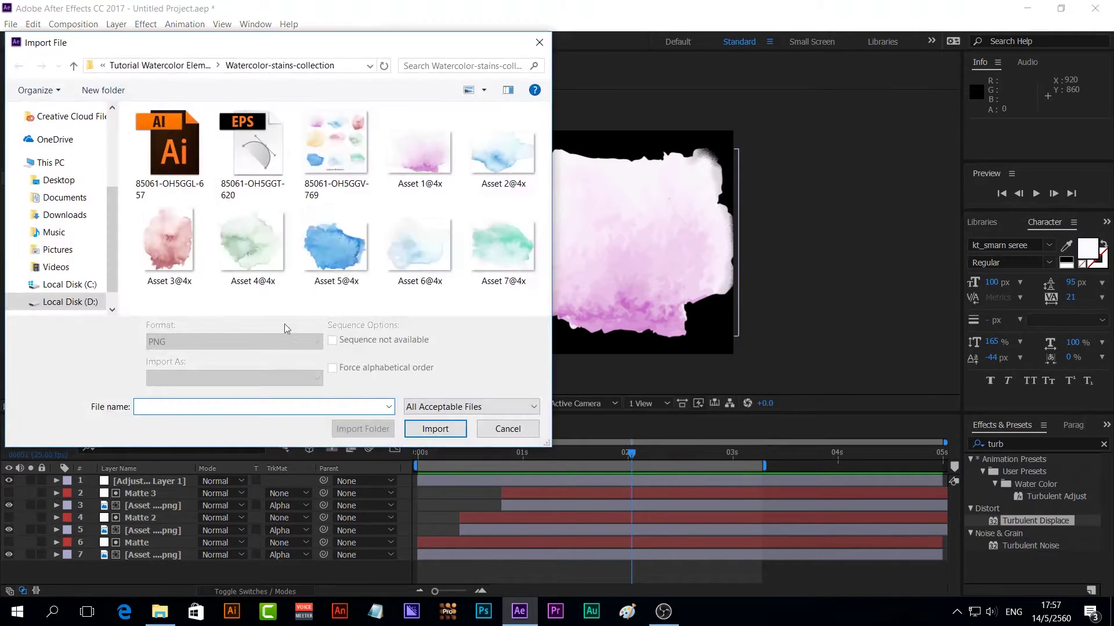
{"action": "left_click", "coordinate": [187, 66]}
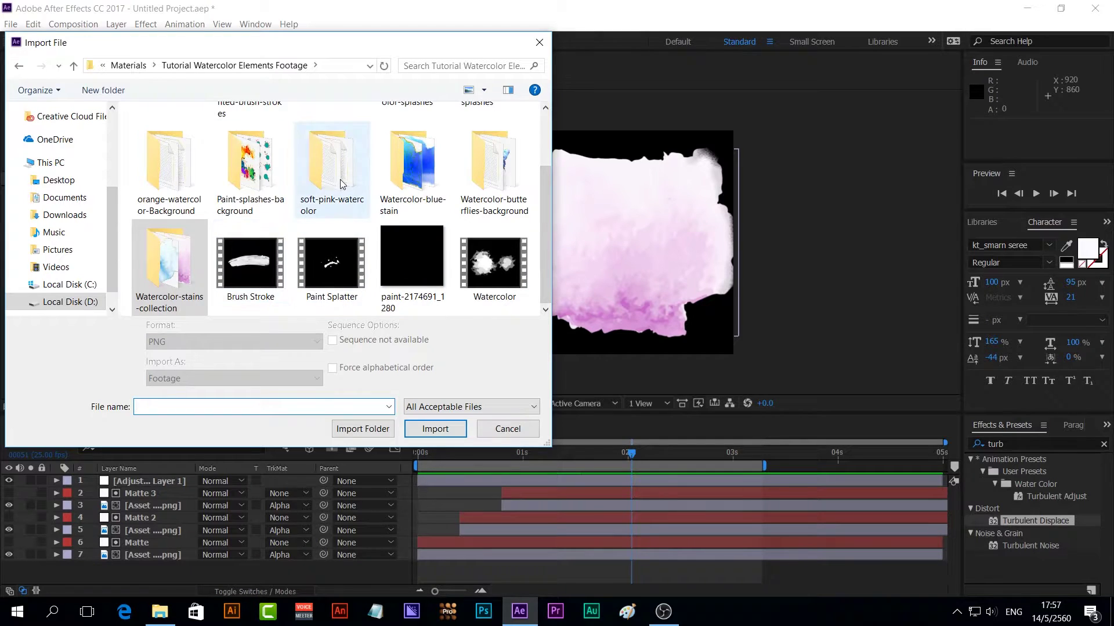
{"action": "left_click", "coordinate": [235, 65]}
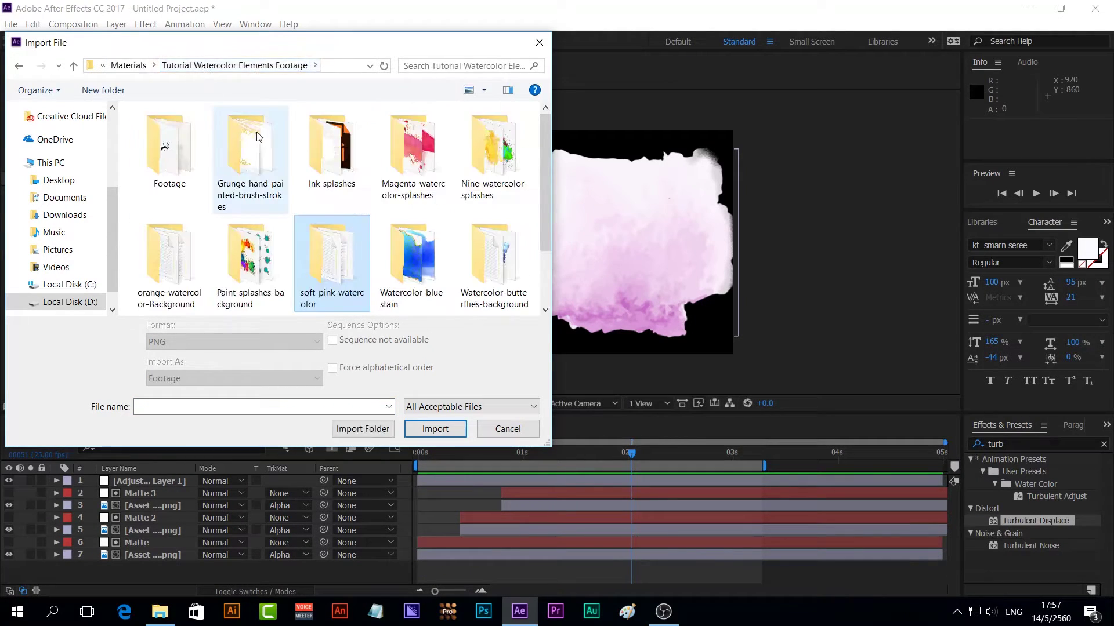
{"action": "left_click_drag", "start_coordinate": [548, 156], "coordinate": [549, 214]}
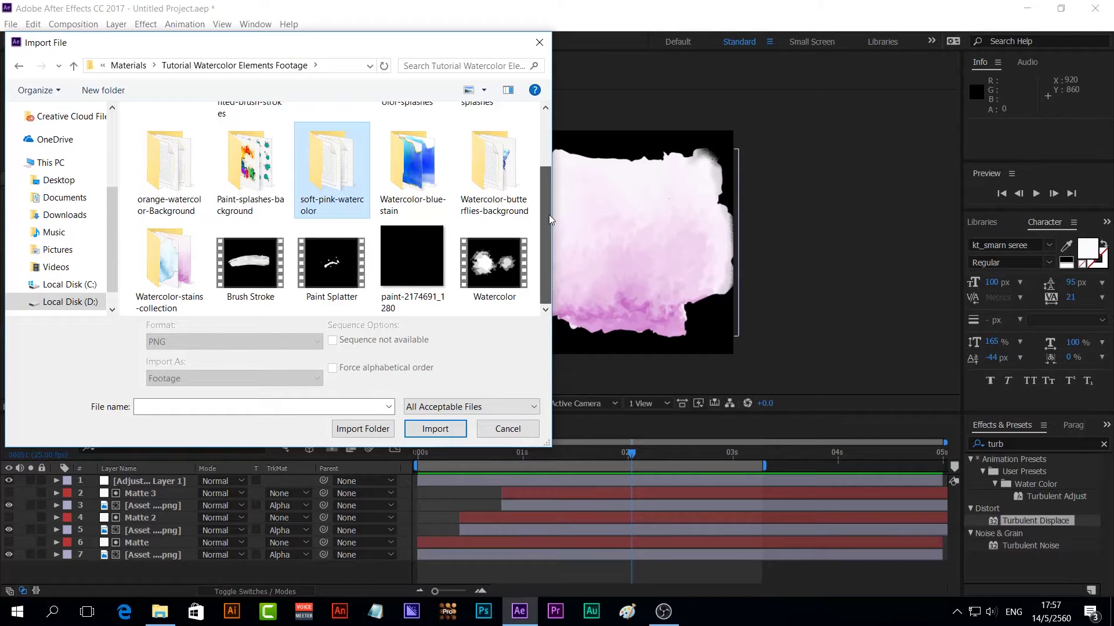
{"action": "double_click", "coordinate": [250, 110]}
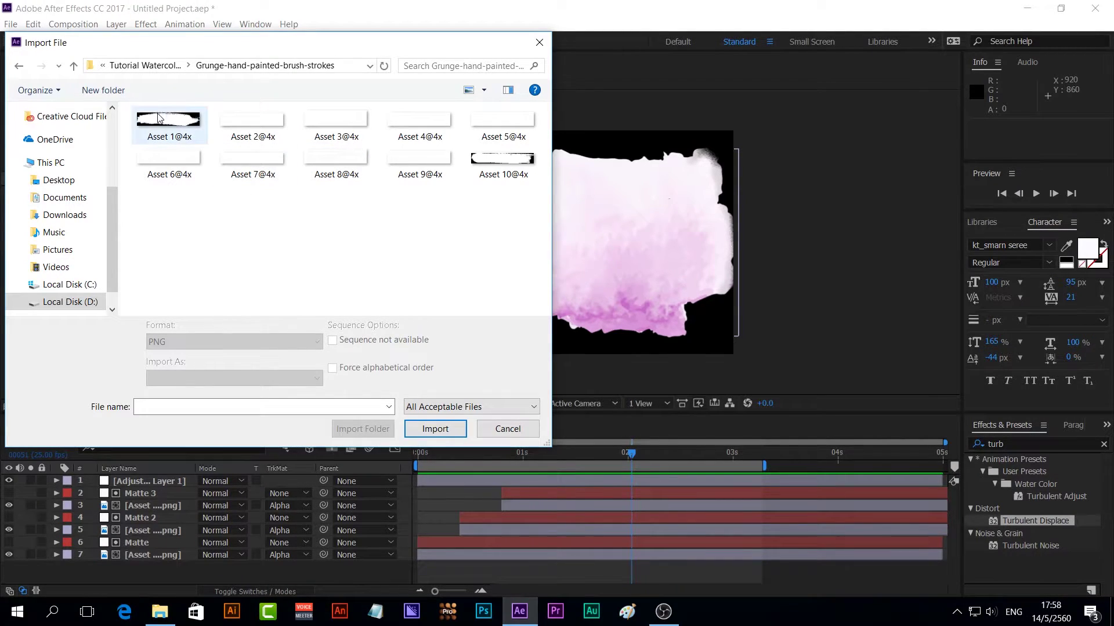
{"action": "left_click", "coordinate": [243, 160]}
{"action": "left_click", "coordinate": [442, 431]}
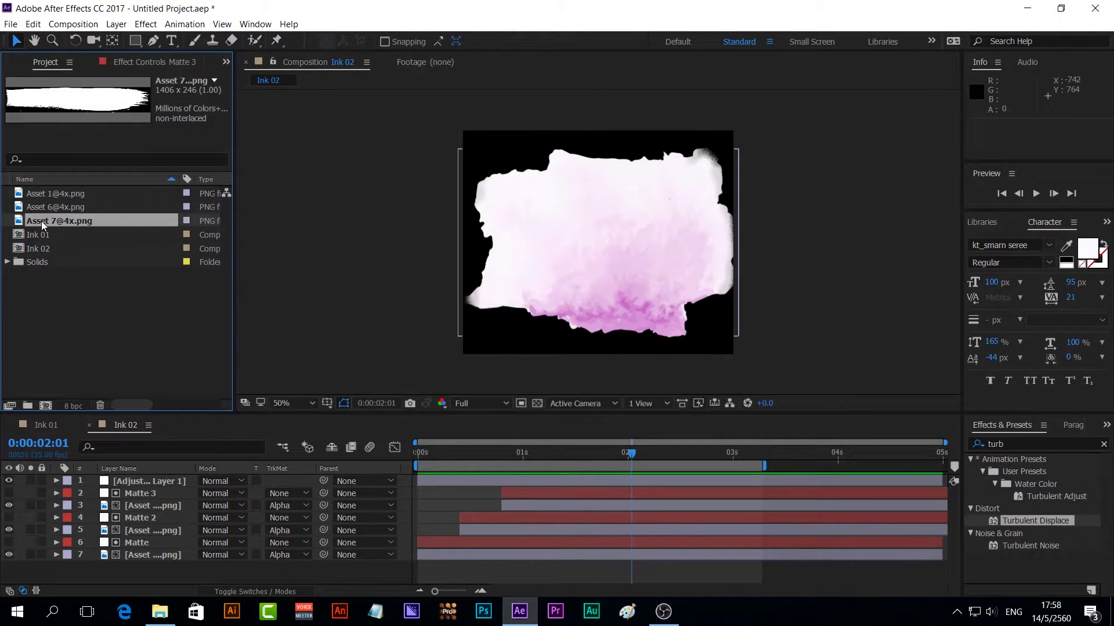
{"action": "left_click_drag", "start_coordinate": [41, 220], "coordinate": [49, 405]}
{"action": "left_click", "coordinate": [275, 514]}
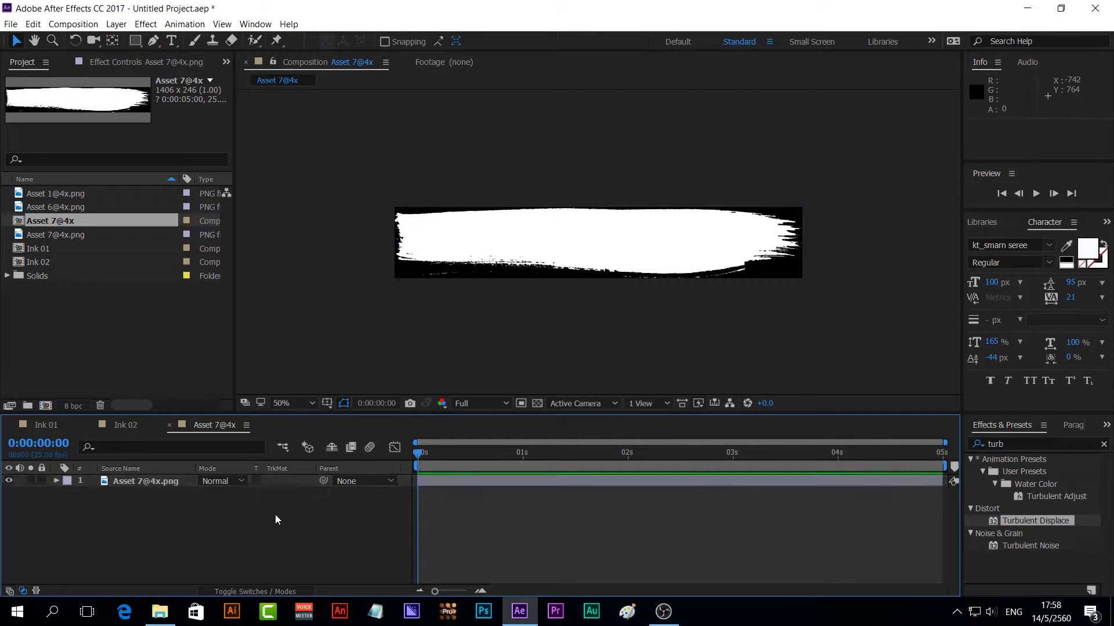
{"action": "left_click_drag", "start_coordinate": [417, 451], "coordinate": [411, 486]}
- Draw a straight horizontal Pen path across the full length of the brush stroke as a shape layer with a 249 px stroke
{"action": "left_click", "coordinate": [153, 40]}
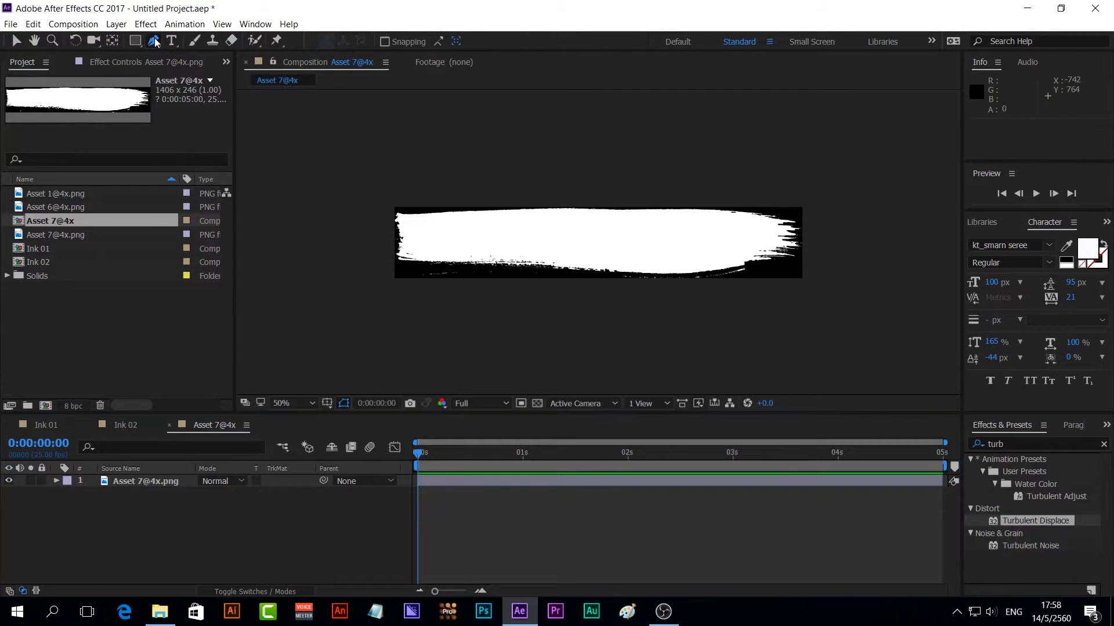
{"action": "left_click", "coordinate": [387, 244]}
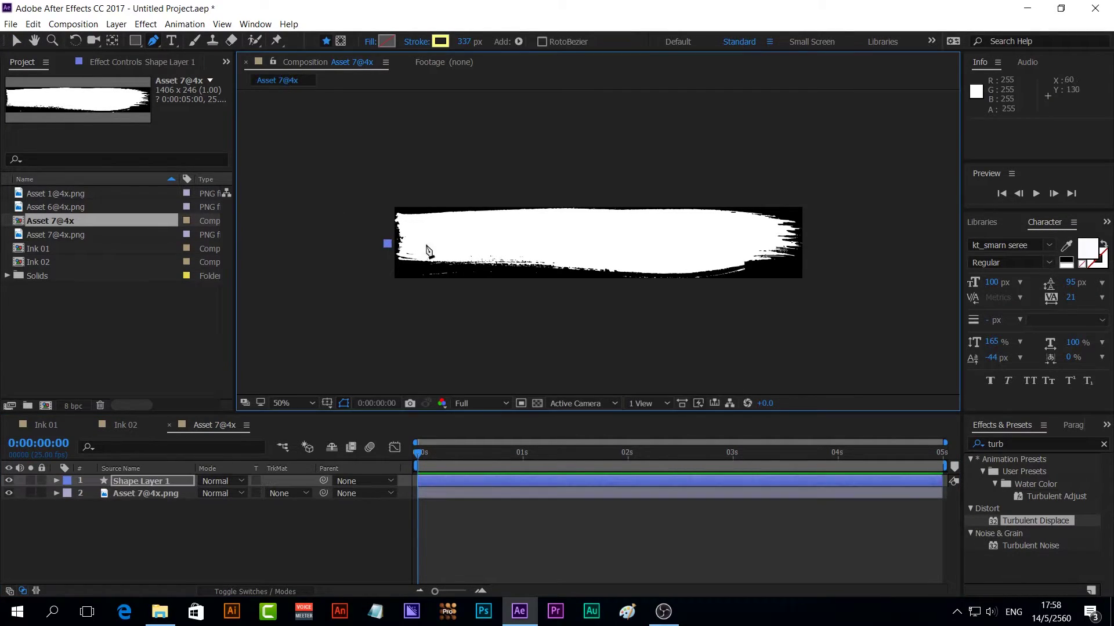
{"action": "left_click", "coordinate": [812, 239]}
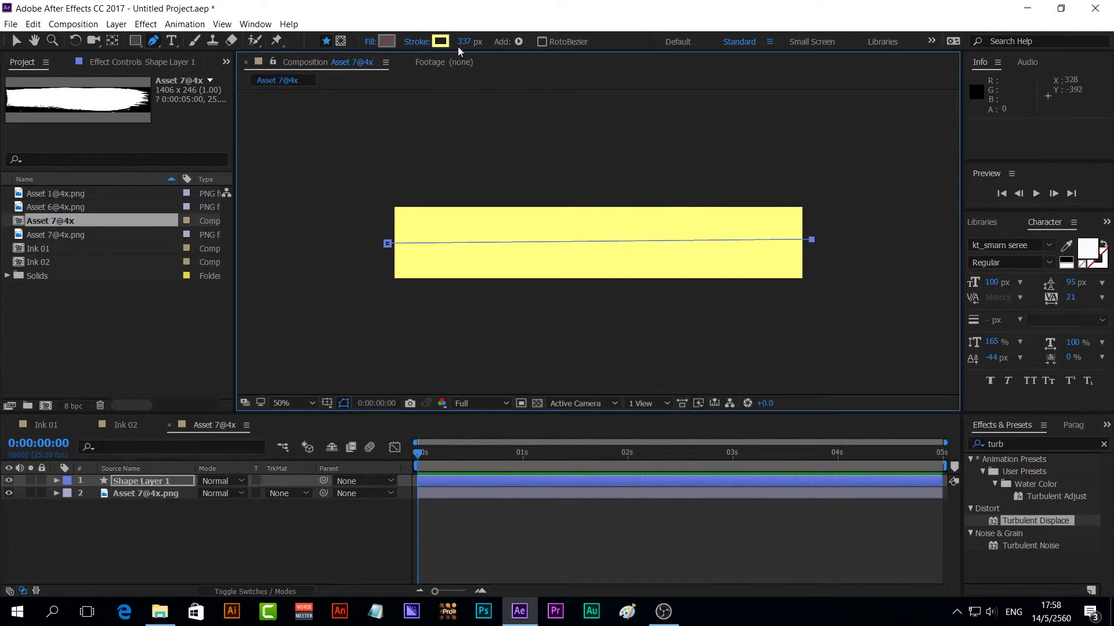
{"action": "mouse_move", "coordinate": [461, 46]}
{"action": "left_mouse_down"}
{"action": "mouse_move", "coordinate": [406, 41]}
{"action": "mouse_move", "coordinate": [397, 52]}
{"action": "mouse_move", "coordinate": [406, 53]}
{"action": "left_mouse_up"}
- Set the shape's stroke width to 270 px, lowering the layer's opacity to 59% to check coverage and restoring it to 100%
{"action": "left_click", "coordinate": [131, 541]}
{"action": "key", "text": "t"}
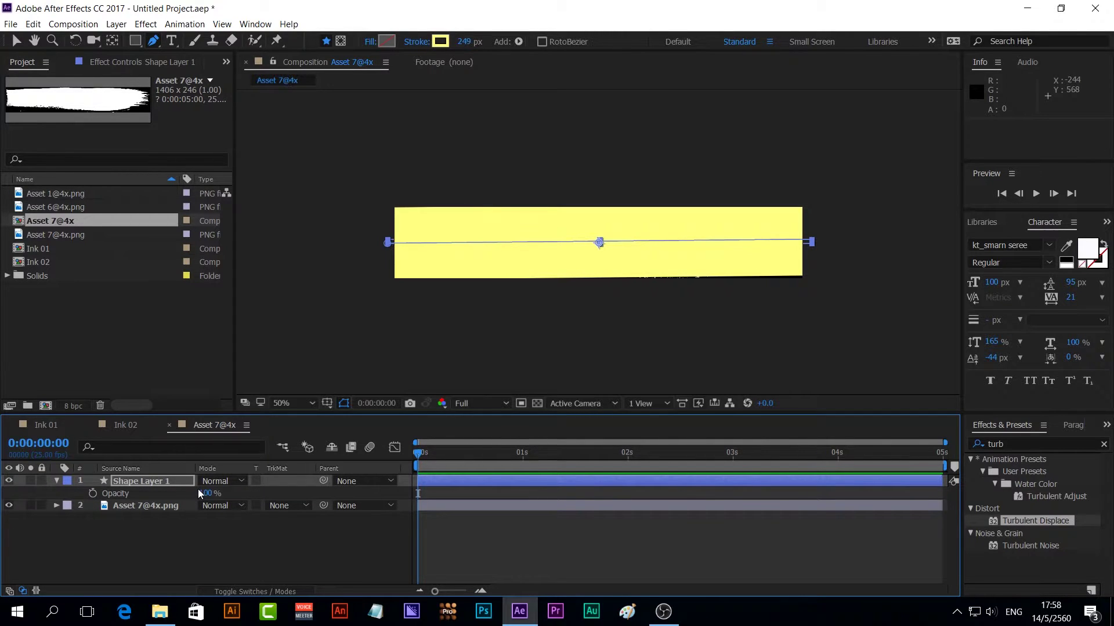
{"action": "mouse_move", "coordinate": [203, 494]}
{"action": "left_mouse_down"}
{"action": "mouse_move", "coordinate": [169, 498]}
{"action": "mouse_move", "coordinate": [184, 500]}
{"action": "left_mouse_up"}
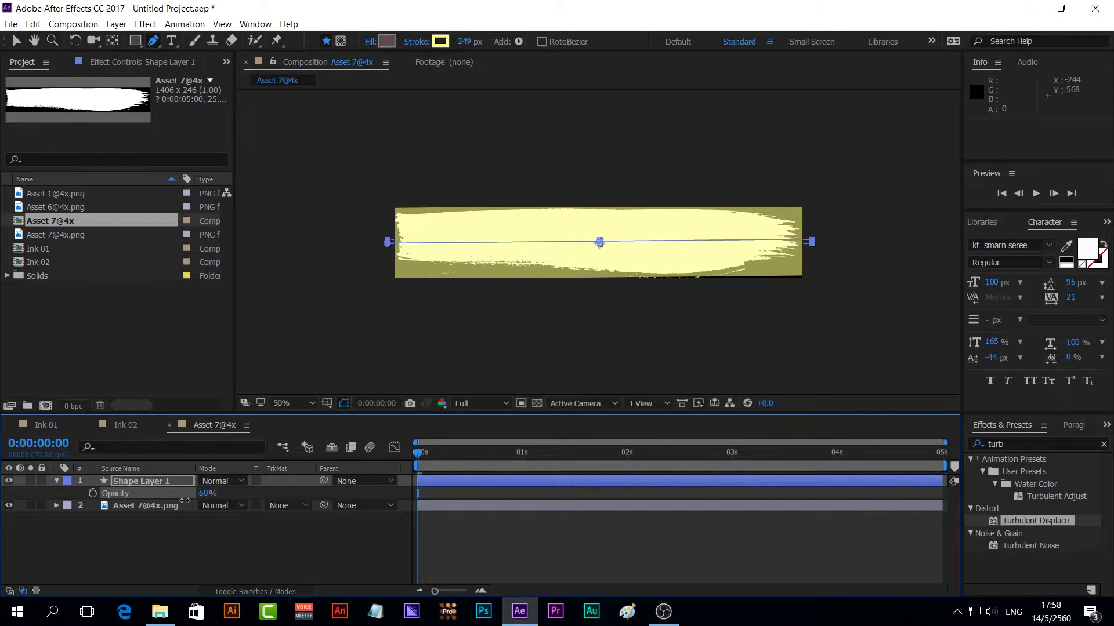
{"action": "left_click_drag", "start_coordinate": [467, 37], "coordinate": [511, 211]}
{"action": "type", "text": "270"}
{"action": "key", "text": "Return"}
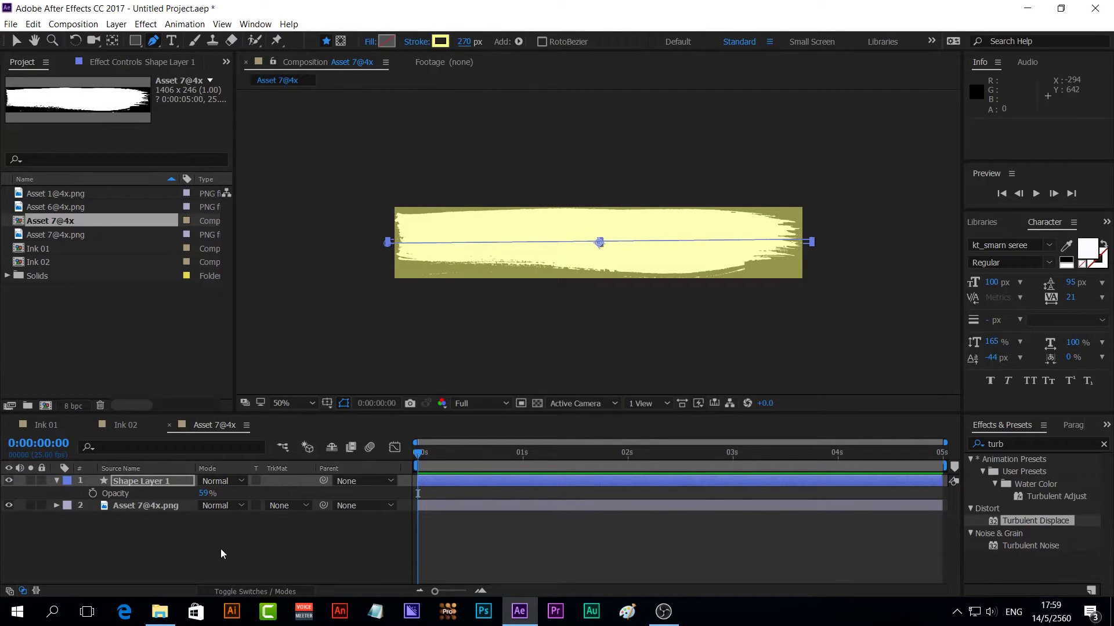
{"action": "left_click_drag", "start_coordinate": [201, 499], "coordinate": [261, 516]}
{"action": "left_click", "coordinate": [301, 538]}
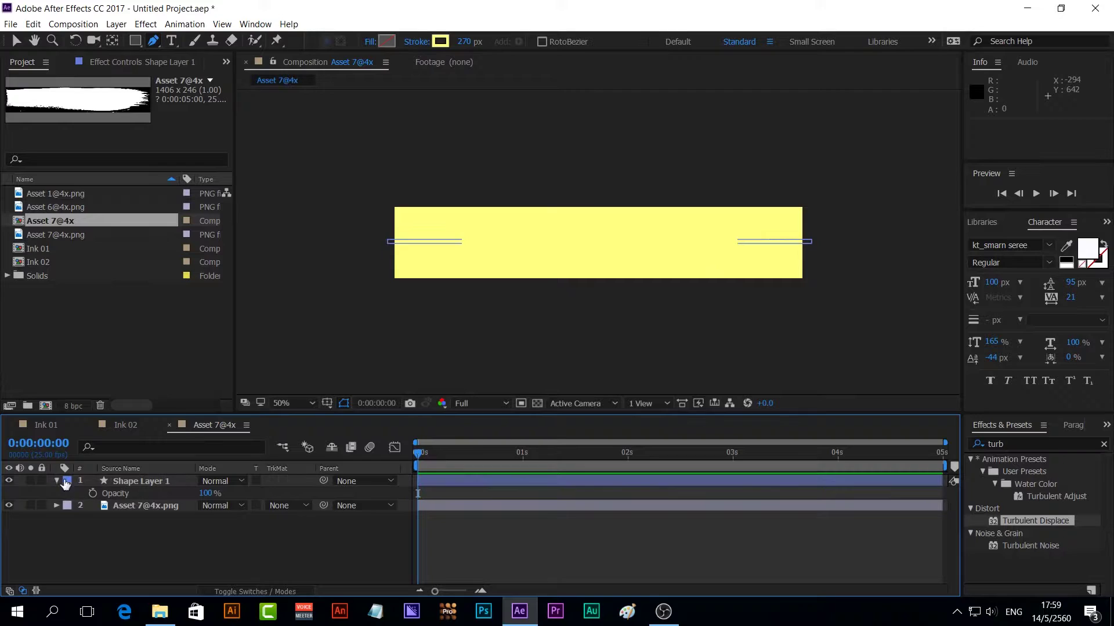
- Add Trim Paths to Shape Layer 1 and reveal its properties
{"action": "left_click", "coordinate": [55, 478]}
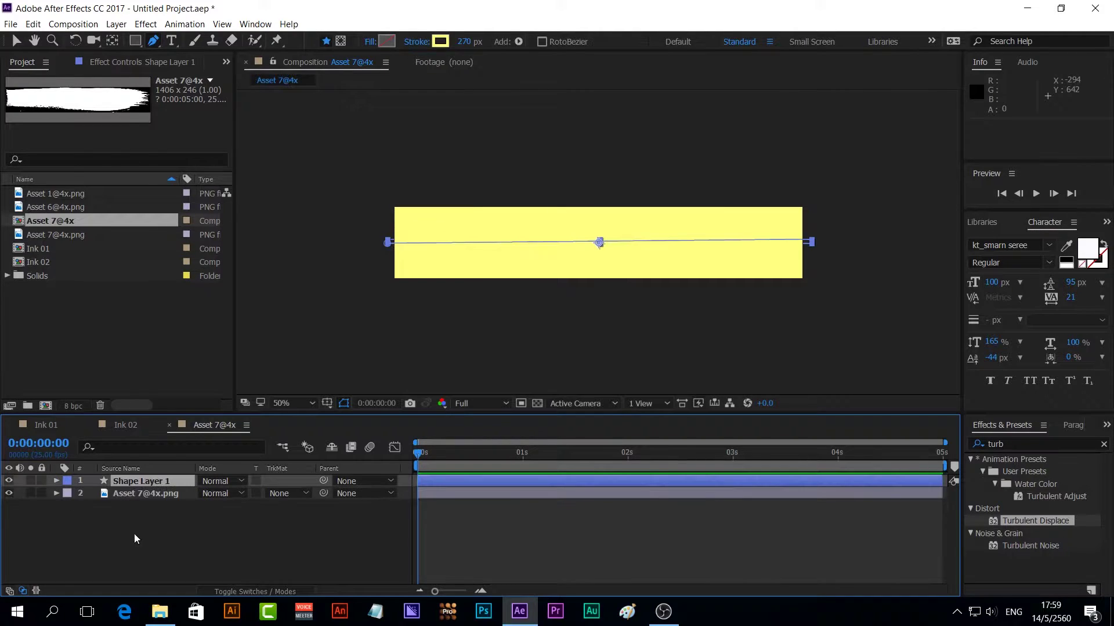
{"action": "left_click", "coordinate": [56, 480]}
{"action": "left_click", "coordinate": [307, 494]}
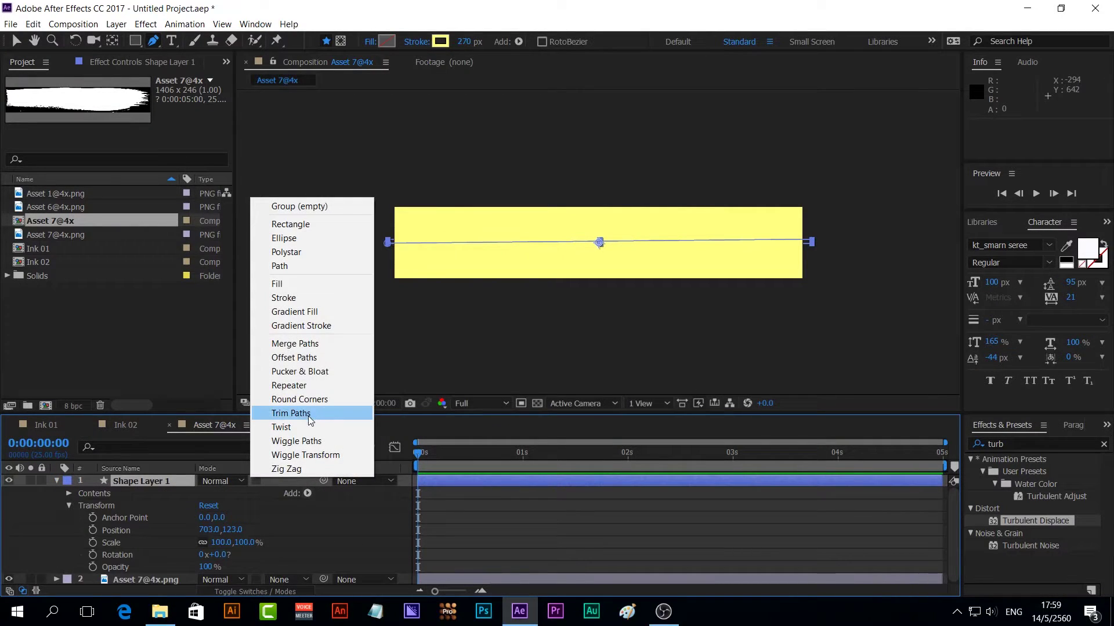
{"action": "left_click", "coordinate": [290, 413]}
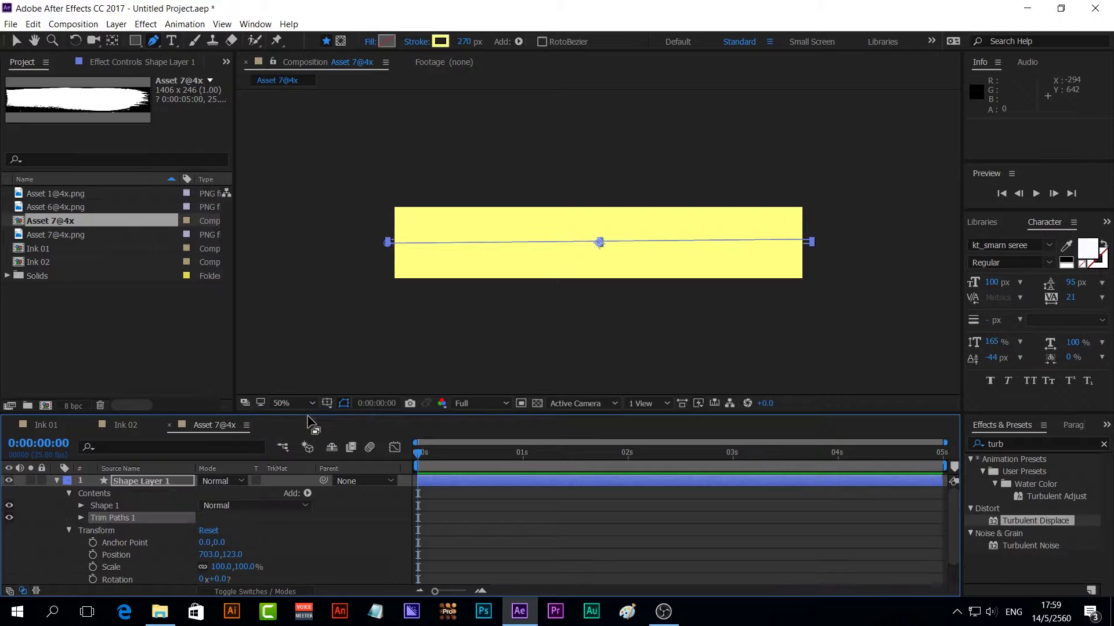
{"action": "left_click", "coordinate": [81, 518]}
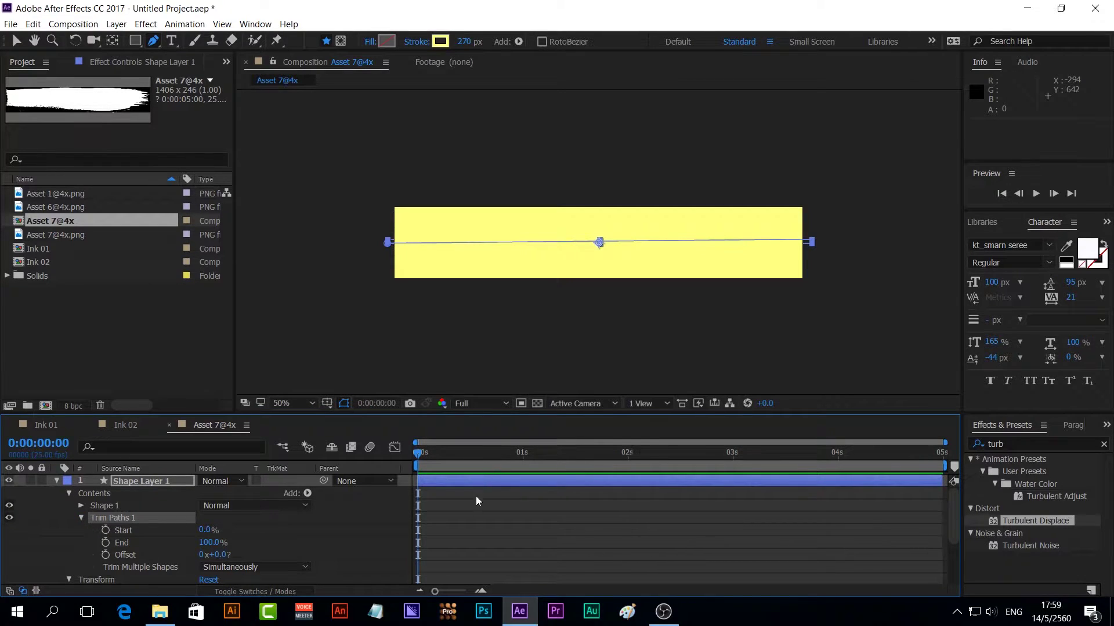
- Keyframe the Trim Paths End at 100% at frame 20 and 0% at the composition's start, and scrub to frame 9
{"action": "key", "text": "space"}
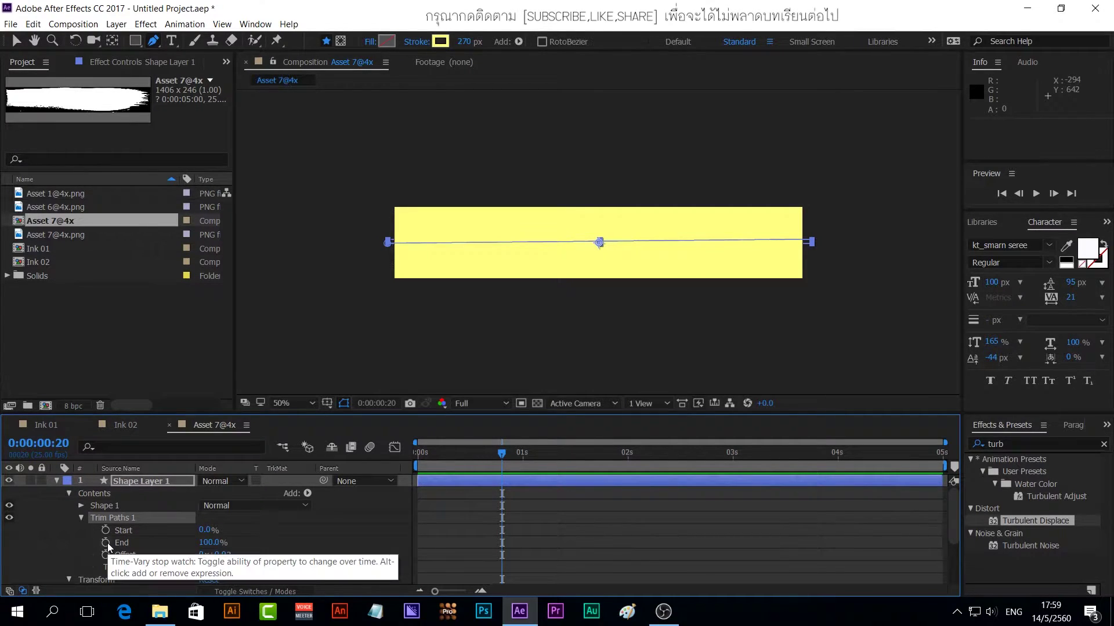
{"action": "left_click", "coordinate": [107, 542]}
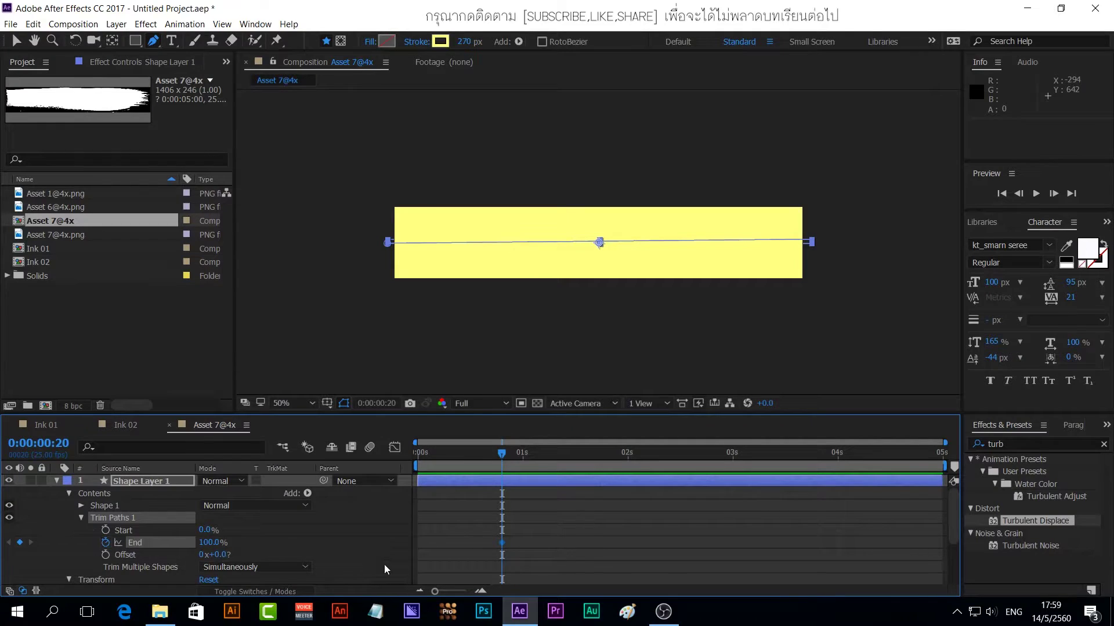
{"action": "key", "text": "Home"}
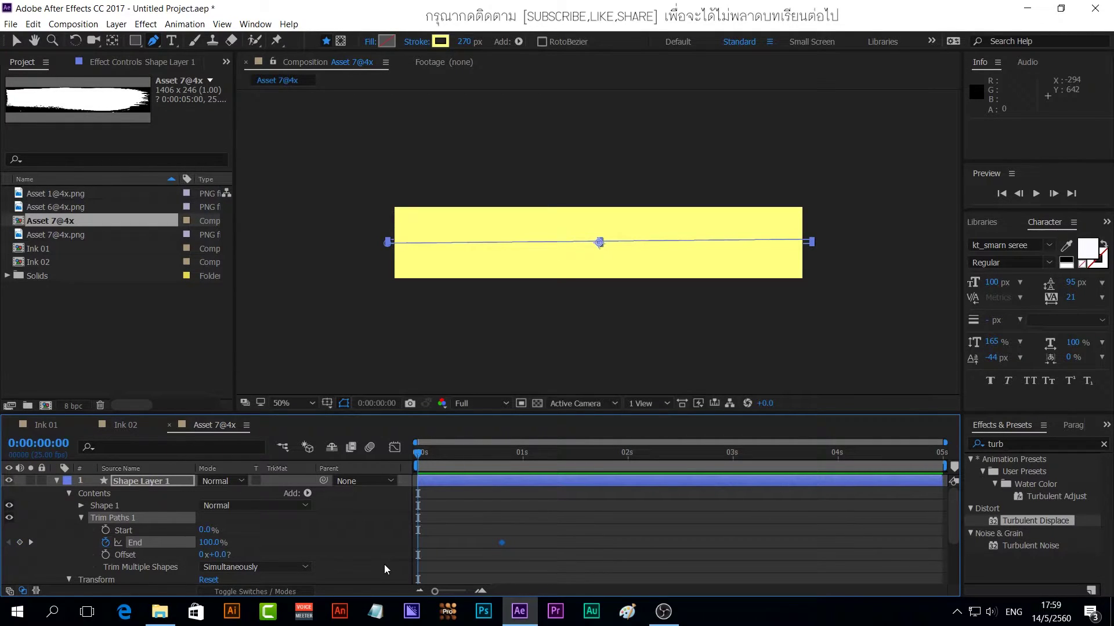
{"action": "left_click", "coordinate": [207, 543]}
{"action": "type", "text": "0"}
{"action": "key", "text": "Return"}
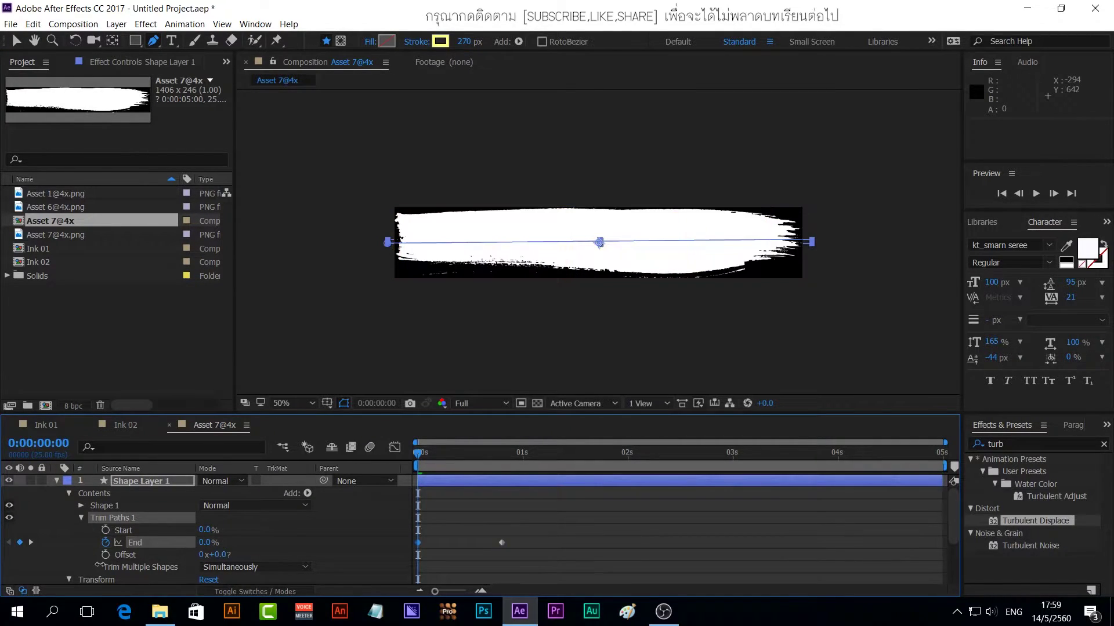
{"action": "mouse_move", "coordinate": [419, 452]}
{"action": "left_mouse_down"}
{"action": "mouse_move", "coordinate": [548, 465]}
{"action": "mouse_move", "coordinate": [410, 472]}
{"action": "mouse_move", "coordinate": [517, 471]}
{"action": "mouse_move", "coordinate": [456, 464]}
{"action": "left_mouse_up"}
- Apply the Roughen Edges effect to Shape Layer 1 and set its Border to 21
{"action": "double_click", "coordinate": [995, 444]}
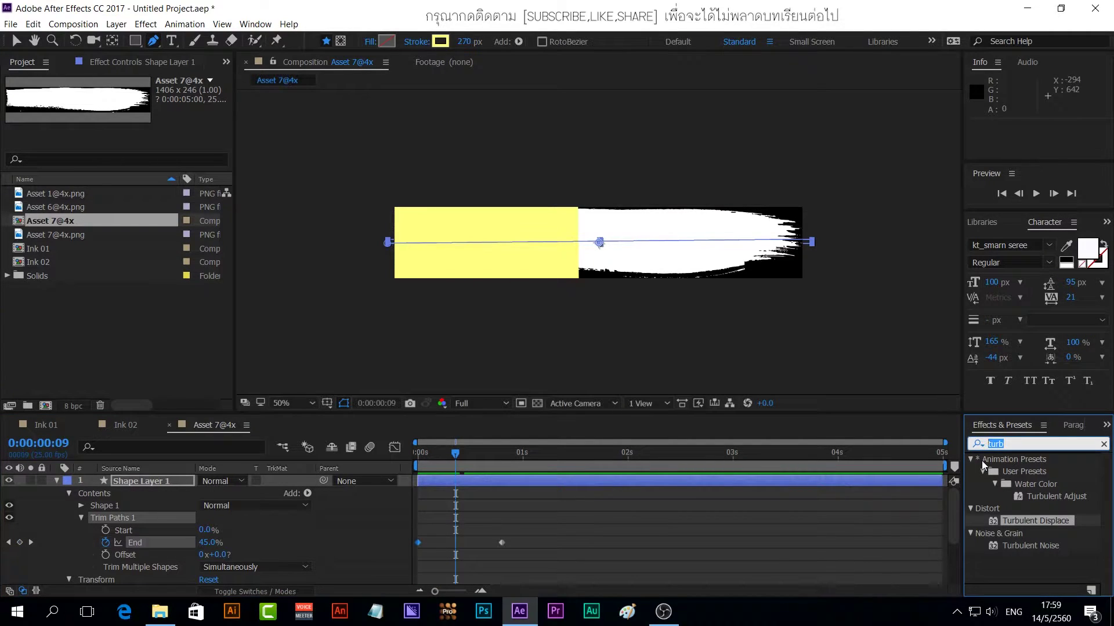
{"action": "type", "text": "roug"}
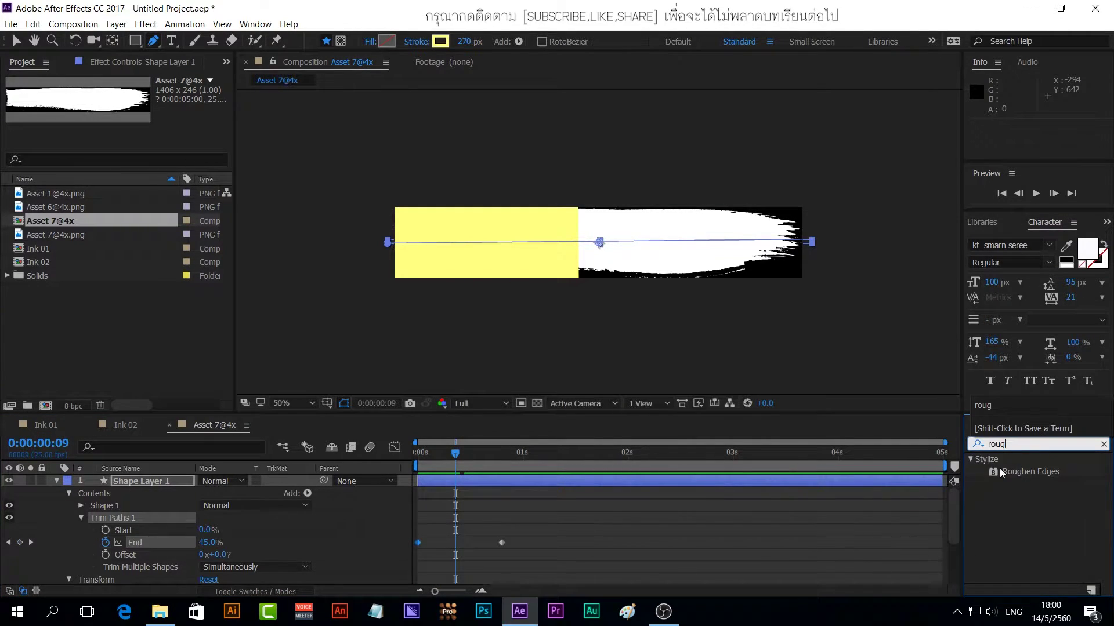
{"action": "double_click", "coordinate": [1039, 471]}
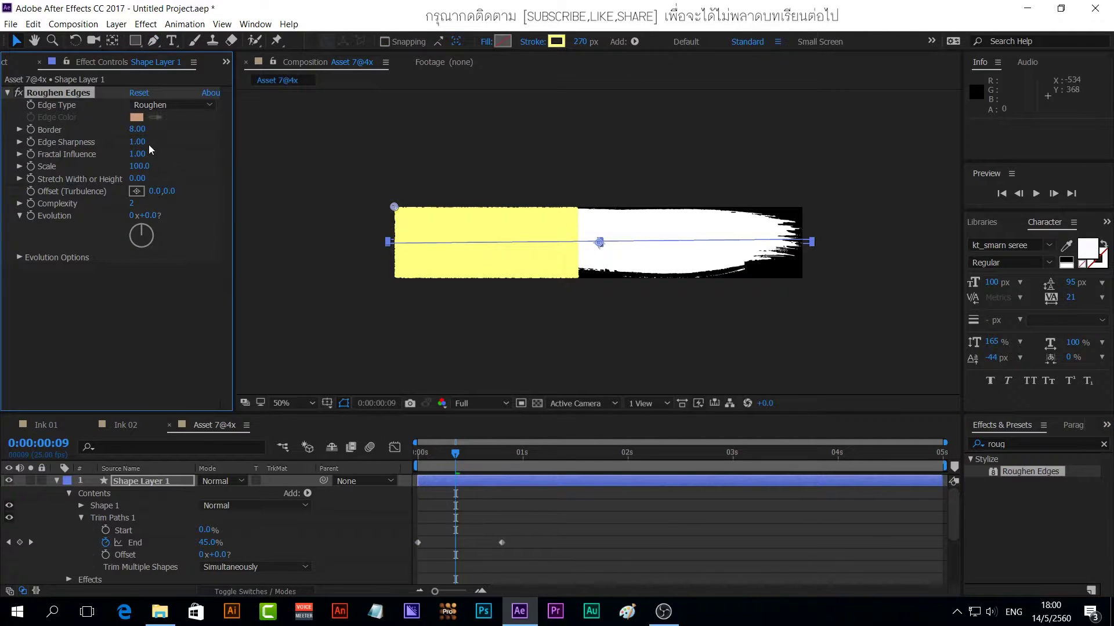
{"action": "left_click_drag", "start_coordinate": [135, 132], "coordinate": [229, 129]}
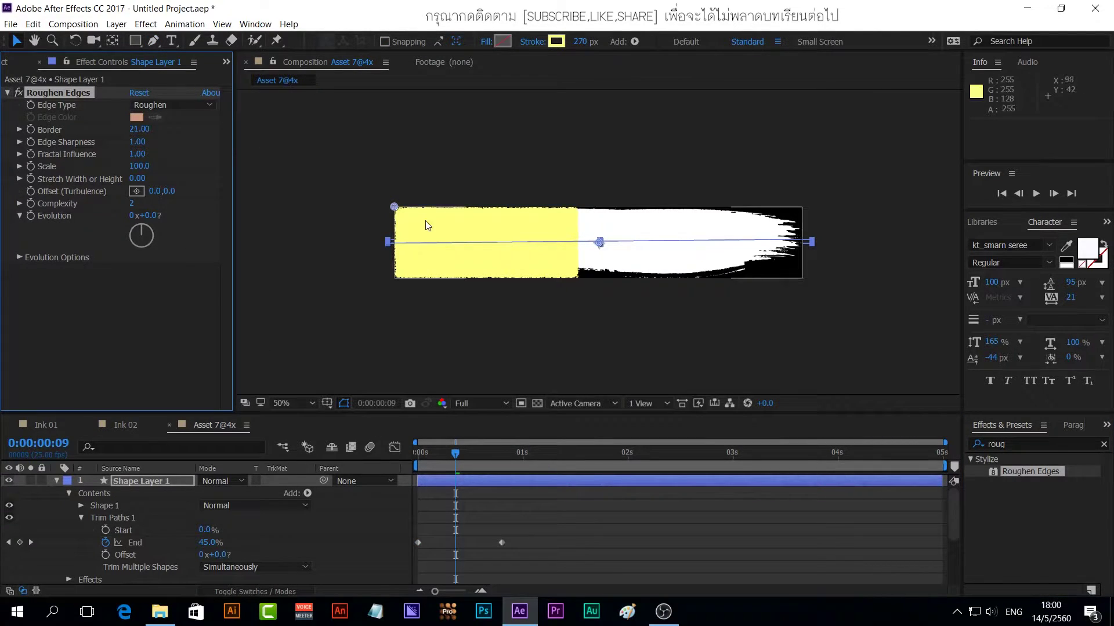
{"action": "key", "text": "slash"}
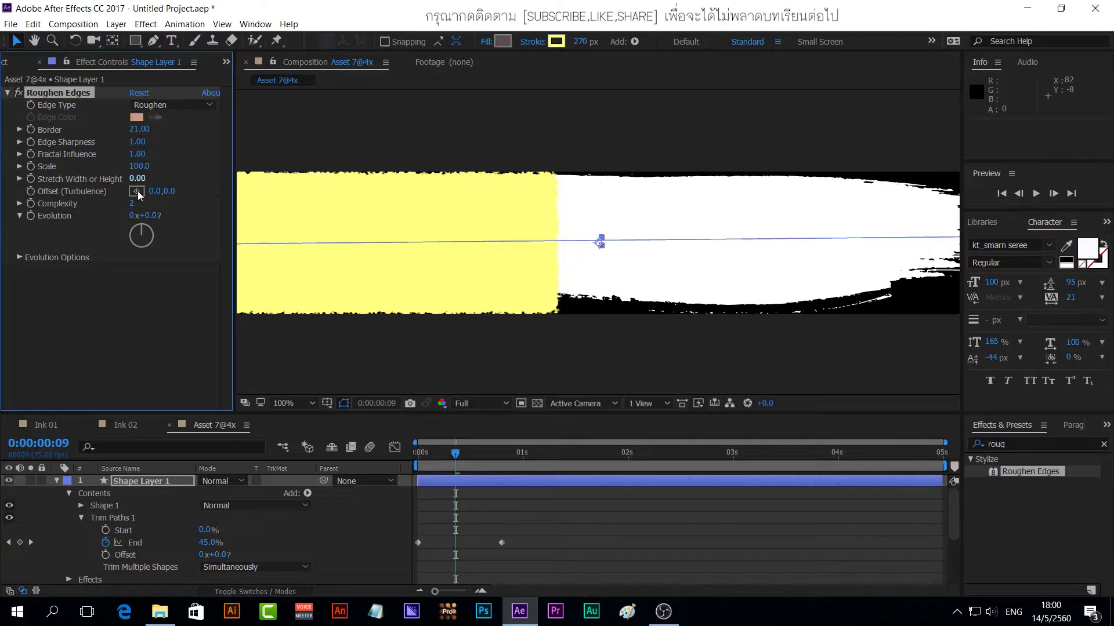
{"action": "scroll", "coordinate": [112, 533], "scroll_direction": "down", "scroll_amount": 4}
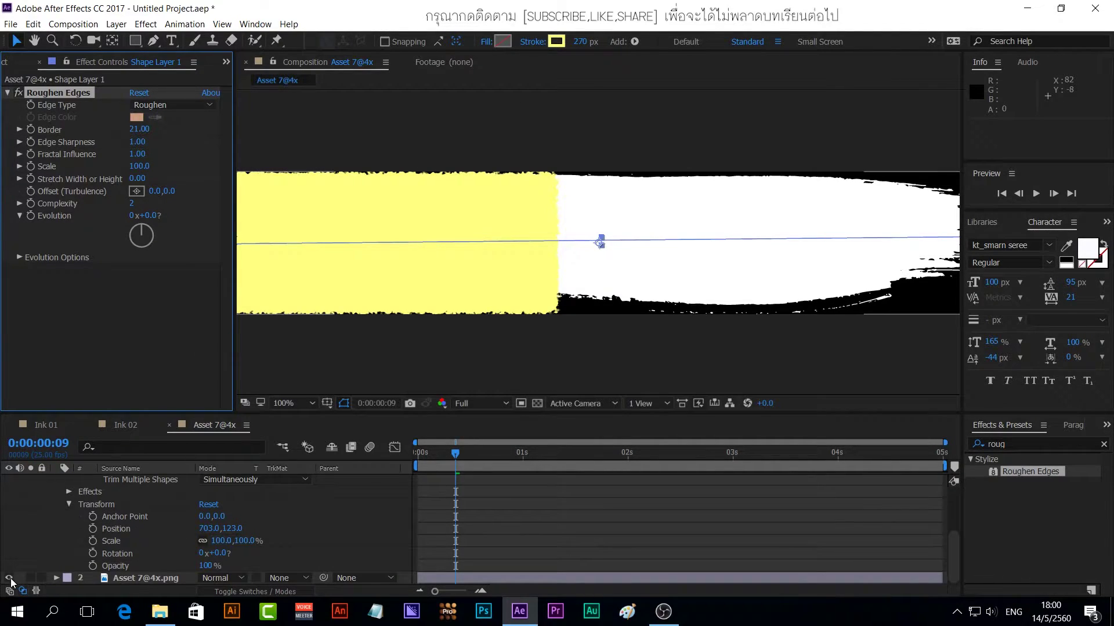
{"action": "left_click", "coordinate": [9, 578]}
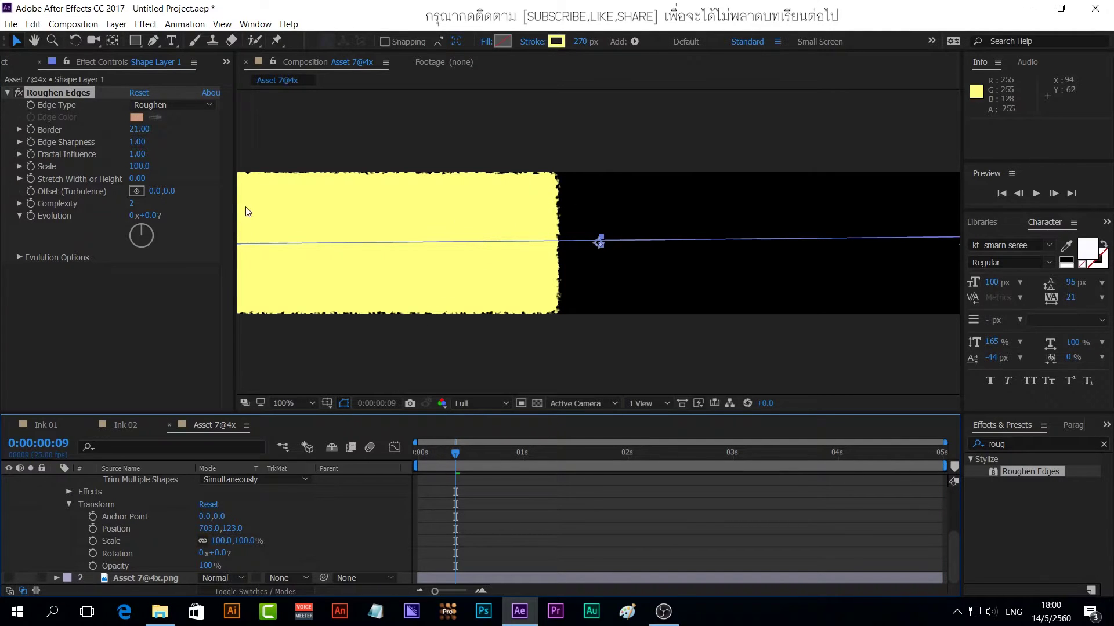
{"action": "left_click_drag", "start_coordinate": [143, 165], "coordinate": [100, 166]}
{"action": "left_click_drag", "start_coordinate": [140, 131], "coordinate": [392, 152]}
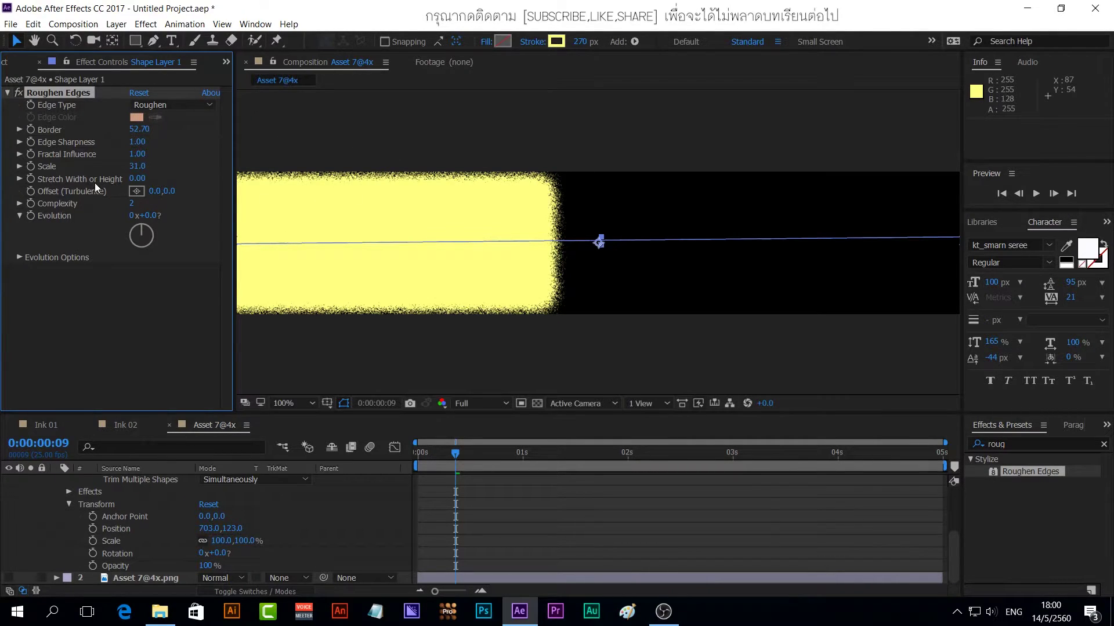
- Refine Roughen Edges with Edge Sharpness 1.44, Stretch Width or Height 1.60 and Scale 29
{"action": "left_click_drag", "start_coordinate": [138, 142], "coordinate": [170, 145]}
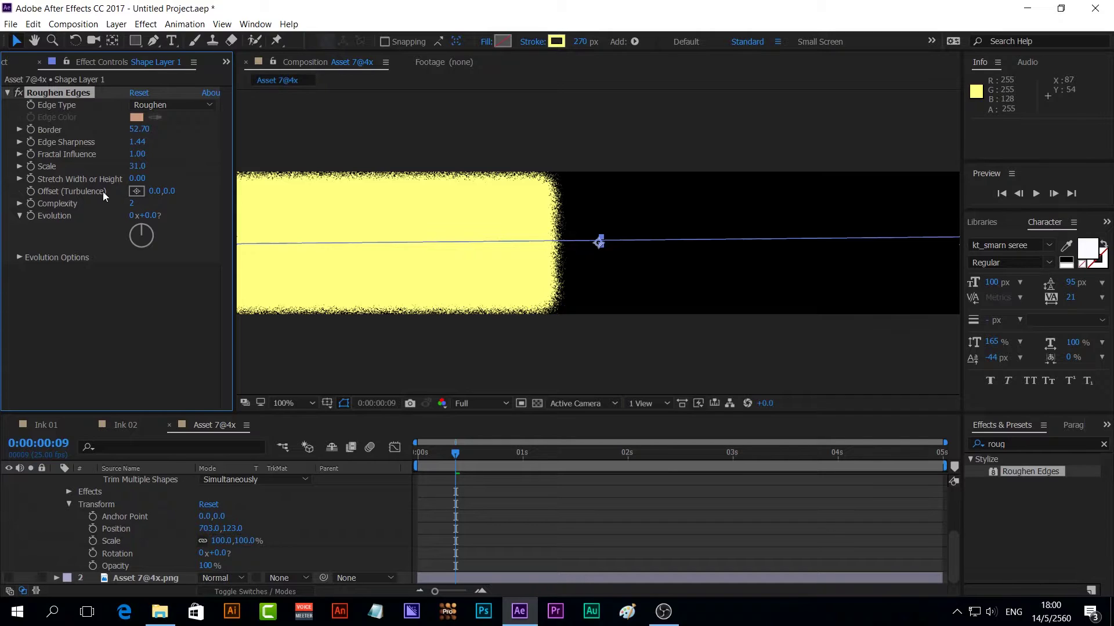
{"action": "left_click_drag", "start_coordinate": [138, 178], "coordinate": [149, 179]}
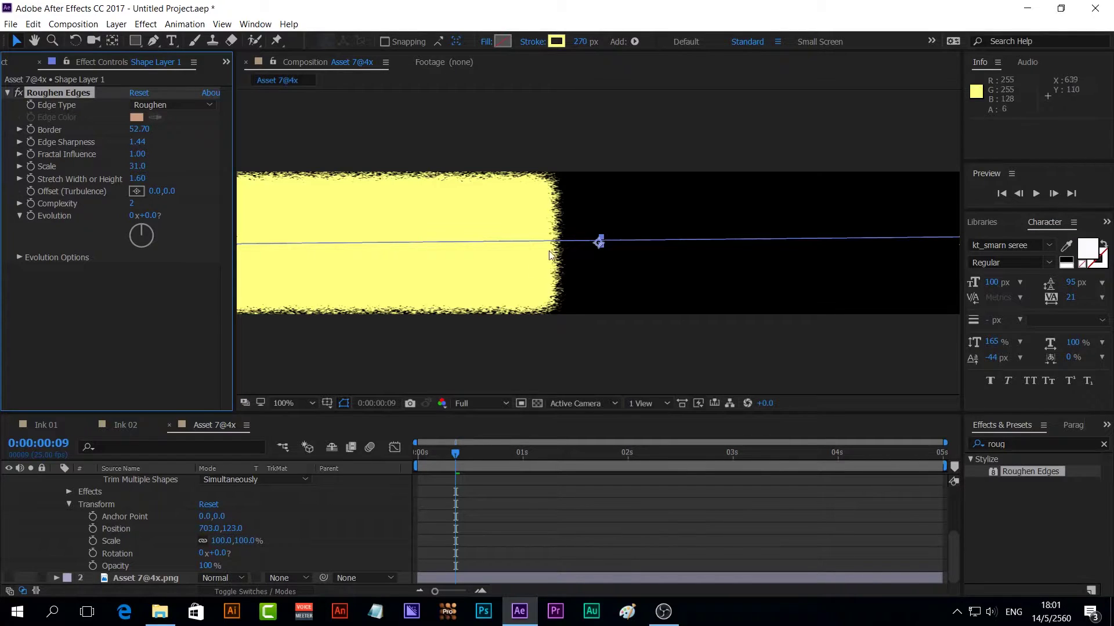
{"action": "left_click_drag", "start_coordinate": [135, 167], "coordinate": [132, 166]}
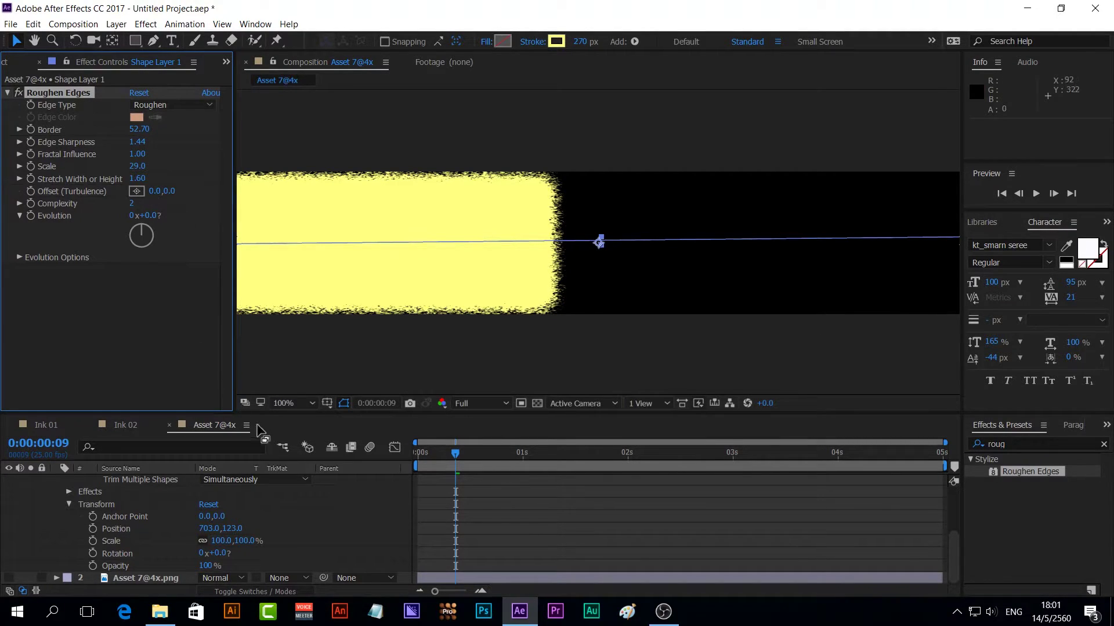
{"action": "key", "text": "comma"}
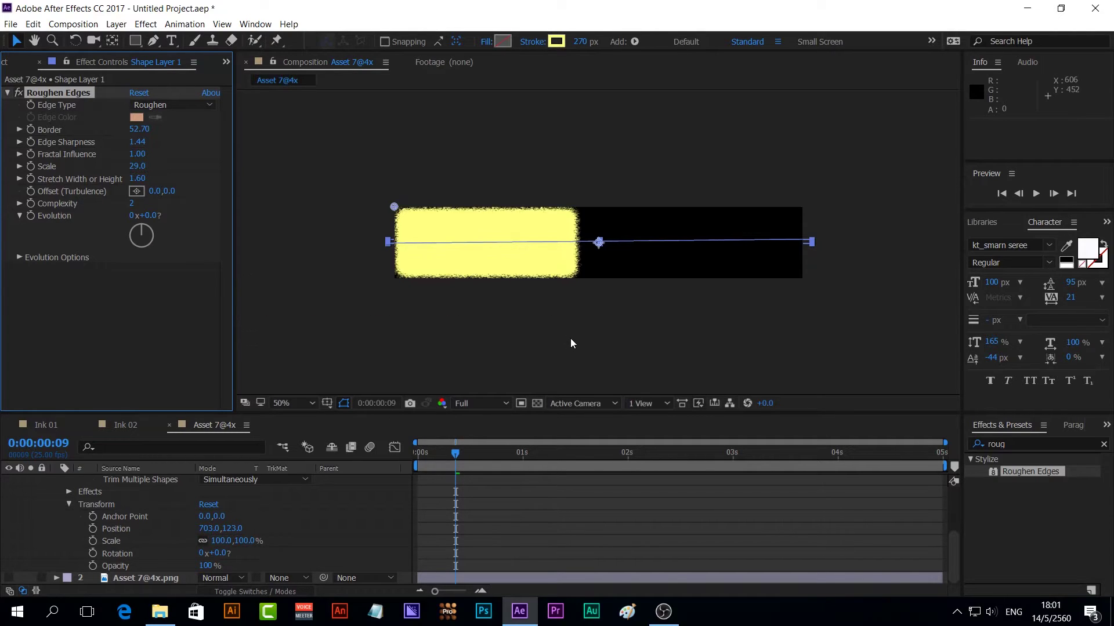
{"action": "left_click_drag", "start_coordinate": [456, 456], "coordinate": [527, 481]}
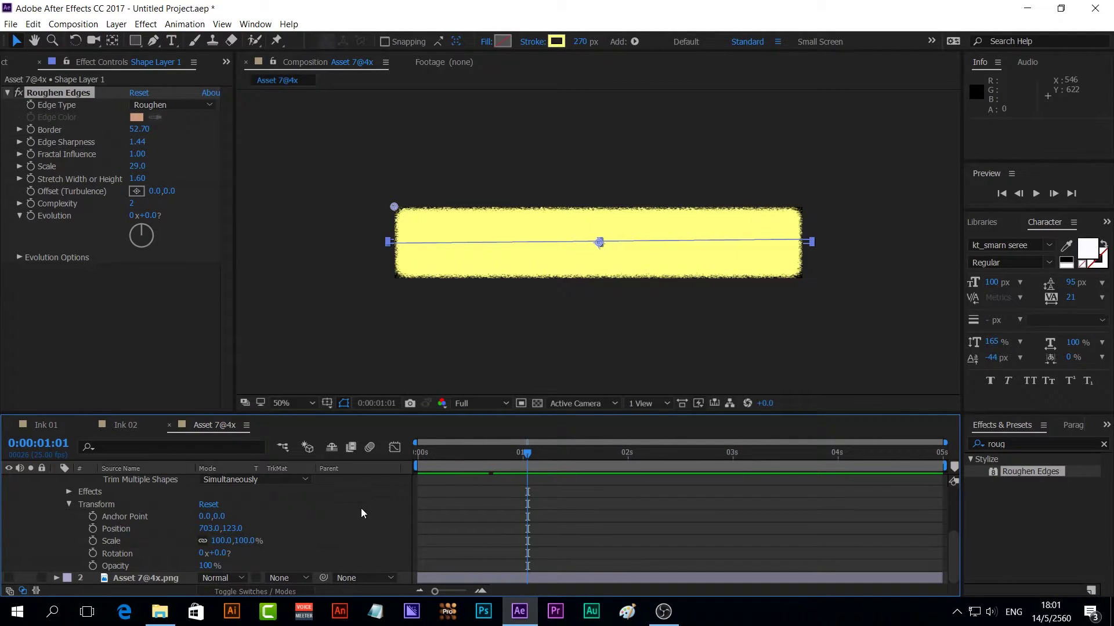
{"action": "scroll", "coordinate": [348, 516], "scroll_direction": "up", "scroll_amount": 3}
{"action": "left_click", "coordinate": [57, 481]}
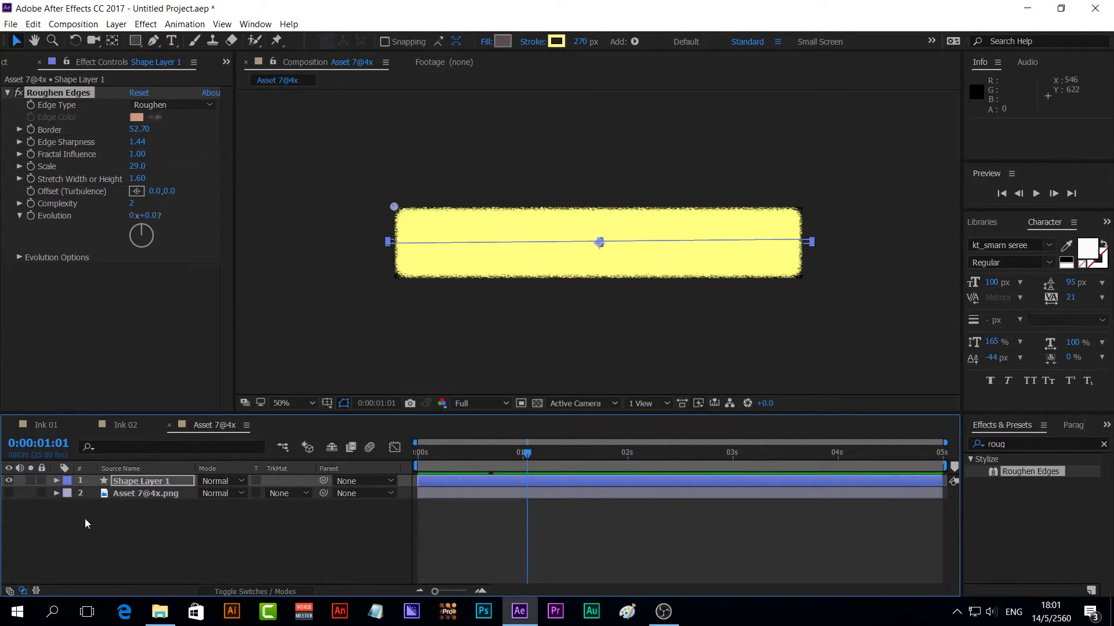
{"action": "left_click", "coordinate": [142, 534]}
{"action": "left_click", "coordinate": [305, 492]}
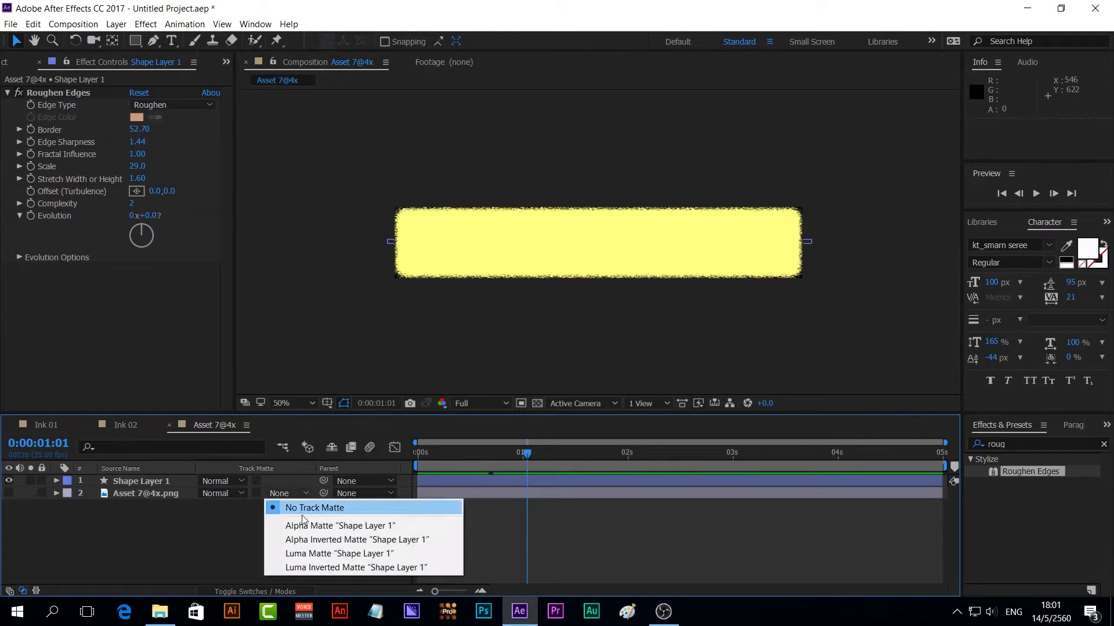
{"action": "left_click", "coordinate": [304, 524]}
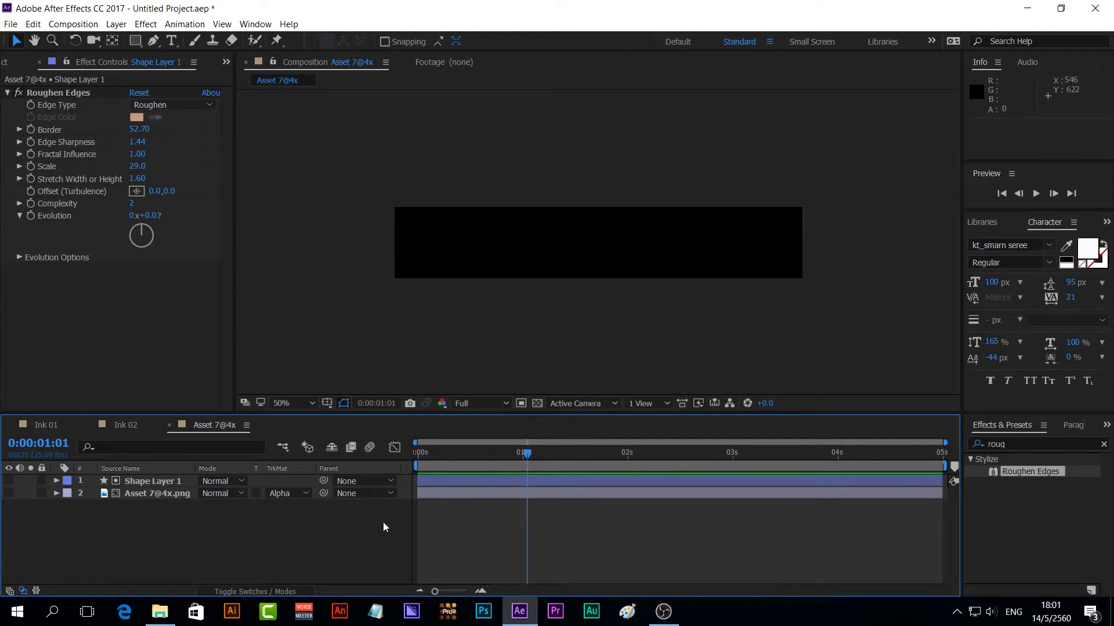
{"action": "key", "text": "n"}
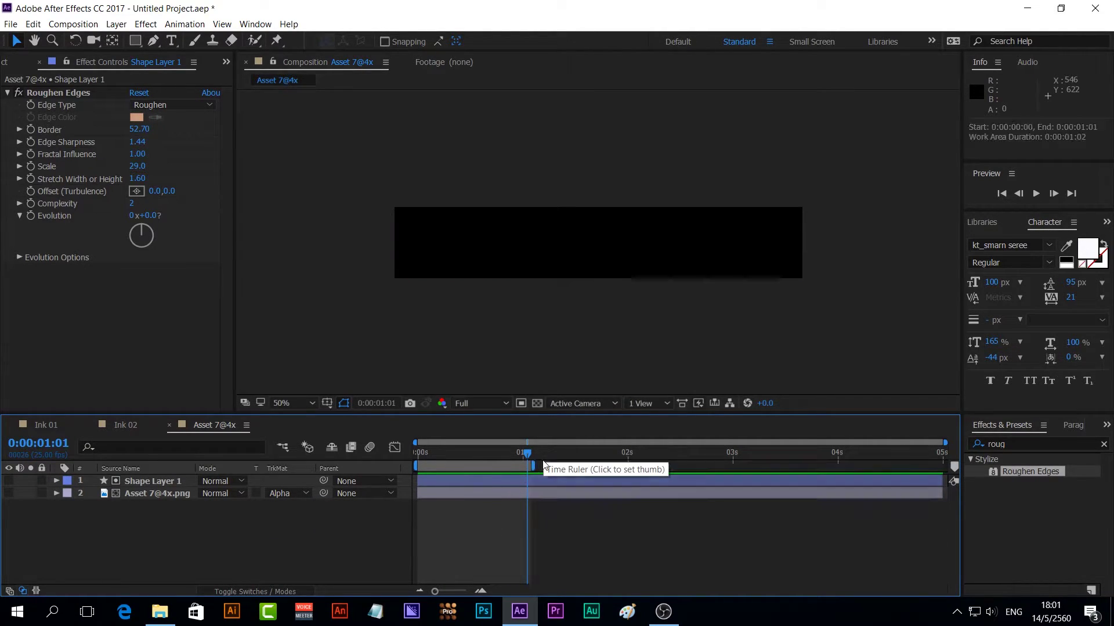
{"action": "key", "text": "space"}
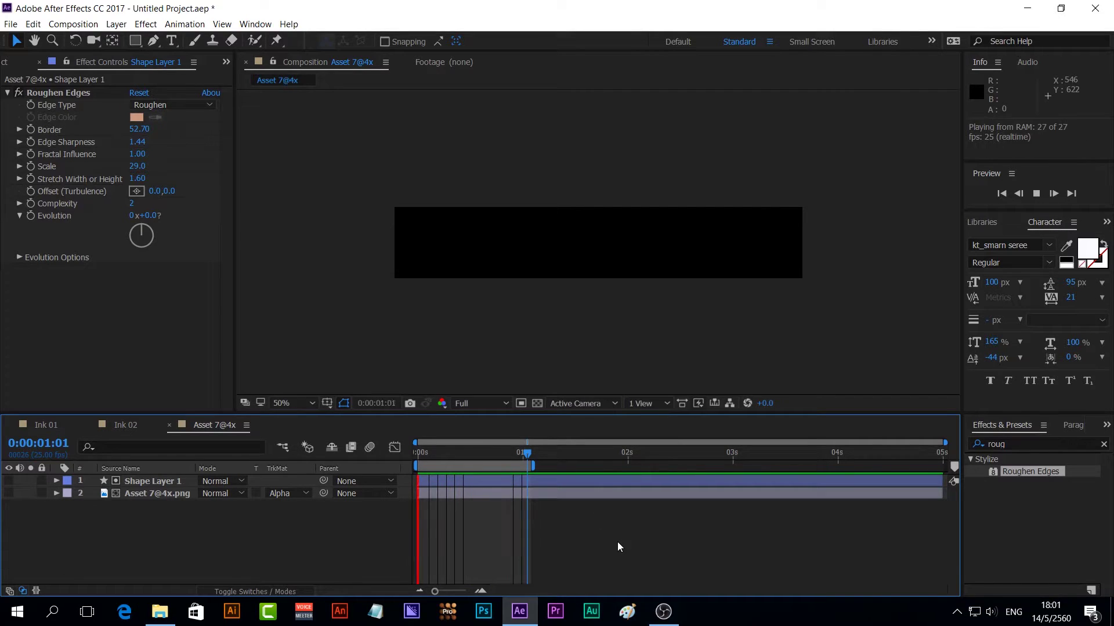
{"action": "key", "text": "space"}
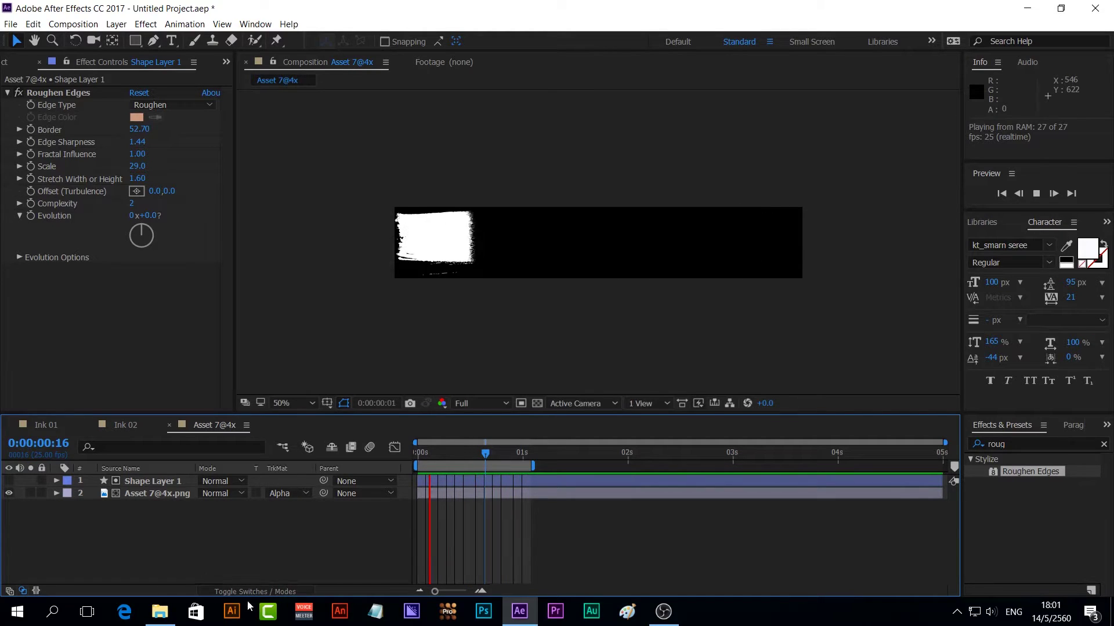
{"action": "left_click", "coordinate": [465, 456]}
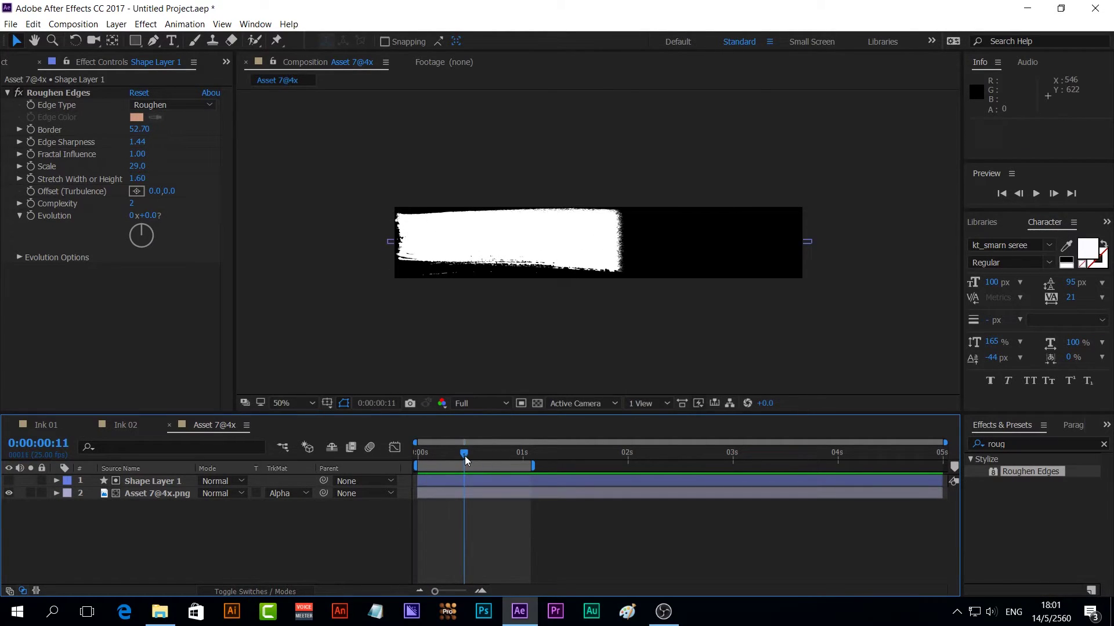
{"action": "mouse_move", "coordinate": [465, 456]}
{"action": "left_mouse_down"}
{"action": "mouse_move", "coordinate": [513, 456]}
{"action": "mouse_move", "coordinate": [419, 461]}
{"action": "mouse_move", "coordinate": [471, 461]}
{"action": "left_mouse_up"}
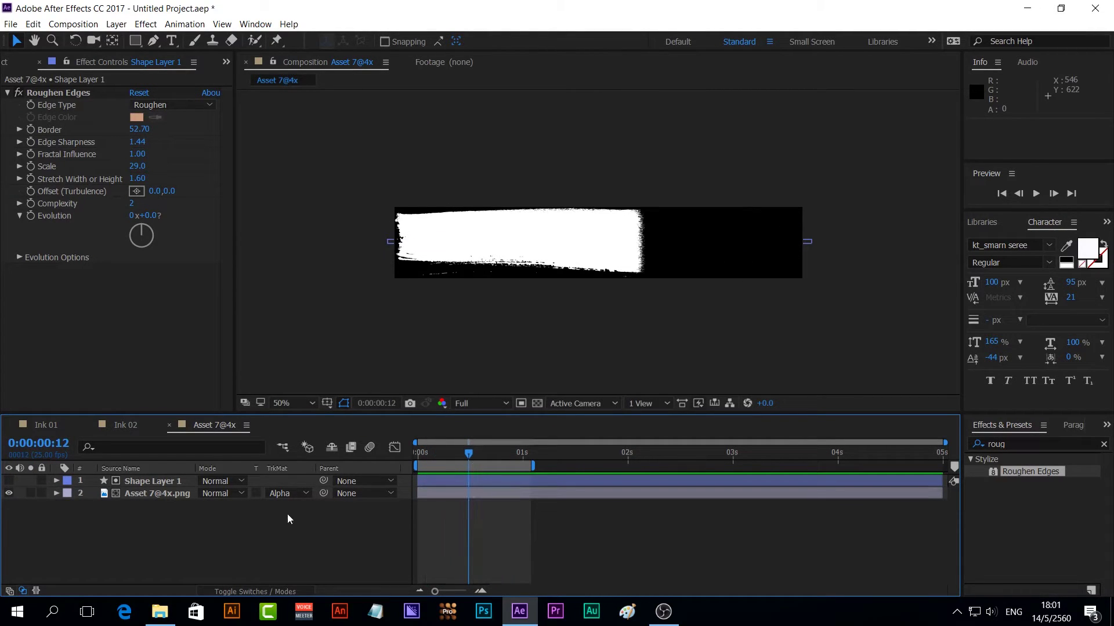
- Expose Path 1 of Shape 1 in Shape Layer 1 and pick its right end point with the Pen tool to continue the path
{"action": "left_click", "coordinate": [158, 481]}
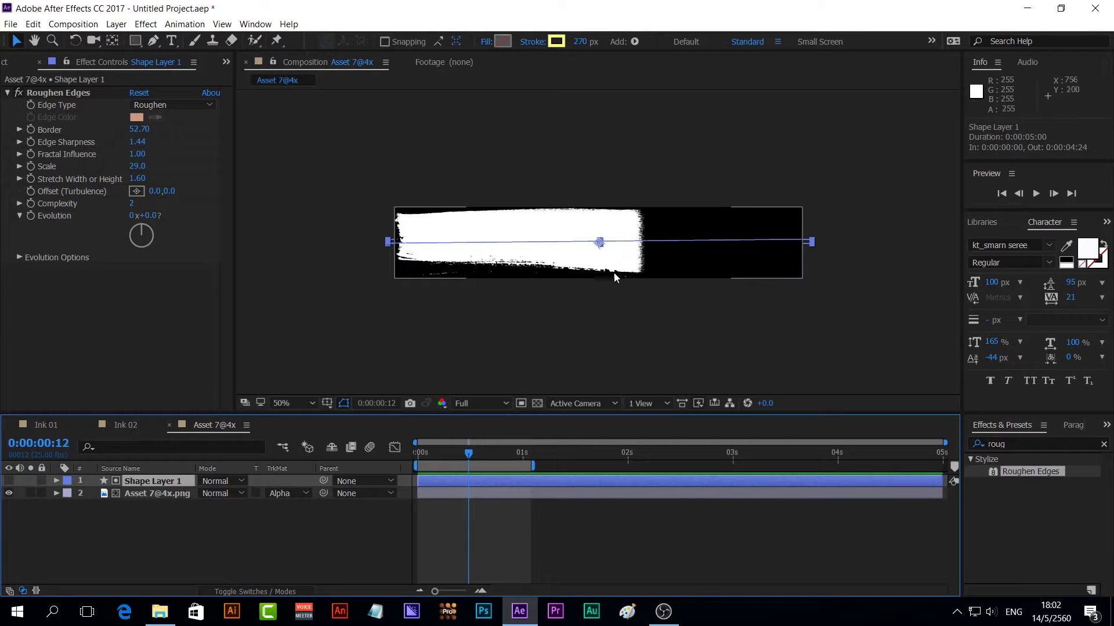
{"action": "left_click", "coordinate": [57, 482]}
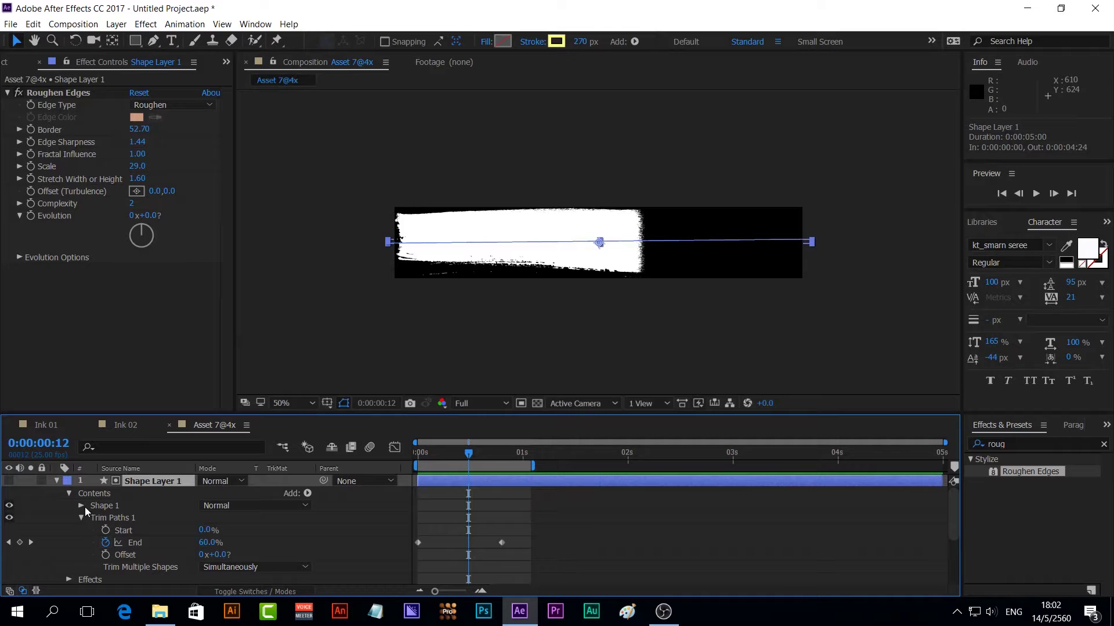
{"action": "left_click", "coordinate": [82, 506]}
{"action": "left_click", "coordinate": [109, 518]}
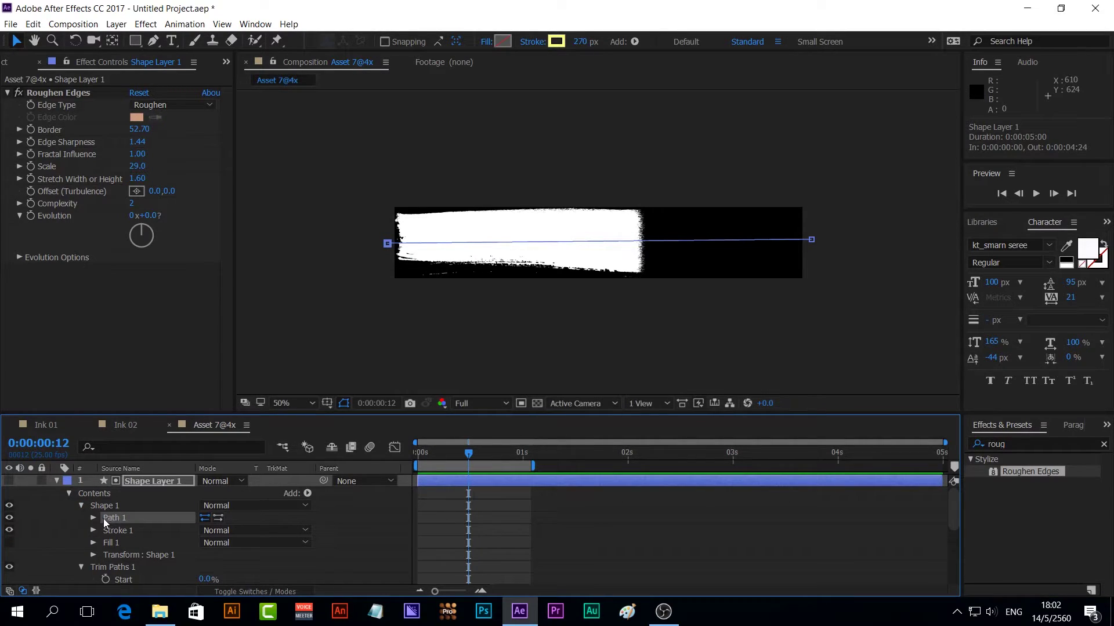
{"action": "left_click", "coordinate": [93, 518]}
{"action": "left_click", "coordinate": [141, 530]}
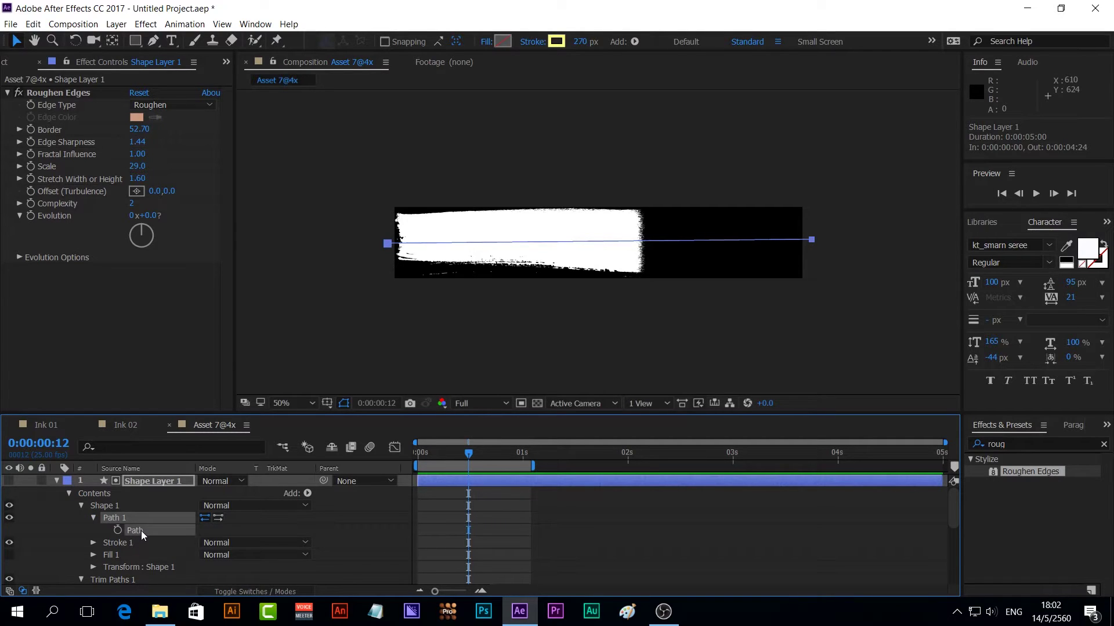
{"action": "left_click", "coordinate": [153, 41]}
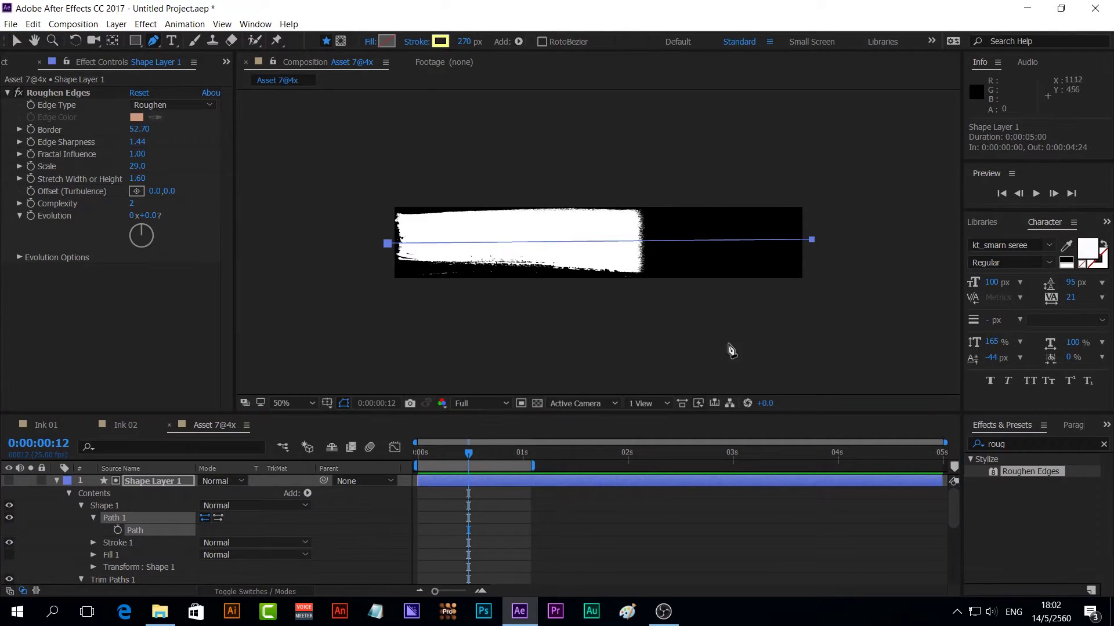
{"action": "left_click", "coordinate": [163, 507]}
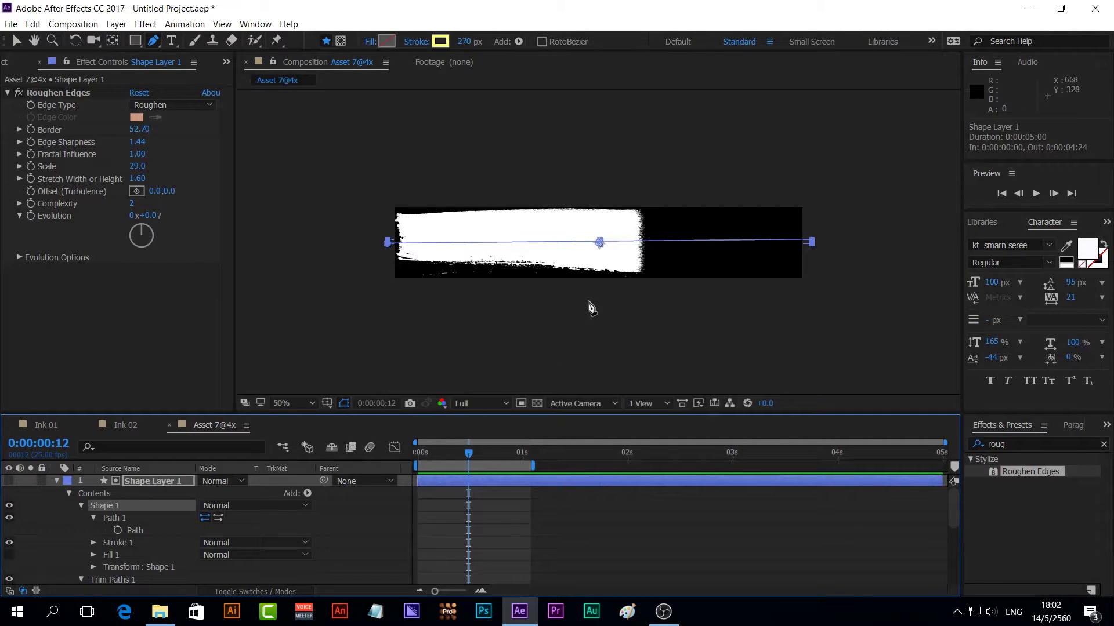
{"action": "left_click", "coordinate": [812, 242]}
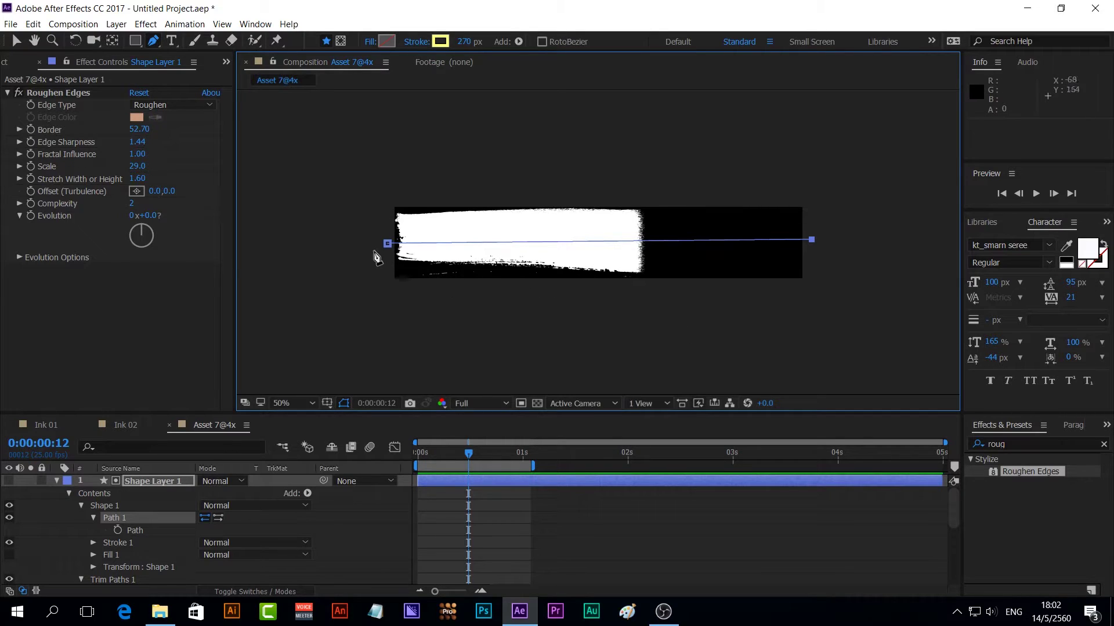
- Extend Path 1 with four zigzag points below the brush stroke and scrub back to frame 8
{"action": "left_click", "coordinate": [398, 300]}
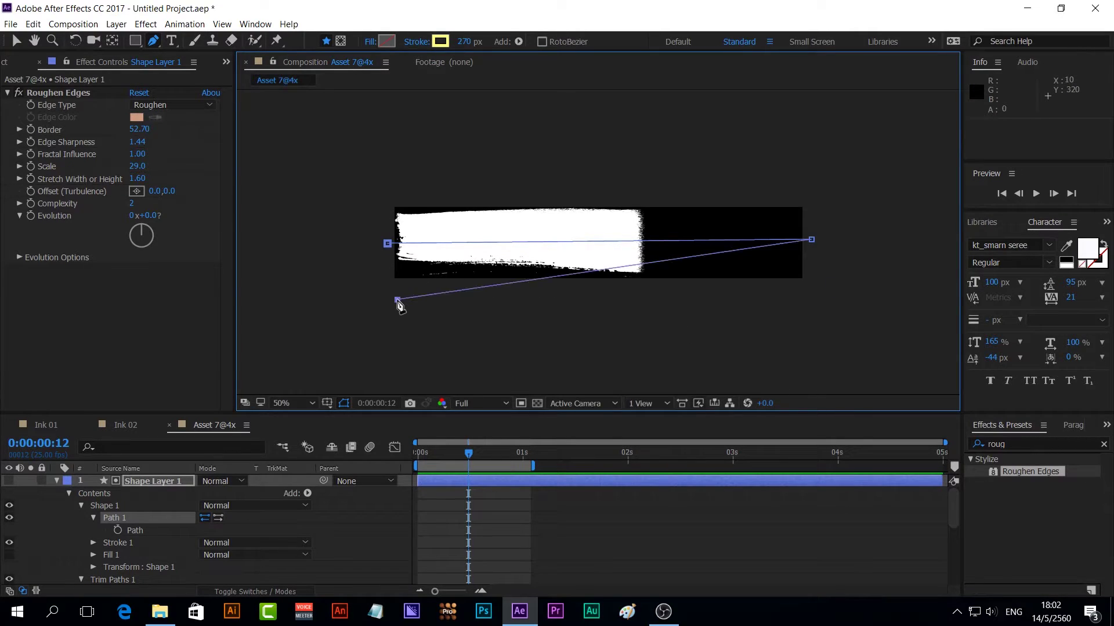
{"action": "left_click", "coordinate": [799, 311]}
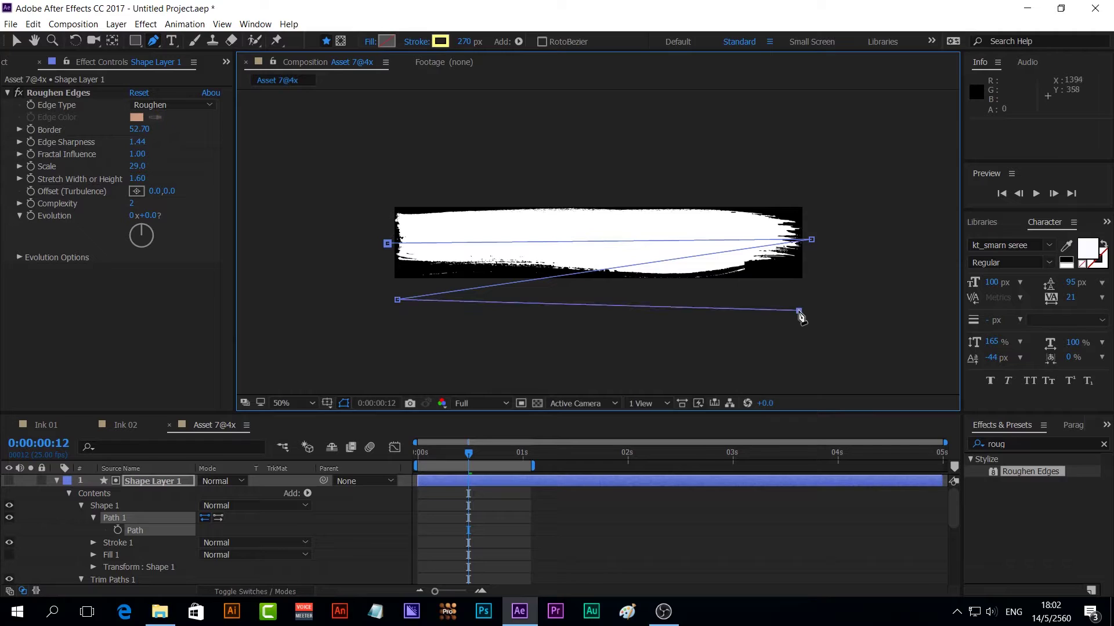
{"action": "left_click", "coordinate": [393, 353]}
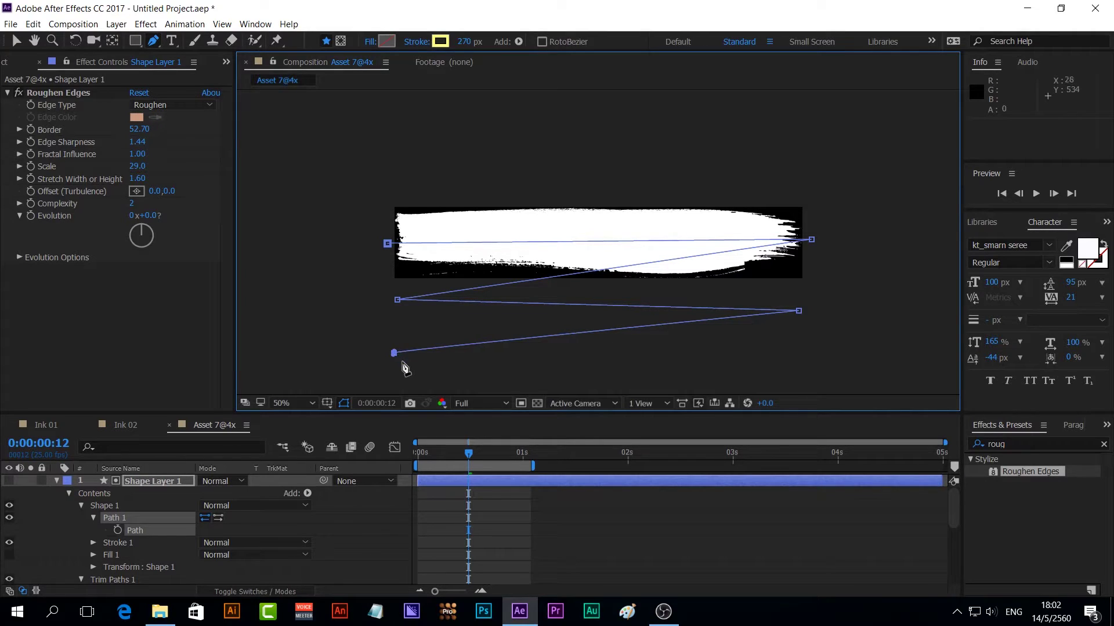
{"action": "left_click", "coordinate": [804, 366]}
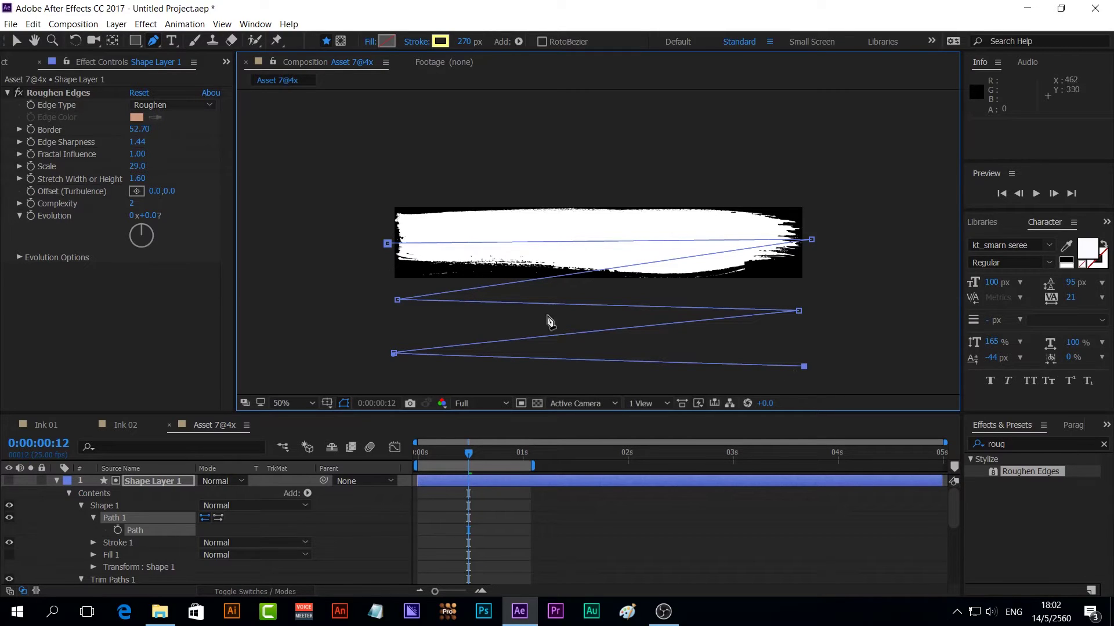
{"action": "mouse_move", "coordinate": [468, 452]}
{"action": "left_mouse_down"}
{"action": "mouse_move", "coordinate": [531, 460]}
{"action": "mouse_move", "coordinate": [450, 462]}
{"action": "left_mouse_up"}
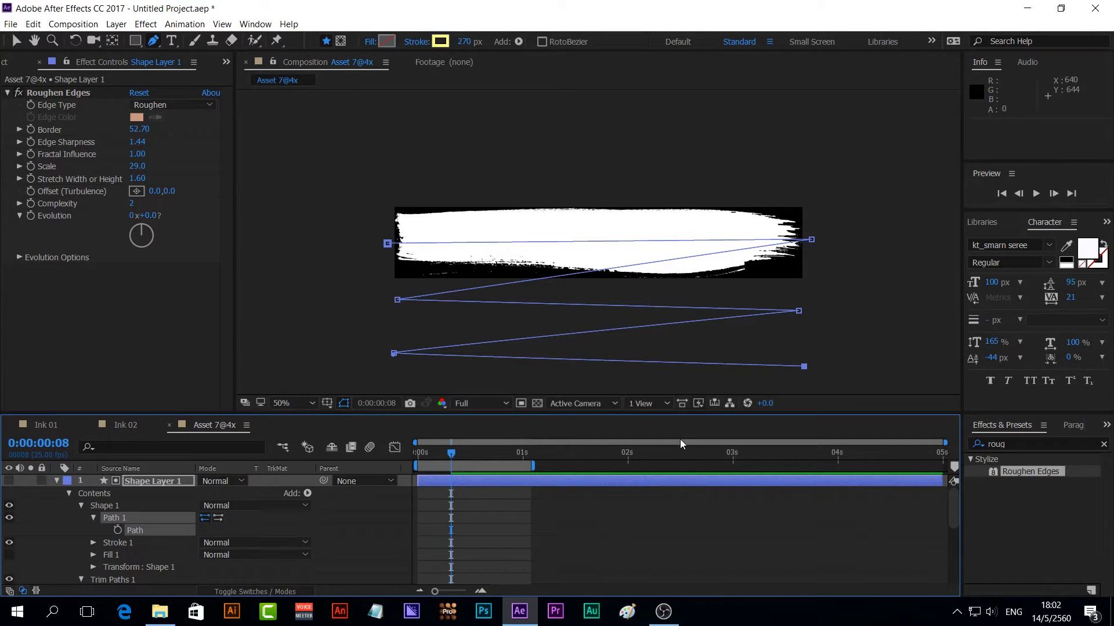
- Undo the four added path points and scrub to frame 9
{"action": "key", "text": "ctrl+z"}
{"action": "key", "text": "ctrl+z"}
{"action": "key", "text": "ctrl+z"}
{"action": "key", "text": "ctrl+z"}
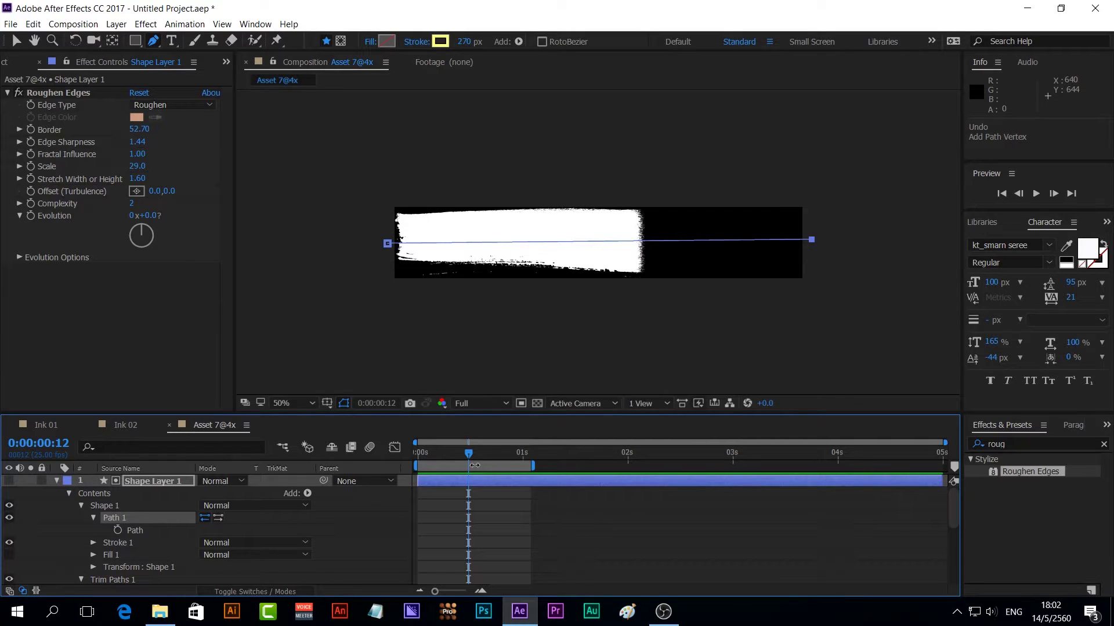
{"action": "mouse_move", "coordinate": [468, 455]}
{"action": "left_mouse_down"}
{"action": "mouse_move", "coordinate": [502, 449]}
{"action": "mouse_move", "coordinate": [456, 454]}
{"action": "left_mouse_up"}
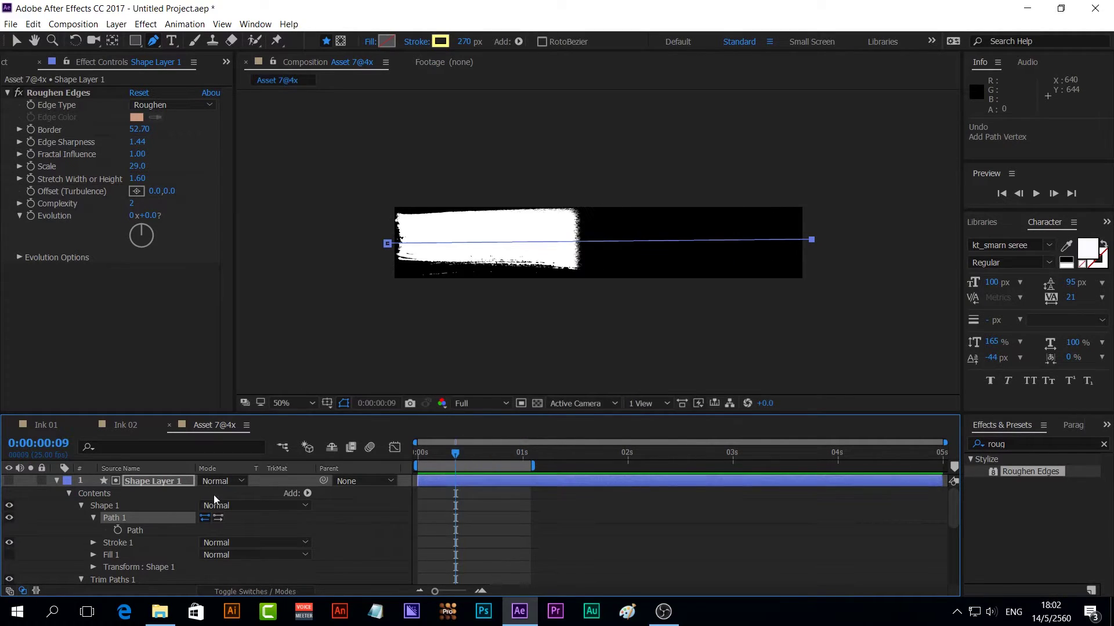
- Collapse the properties of Shape Layer 1 and preview the brush stroke's reveal animation
{"action": "left_click", "coordinate": [57, 481]}
{"action": "key", "text": "space"}
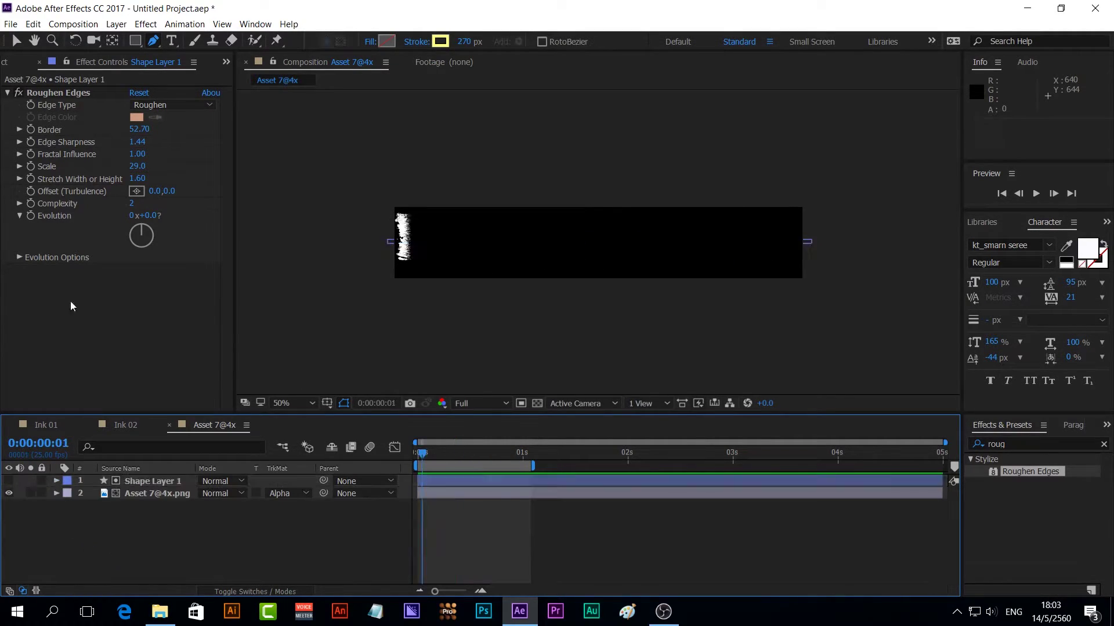
{"action": "left_click", "coordinate": [5, 62]}
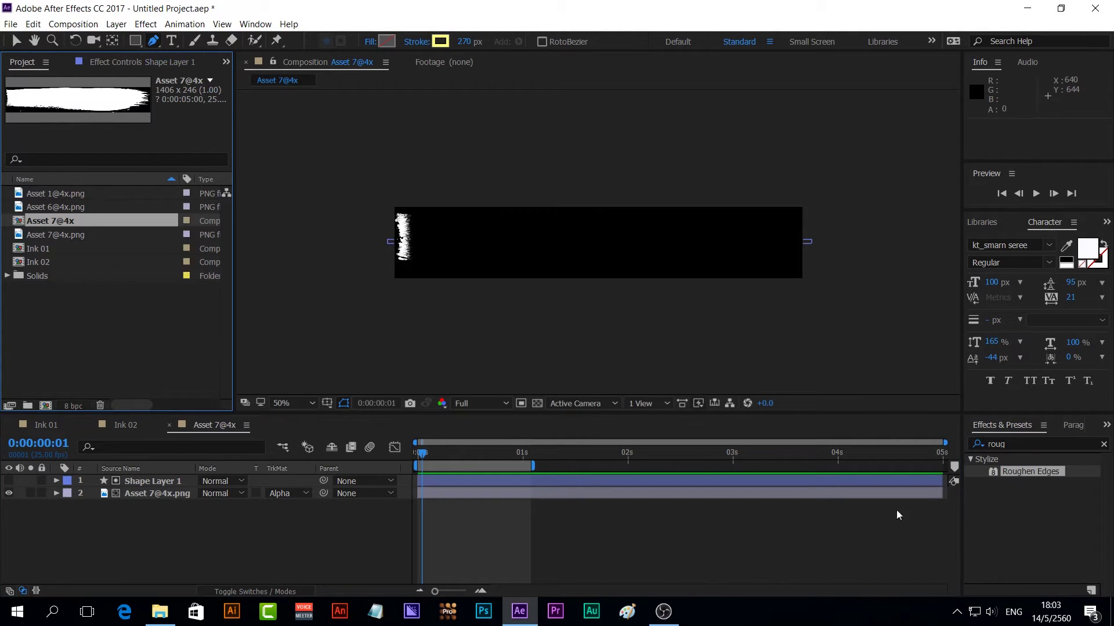
{"action": "right_click", "coordinate": [172, 534]}
{"action": "mouse_move", "coordinate": [234, 393]}
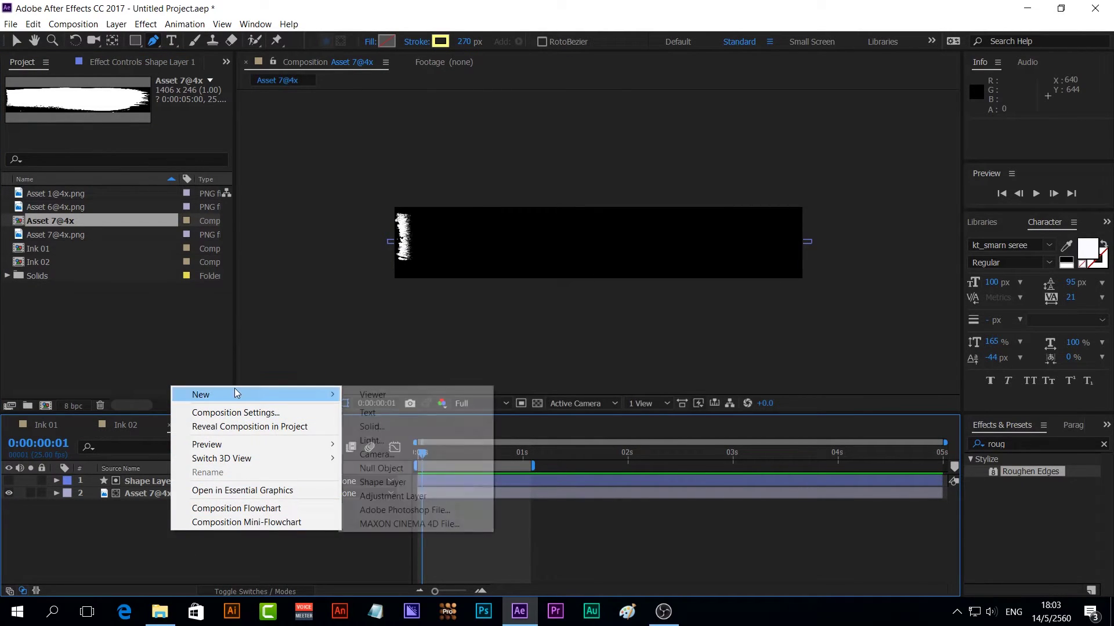
{"action": "left_click", "coordinate": [81, 541]}
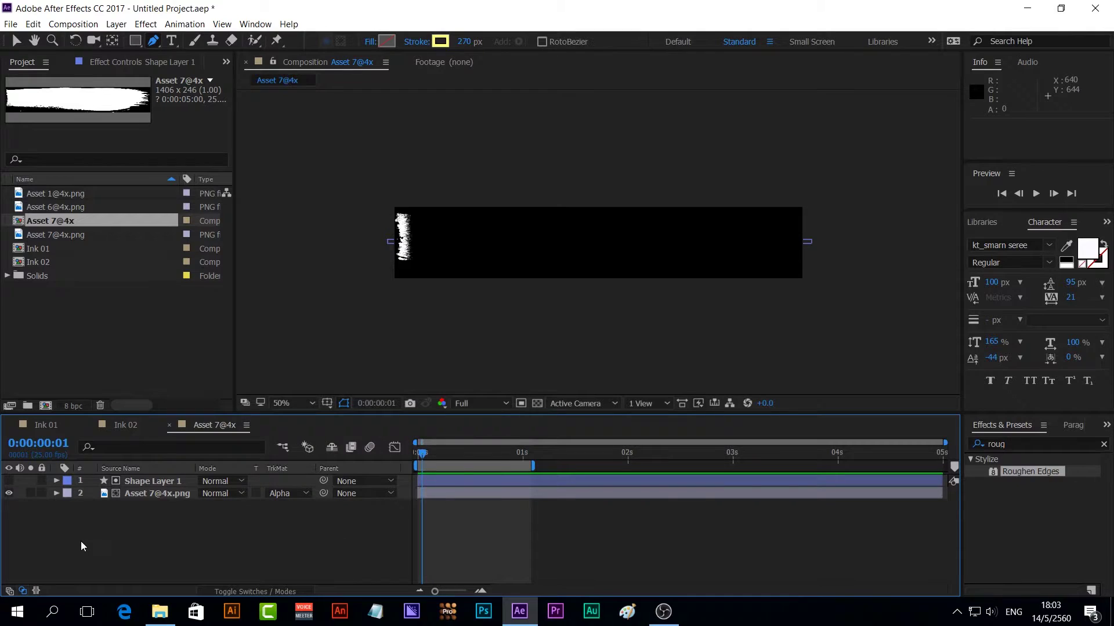
- Copy the adjustment layer from the Ink 02 composition into the Asset 7@4x composition
{"action": "left_click", "coordinate": [125, 424]}
{"action": "left_click", "coordinate": [127, 480]}
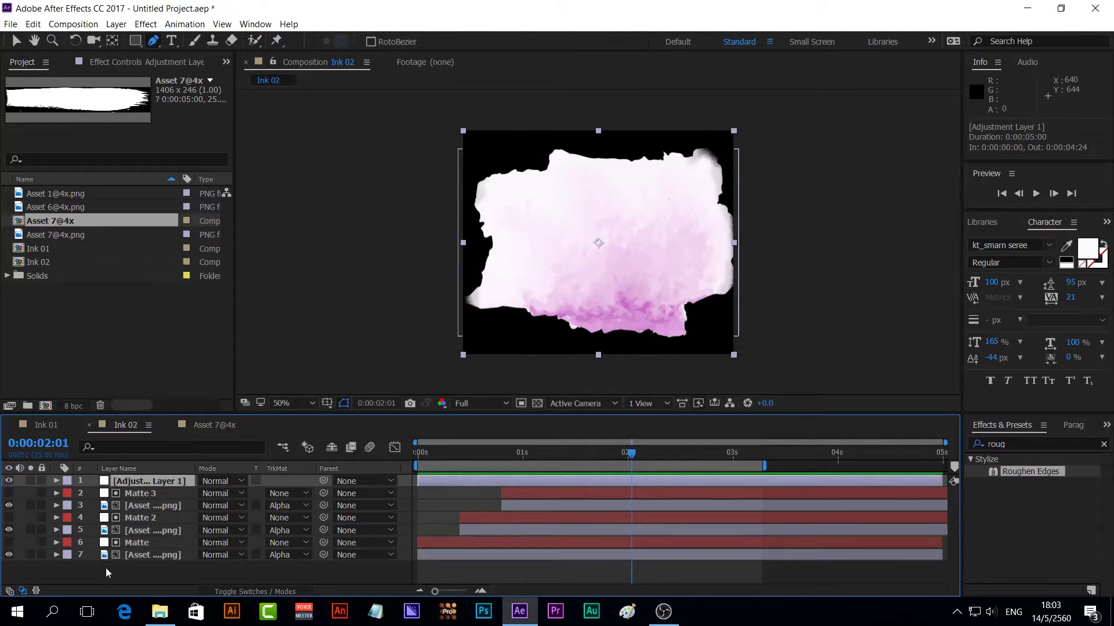
{"action": "left_click", "coordinate": [208, 425]}
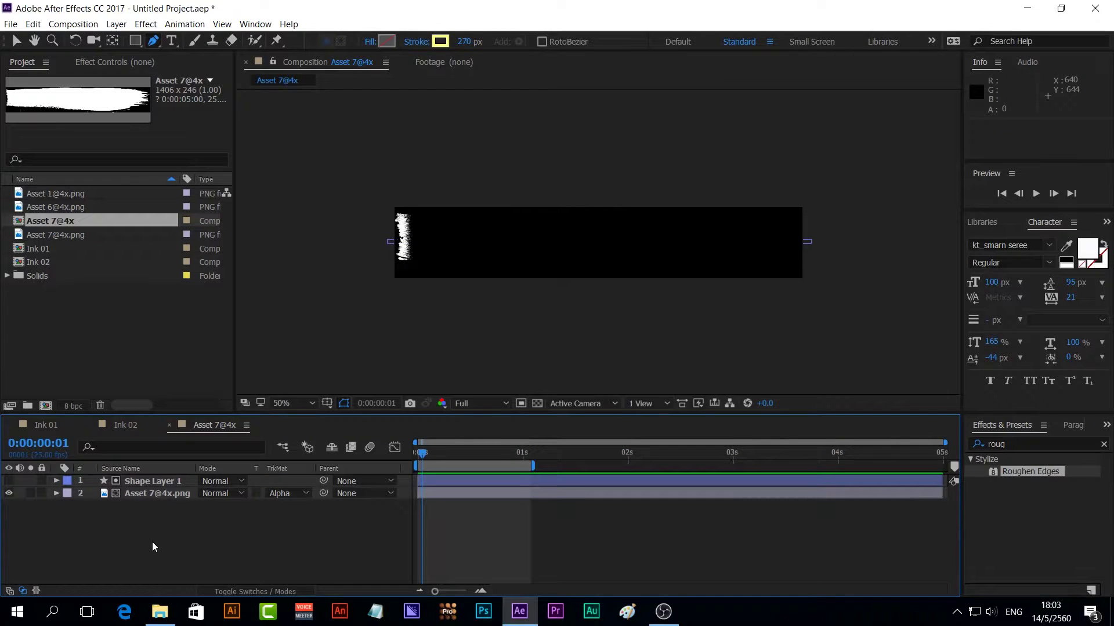
{"action": "key", "text": "ctrl+v"}
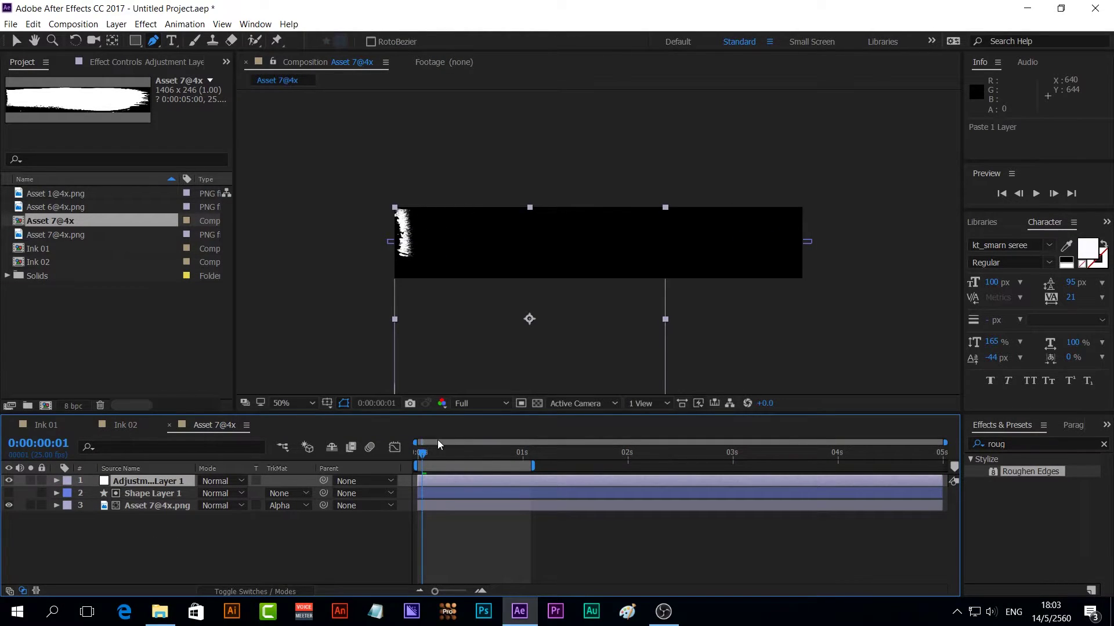
- Extend the work area to about 2 seconds and move the adjustment layer's last Turbulent Displace Amount keyframe to 0:00:00:23
{"action": "left_click_drag", "start_coordinate": [533, 467], "coordinate": [625, 467]}
{"action": "left_click", "coordinate": [159, 495]}
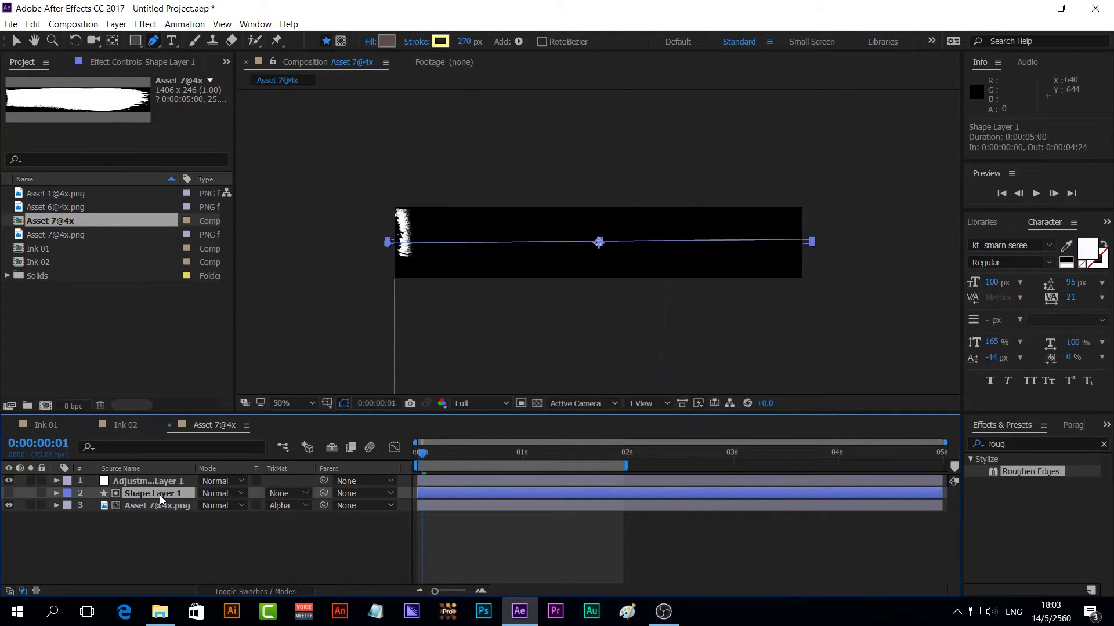
{"action": "key", "text": "u"}
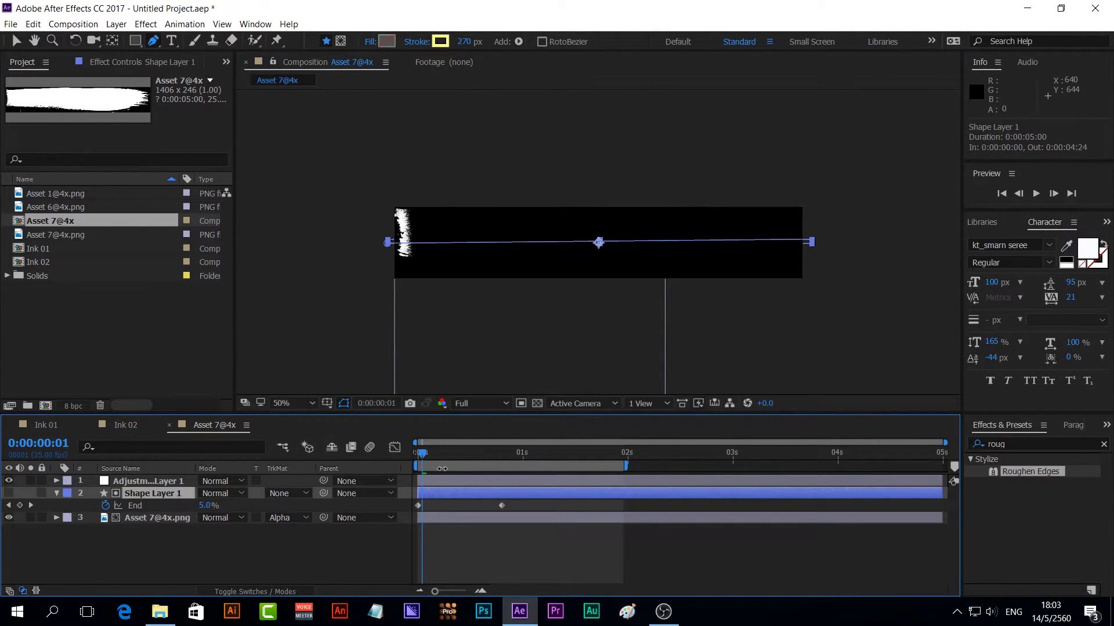
{"action": "left_click", "coordinate": [165, 481]}
{"action": "key", "text": "u"}
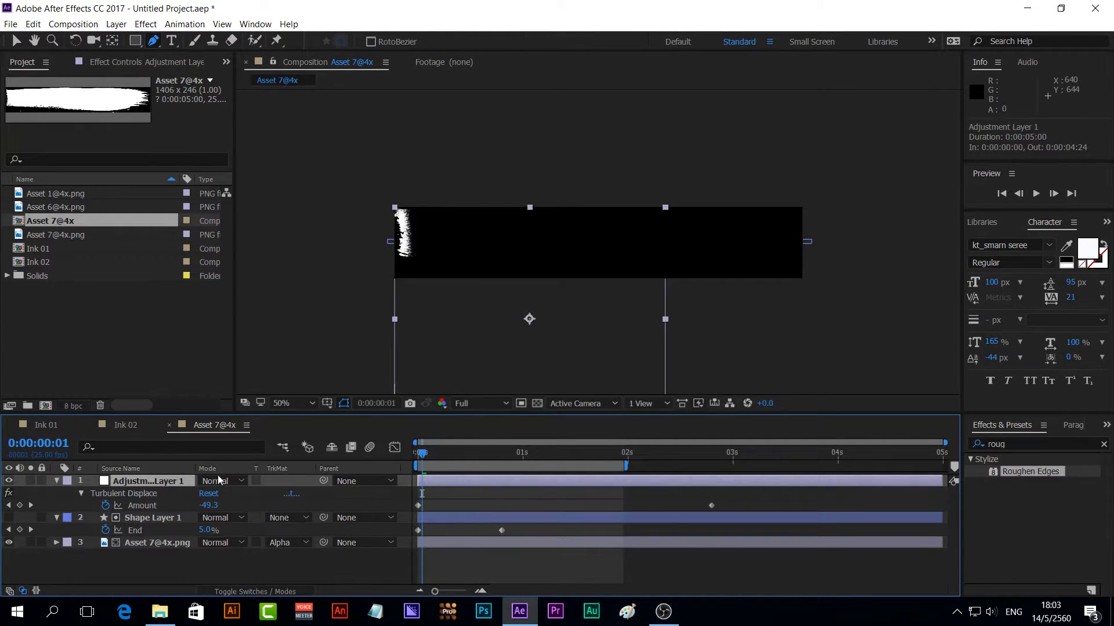
{"action": "left_click_drag", "start_coordinate": [712, 505], "coordinate": [514, 510]}
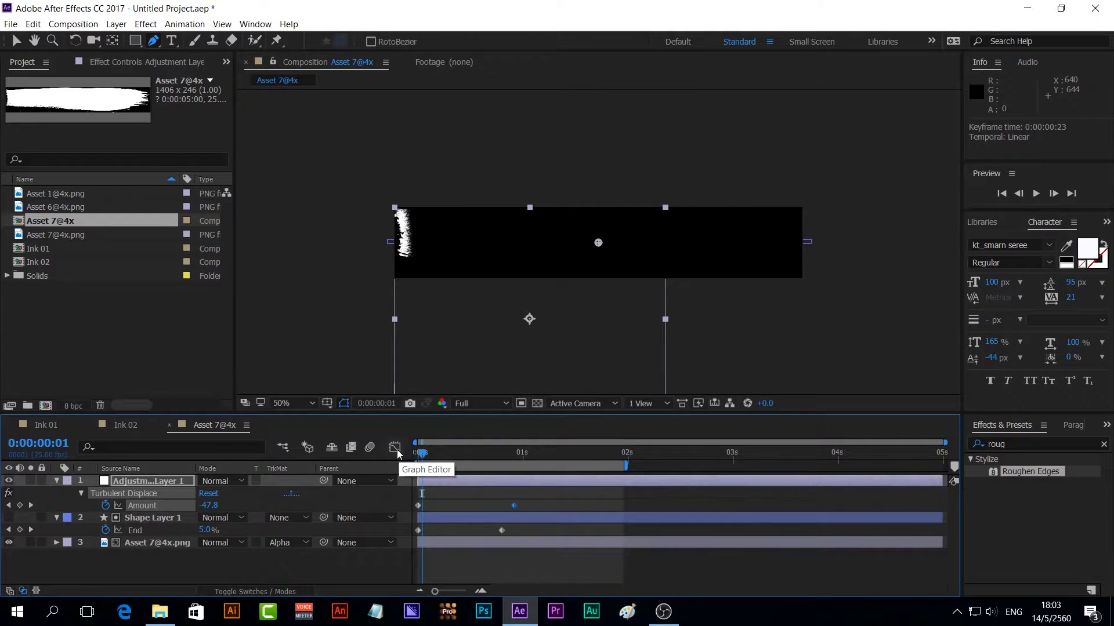
- End the work area of the Asset 7@4x composition at 0:00:01:02
{"action": "left_click", "coordinate": [550, 463]}
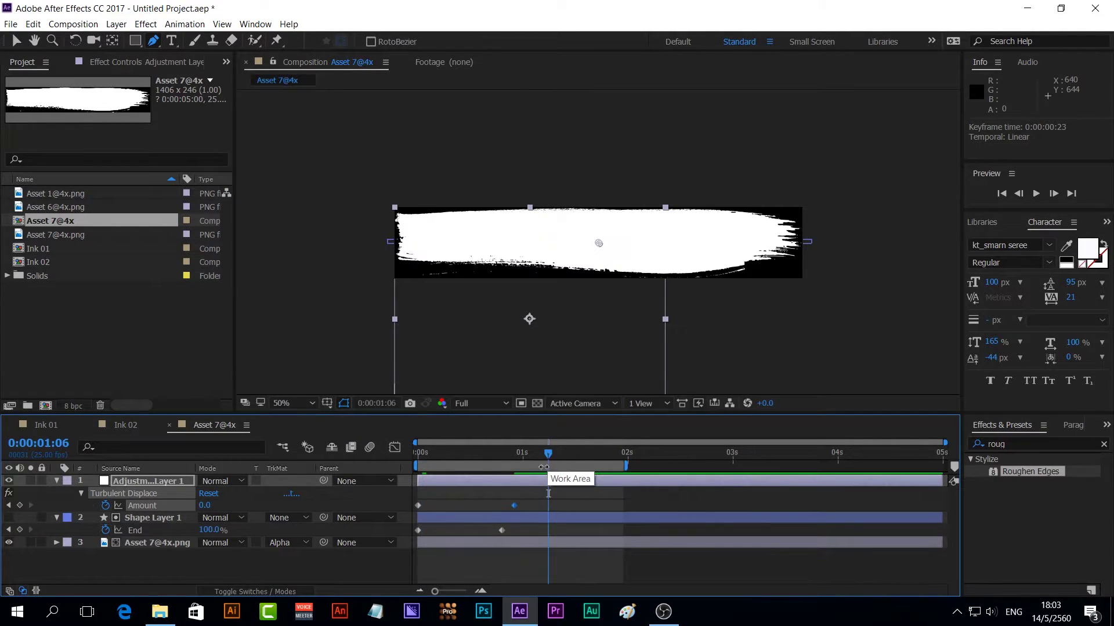
{"action": "left_click", "coordinate": [531, 454]}
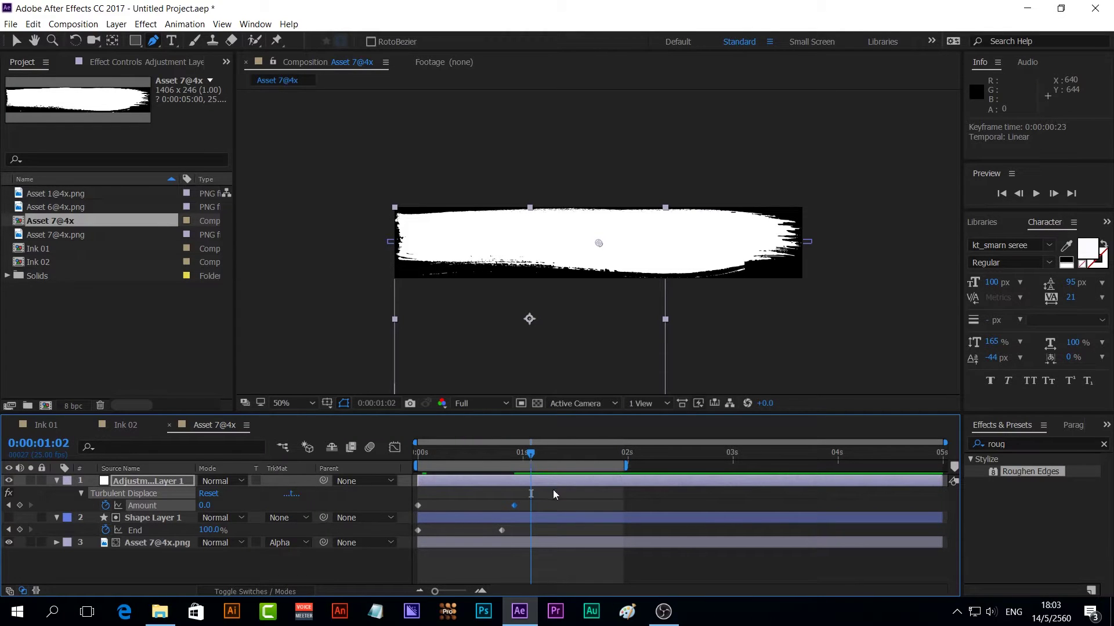
{"action": "key", "text": "n"}
- Reduce the Turbulent Displace Size on the adjustment layer to 26 and preview the animation
{"action": "mouse_move", "coordinate": [531, 454]}
{"action": "left_mouse_down"}
{"action": "mouse_move", "coordinate": [402, 467]}
{"action": "mouse_move", "coordinate": [510, 454]}
{"action": "left_mouse_up"}
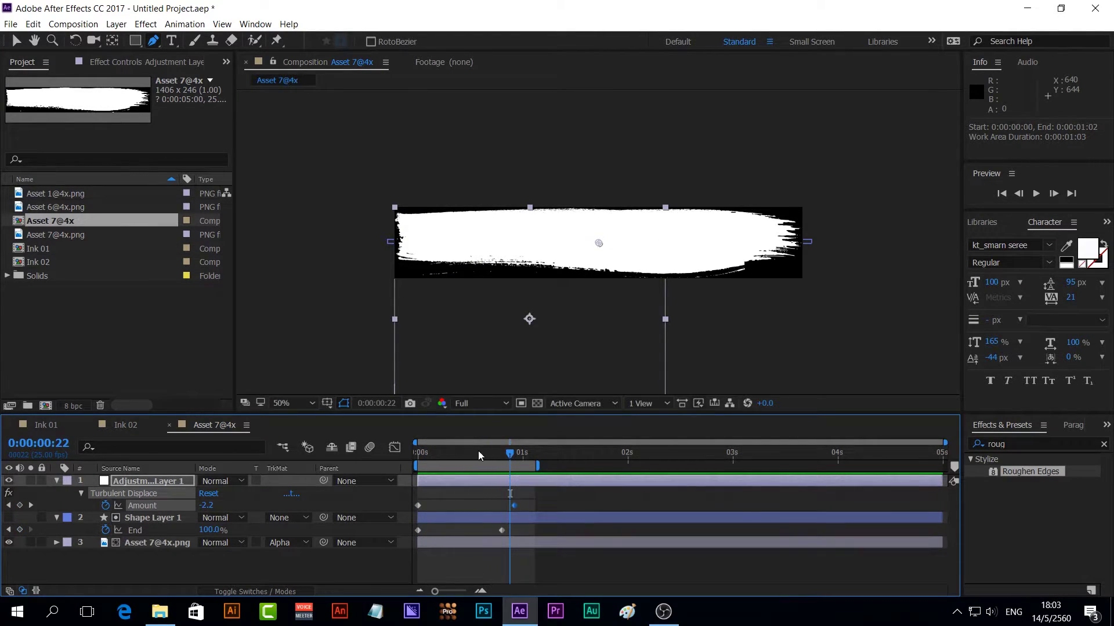
{"action": "left_click", "coordinate": [154, 62]}
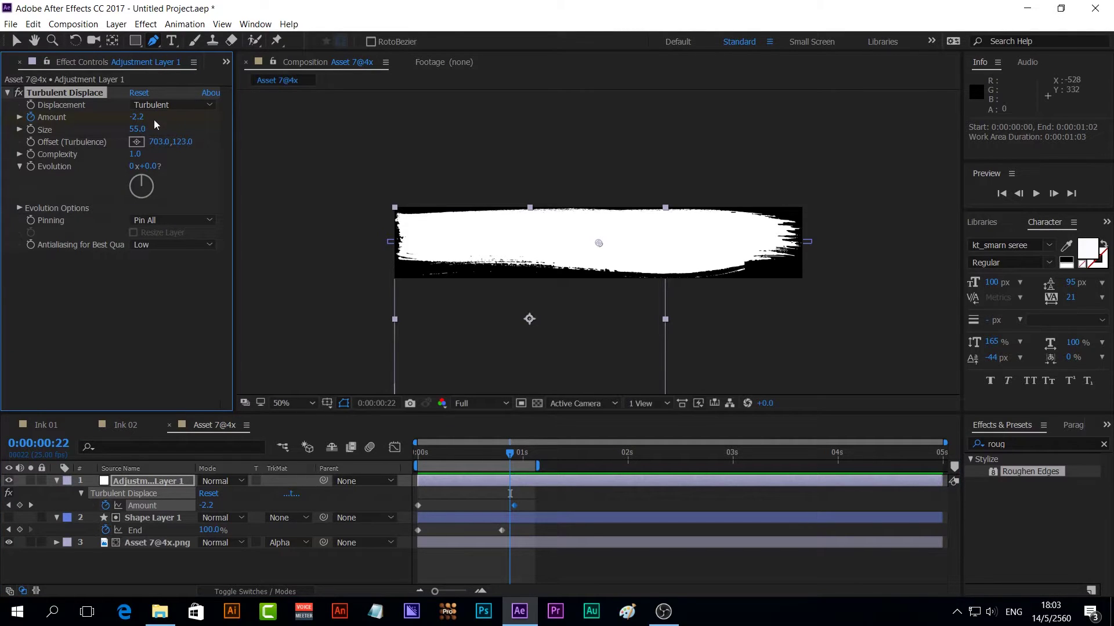
{"action": "left_click_drag", "start_coordinate": [140, 130], "coordinate": [123, 133]}
{"action": "key", "text": "space"}
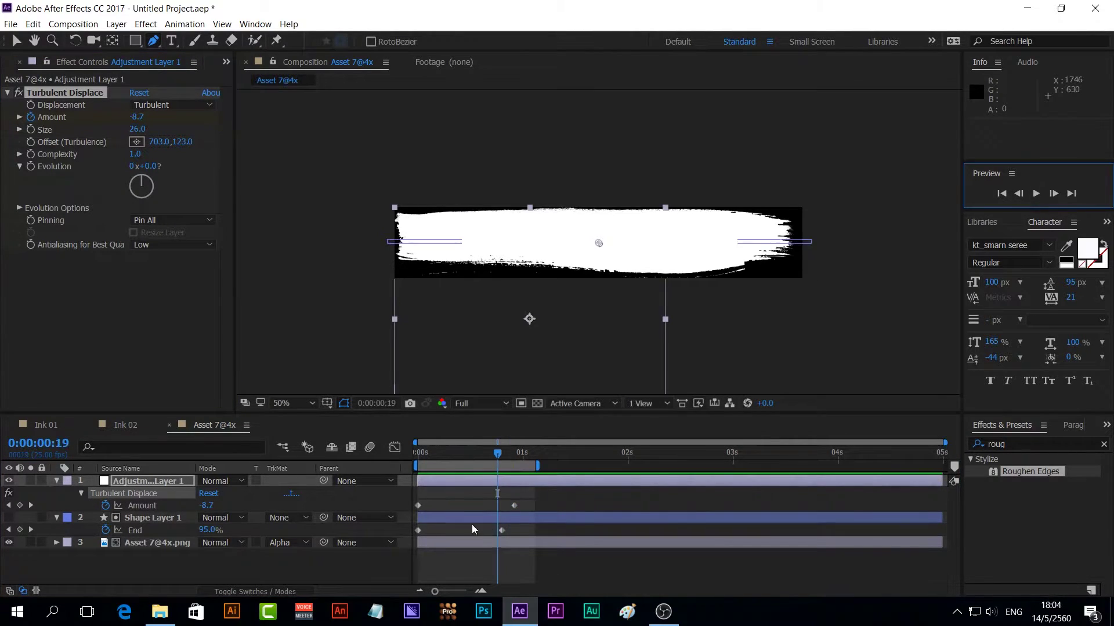
- Apply Easy Ease to both End keyframes of Shape Layer 1's trimmed path
{"action": "left_click_drag", "start_coordinate": [550, 524], "coordinate": [499, 531]}
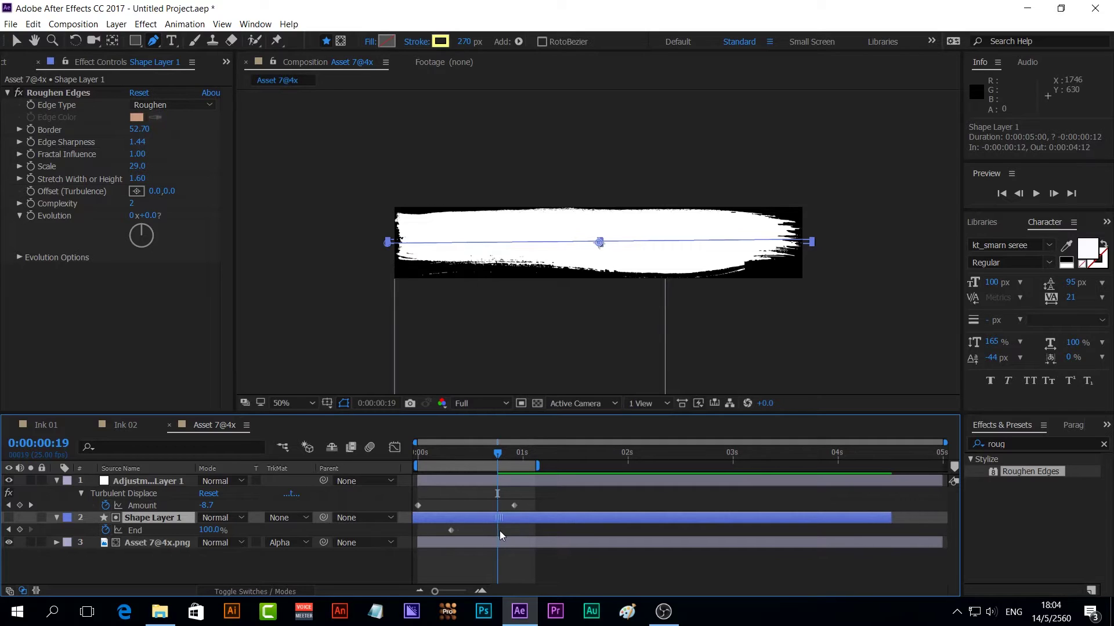
{"action": "key", "text": "ctrl+z"}
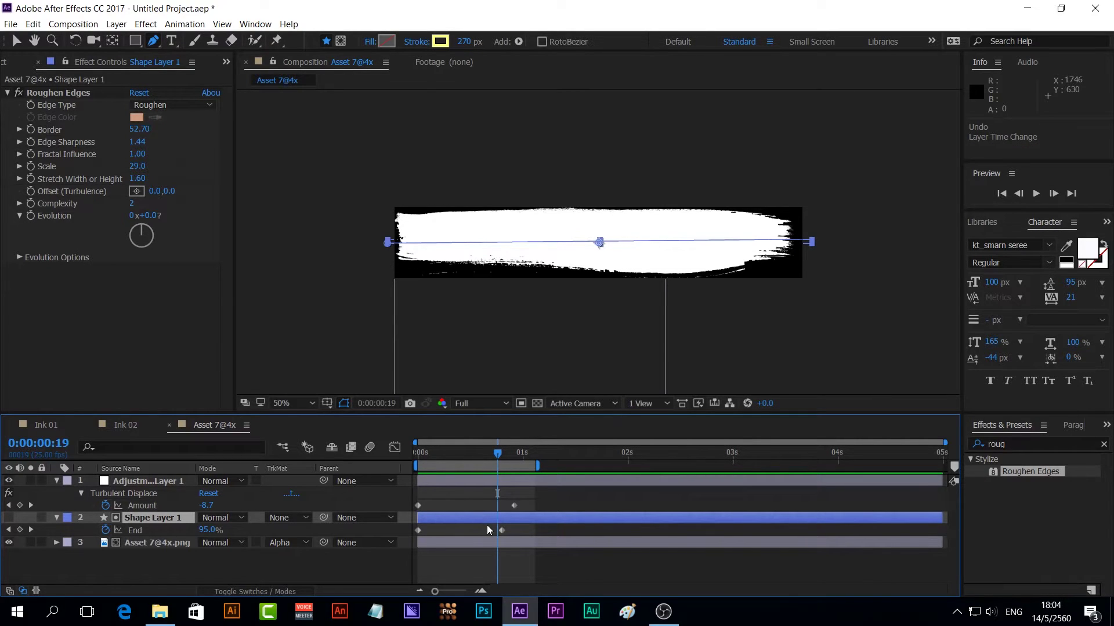
{"action": "left_click_drag", "start_coordinate": [513, 527], "coordinate": [412, 537]}
{"action": "key", "text": "F9"}
- Reshape the End property's speed graph so the stroke reveals fast early and slows gradually, and preview the animation
{"action": "left_click", "coordinate": [394, 447]}
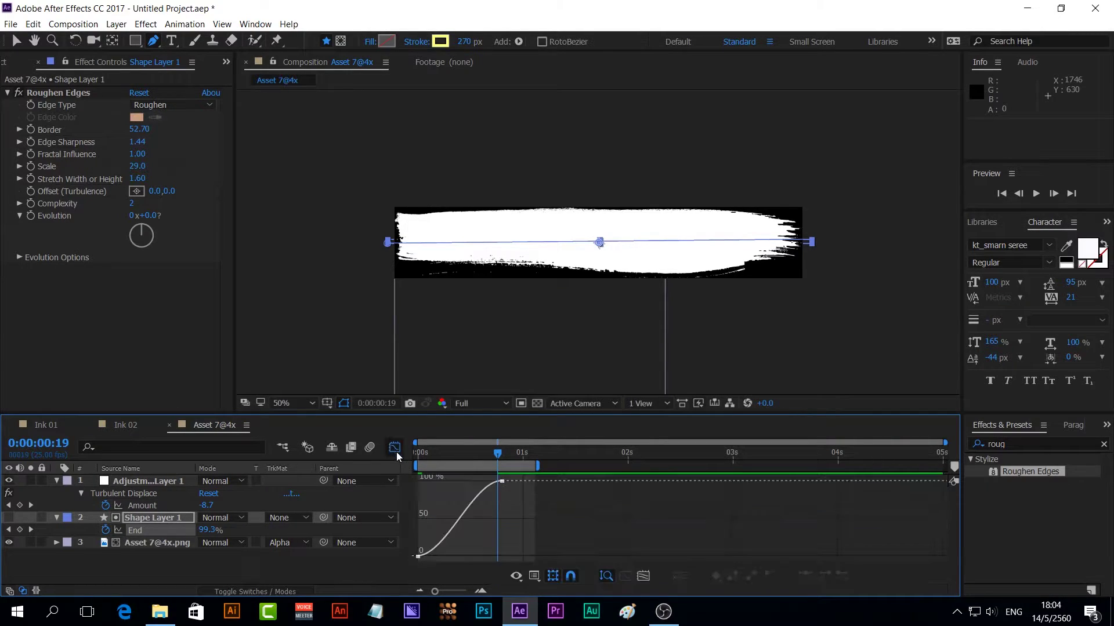
{"action": "left_click", "coordinate": [532, 578]}
{"action": "left_click", "coordinate": [577, 457]}
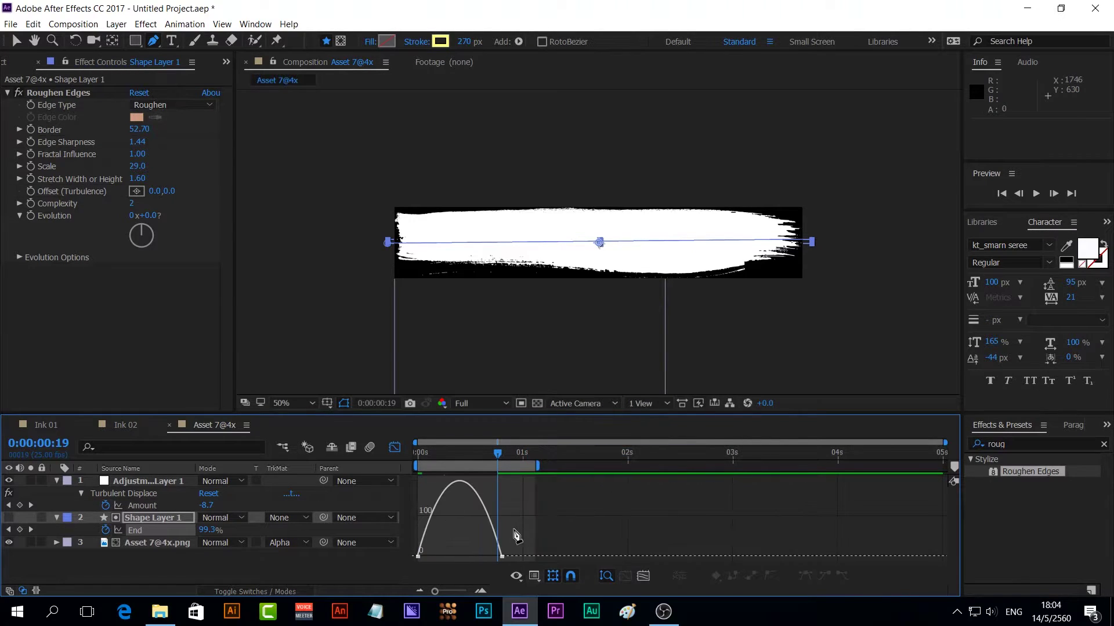
{"action": "key", "text": "v"}
{"action": "left_click_drag", "start_coordinate": [487, 558], "coordinate": [468, 560]}
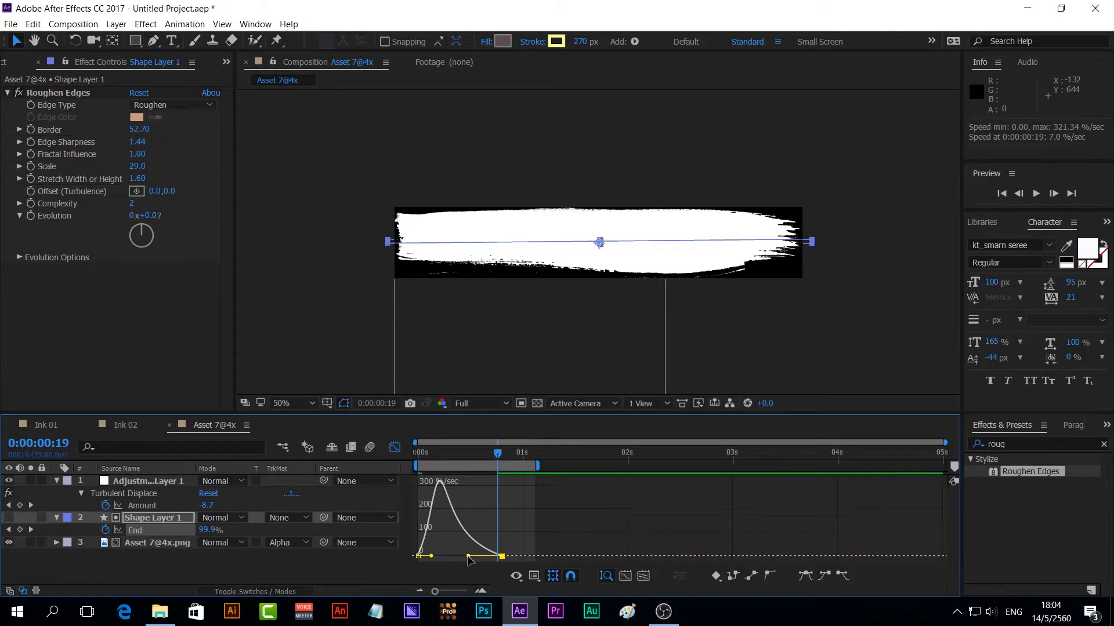
{"action": "left_click", "coordinate": [395, 447]}
{"action": "left_click", "coordinate": [355, 562]}
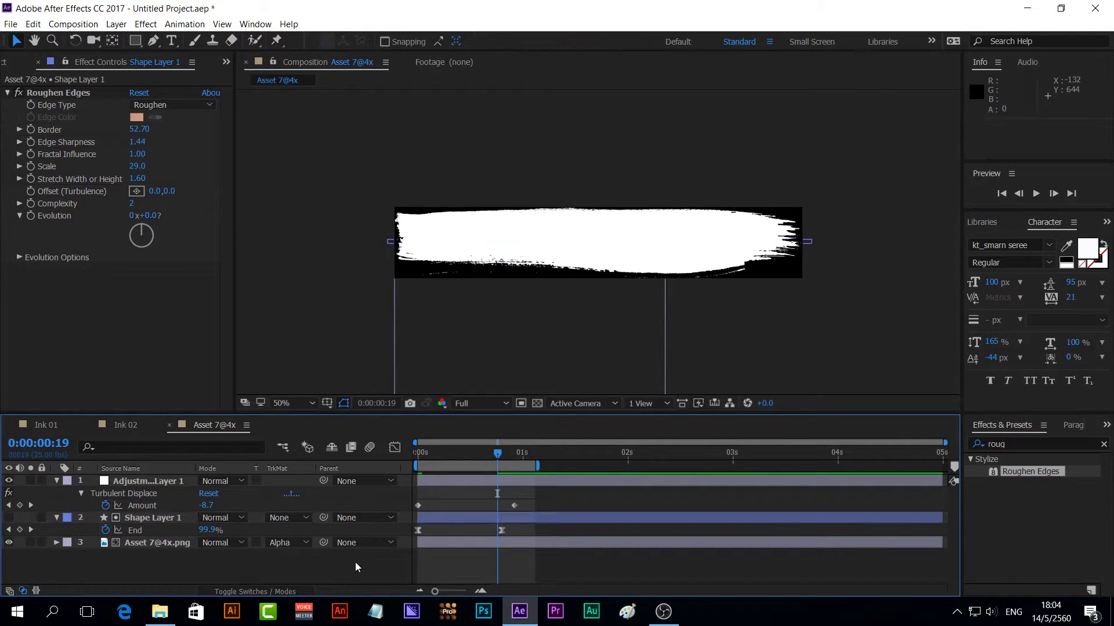
{"action": "key", "text": "space"}
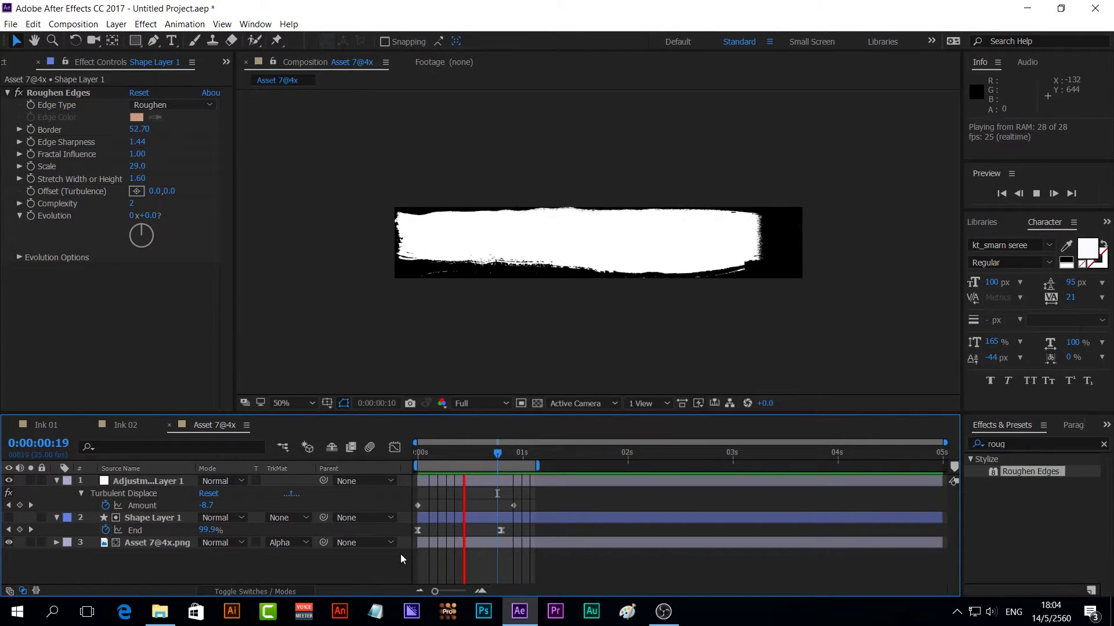
- Lower the adjustment layer's Turbulent Displace Size to 9 and preview the stroke animation
{"action": "left_click", "coordinate": [477, 454]}
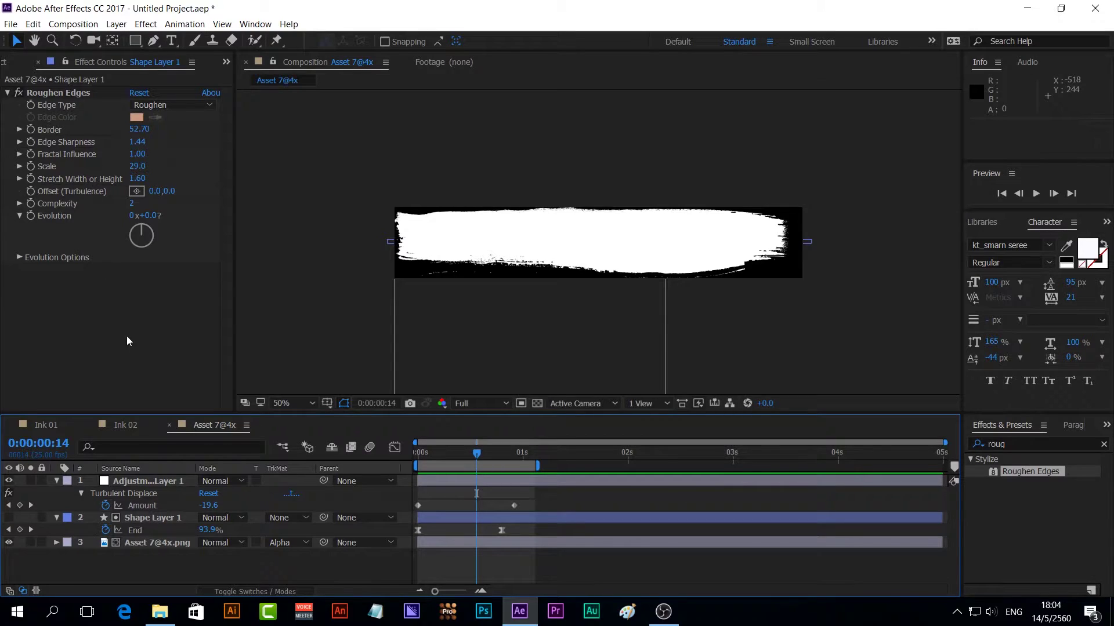
{"action": "left_click", "coordinate": [160, 480]}
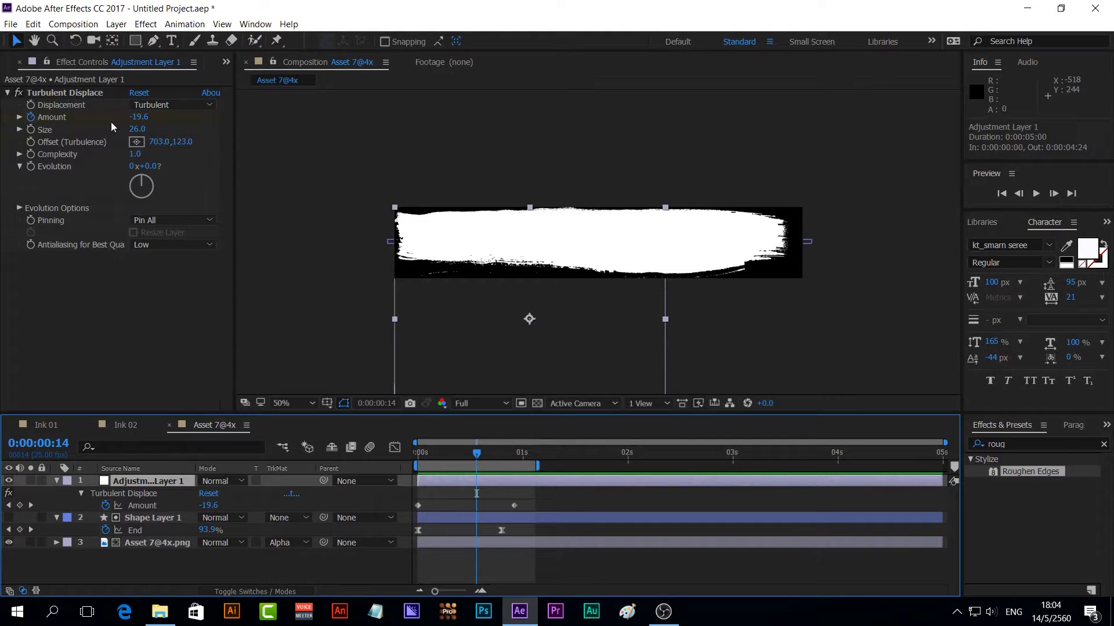
{"action": "left_click_drag", "start_coordinate": [137, 129], "coordinate": [122, 133]}
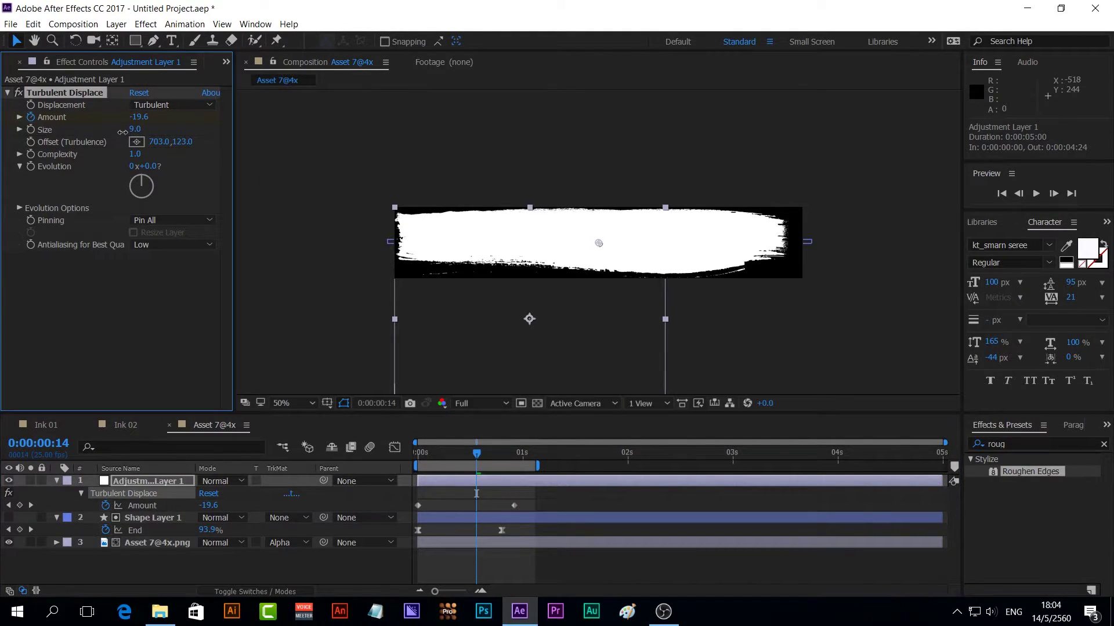
{"action": "key", "text": "space"}
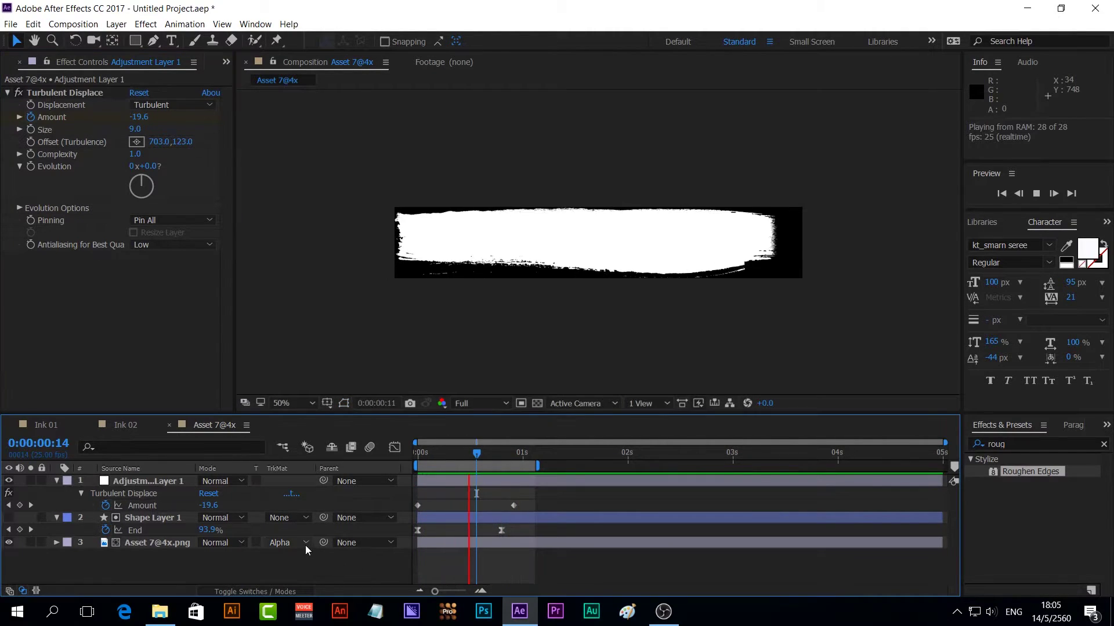
- Set the adjustment layer's Turbulent Displace Size to 12, checking the stroke at frame 0:00:00:12
{"action": "left_click", "coordinate": [469, 457]}
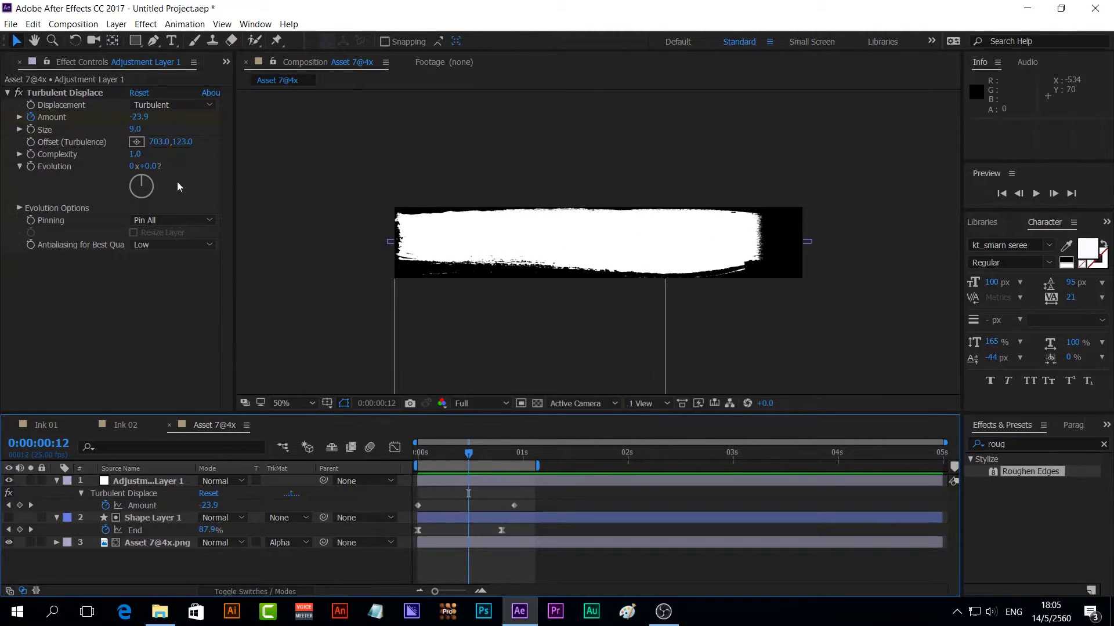
{"action": "left_click", "coordinate": [135, 129]}
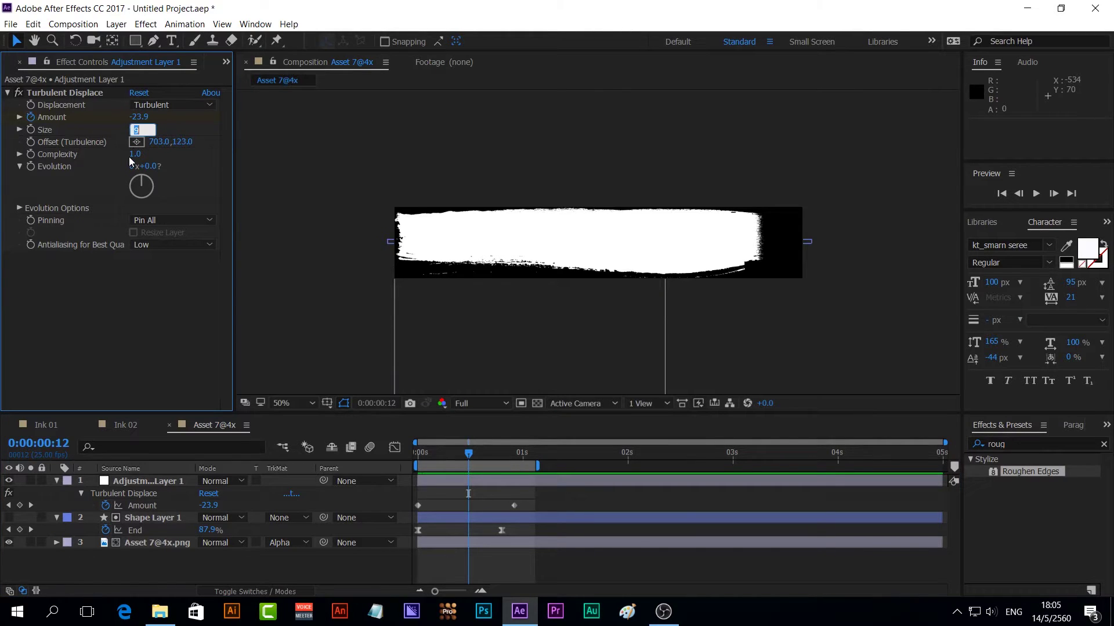
{"action": "type", "text": "12"}
{"action": "key", "text": "Return"}
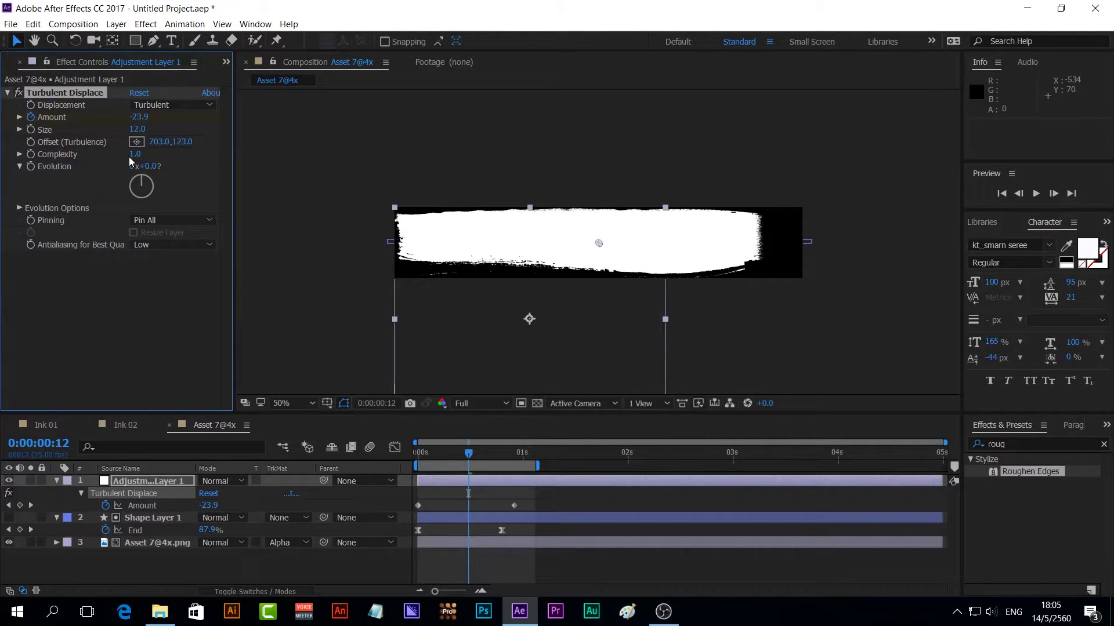
{"action": "left_click", "coordinate": [177, 563]}
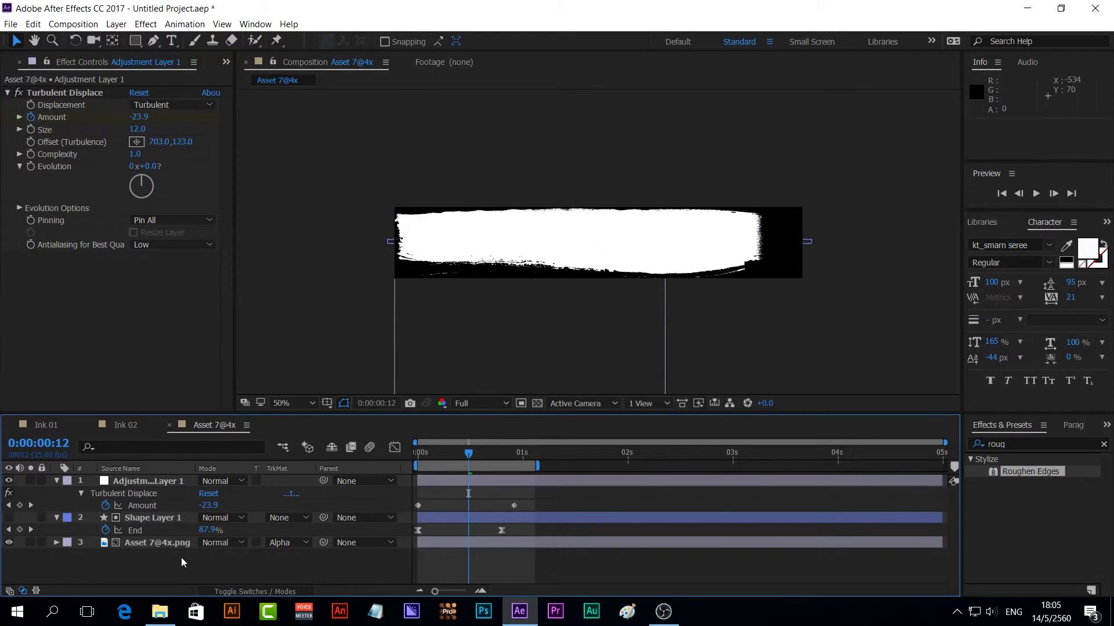
- Open the Ink 01 composition and bring up the project's item list
{"action": "left_click", "coordinate": [40, 424]}
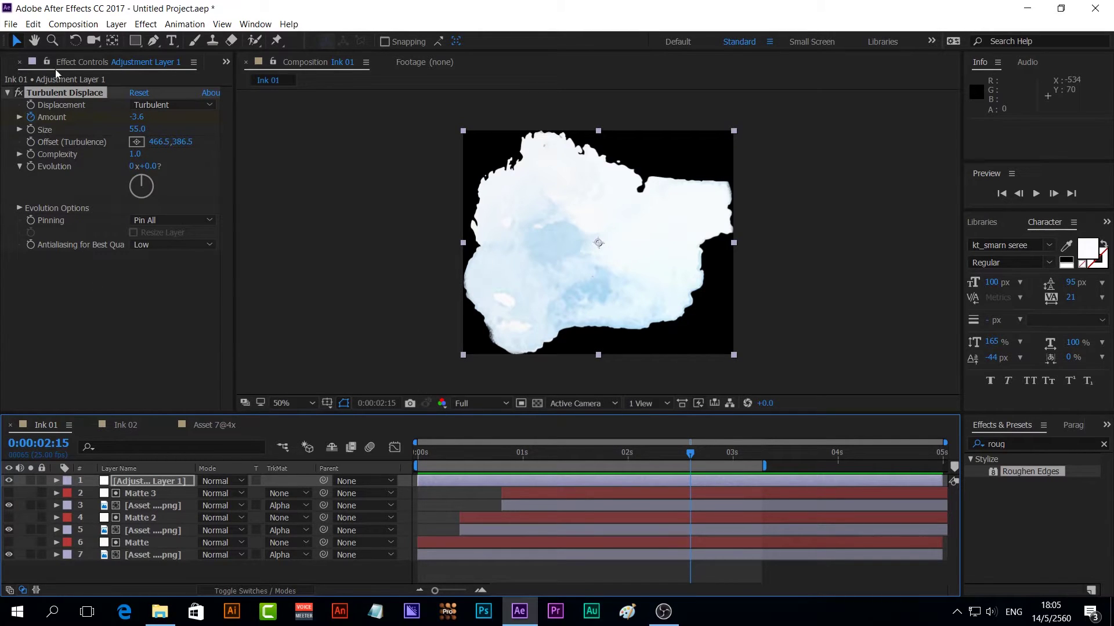
{"action": "left_click", "coordinate": [13, 62]}
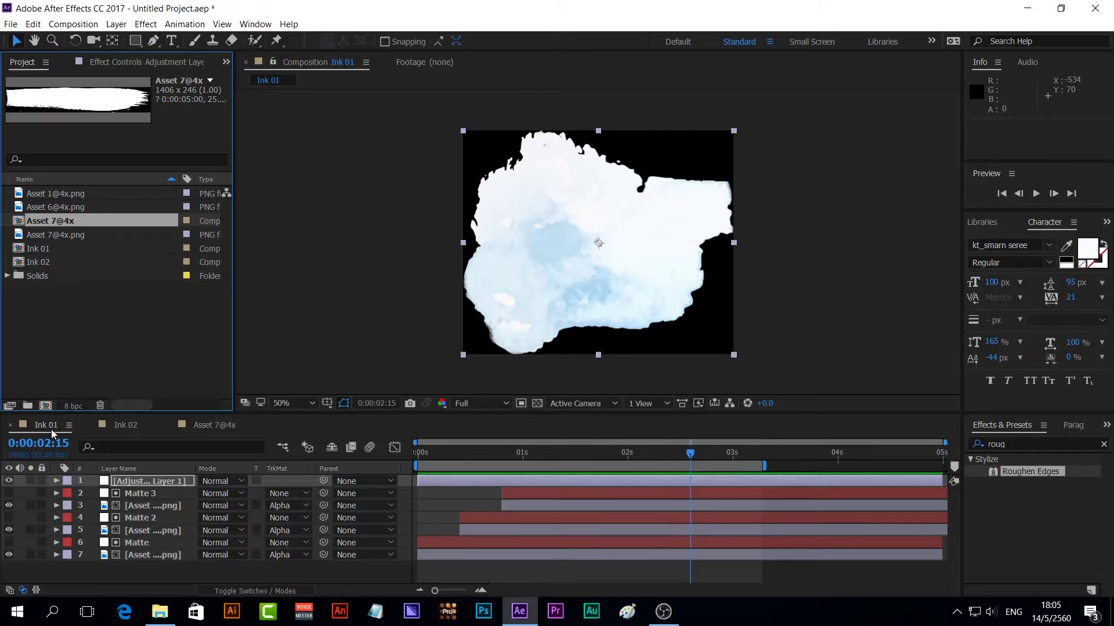
{"action": "left_click", "coordinate": [11, 24]}
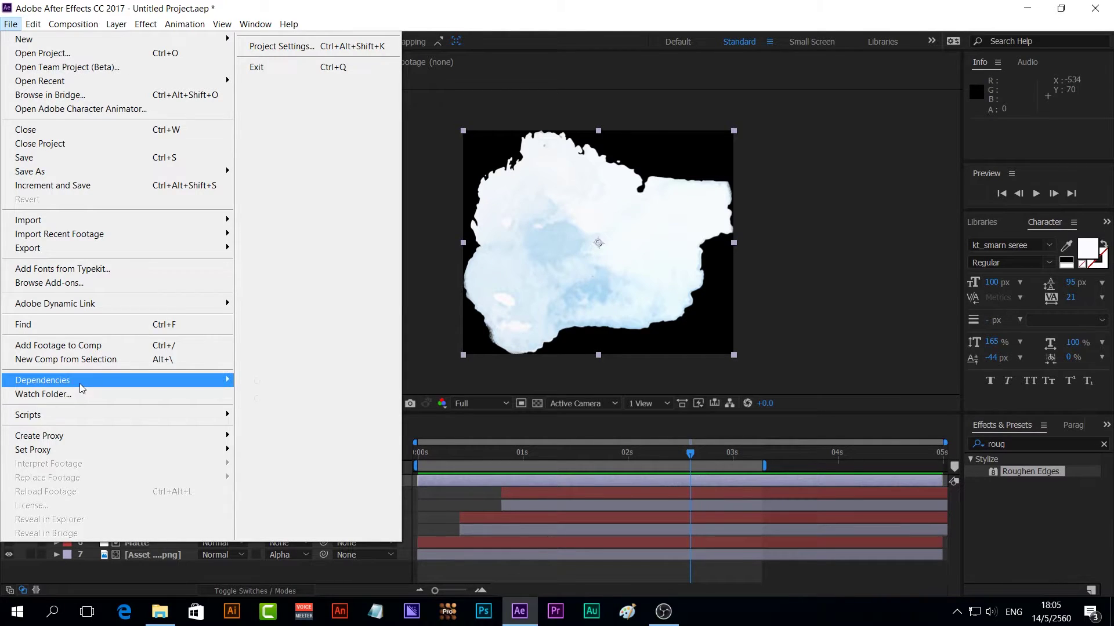
{"action": "mouse_move", "coordinate": [82, 388]}
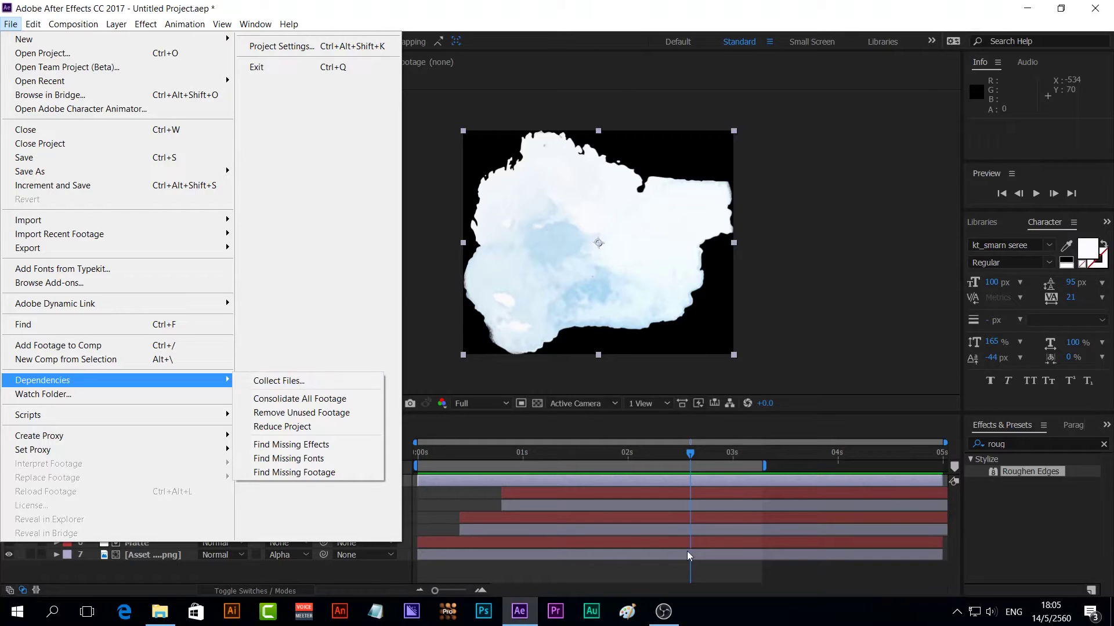
{"action": "key", "text": "Escape"}
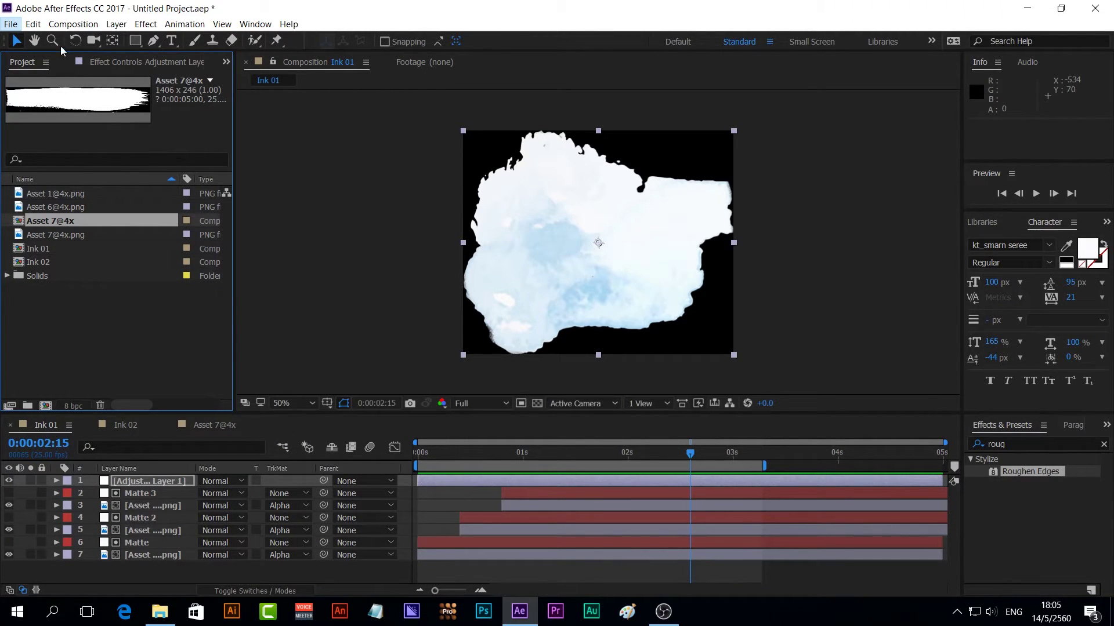
{"action": "left_click", "coordinate": [59, 26]}
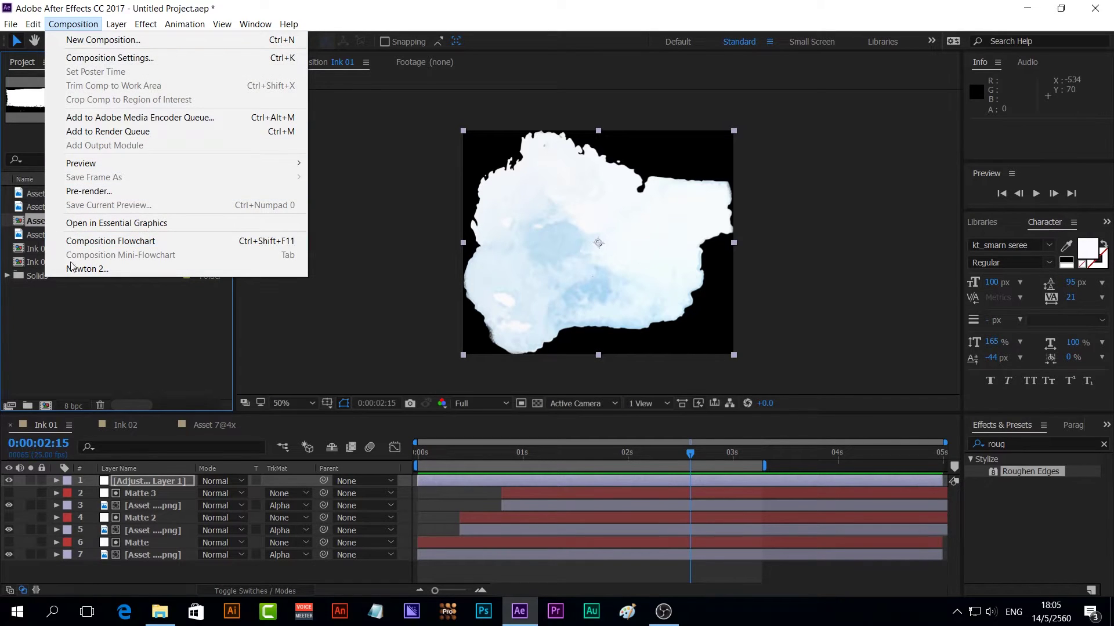
- Clear the project item selection and add the Ink 01 composition to the render queue as a pre-render
{"action": "left_click", "coordinate": [79, 355]}
{"action": "left_click", "coordinate": [79, 355]}
{"action": "left_click", "coordinate": [38, 429]}
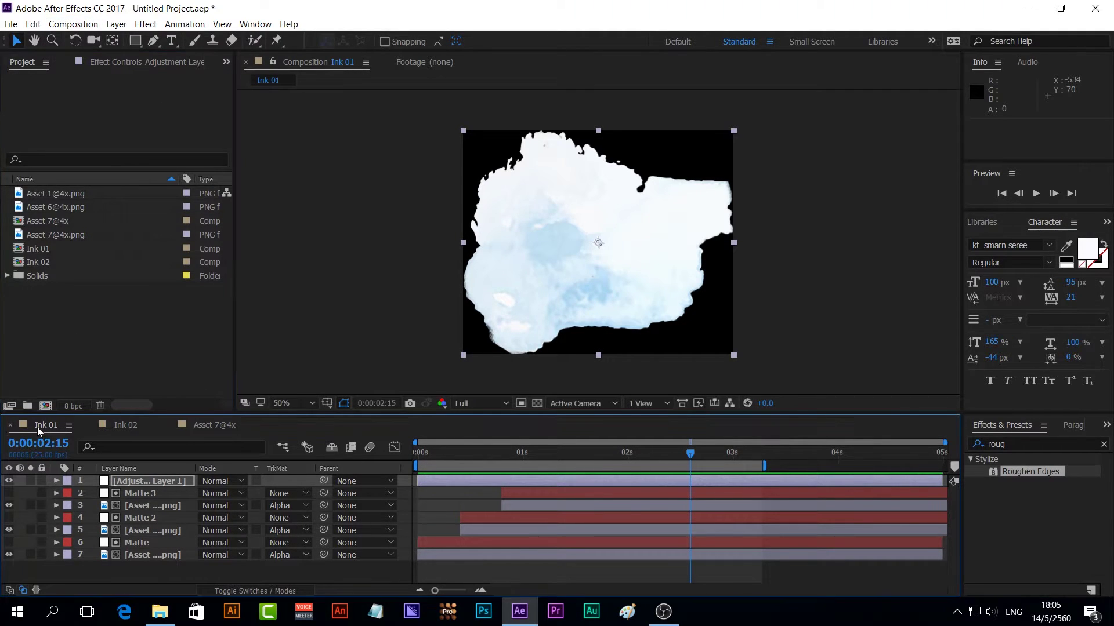
{"action": "left_click", "coordinate": [78, 24]}
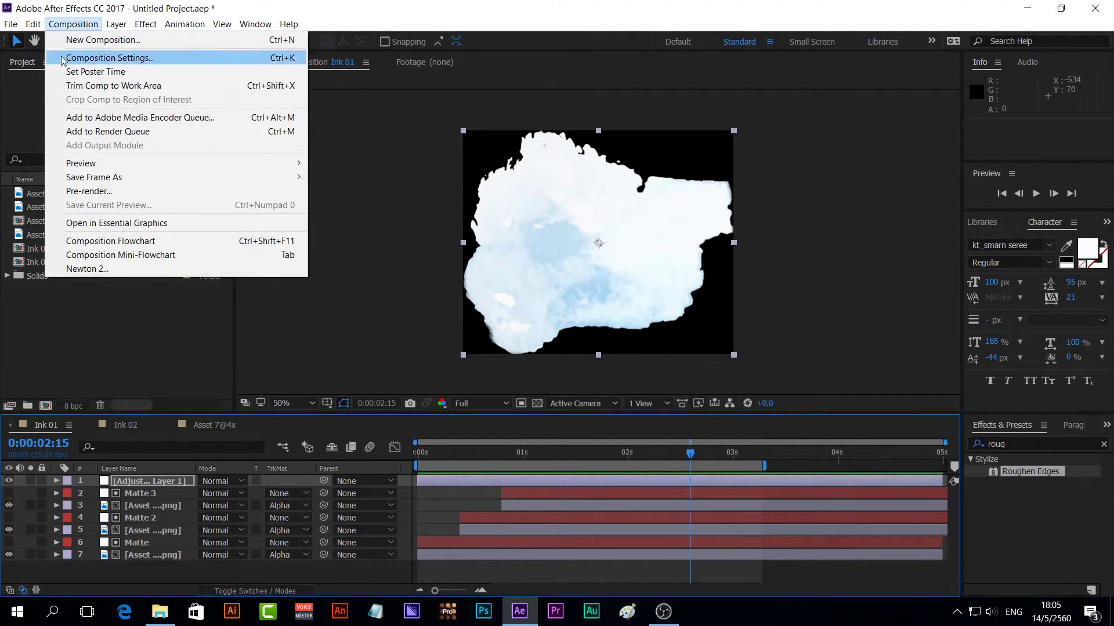
{"action": "left_click", "coordinate": [92, 190]}
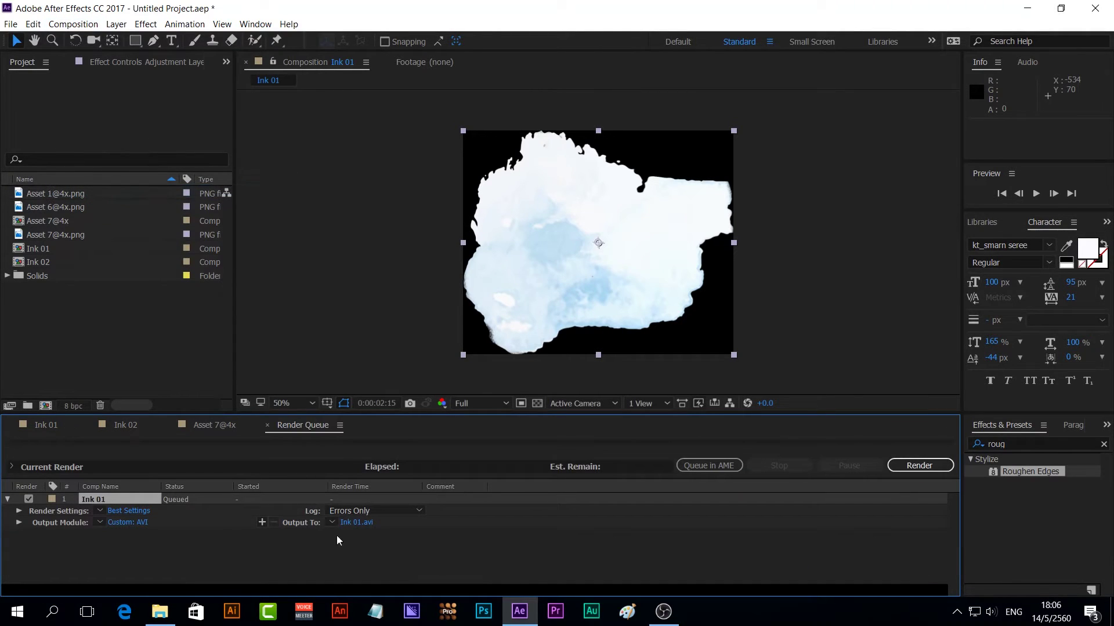
- Set Ink 01's output to Ink 01.avi in the Watercolor-stains-collection folder and render it
{"action": "left_click", "coordinate": [356, 524]}
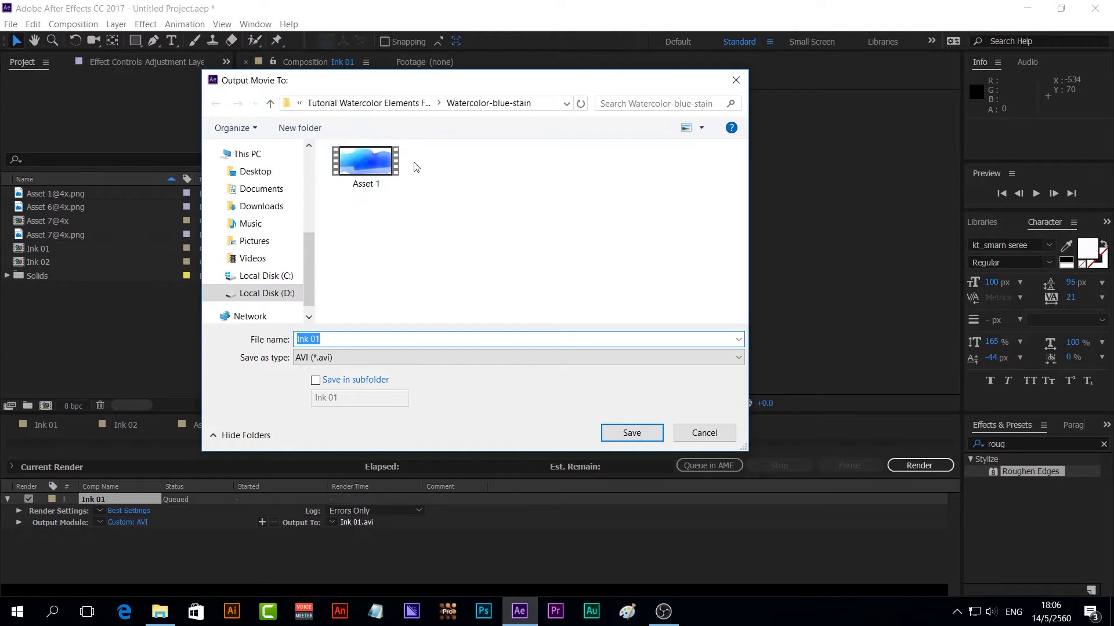
{"action": "left_click", "coordinate": [361, 105]}
{"action": "scroll", "coordinate": [371, 261], "scroll_direction": "down", "scroll_amount": 3}
{"action": "double_click", "coordinate": [374, 299]}
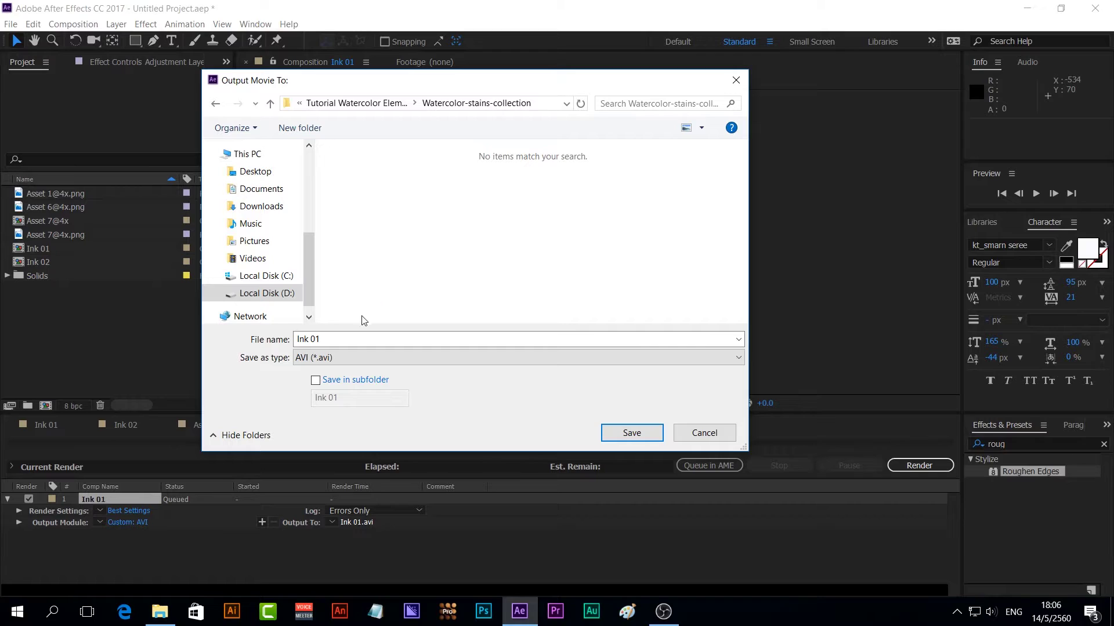
{"action": "left_click", "coordinate": [628, 435]}
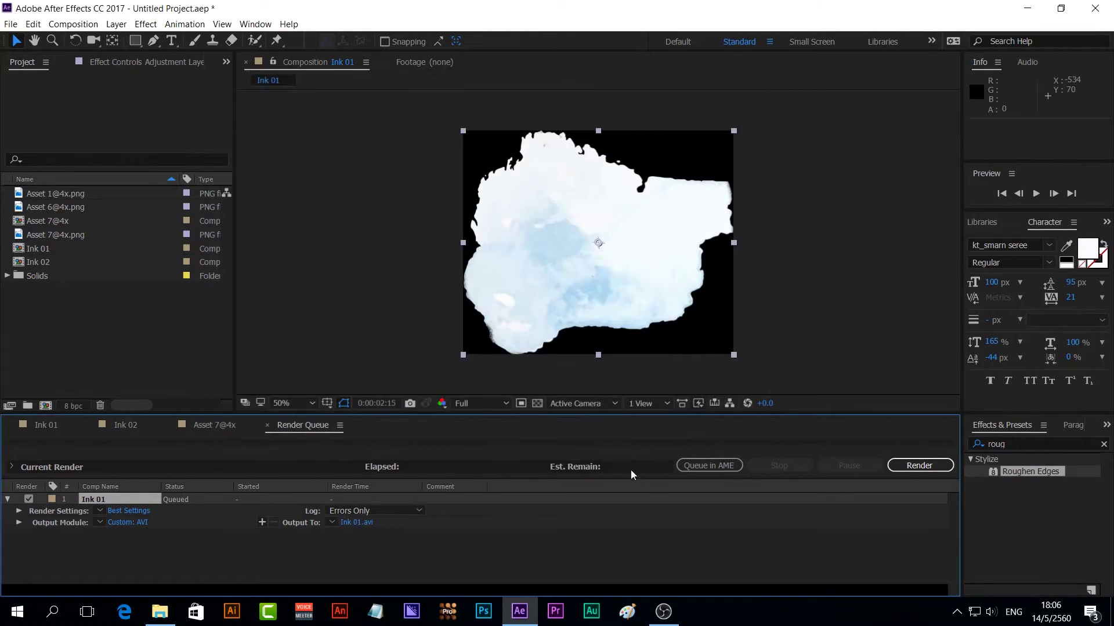
{"action": "left_click", "coordinate": [908, 468]}
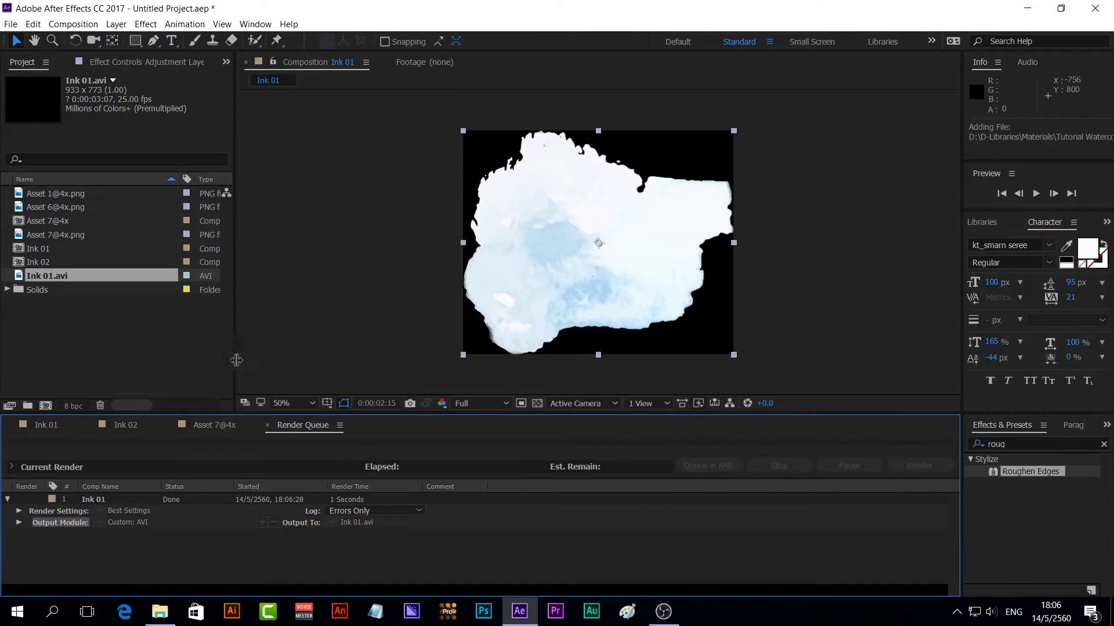
- Pre-render the Ink 02 composition as Ink 02.avi into the Watercolor-stains-collection folder
{"action": "left_click", "coordinate": [130, 425]}
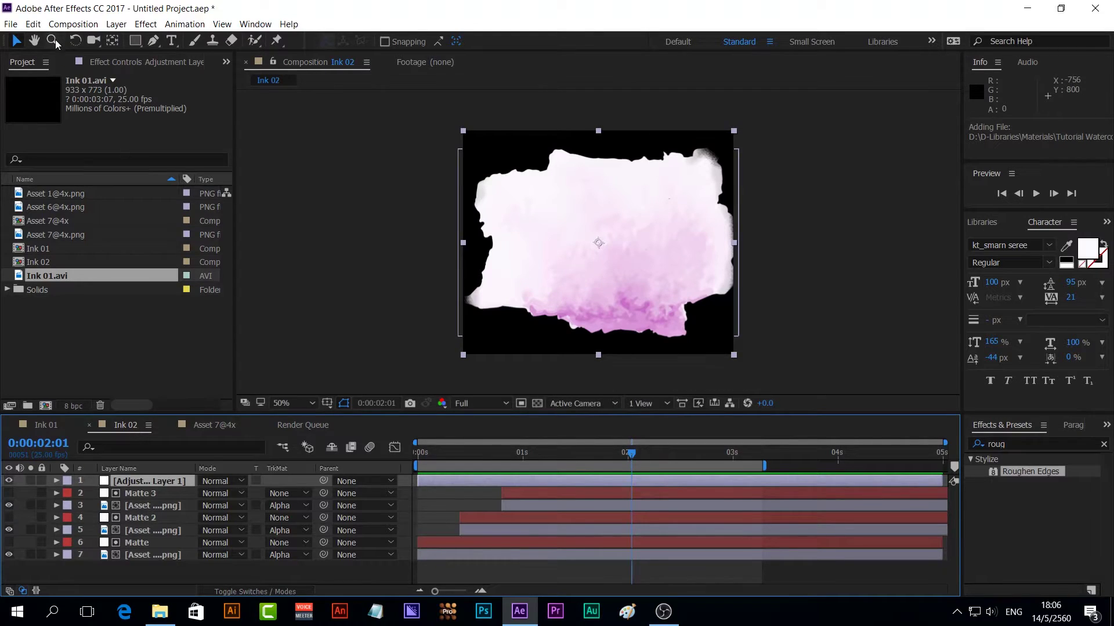
{"action": "left_click", "coordinate": [73, 24]}
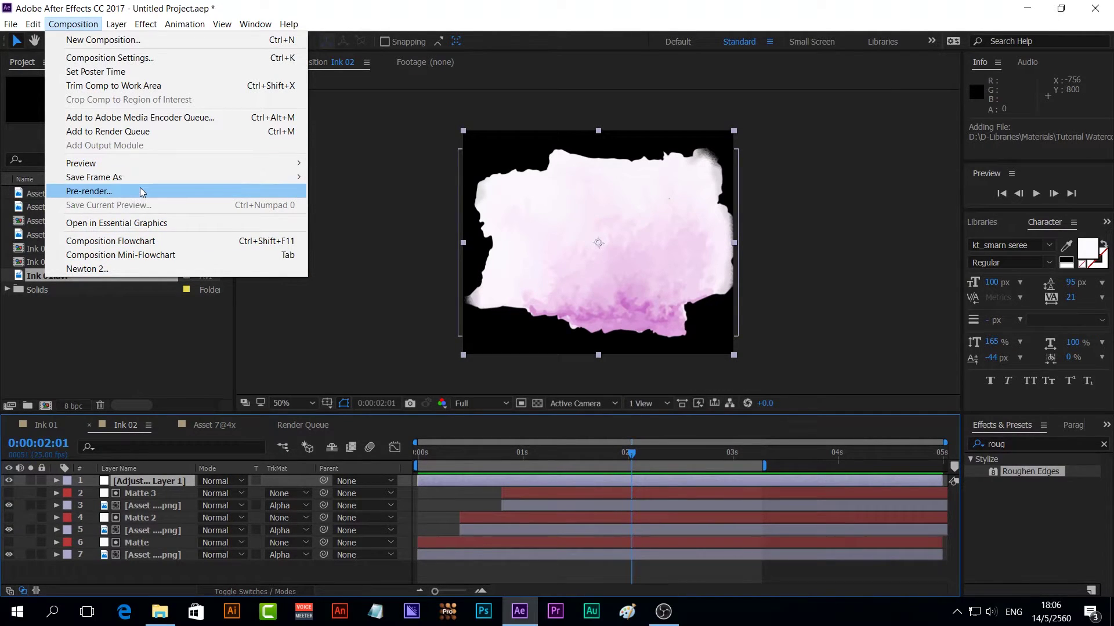
{"action": "left_click", "coordinate": [141, 191]}
{"action": "left_click", "coordinate": [349, 555]}
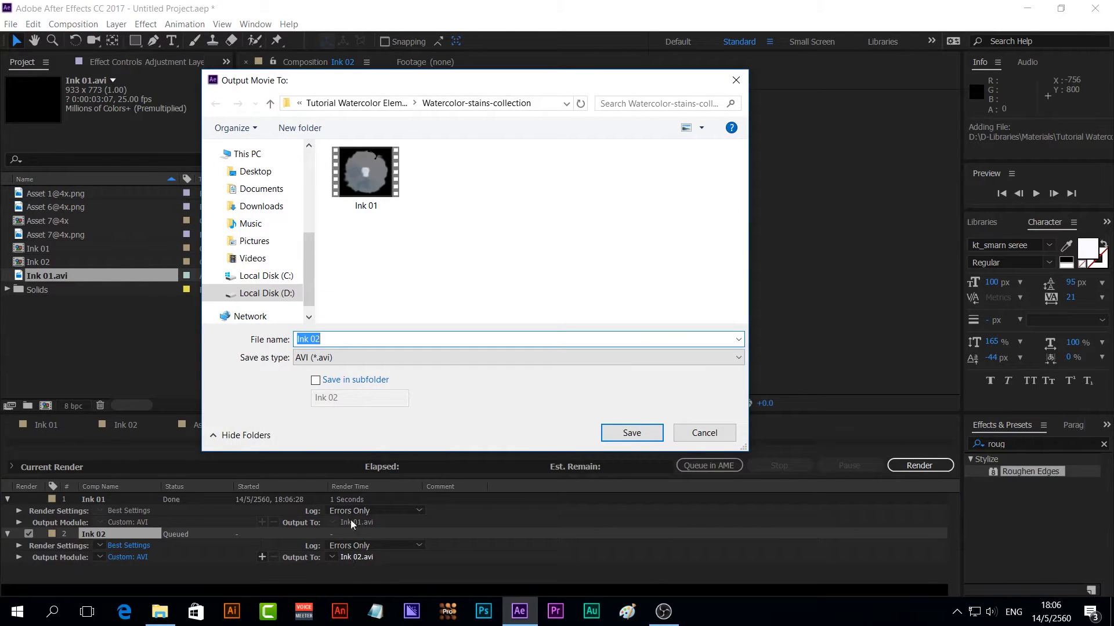
{"action": "left_click", "coordinate": [647, 437]}
{"action": "left_click", "coordinate": [914, 467]}
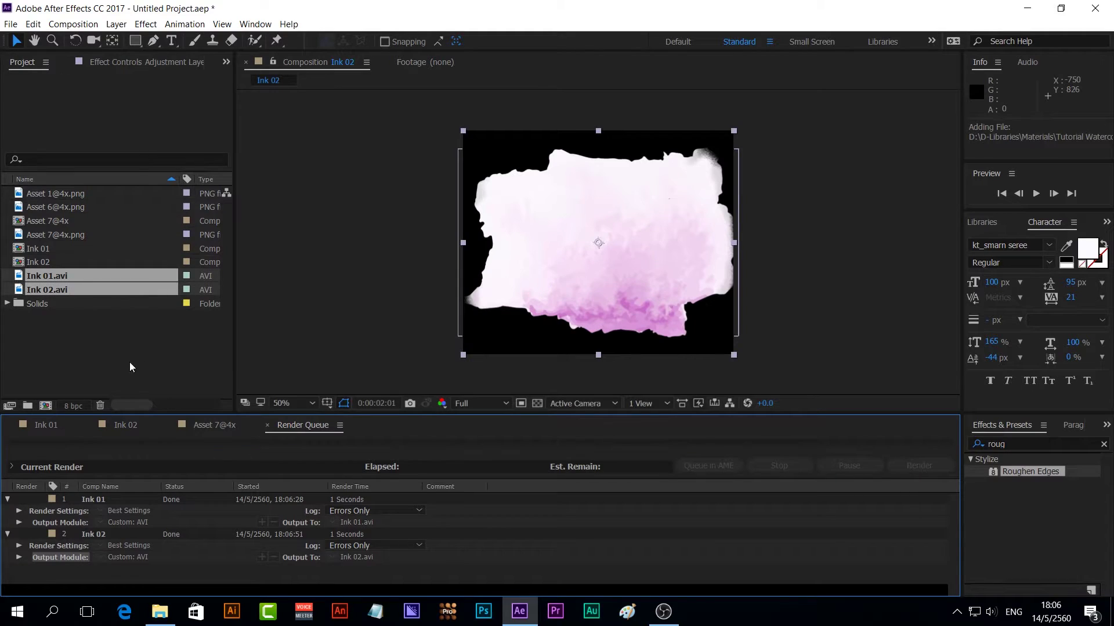
- Rename the Asset 7@4x composition as Brush01
{"action": "left_click", "coordinate": [220, 427]}
{"action": "left_click", "coordinate": [64, 222]}
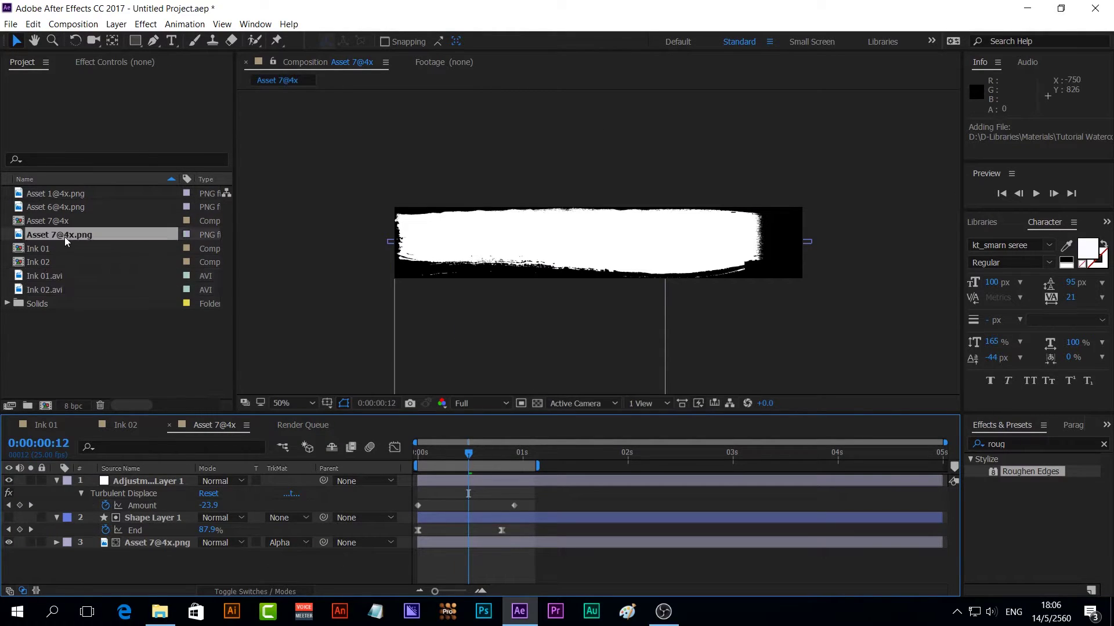
{"action": "right_click", "coordinate": [64, 222]}
{"action": "left_click", "coordinate": [123, 424]}
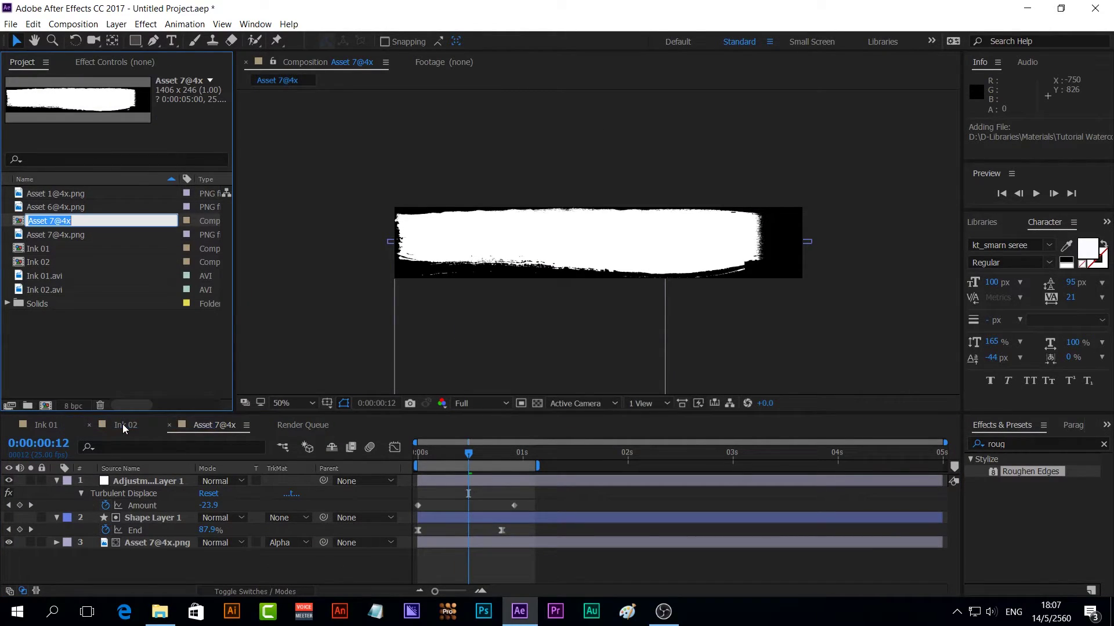
{"action": "type", "text": "Brush01"}
{"action": "key", "text": "Return"}
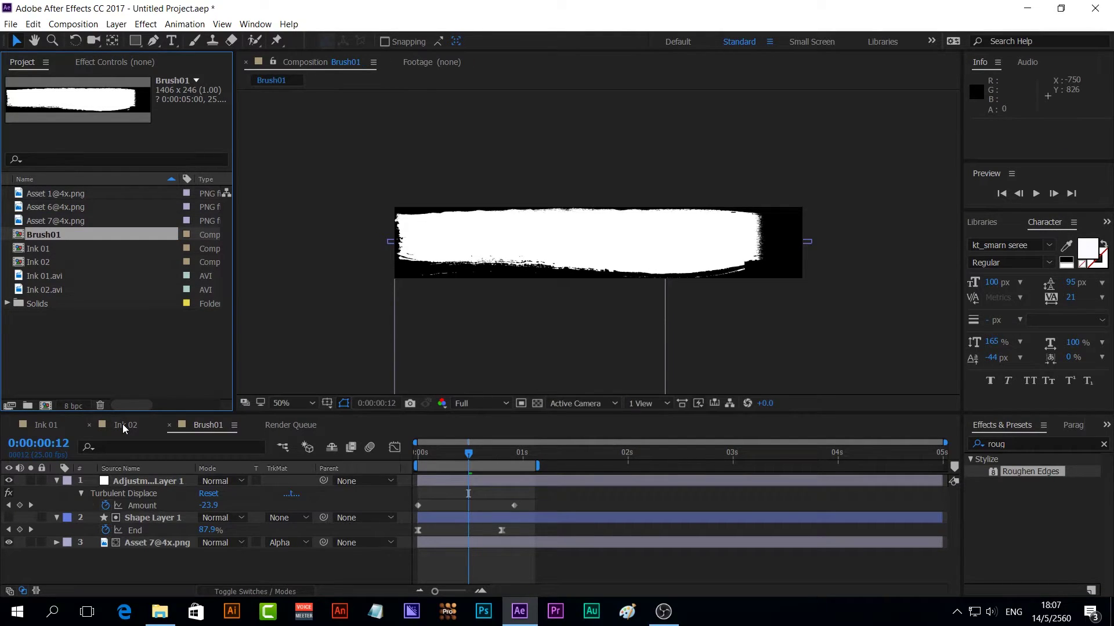
- Pre-render the Brush01 composition with its default output settings
{"action": "left_click", "coordinate": [65, 24]}
{"action": "left_click", "coordinate": [110, 192]}
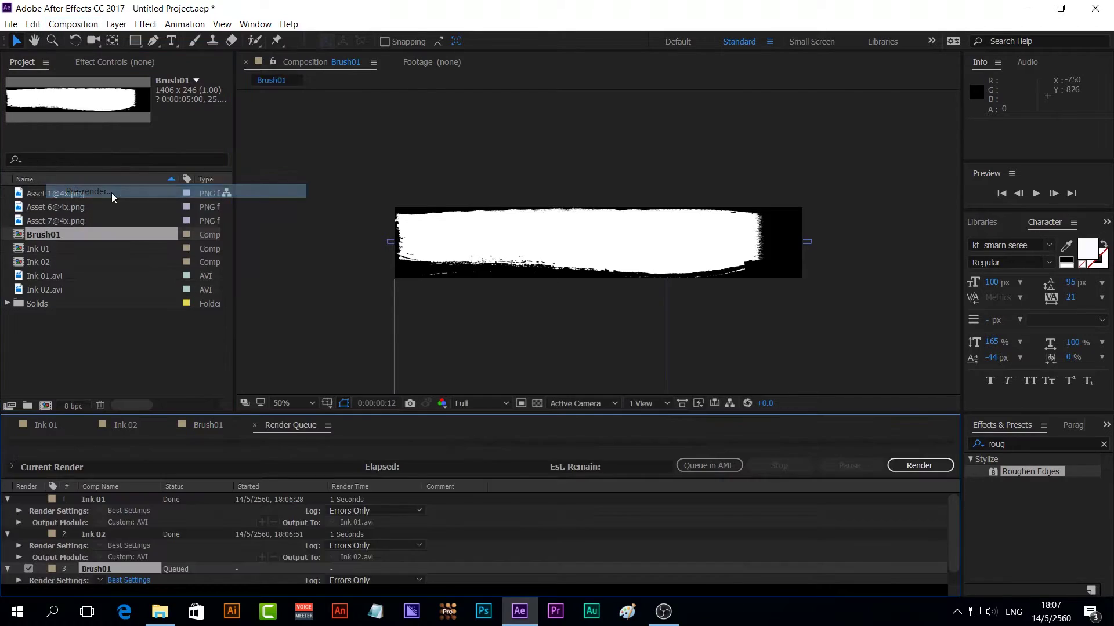
{"action": "left_click", "coordinate": [918, 466]}
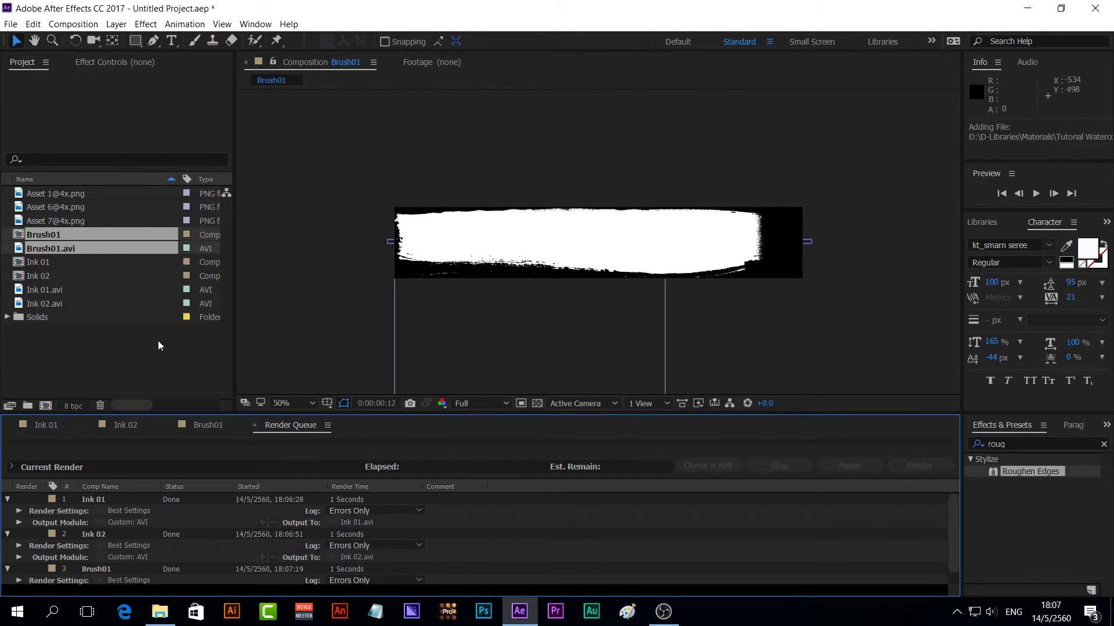
{"action": "left_click", "coordinate": [119, 338]}
- Close the current project and open the recent project 3D Parallax Photo Slideshow-TUT.aep, viewing its Main composition at 0:00:07:15
{"action": "left_click", "coordinate": [10, 23]}
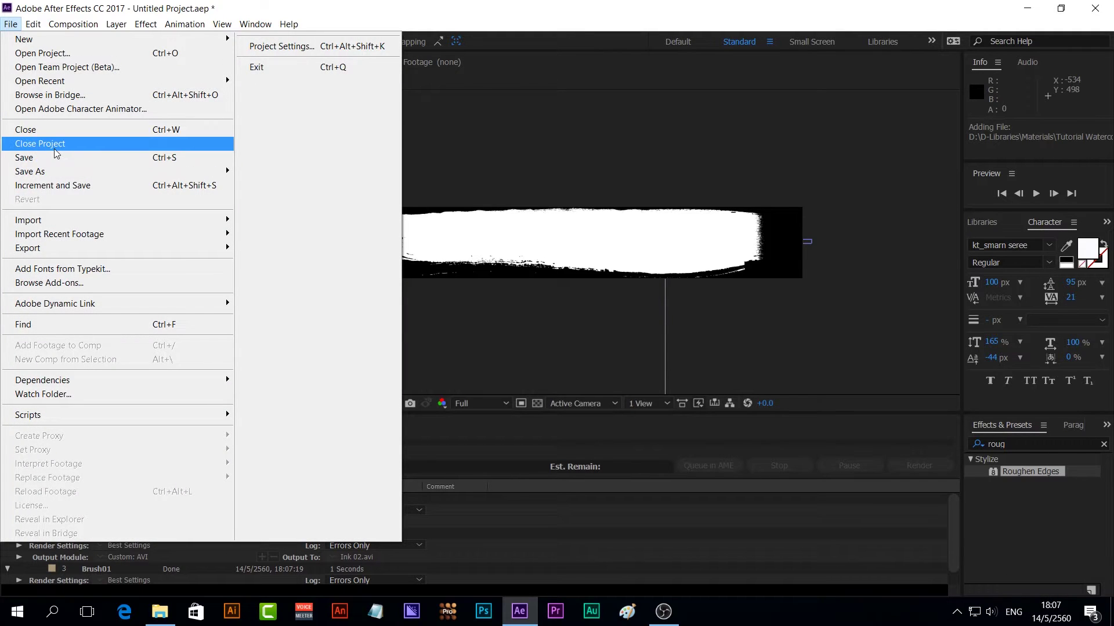
{"action": "left_click", "coordinate": [52, 148]}
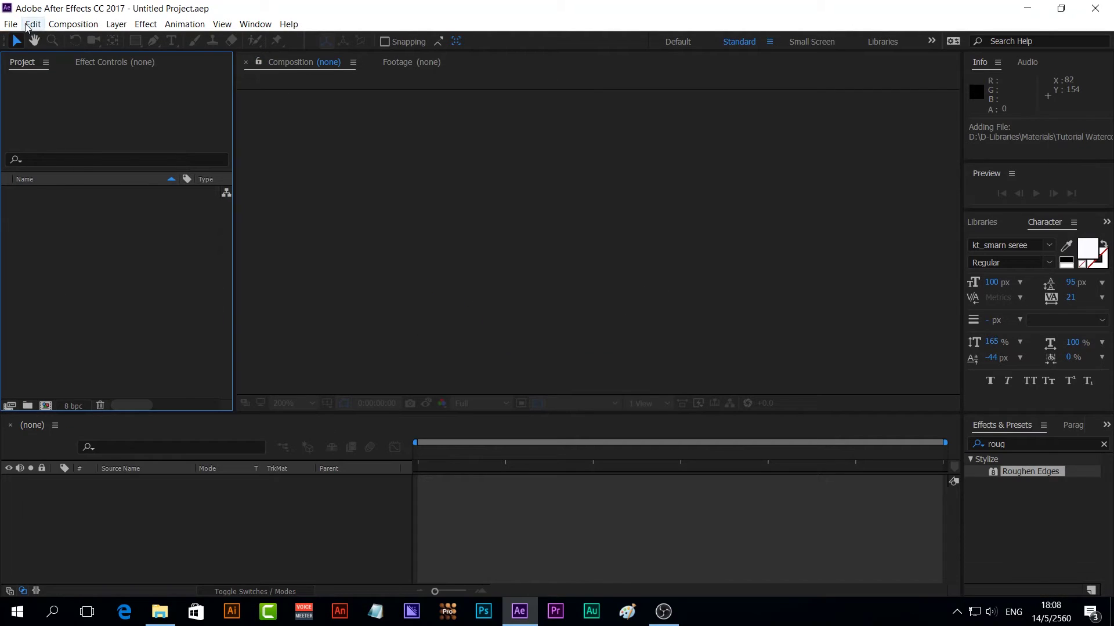
{"action": "left_click", "coordinate": [10, 24]}
{"action": "mouse_move", "coordinate": [58, 81]}
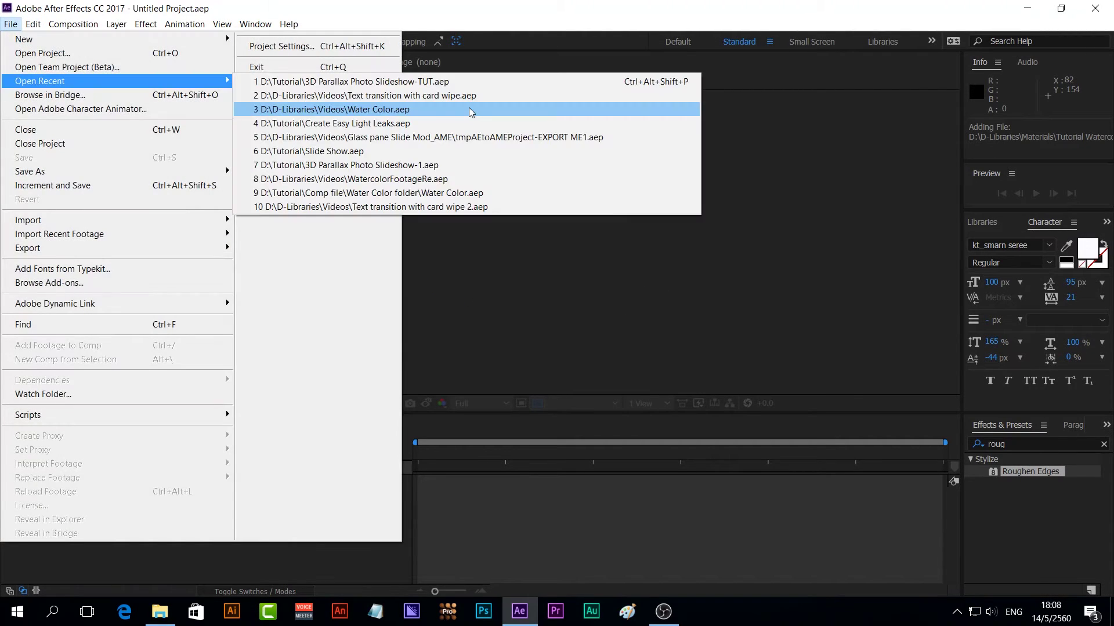
{"action": "left_click", "coordinate": [498, 82]}
{"action": "left_click_drag", "start_coordinate": [624, 459], "coordinate": [617, 459]}
- Create a 1920 x 1080, 25 fps composition lasting 0:00:05:00 and name it Title 01
{"action": "left_click", "coordinate": [73, 23]}
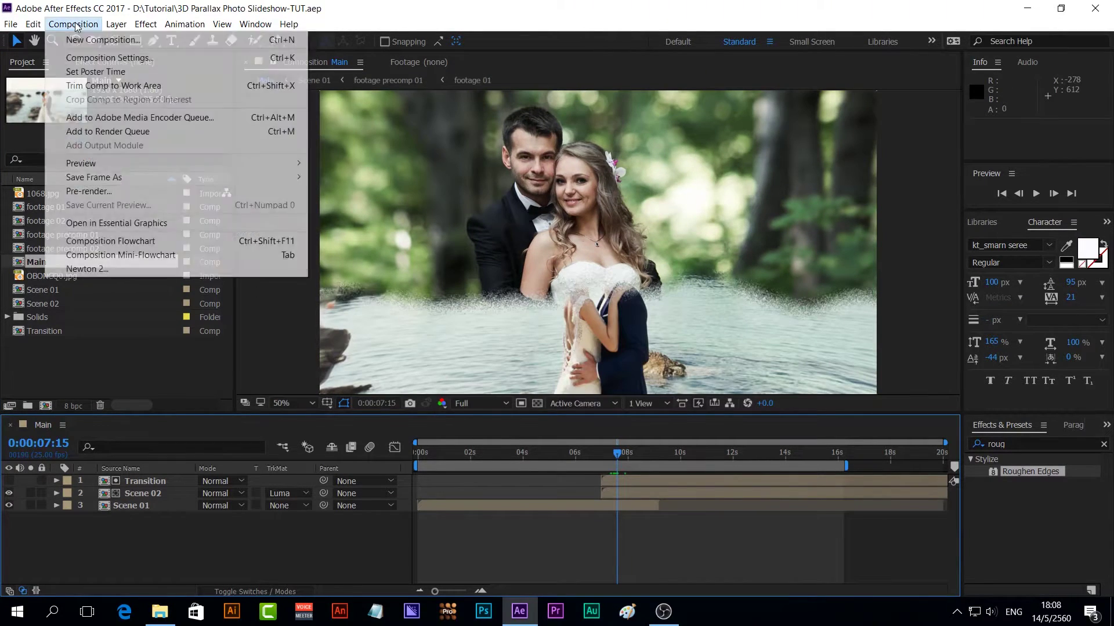
{"action": "left_click", "coordinate": [81, 41]}
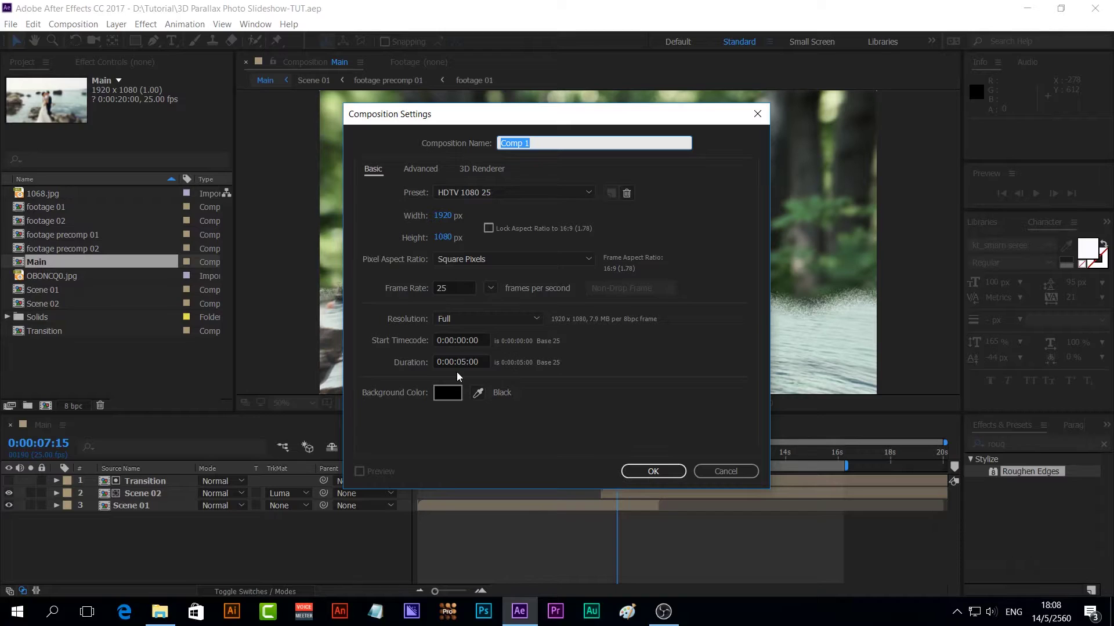
{"action": "left_click", "coordinate": [650, 471]}
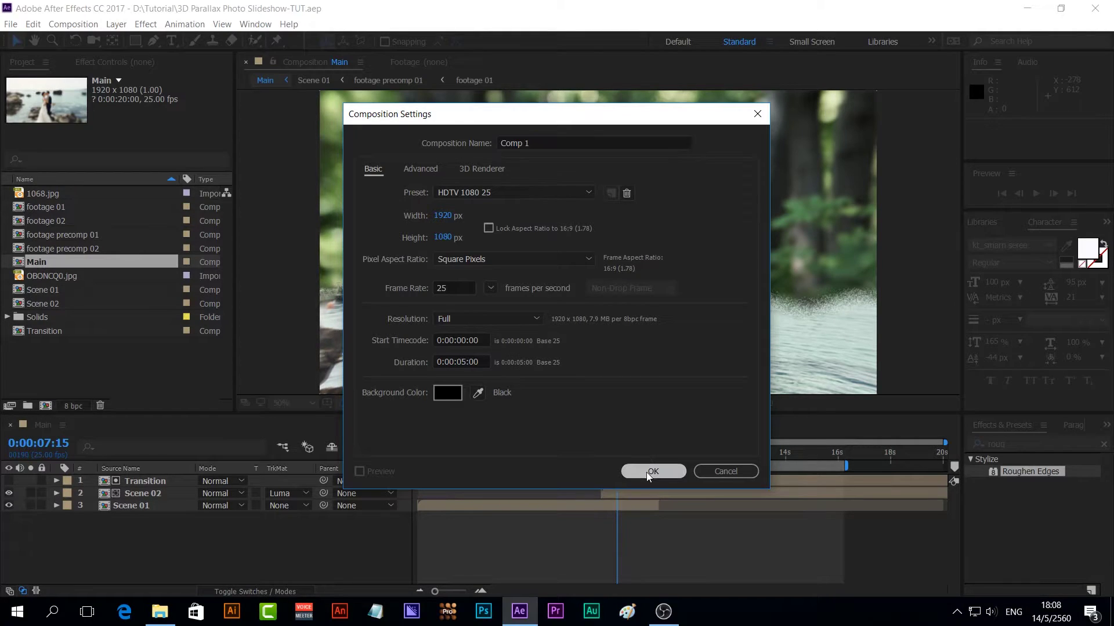
{"action": "right_click", "coordinate": [47, 204]}
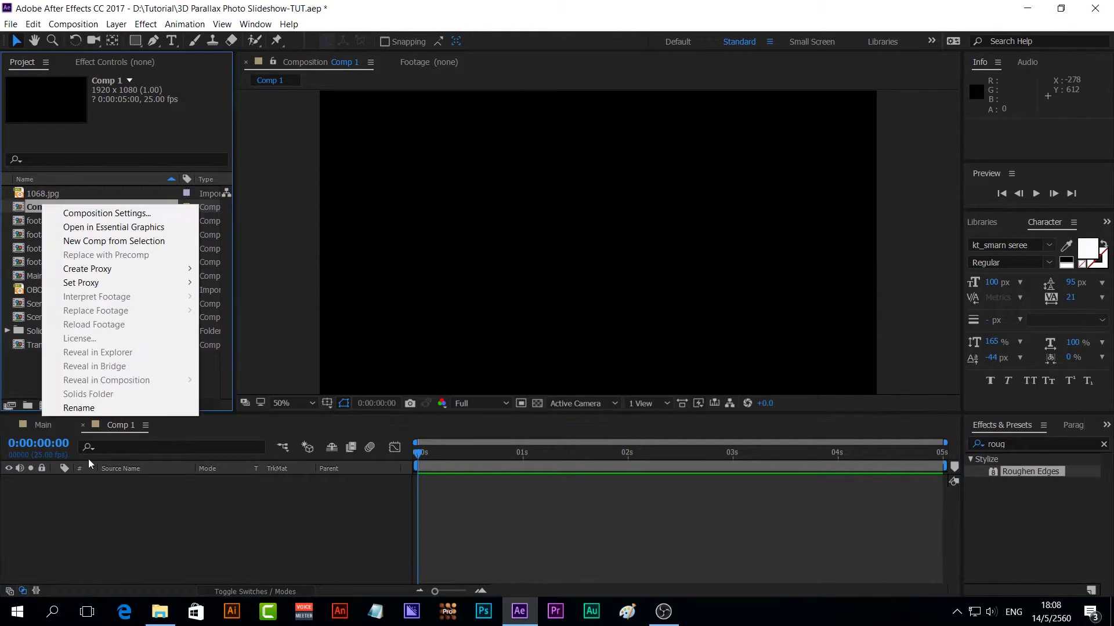
{"action": "left_click", "coordinate": [93, 407]}
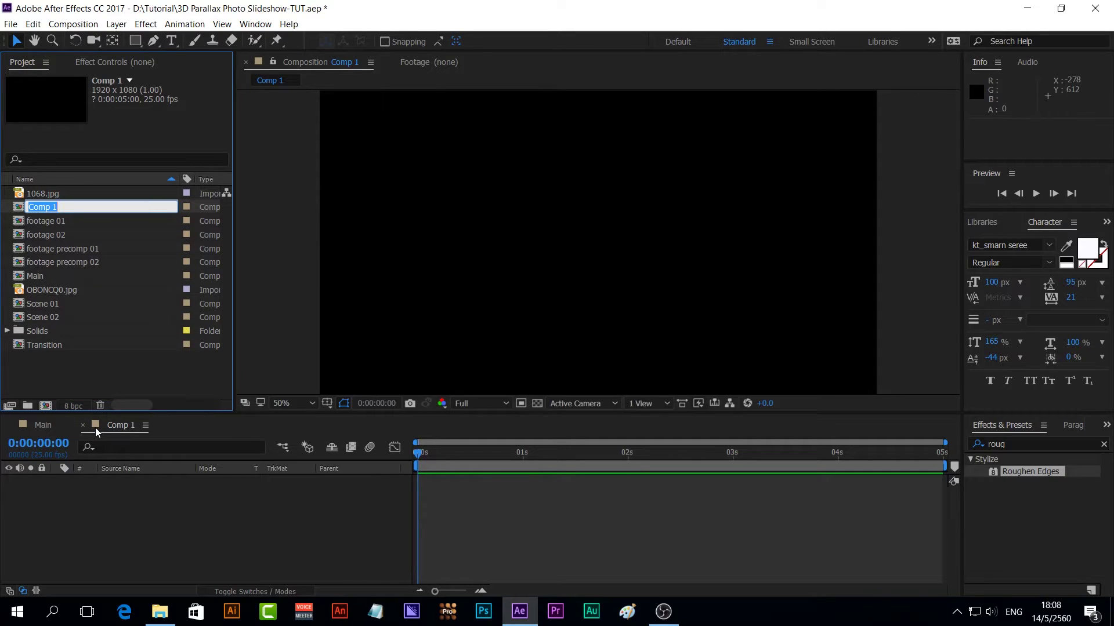
{"action": "type", "text": "Title 01"}
{"action": "key", "text": "Return"}
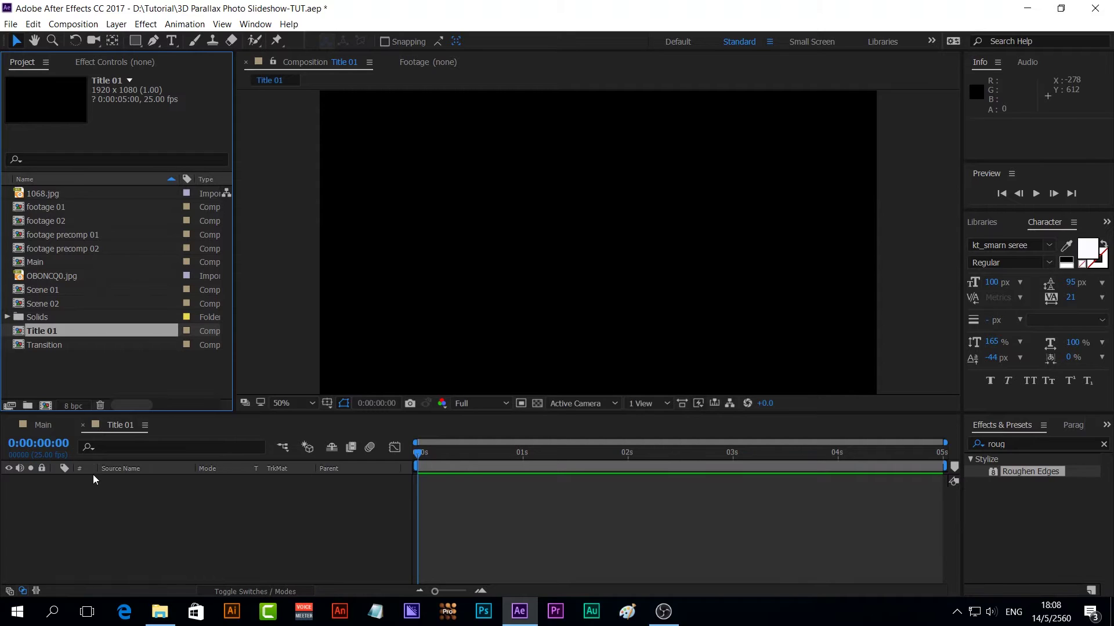
- Import the Brush01, Ink 01 and Ink 02 AVI files from the Watercolor-stains-collection folder and add them as layers to the Title 01 composition
{"action": "right_click", "coordinate": [82, 378]}
{"action": "mouse_move", "coordinate": [165, 441]}
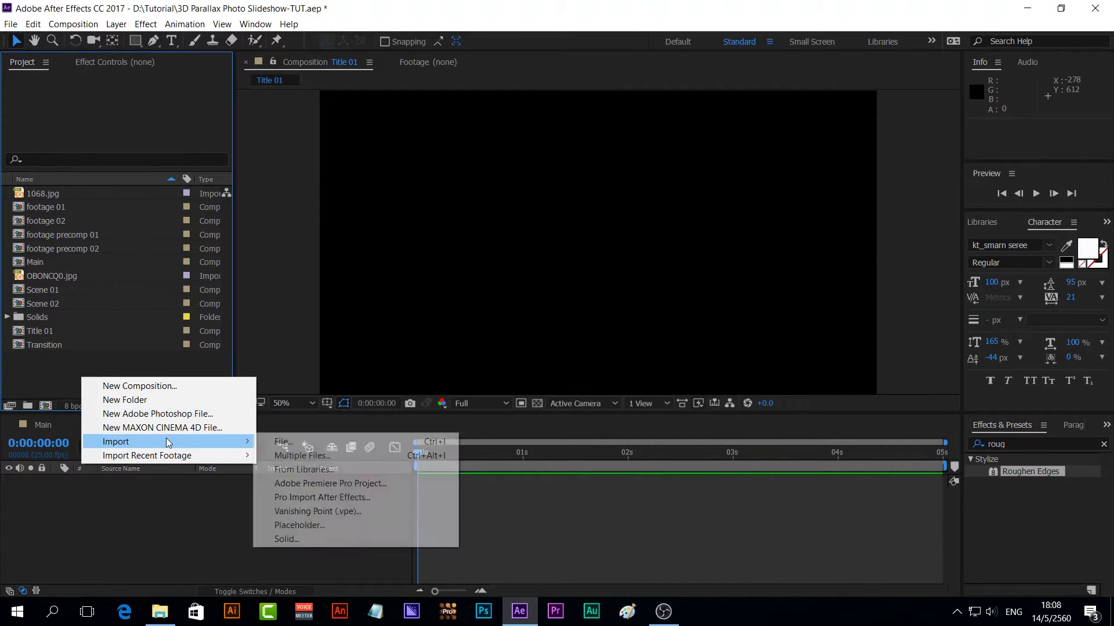
{"action": "left_click", "coordinate": [290, 442]}
{"action": "left_click", "coordinate": [73, 65]}
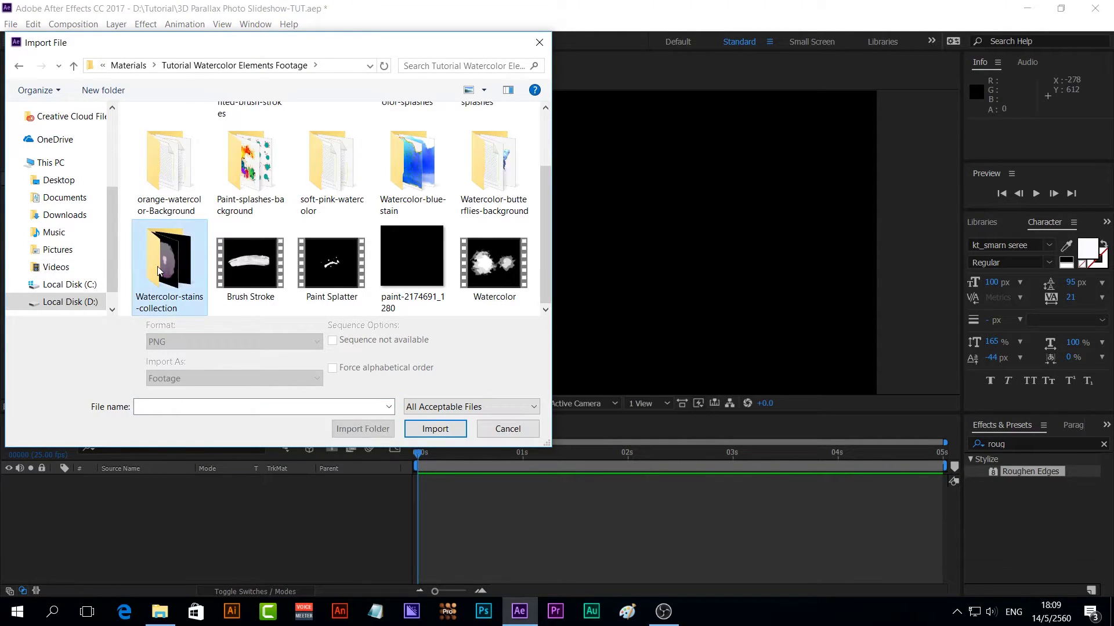
{"action": "double_click", "coordinate": [157, 266]}
{"action": "left_click_drag", "start_coordinate": [545, 133], "coordinate": [549, 161]}
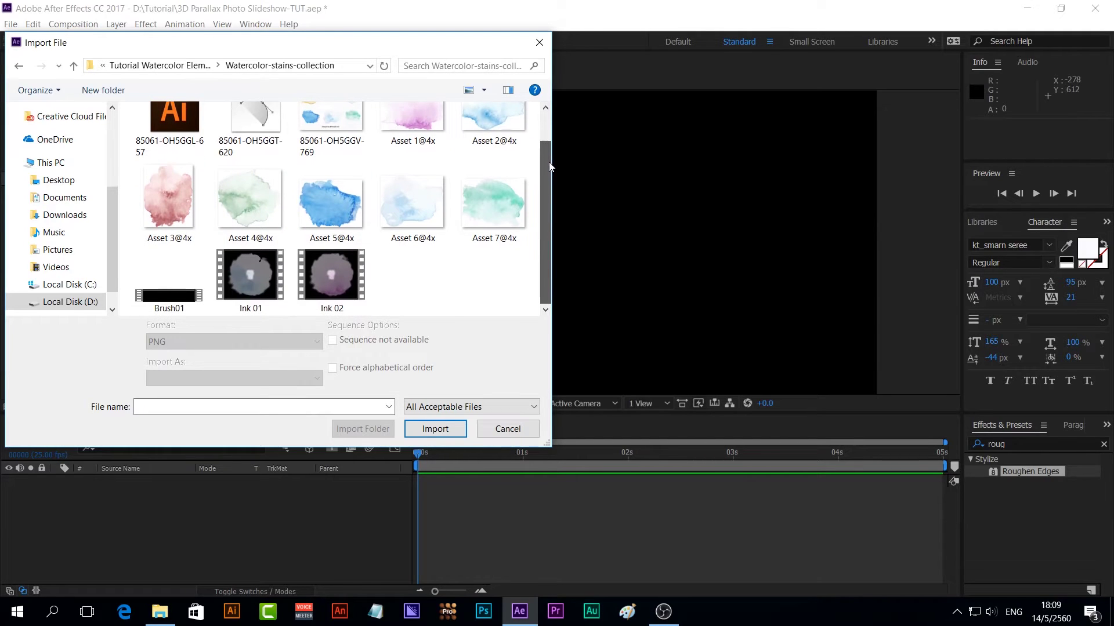
{"action": "left_click_drag", "start_coordinate": [409, 283], "coordinate": [174, 279]}
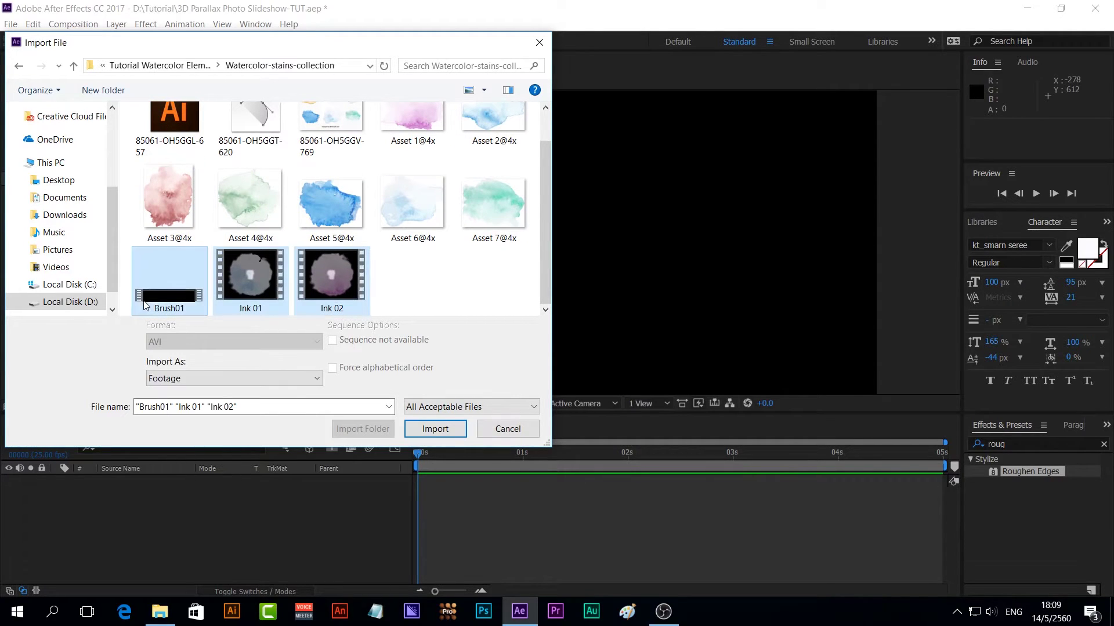
{"action": "left_click", "coordinate": [447, 429]}
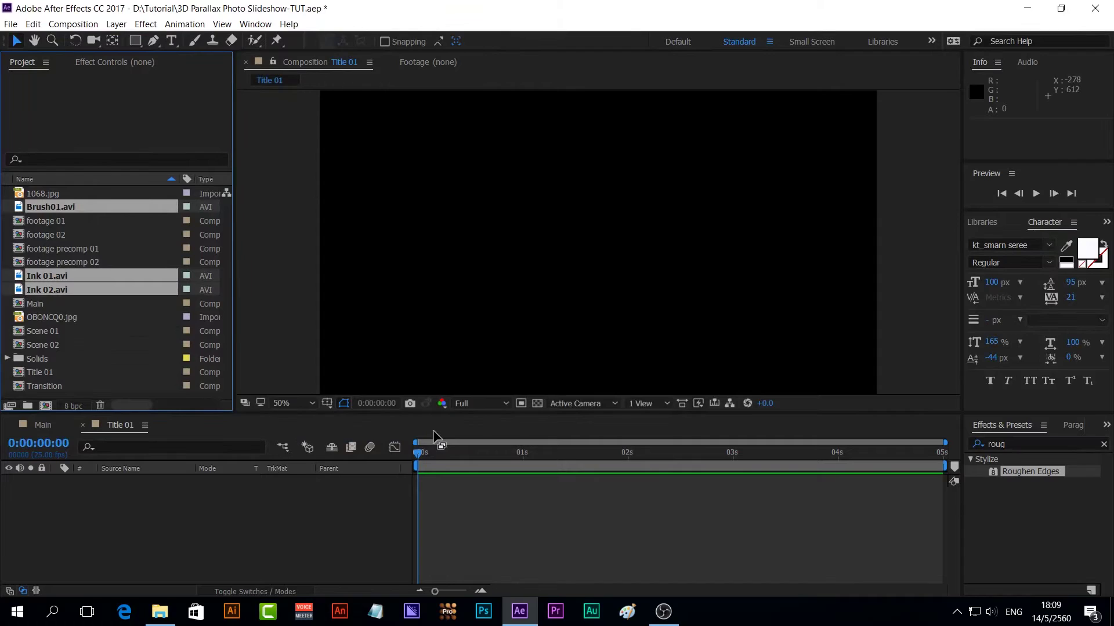
{"action": "left_click", "coordinate": [130, 418]}
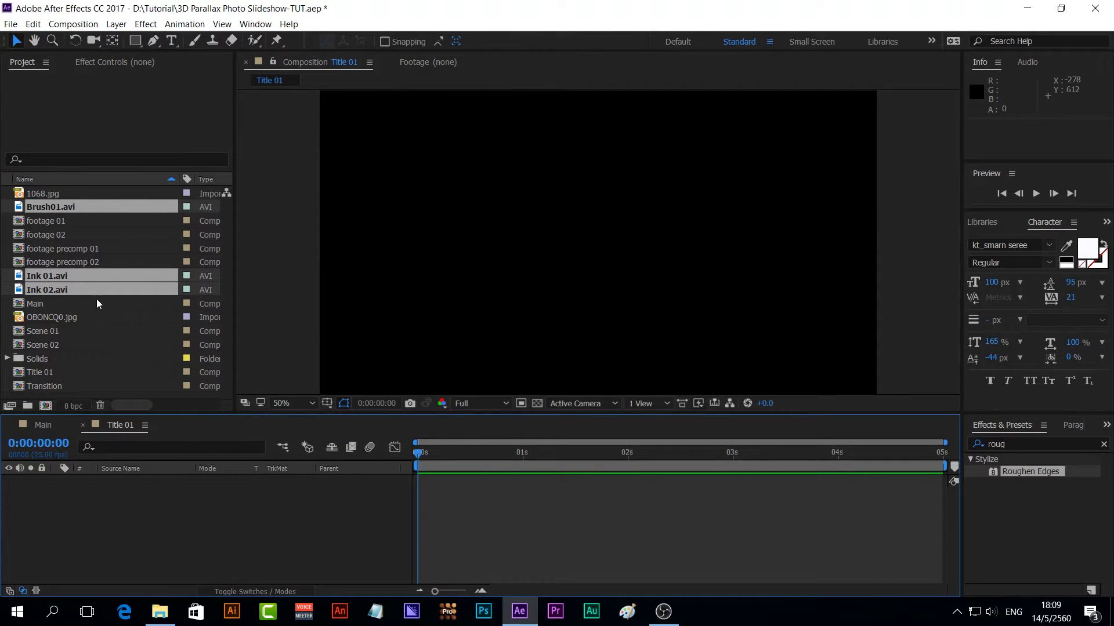
{"action": "left_click_drag", "start_coordinate": [96, 290], "coordinate": [142, 511]}
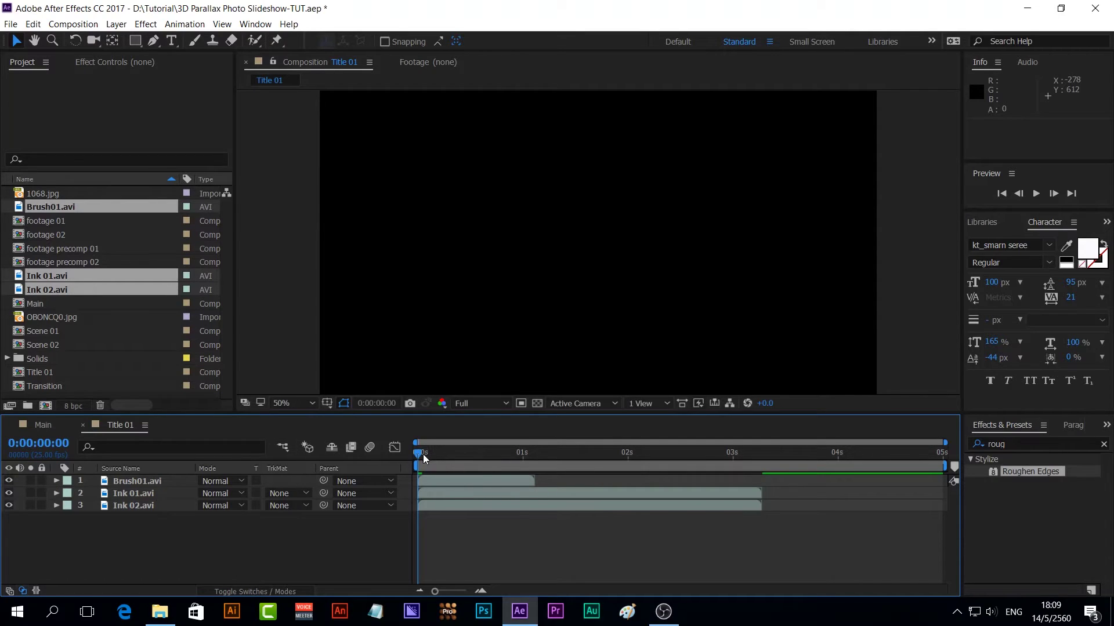
- Hide the Brush01.avi layer and shift its clip to start at 0:00:02:03
{"action": "left_click_drag", "start_coordinate": [418, 455], "coordinate": [640, 454]}
{"action": "key", "text": "comma"}
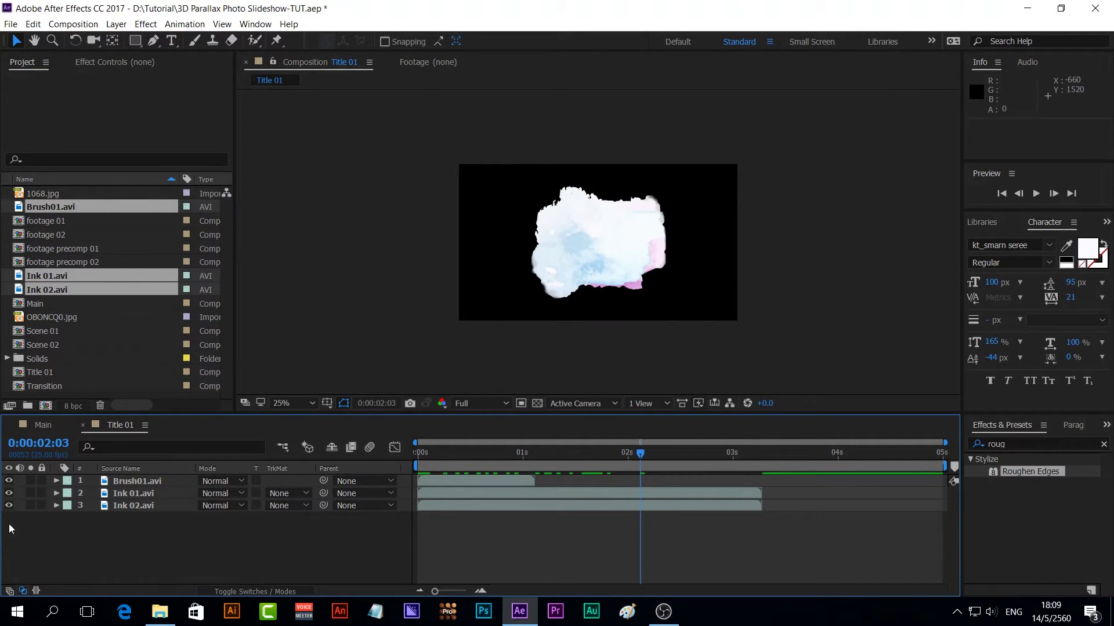
{"action": "left_click", "coordinate": [9, 482]}
{"action": "mouse_move", "coordinate": [432, 480]}
{"action": "left_mouse_down"}
{"action": "mouse_move", "coordinate": [668, 481]}
{"action": "mouse_move", "coordinate": [641, 480]}
{"action": "left_mouse_up"}
- At 0:00:00:17, separate the two overlapping ink stains horizontally, with Ink 01 to the right and Ink 02 to the left
{"action": "left_click", "coordinate": [487, 452]}
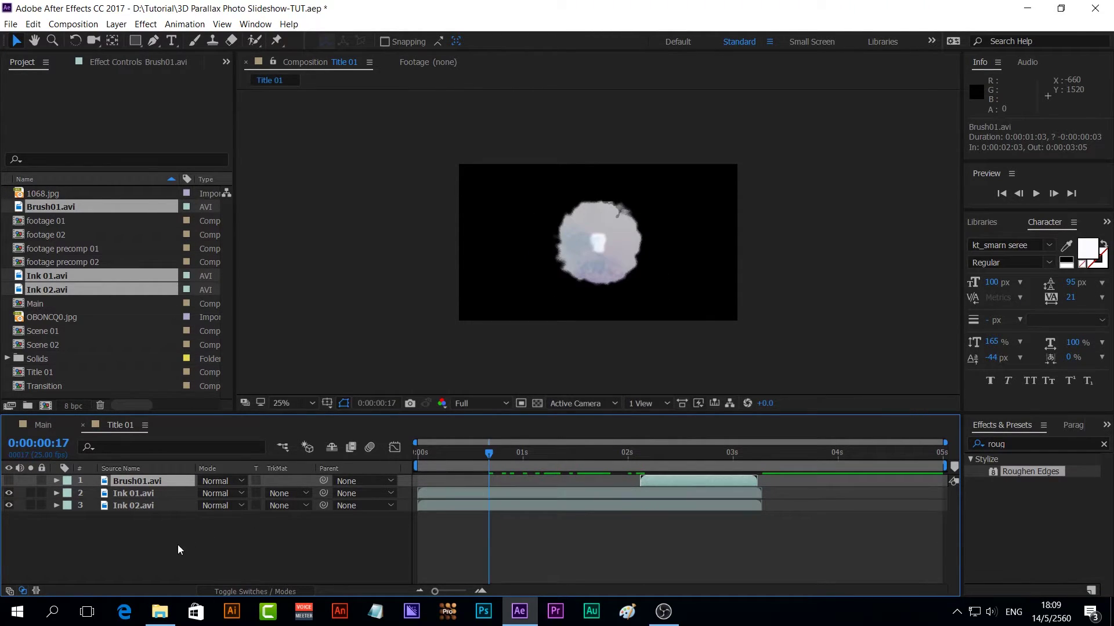
{"action": "left_click", "coordinate": [135, 493]}
{"action": "left_click", "coordinate": [150, 506]}
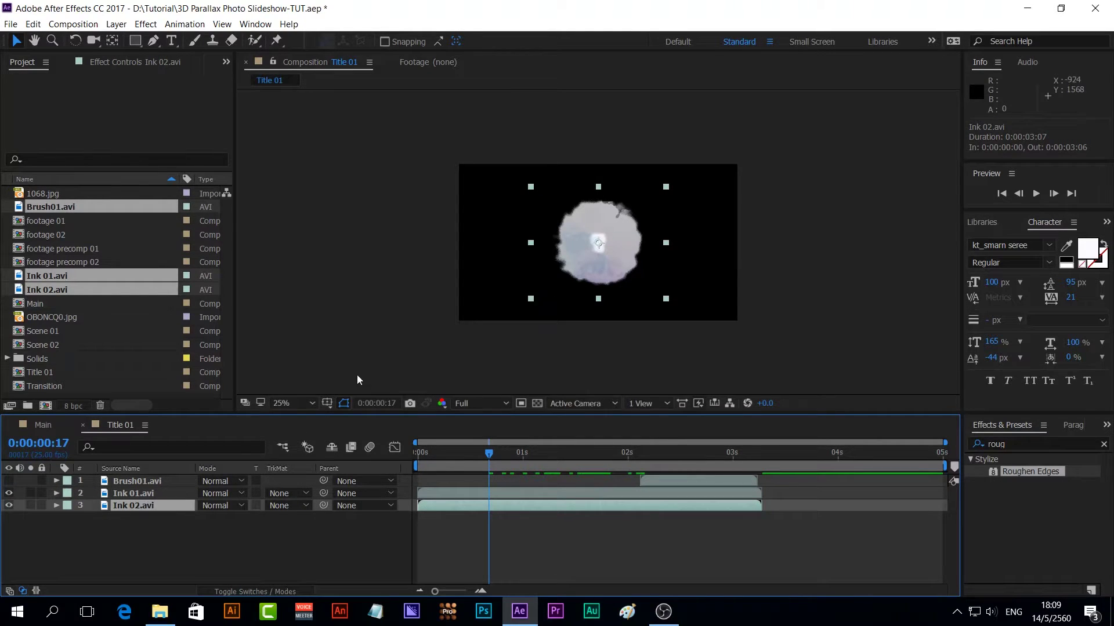
{"action": "mouse_move", "coordinate": [602, 254]}
{"action": "left_mouse_down"}
{"action": "mouse_move", "coordinate": [563, 255]}
{"action": "mouse_move", "coordinate": [633, 243]}
{"action": "left_mouse_up"}
{"action": "left_click", "coordinate": [563, 255]}
- Duplicate the Ink 02 layer, place the copy to the right of Ink 01, and shift all three ink layers left to centre the row
{"action": "left_click", "coordinate": [151, 508]}
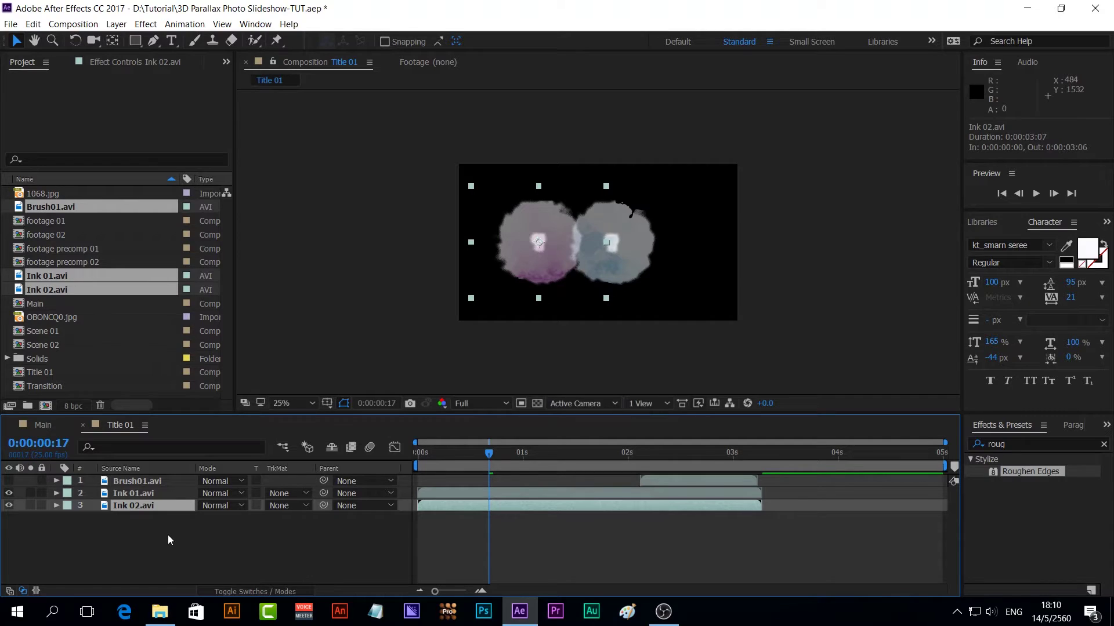
{"action": "key", "text": "ctrl+d"}
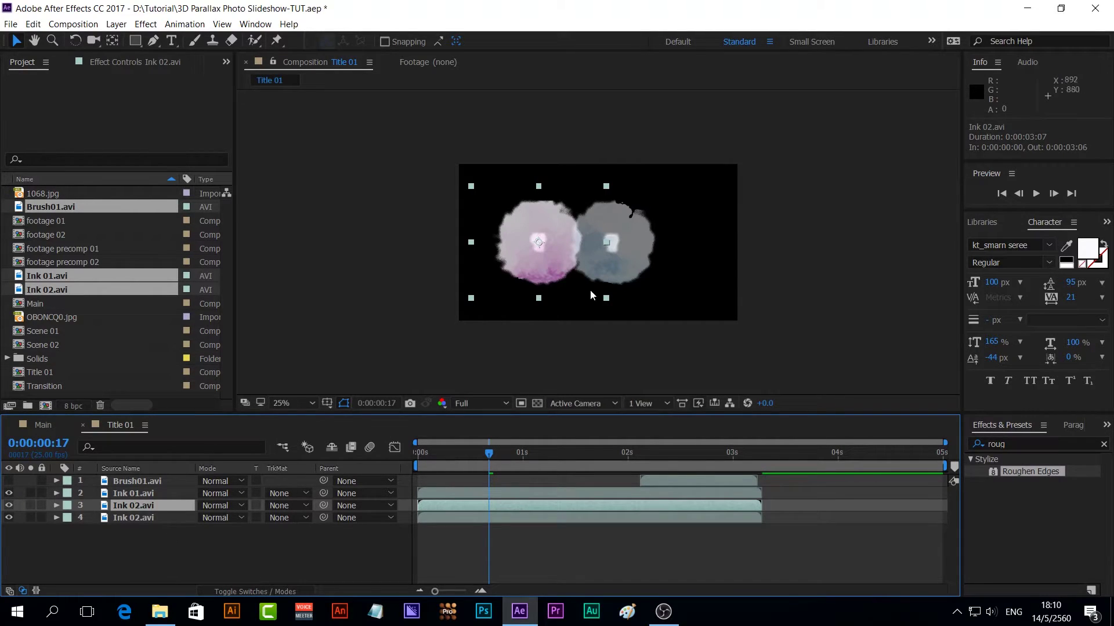
{"action": "left_click_drag", "start_coordinate": [548, 272], "coordinate": [681, 275]}
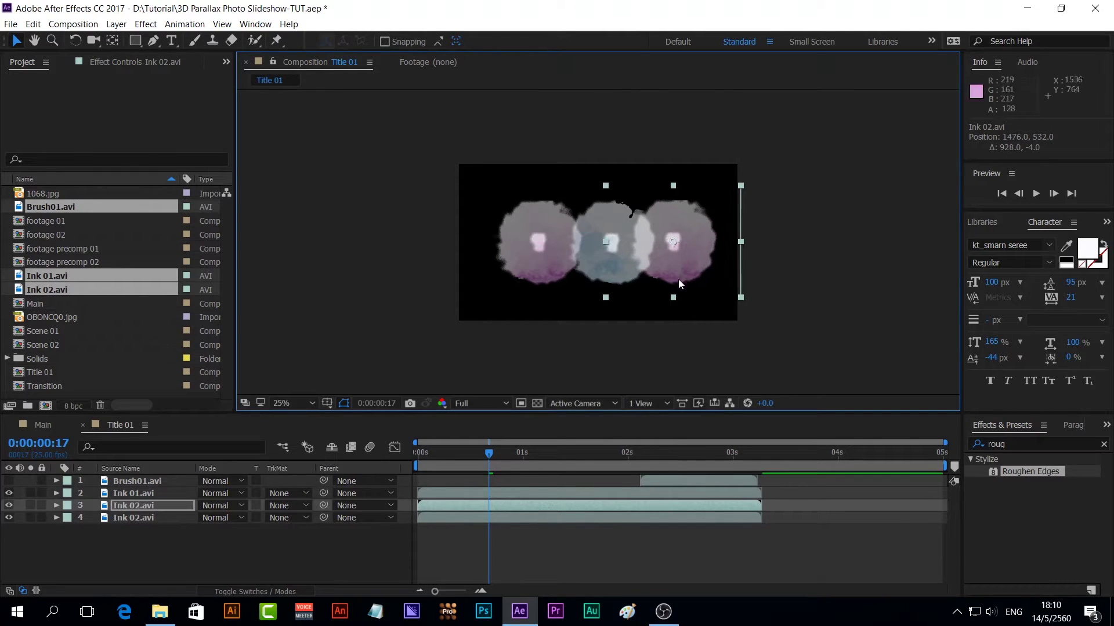
{"action": "left_click_drag", "start_coordinate": [146, 549], "coordinate": [134, 494]}
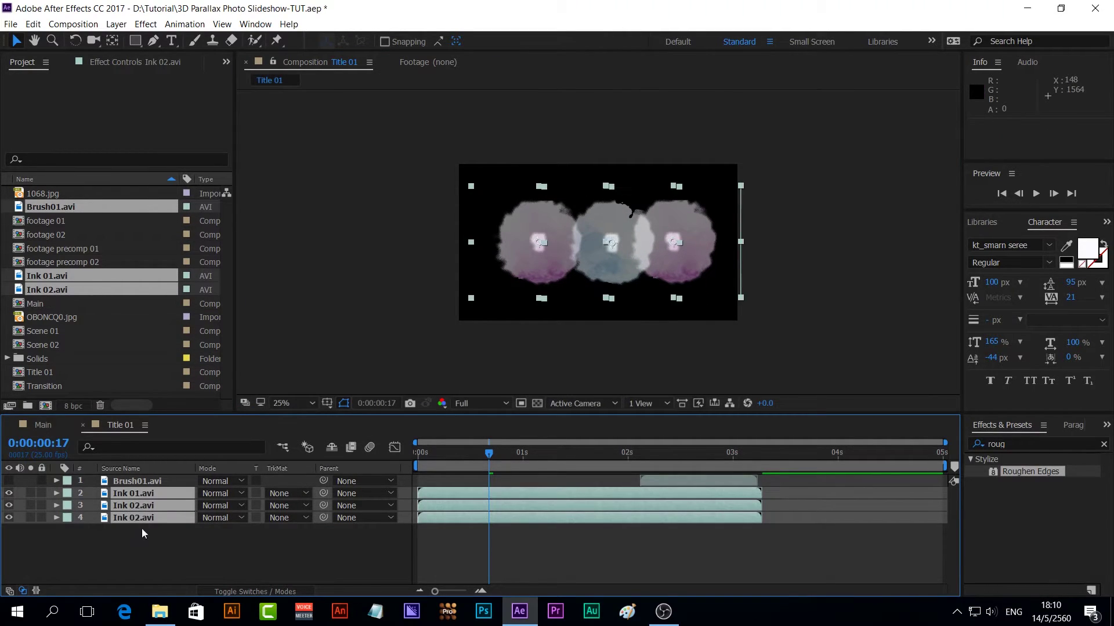
{"action": "left_click_drag", "start_coordinate": [592, 259], "coordinate": [582, 259]}
- Stagger the ink layers by starting Ink 01 at 0:00:00:07 and the upper Ink 02 copy at 0:00:00:15, and preview the timing
{"action": "mouse_move", "coordinate": [482, 458]}
{"action": "left_mouse_down"}
{"action": "mouse_move", "coordinate": [441, 469]}
{"action": "mouse_move", "coordinate": [498, 472]}
{"action": "left_mouse_up"}
{"action": "left_click_drag", "start_coordinate": [509, 475], "coordinate": [482, 475]}
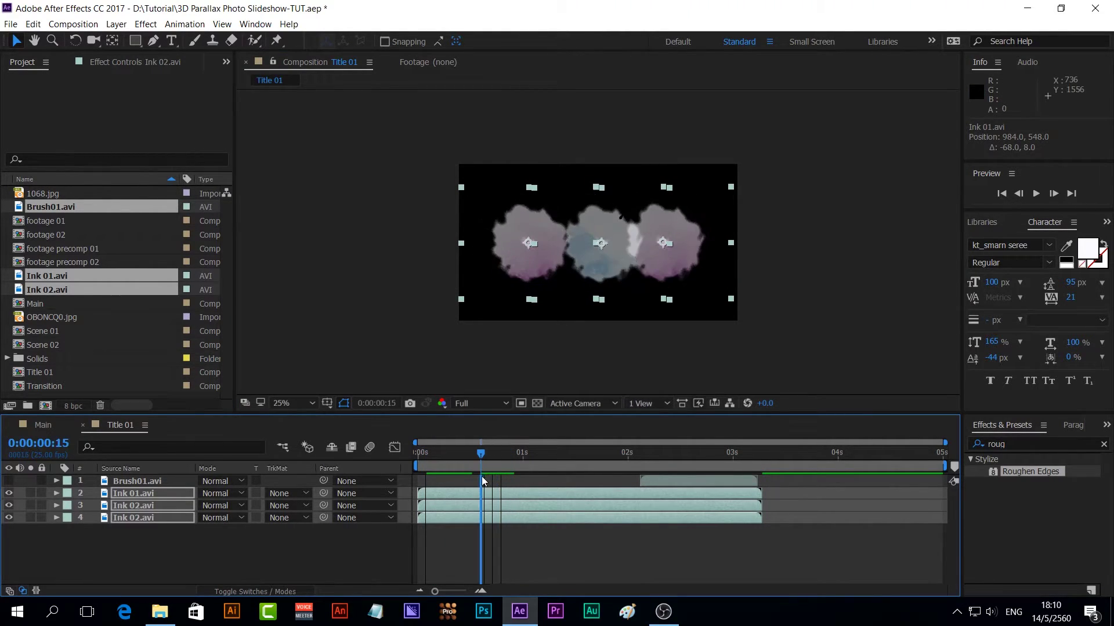
{"action": "left_click", "coordinate": [176, 492]}
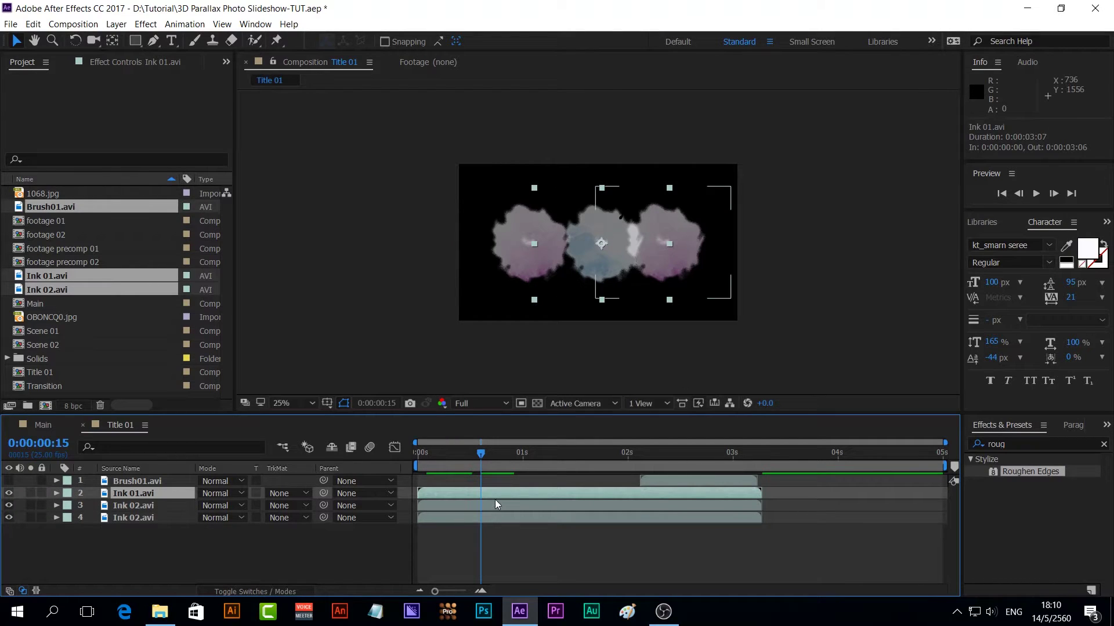
{"action": "left_click_drag", "start_coordinate": [502, 492], "coordinate": [530, 493]}
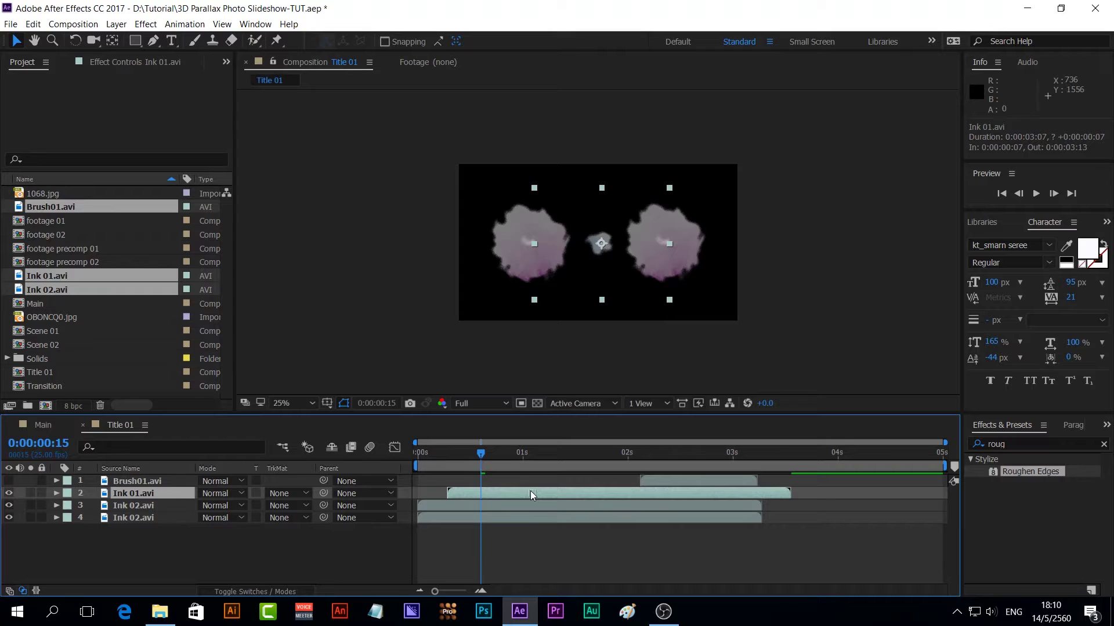
{"action": "mouse_move", "coordinate": [513, 513]}
{"action": "left_mouse_down"}
{"action": "mouse_move", "coordinate": [523, 514]}
{"action": "mouse_move", "coordinate": [496, 518]}
{"action": "left_mouse_up"}
{"action": "key", "text": "ctrl+]"}
{"action": "key", "text": "bracketleft"}
{"action": "key", "text": "Home"}
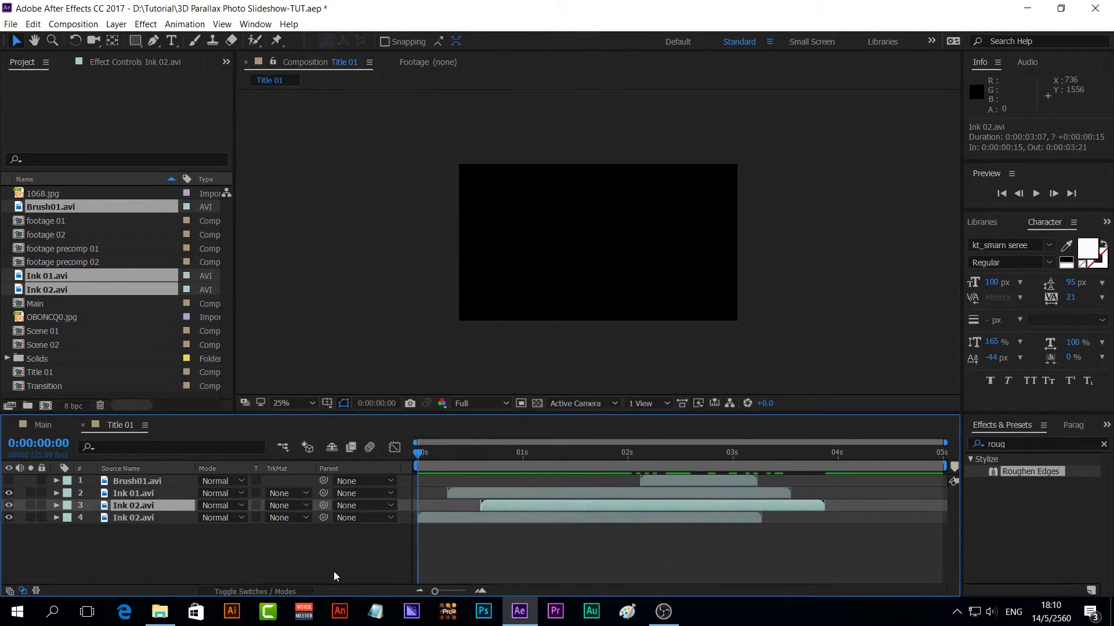
{"action": "left_click", "coordinate": [306, 569]}
{"action": "mouse_move", "coordinate": [421, 457]}
{"action": "left_mouse_down"}
{"action": "mouse_move", "coordinate": [650, 508]}
{"action": "mouse_move", "coordinate": [512, 532]}
{"action": "left_mouse_up"}
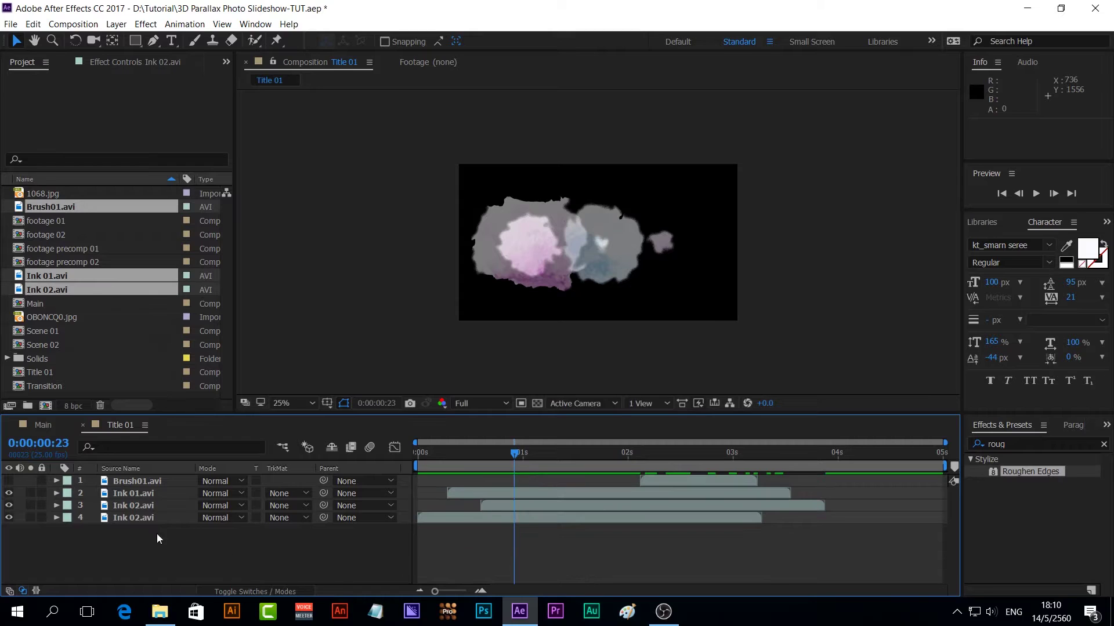
- Apply the Tint effect to the Ink 01 layer and map white to purple (RGB 128, 0, 128)
{"action": "left_click", "coordinate": [134, 494]}
{"action": "left_click", "coordinate": [1015, 443]}
{"action": "type", "text": "tint"}
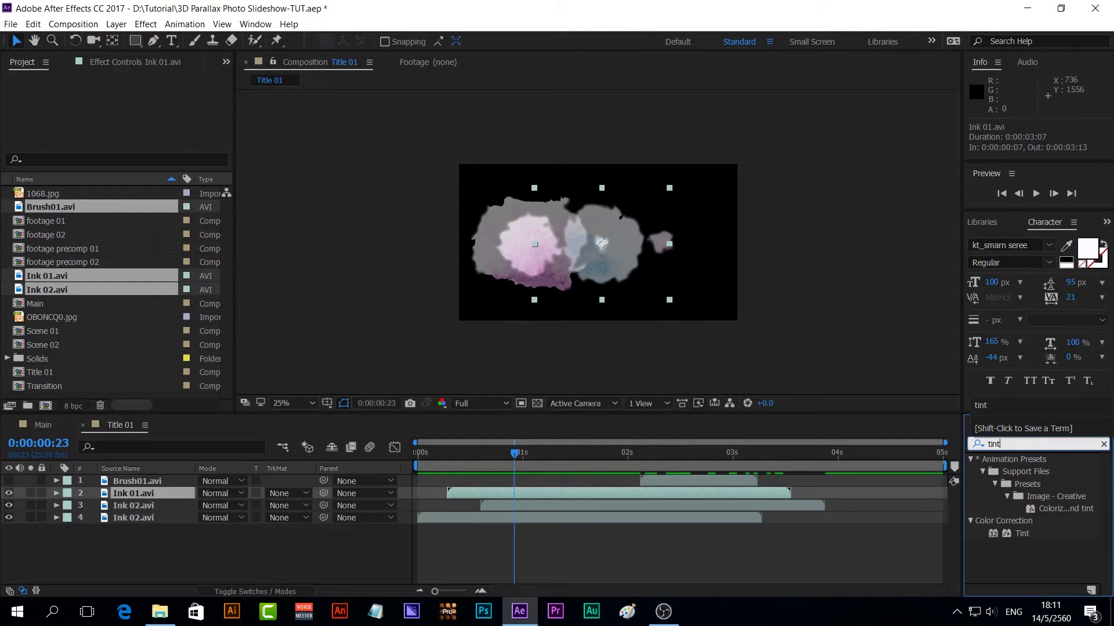
{"action": "double_click", "coordinate": [1025, 533]}
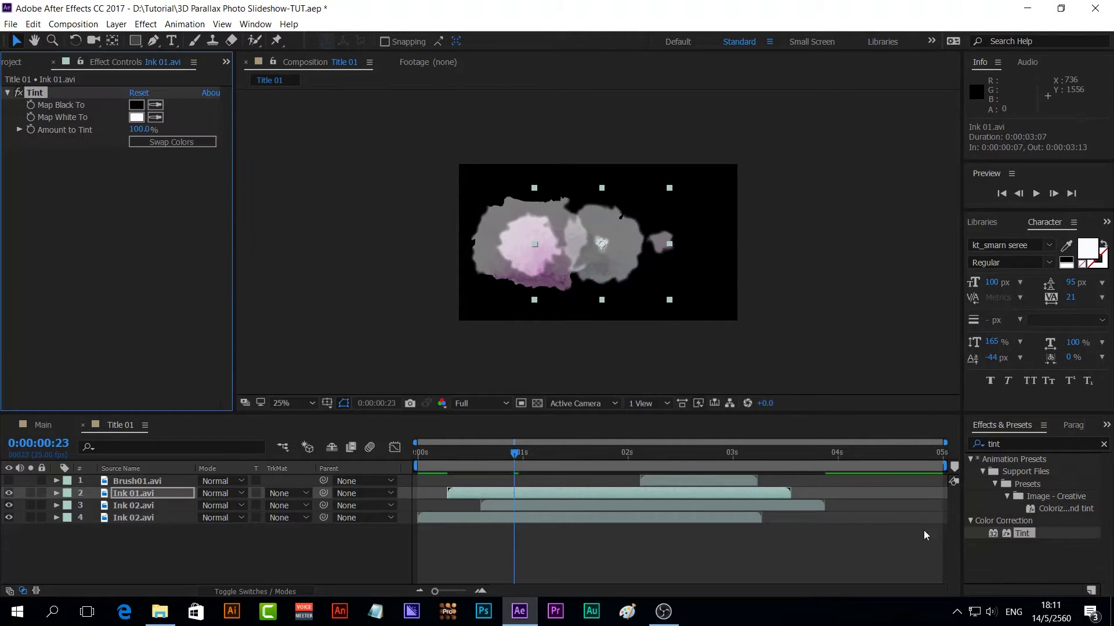
{"action": "left_click", "coordinate": [137, 117]}
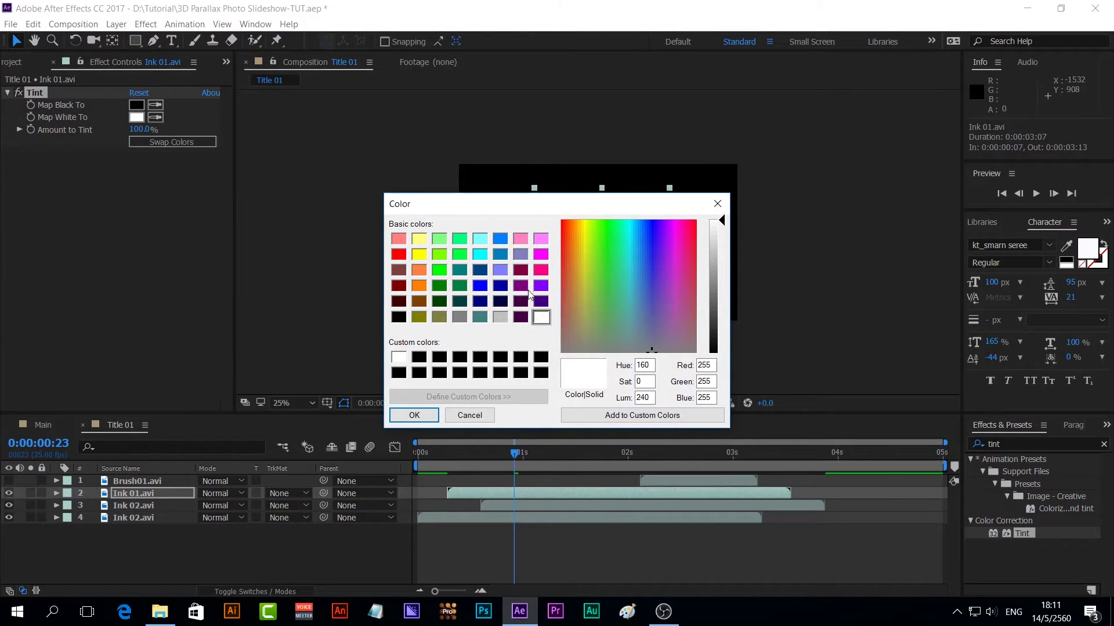
{"action": "left_click", "coordinate": [520, 286]}
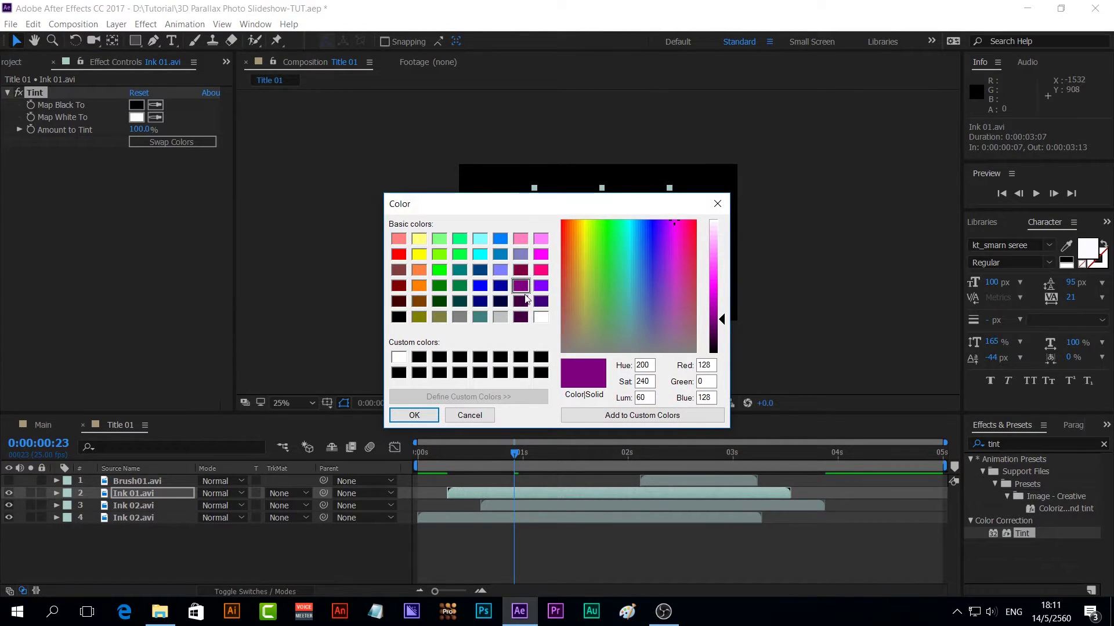
{"action": "left_click", "coordinate": [414, 415]}
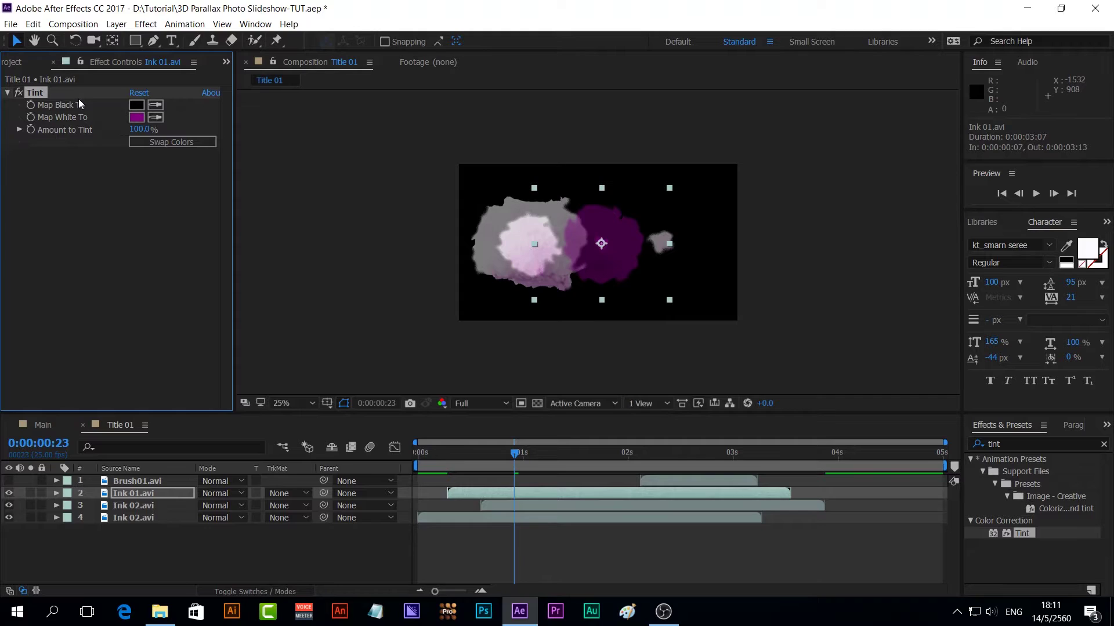
- Apply the same purple Tint effect to both Ink 02 layers and the Brush01 layer
{"action": "left_click", "coordinate": [164, 506]}
{"action": "left_click", "coordinate": [167, 519], "text": "shift"}
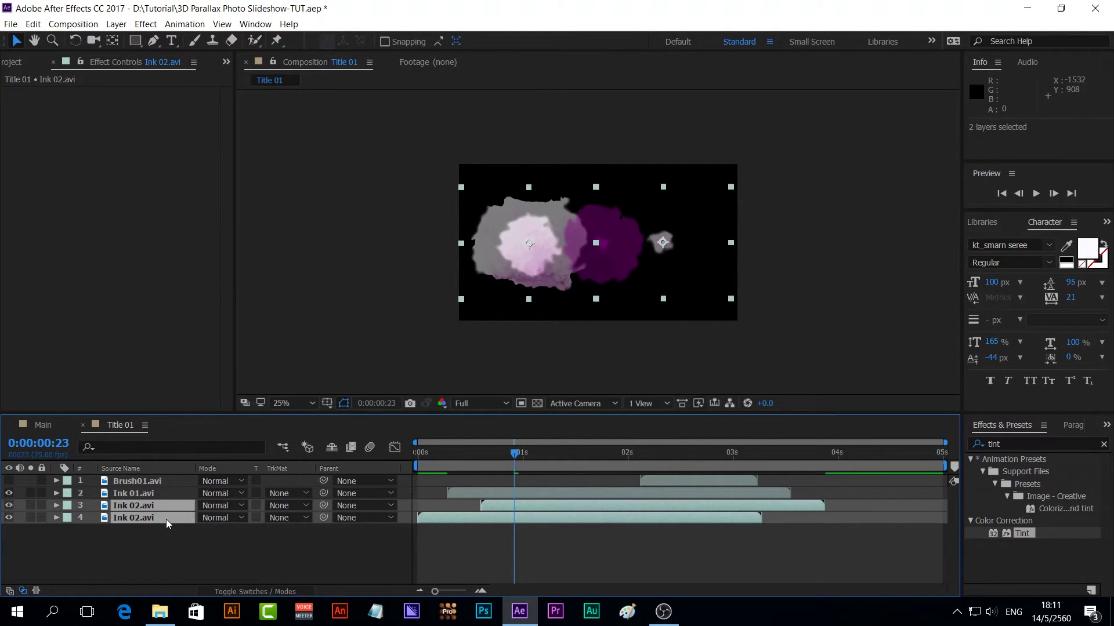
{"action": "key", "text": "ctrl+alt+shift+e"}
{"action": "left_click", "coordinate": [148, 479]}
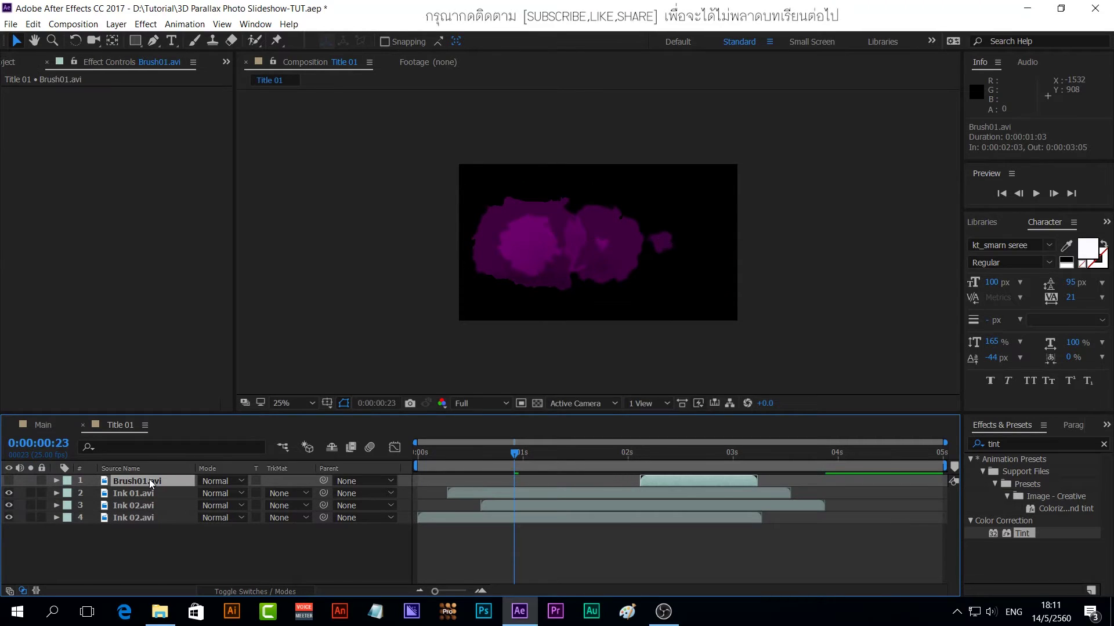
{"action": "key", "text": "ctrl+alt+shift+e"}
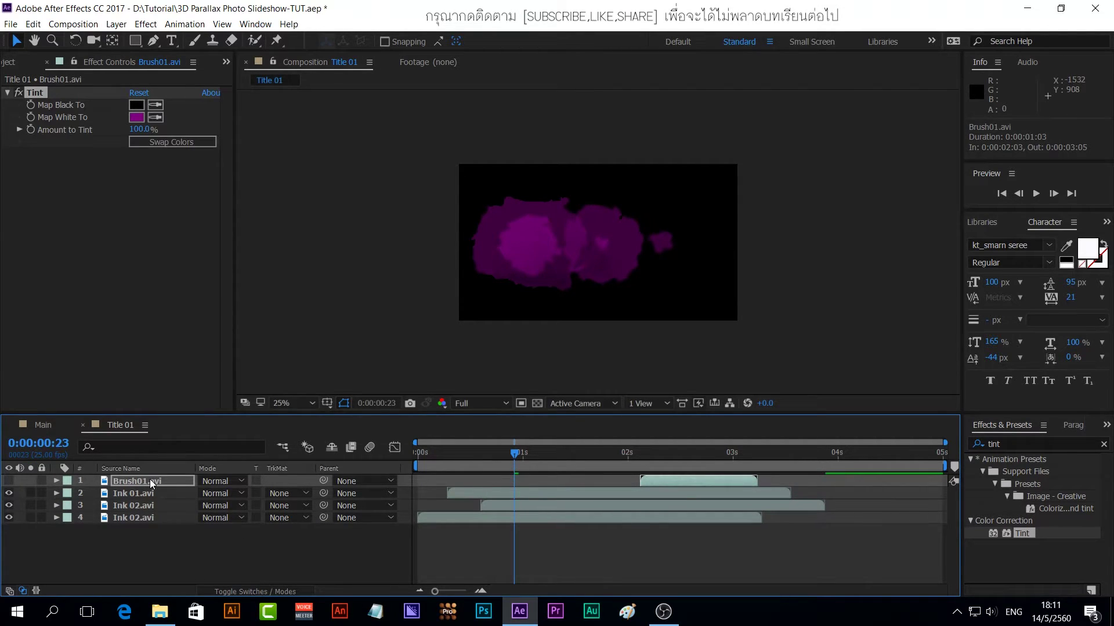
- Change the Map White To colour of Ink 01's Tint to pink (RGB 255, 128, 192) and view the frame at 0:00:01:10
{"action": "left_click", "coordinate": [150, 494]}
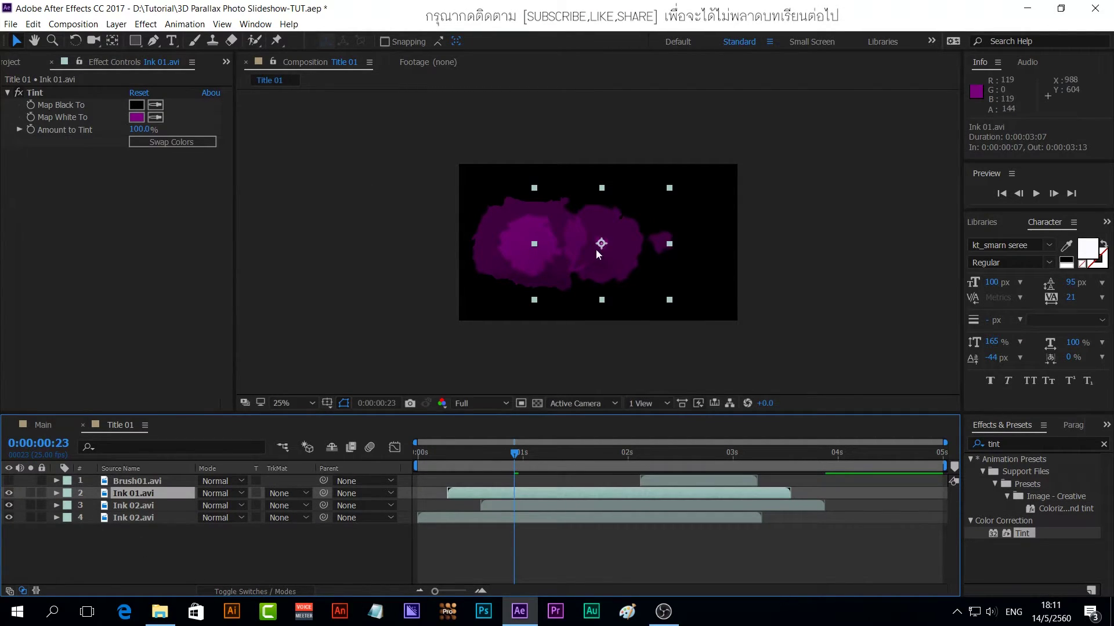
{"action": "left_click", "coordinate": [135, 117]}
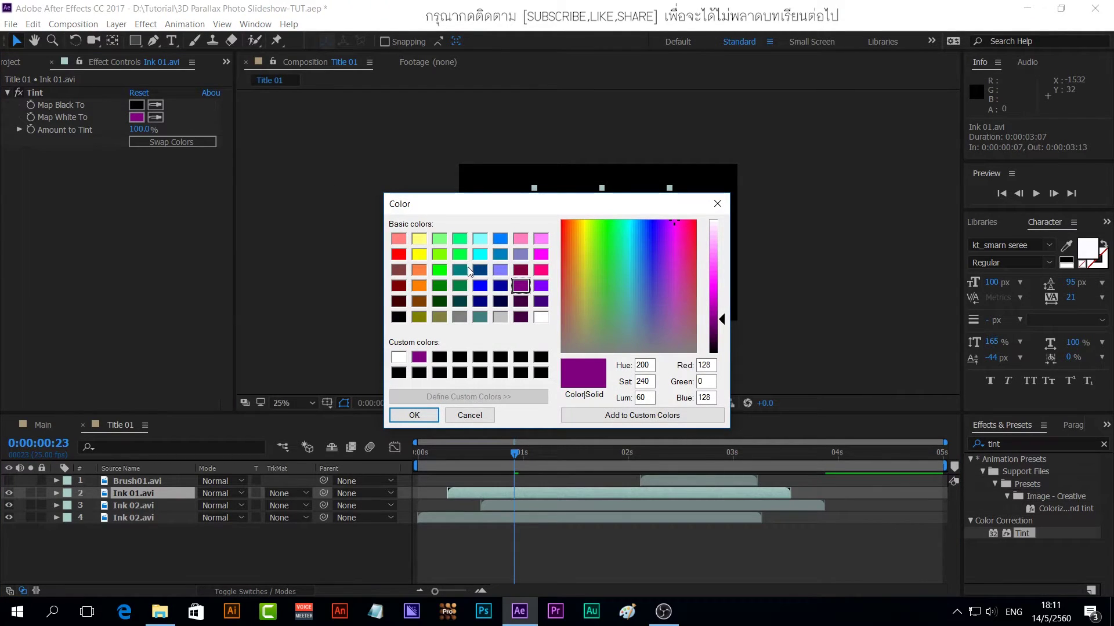
{"action": "left_click", "coordinate": [520, 238]}
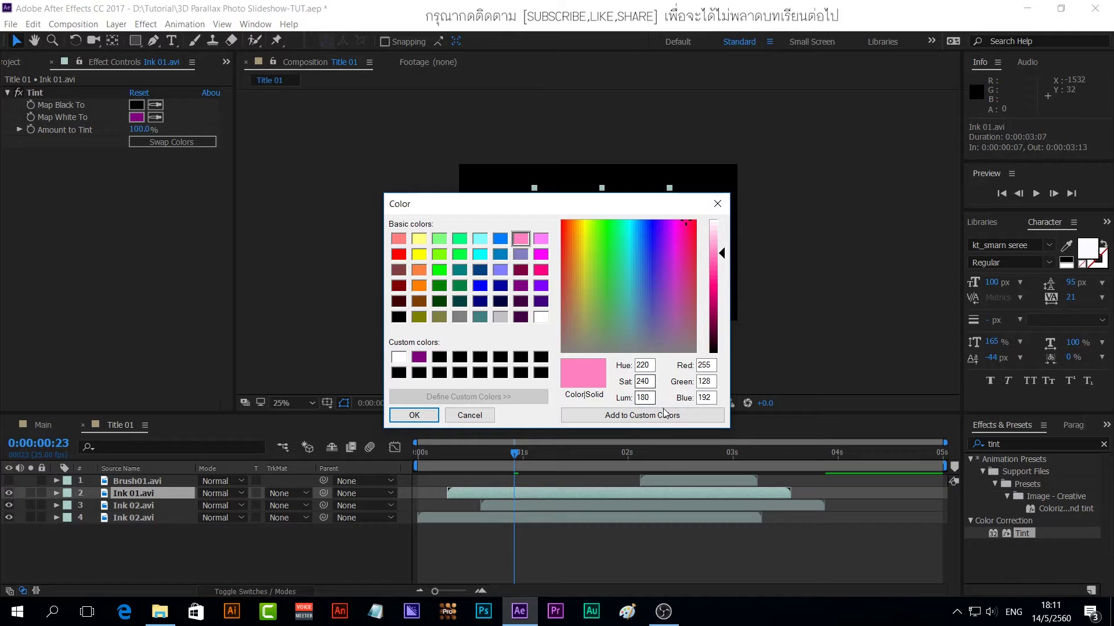
{"action": "left_click", "coordinate": [418, 415]}
{"action": "left_click", "coordinate": [566, 453]}
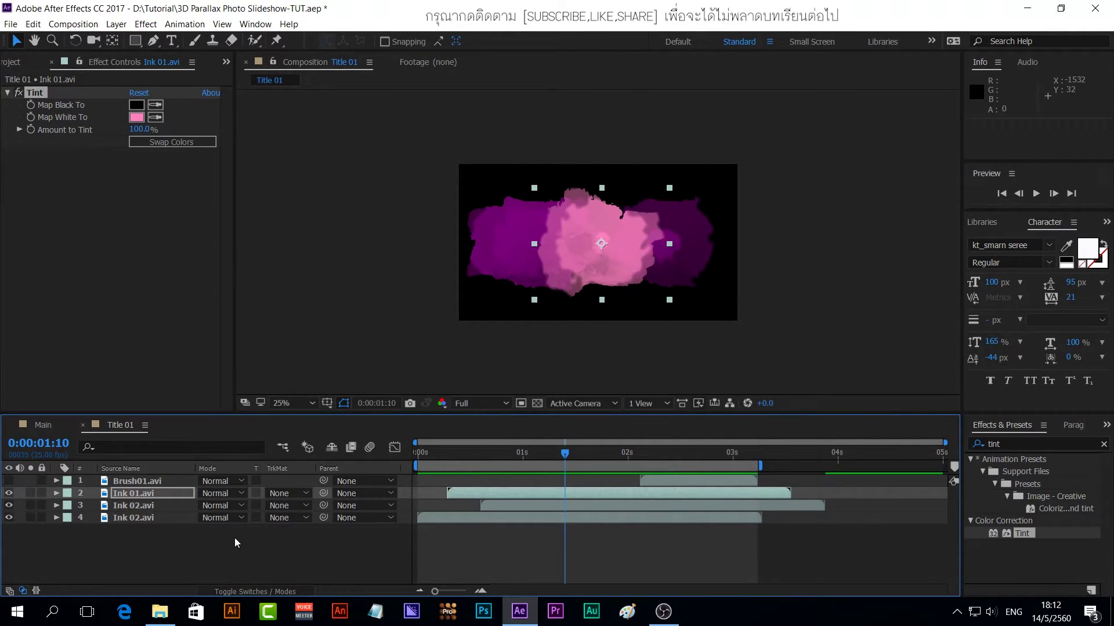
- Set the Ink 01 layer's blending mode to Multiply, make the Brush01 layer visible again, and view the frame at 0:00:02:22
{"action": "left_click", "coordinate": [217, 498], "text": "ctrl"}
{"action": "left_click", "coordinate": [241, 494]}
{"action": "left_click", "coordinate": [326, 138]}
{"action": "left_click", "coordinate": [484, 453]}
{"action": "mouse_move", "coordinate": [476, 466]}
{"action": "left_mouse_down"}
{"action": "mouse_move", "coordinate": [710, 499]}
{"action": "mouse_move", "coordinate": [412, 505]}
{"action": "mouse_move", "coordinate": [693, 509]}
{"action": "mouse_move", "coordinate": [503, 518]}
{"action": "mouse_move", "coordinate": [586, 509]}
{"action": "left_mouse_up"}
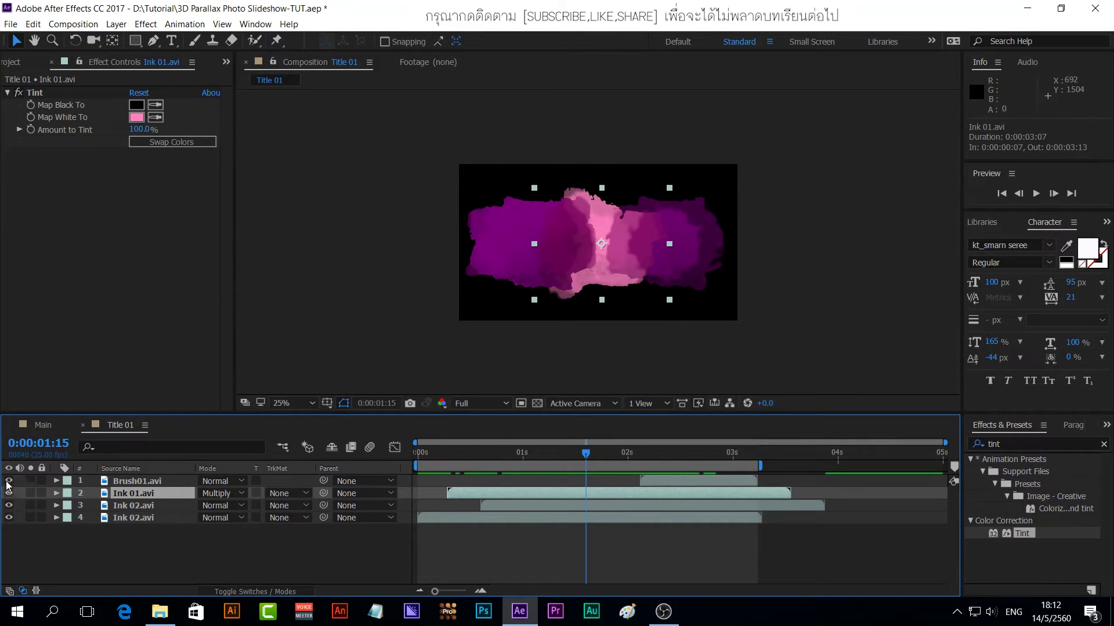
{"action": "mouse_move", "coordinate": [587, 454]}
{"action": "left_mouse_down"}
{"action": "mouse_move", "coordinate": [726, 482]}
{"action": "mouse_move", "coordinate": [667, 480]}
{"action": "mouse_move", "coordinate": [717, 481]}
{"action": "left_mouse_up"}
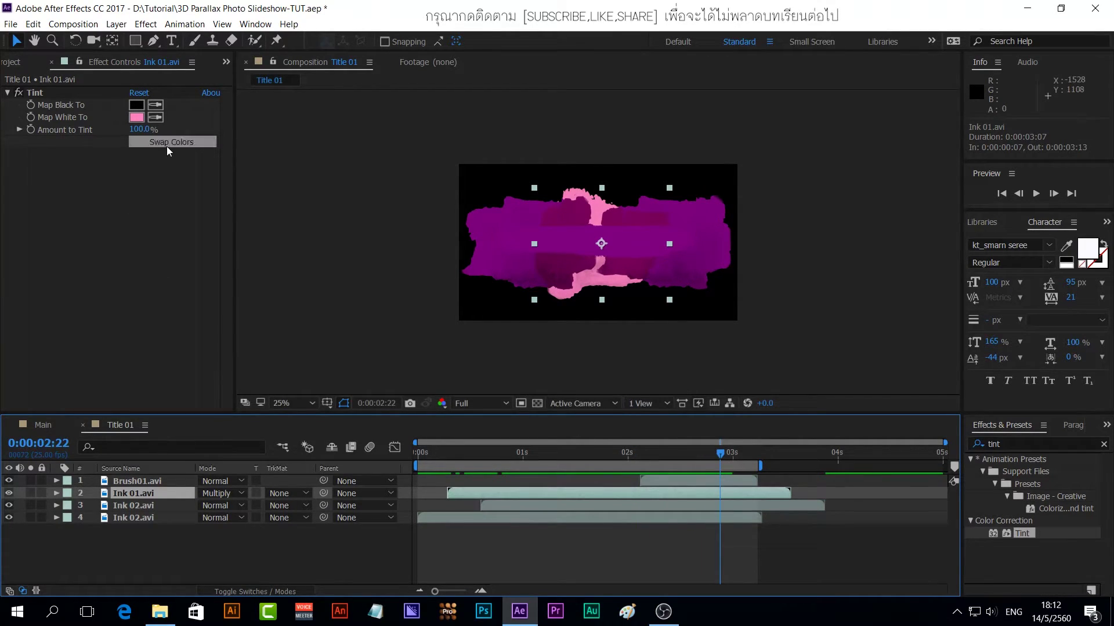
- Change the Map White To colour of the Brush01 layer's Tint effect to white
{"action": "left_click", "coordinate": [144, 478]}
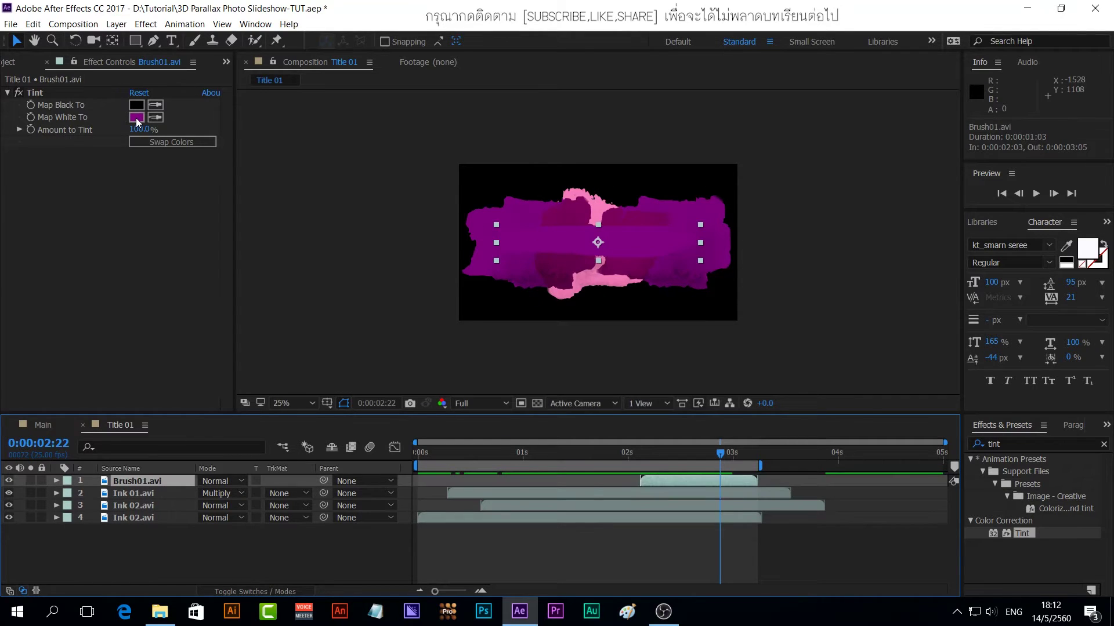
{"action": "left_click", "coordinate": [136, 118]}
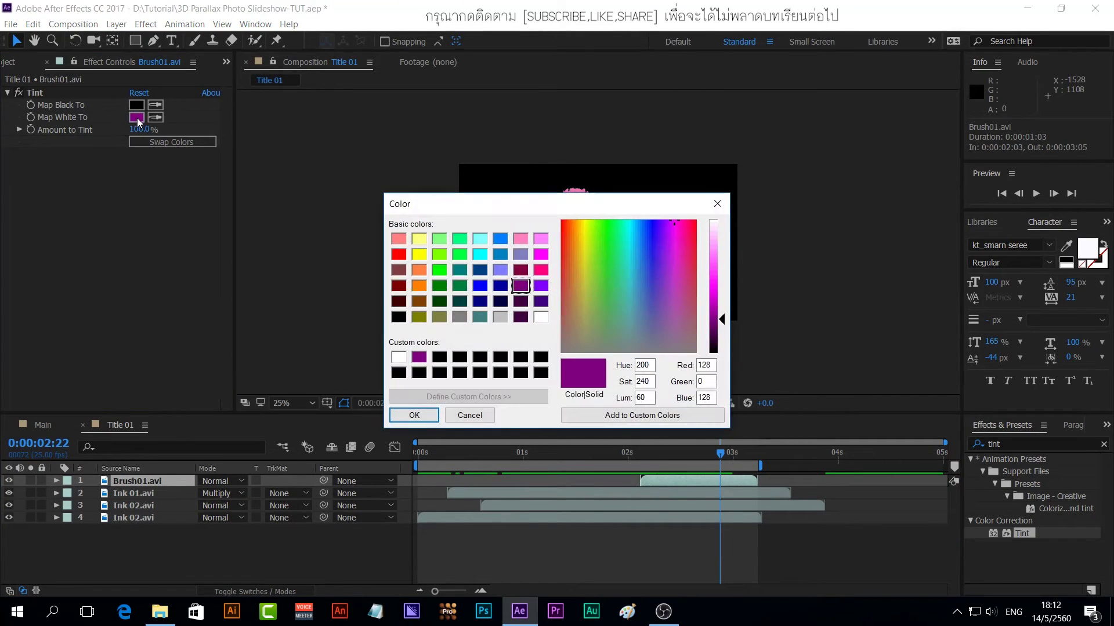
{"action": "left_click", "coordinate": [399, 357]}
{"action": "left_click", "coordinate": [413, 415]}
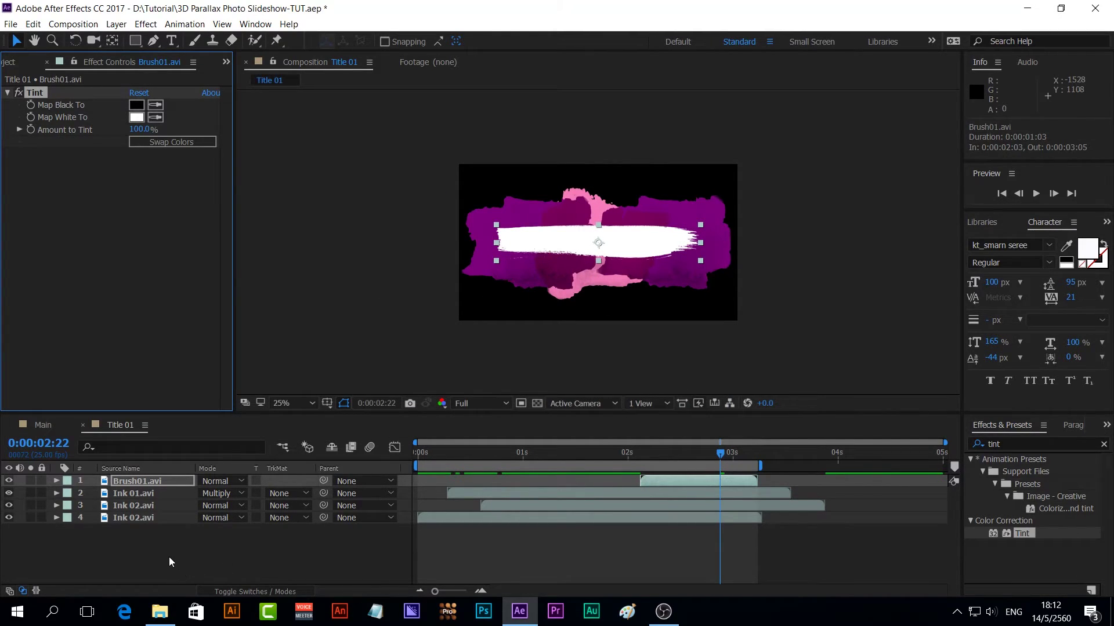
- Scale the Ink 01 layer and both Ink 02 layers to 70%
{"action": "left_click_drag", "start_coordinate": [168, 542], "coordinate": [152, 498]}
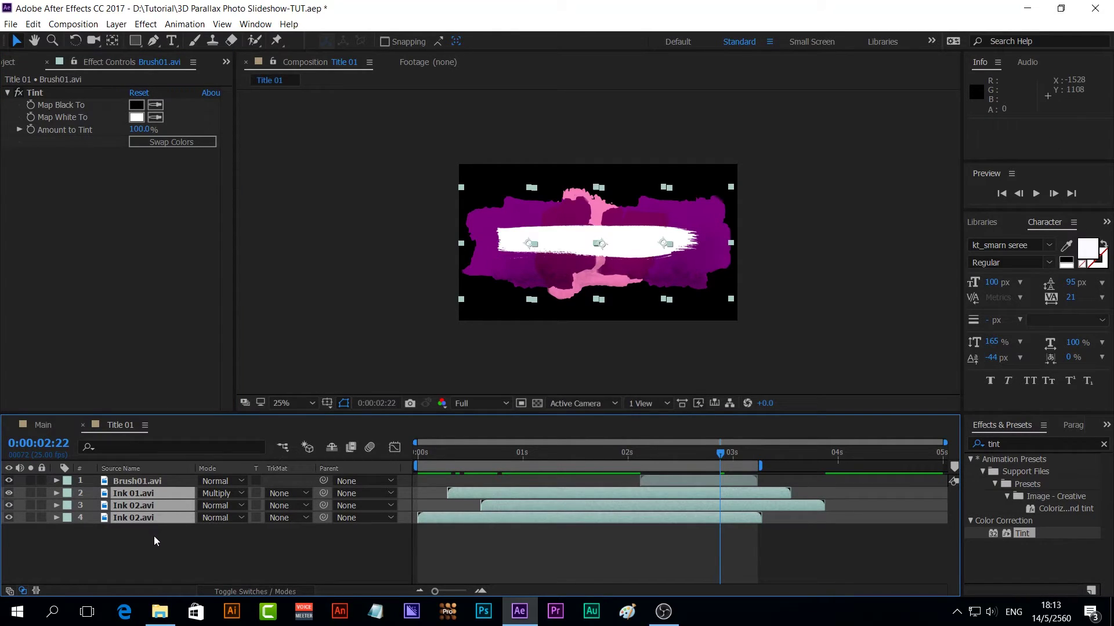
{"action": "key", "text": "s"}
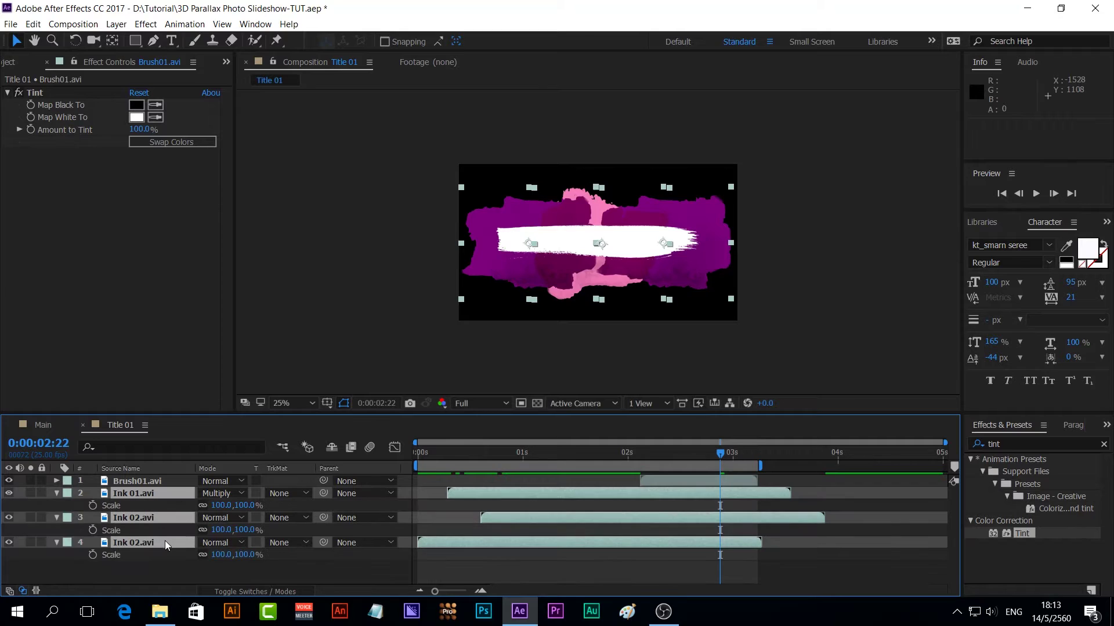
{"action": "left_click_drag", "start_coordinate": [220, 505], "coordinate": [196, 506]}
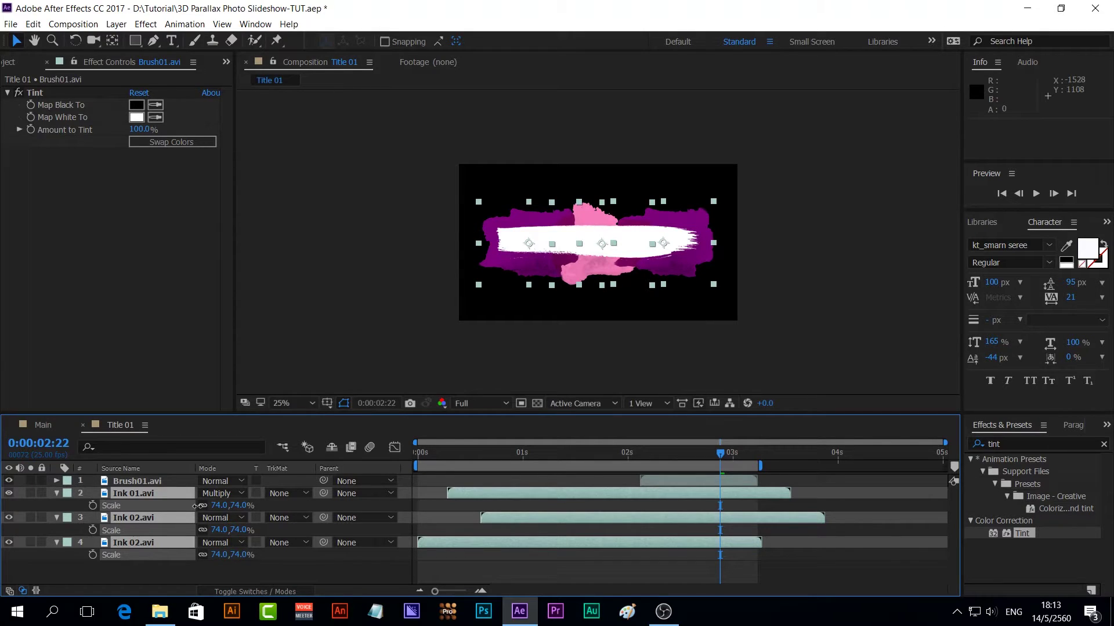
{"action": "left_click", "coordinate": [220, 505]}
{"action": "type", "text": "70"}
{"action": "key", "text": "Return"}
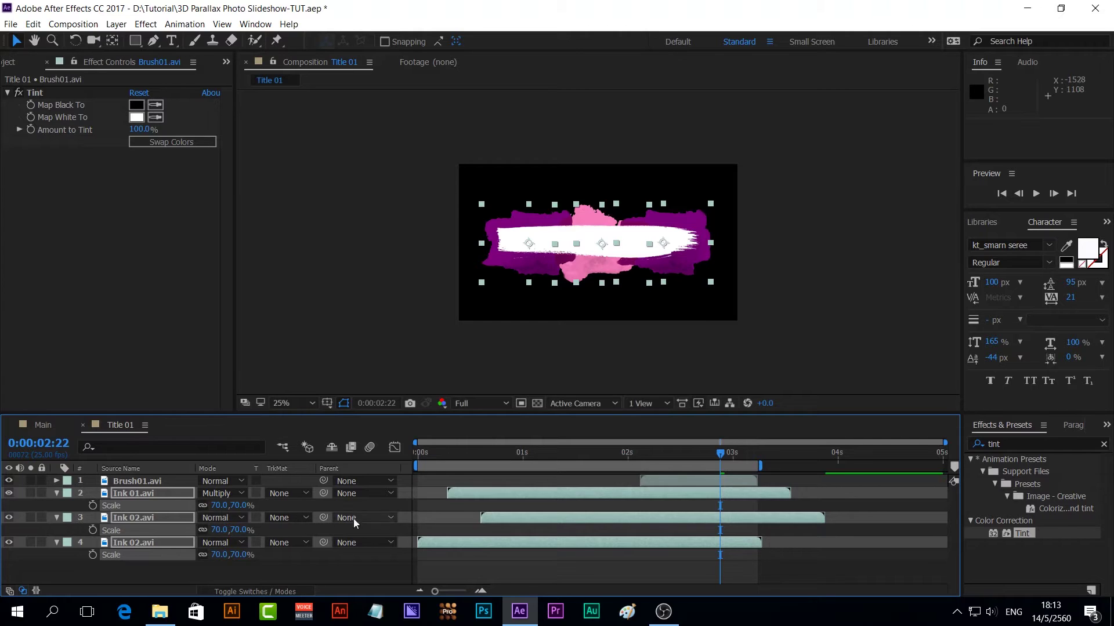
{"action": "left_click", "coordinate": [305, 572]}
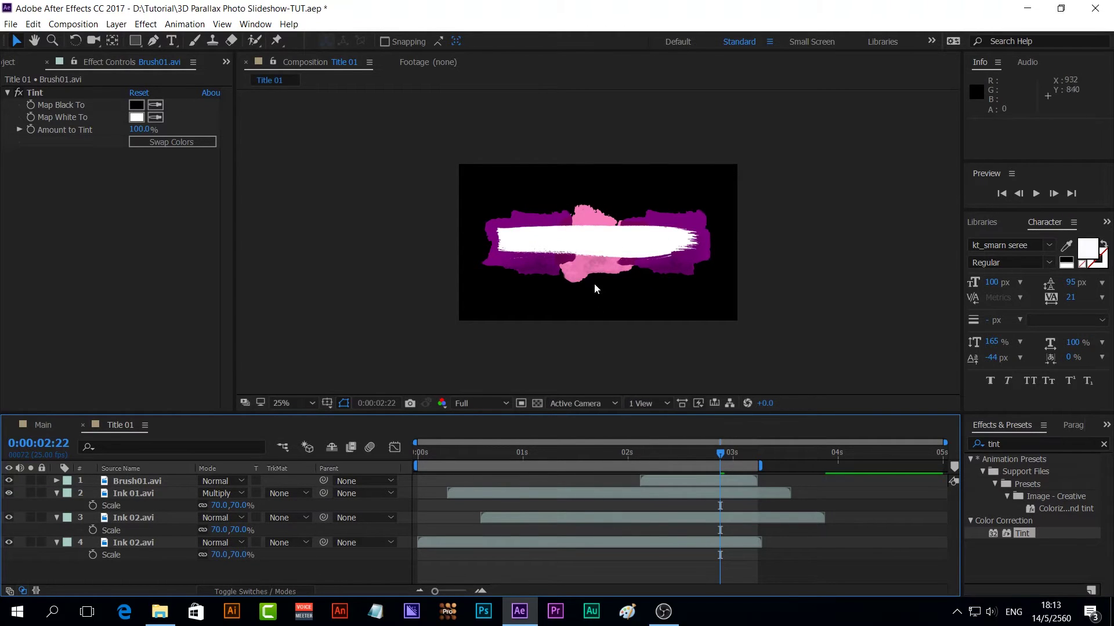
- Shift the Brush01 layer earlier in time so it starts at 0:00:01:17
{"action": "key", "text": "period"}
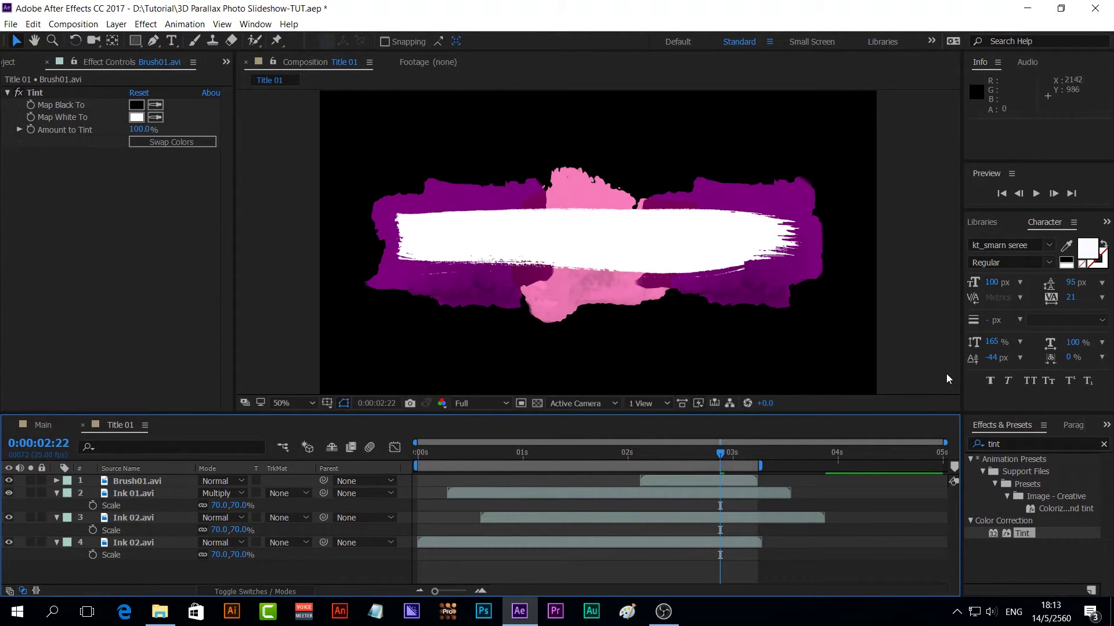
{"action": "mouse_move", "coordinate": [722, 455]}
{"action": "left_mouse_down"}
{"action": "mouse_move", "coordinate": [475, 436]}
{"action": "mouse_move", "coordinate": [601, 443]}
{"action": "left_mouse_up"}
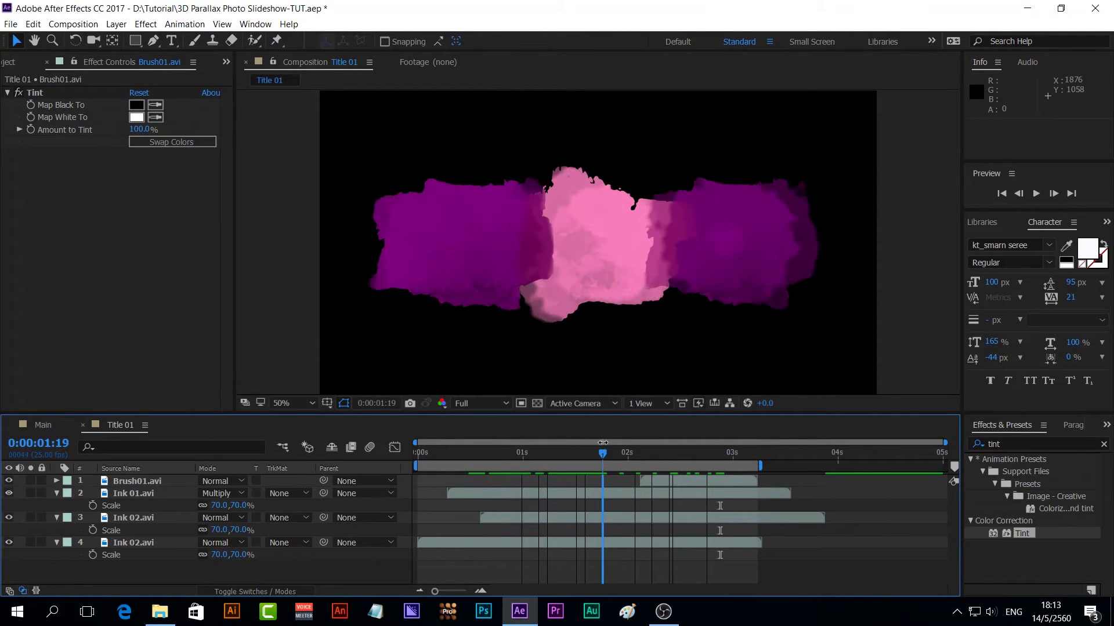
{"action": "mouse_move", "coordinate": [688, 476]}
{"action": "left_mouse_down"}
{"action": "mouse_move", "coordinate": [645, 480]}
{"action": "mouse_move", "coordinate": [621, 459]}
{"action": "mouse_move", "coordinate": [872, 494]}
{"action": "mouse_move", "coordinate": [636, 490]}
{"action": "left_mouse_up"}
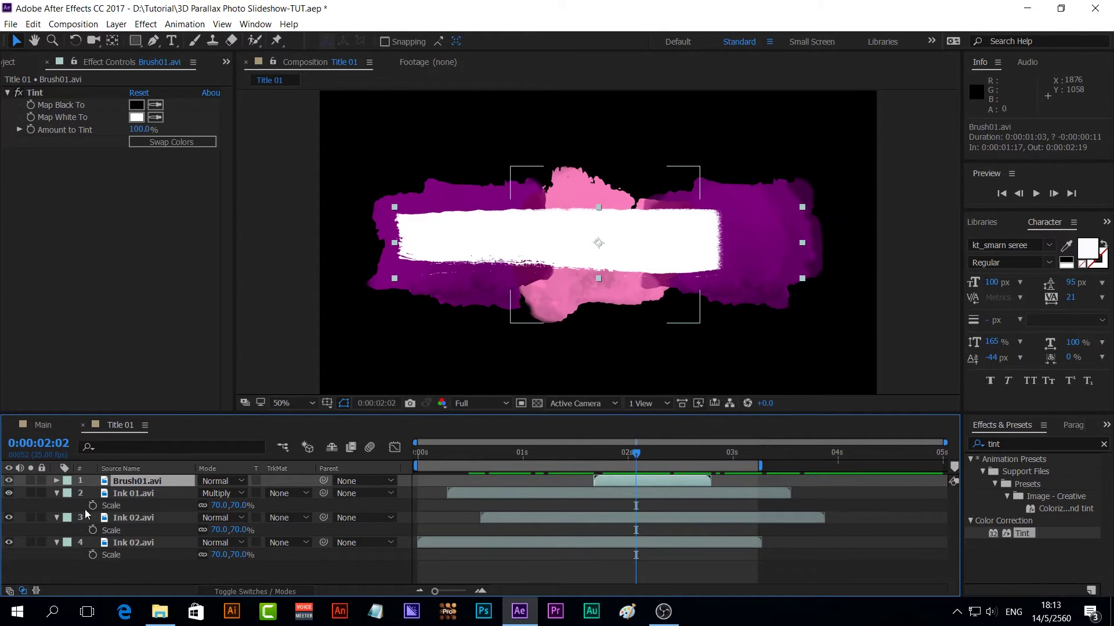
- End the work area at 0:00:02:20 where the Brush01 clip finishes, trim the composition to it, and preview the animation
{"action": "key", "text": "ctrl+grave"}
{"action": "mouse_move", "coordinate": [634, 453]}
{"action": "left_mouse_down"}
{"action": "mouse_move", "coordinate": [744, 470]}
{"action": "mouse_move", "coordinate": [637, 472]}
{"action": "mouse_move", "coordinate": [722, 451]}
{"action": "mouse_move", "coordinate": [713, 453]}
{"action": "left_mouse_up"}
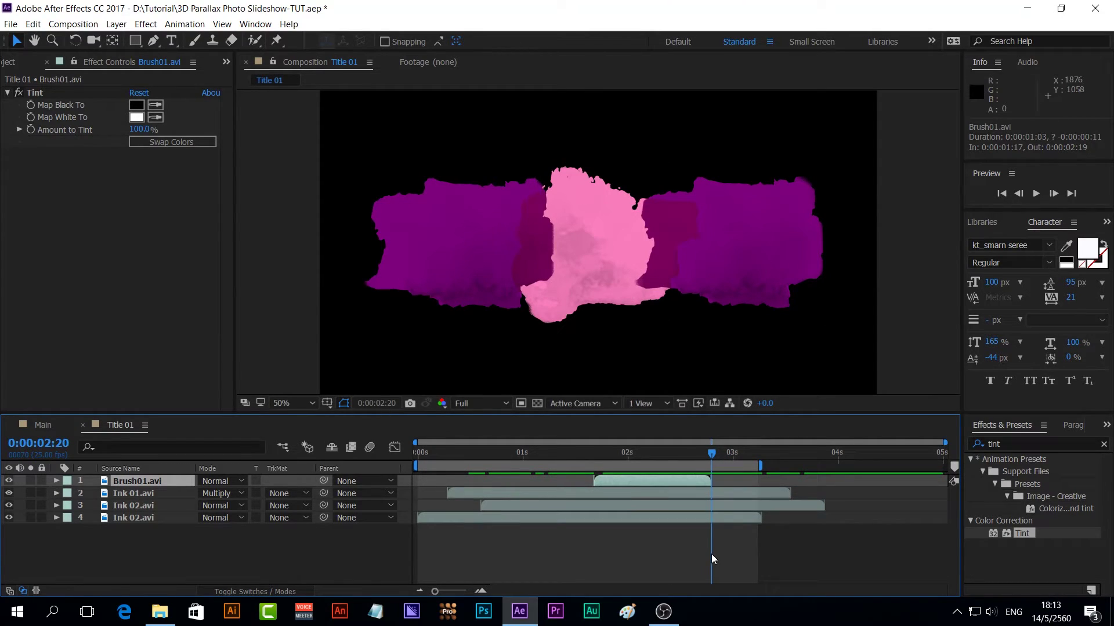
{"action": "key", "text": "n"}
{"action": "right_click", "coordinate": [648, 465]}
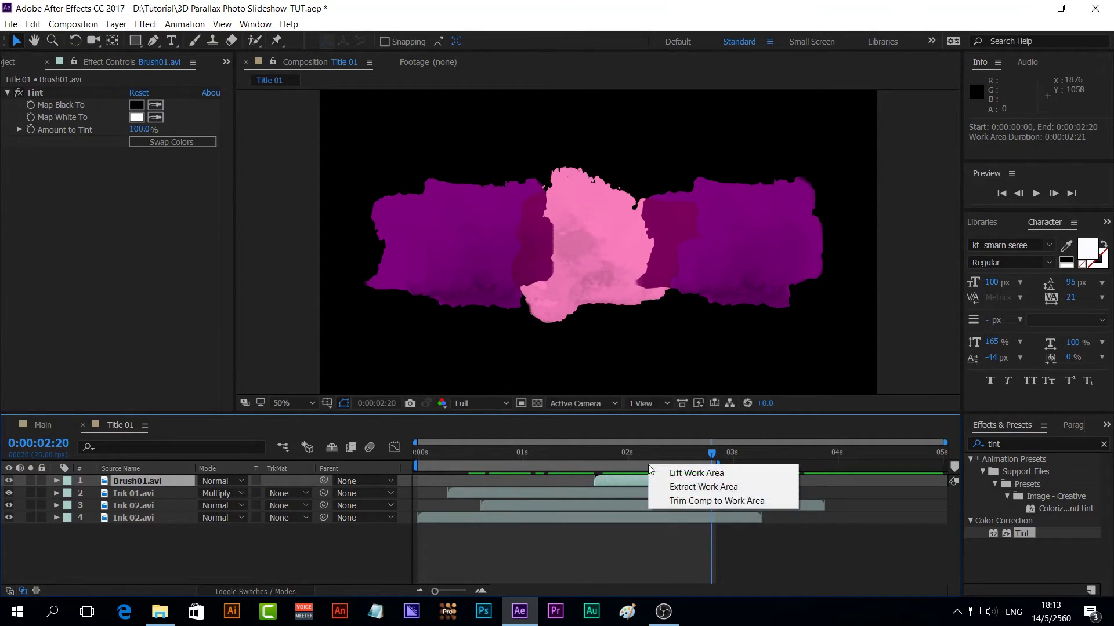
{"action": "left_click", "coordinate": [698, 503]}
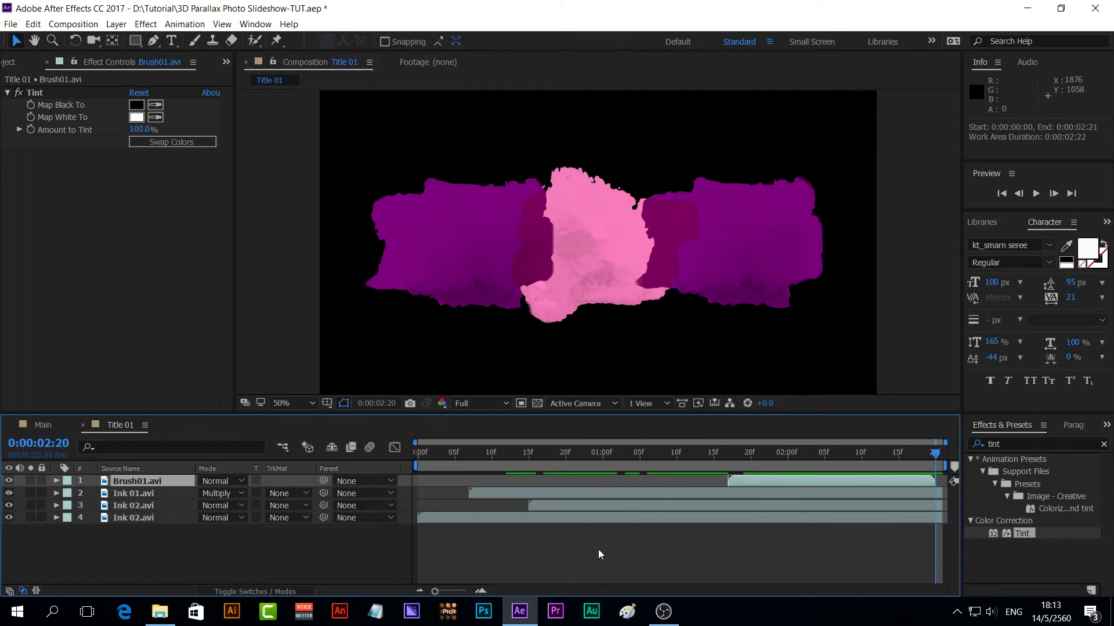
{"action": "key", "text": "space"}
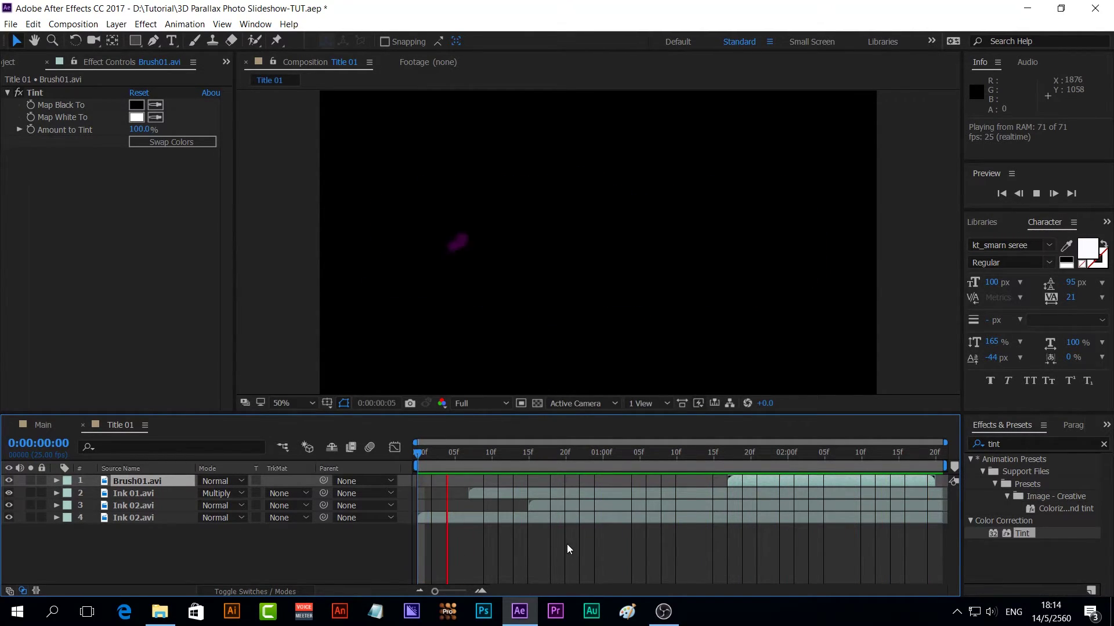
{"action": "left_click", "coordinate": [587, 450]}
{"action": "left_click", "coordinate": [359, 551]}
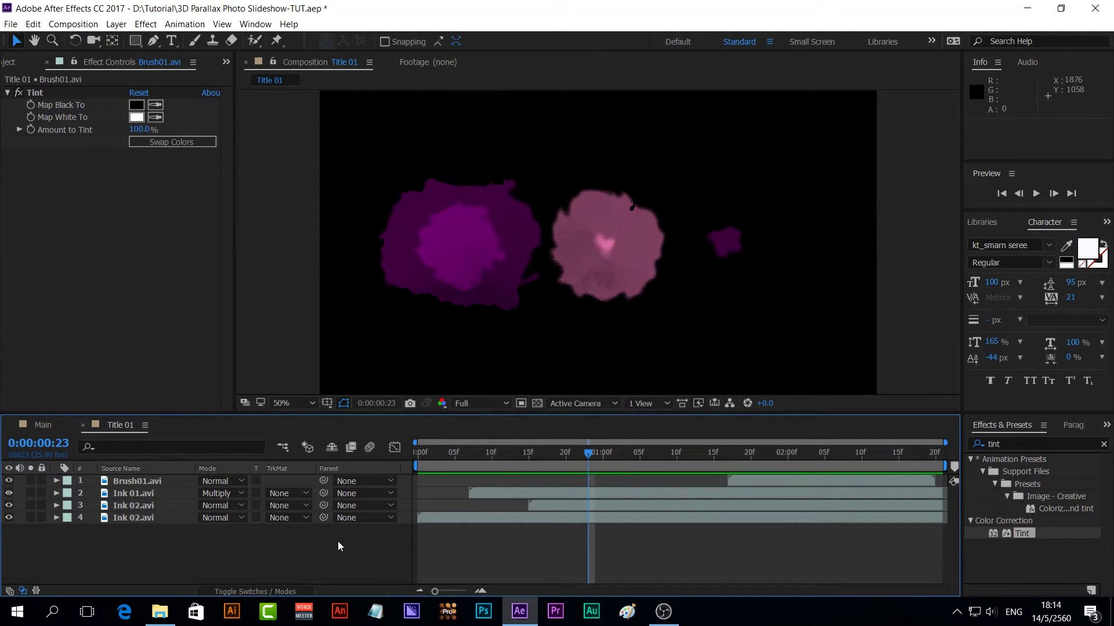
- Add a new adjustment layer above all layers and apply the Hue/Saturation effect to it
{"action": "right_click", "coordinate": [276, 545]}
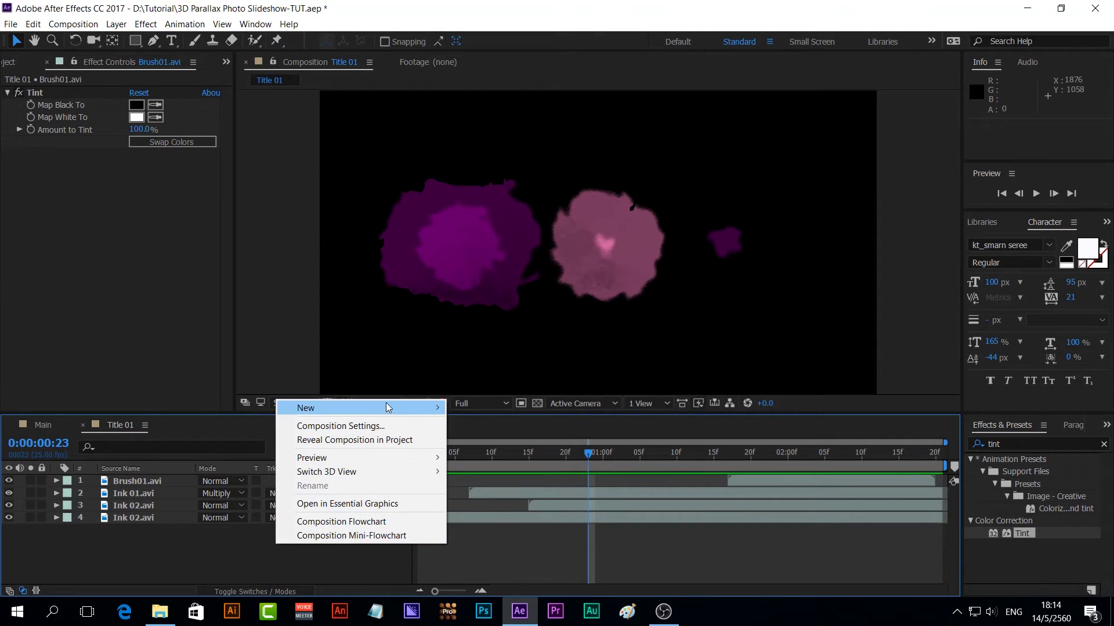
{"action": "mouse_move", "coordinate": [386, 402]}
{"action": "left_click", "coordinate": [535, 510]}
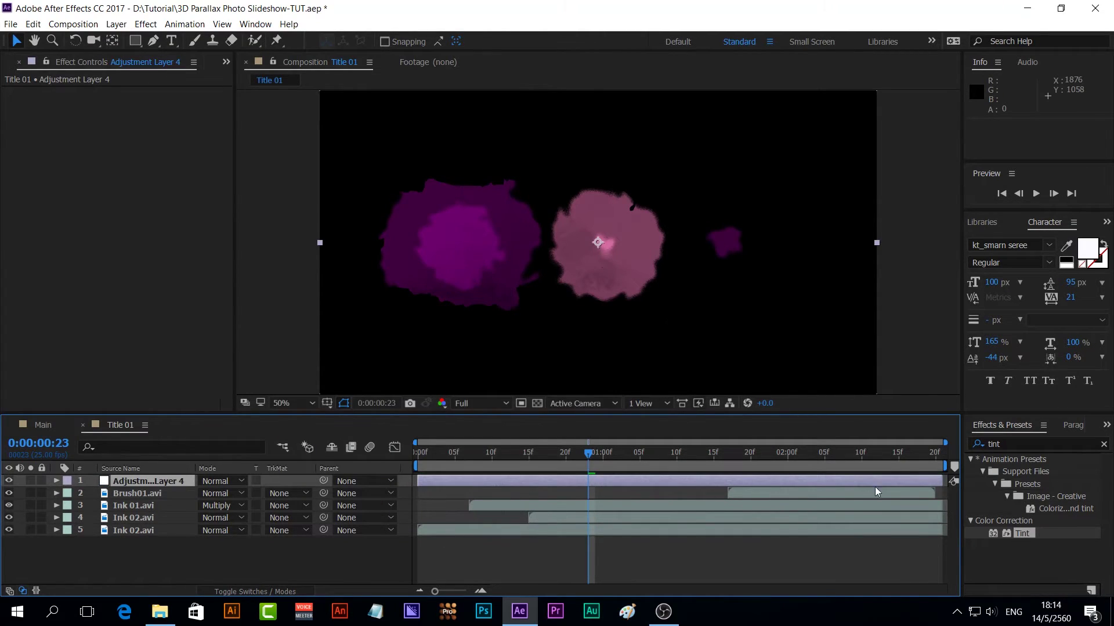
{"action": "left_click", "coordinate": [1009, 444]}
{"action": "double_click", "coordinate": [1010, 444]}
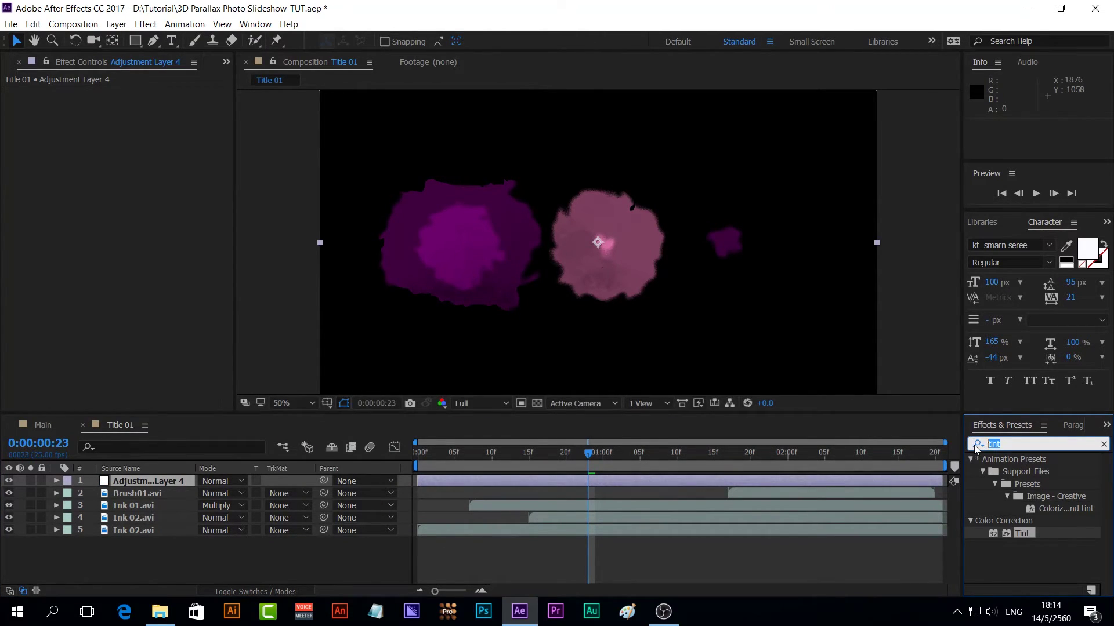
{"action": "type", "text": "hue"}
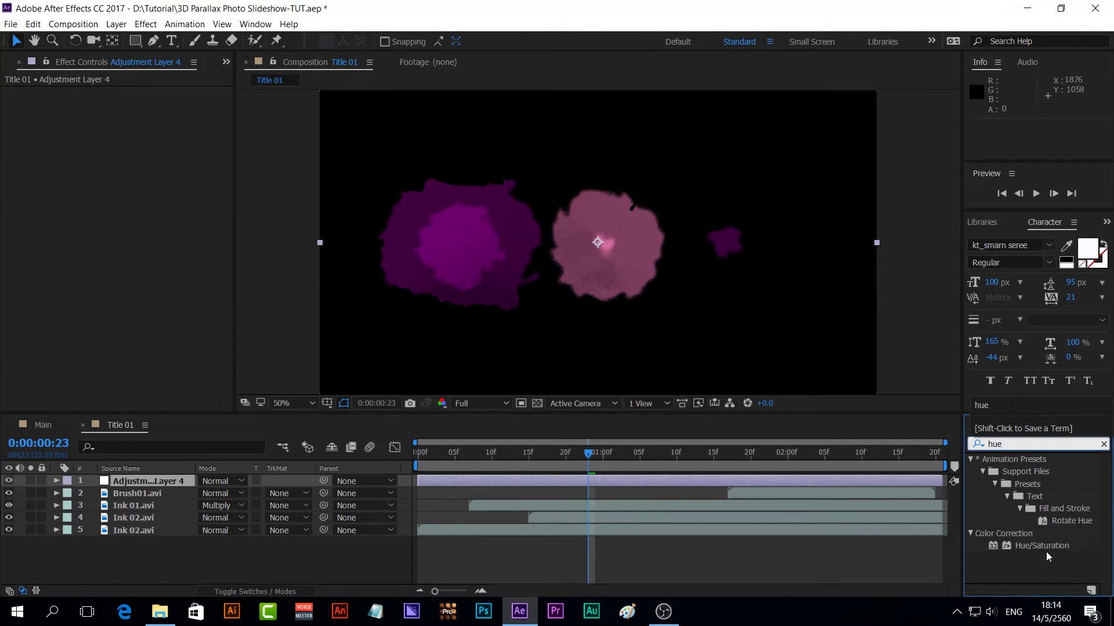
{"action": "double_click", "coordinate": [1042, 545]}
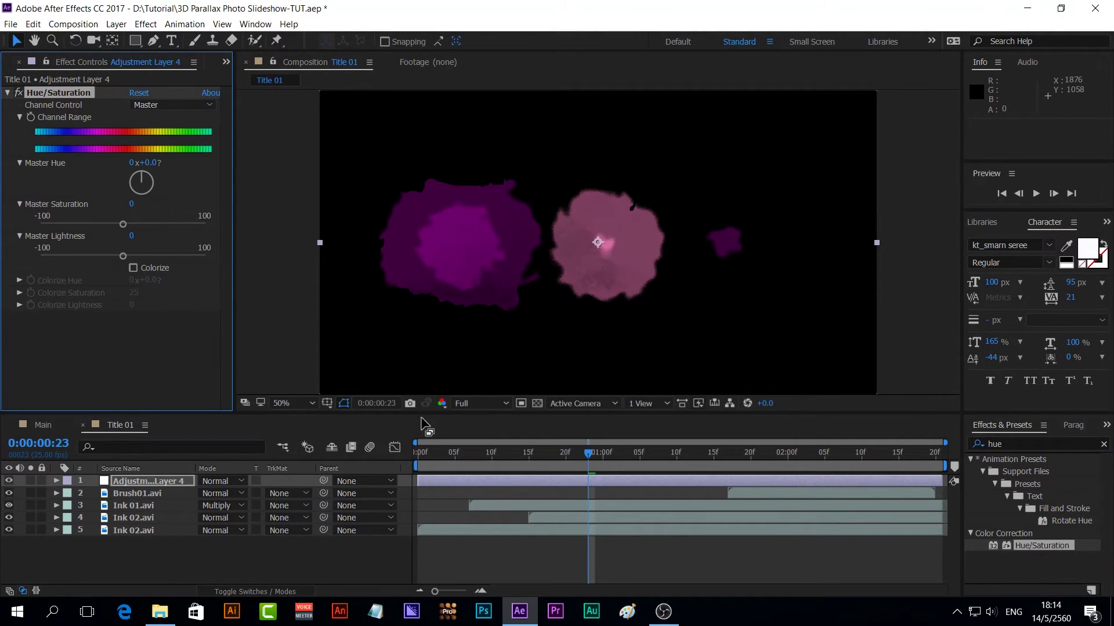
- Set the adjustment layer's Master Hue to 166° at frame 0:00:02:04 and turn on the transparency grid
{"action": "left_click", "coordinate": [583, 456]}
{"action": "key", "text": "space"}
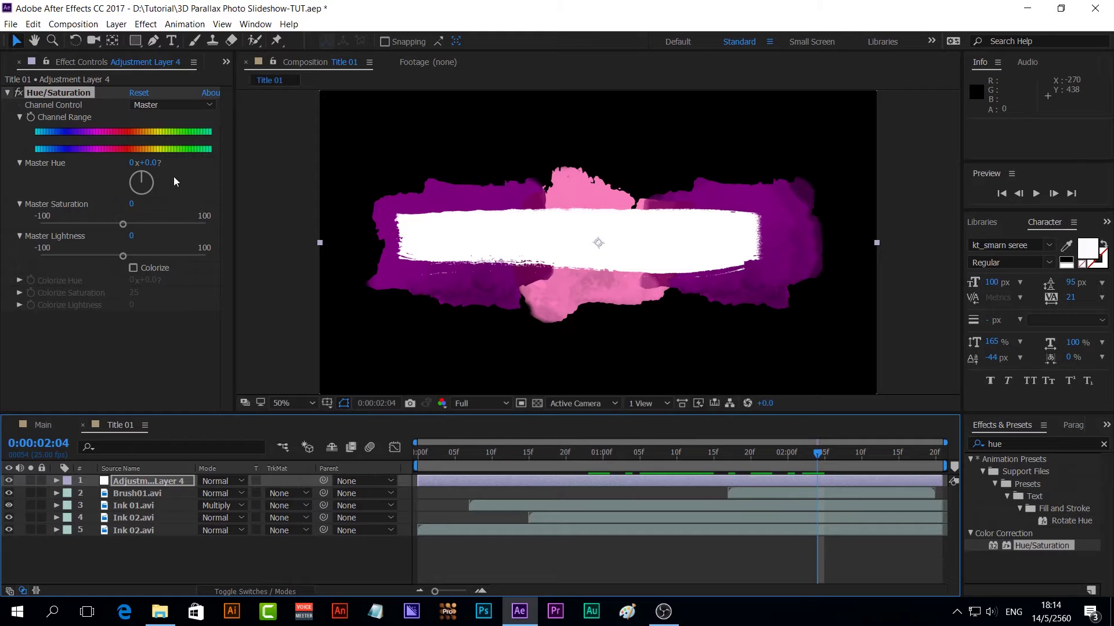
{"action": "left_click_drag", "start_coordinate": [148, 163], "coordinate": [272, 173]}
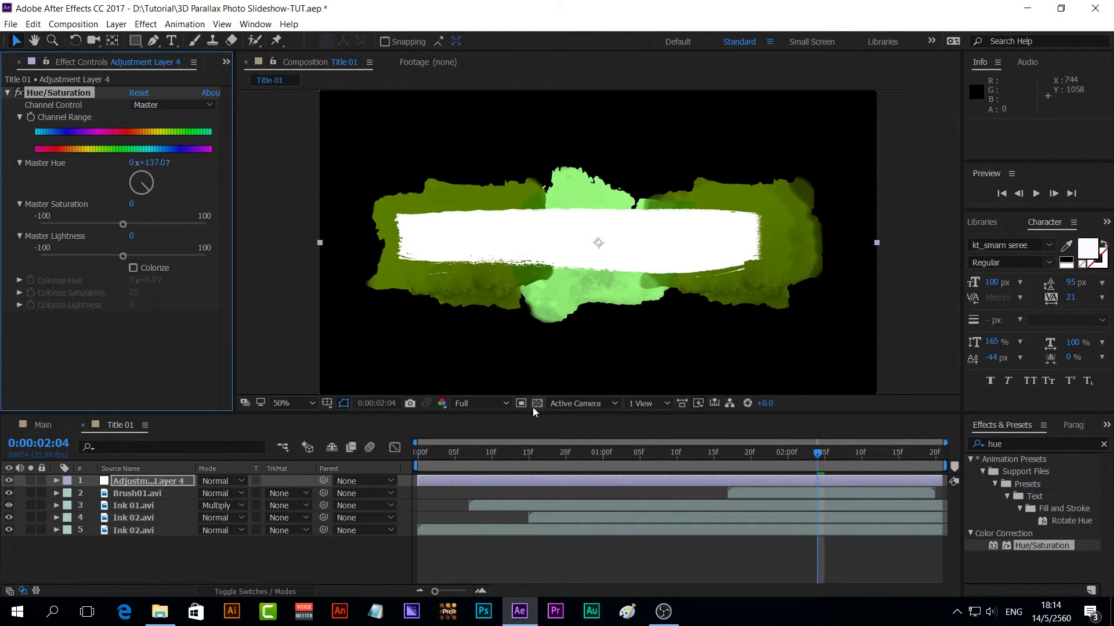
{"action": "left_click", "coordinate": [537, 403]}
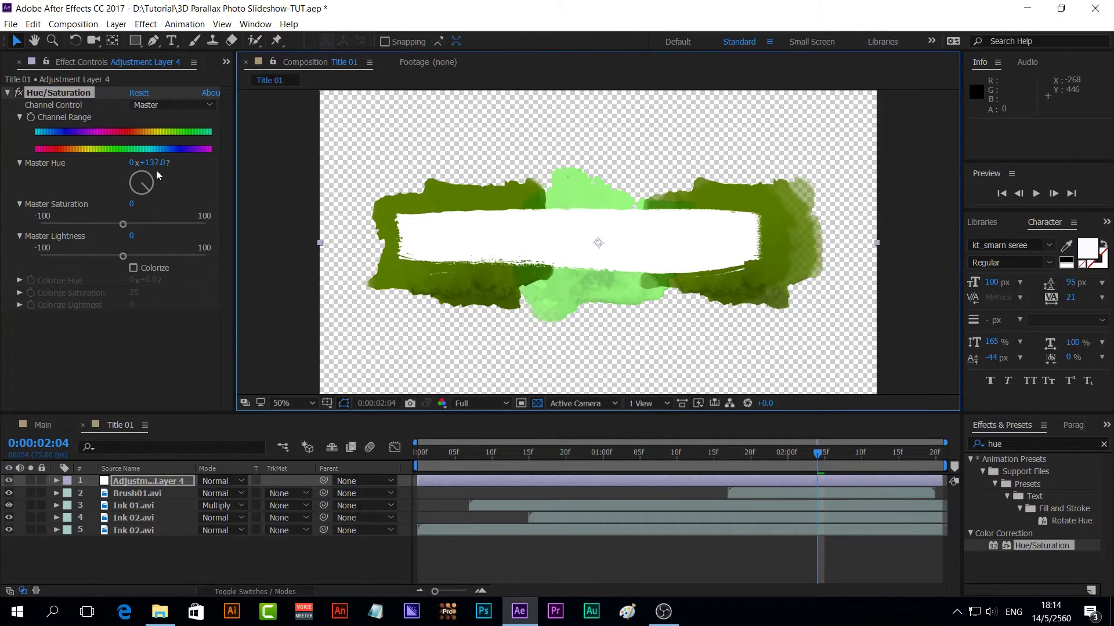
{"action": "mouse_move", "coordinate": [154, 169]}
{"action": "left_mouse_down"}
{"action": "mouse_move", "coordinate": [262, 184]}
{"action": "mouse_move", "coordinate": [190, 181]}
{"action": "left_mouse_up"}
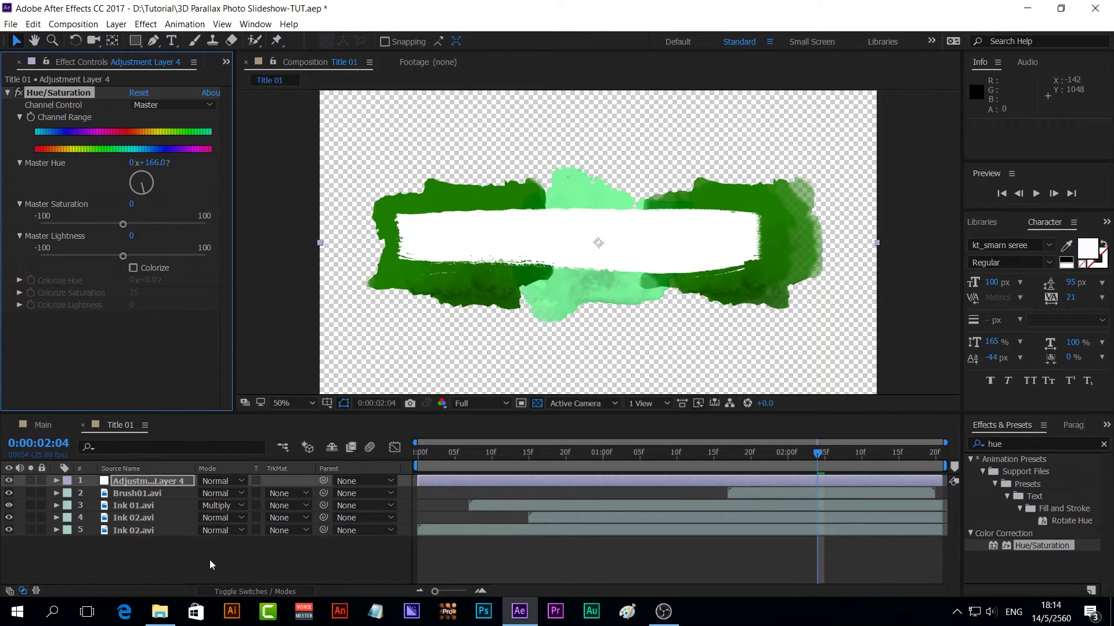
- Lower the opacity of both Ink 02 layers to 81%
{"action": "left_click_drag", "start_coordinate": [182, 565], "coordinate": [158, 526]}
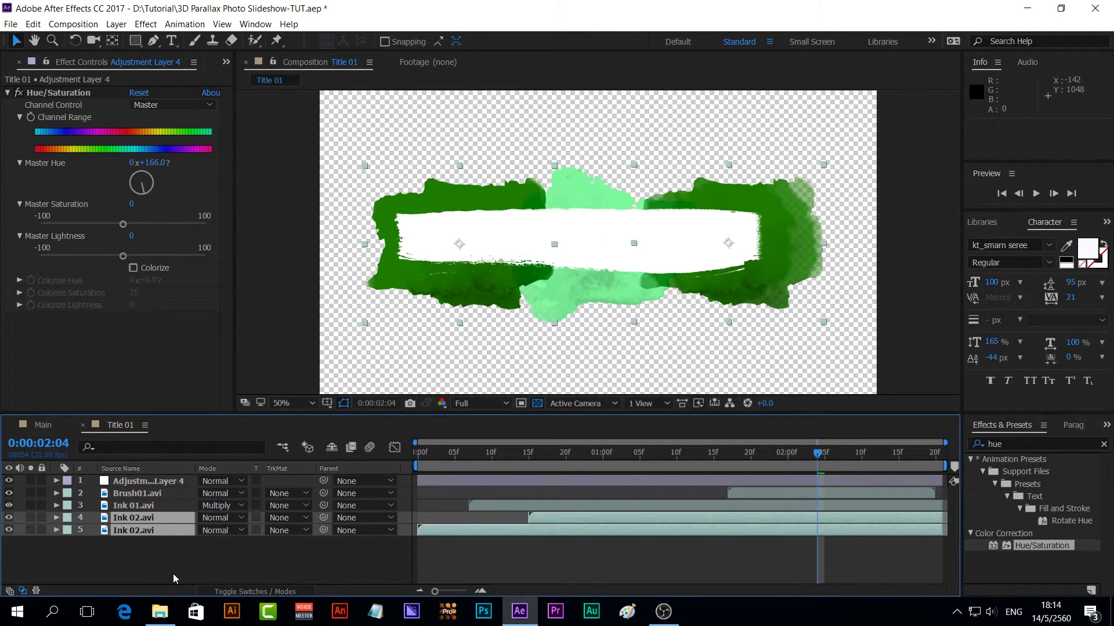
{"action": "key", "text": "t"}
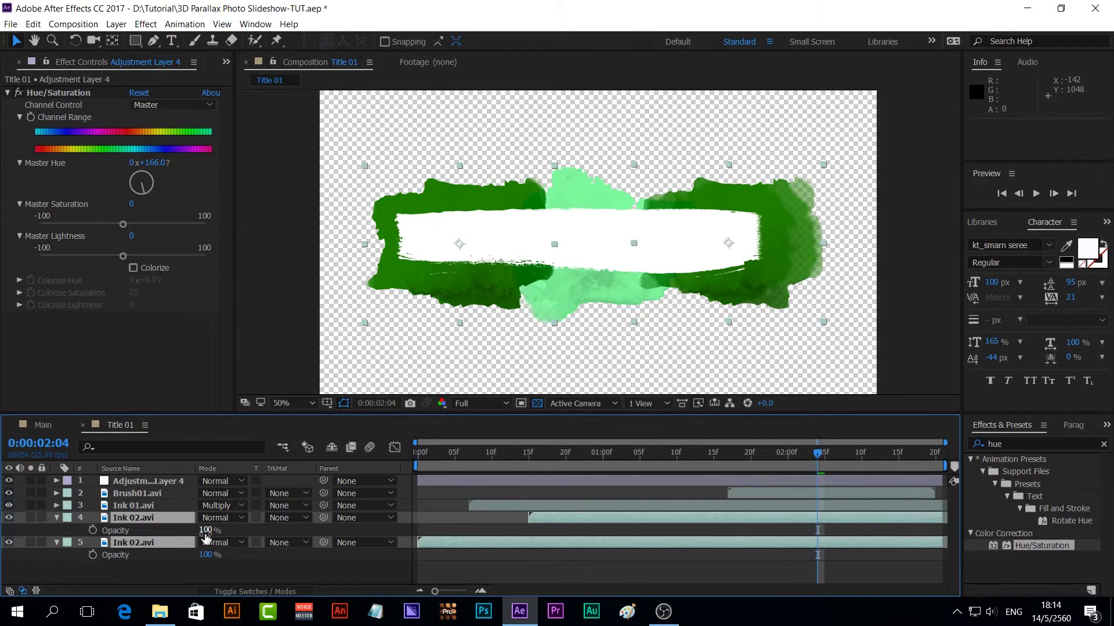
{"action": "left_click_drag", "start_coordinate": [205, 530], "coordinate": [197, 530]}
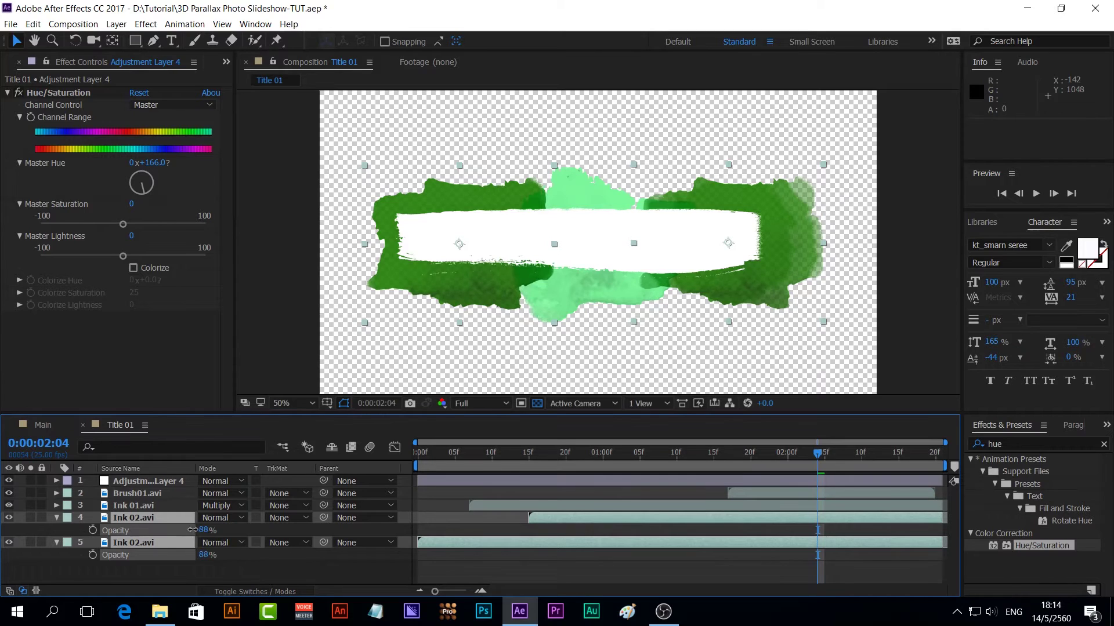
{"action": "left_click_drag", "start_coordinate": [192, 530], "coordinate": [187, 530]}
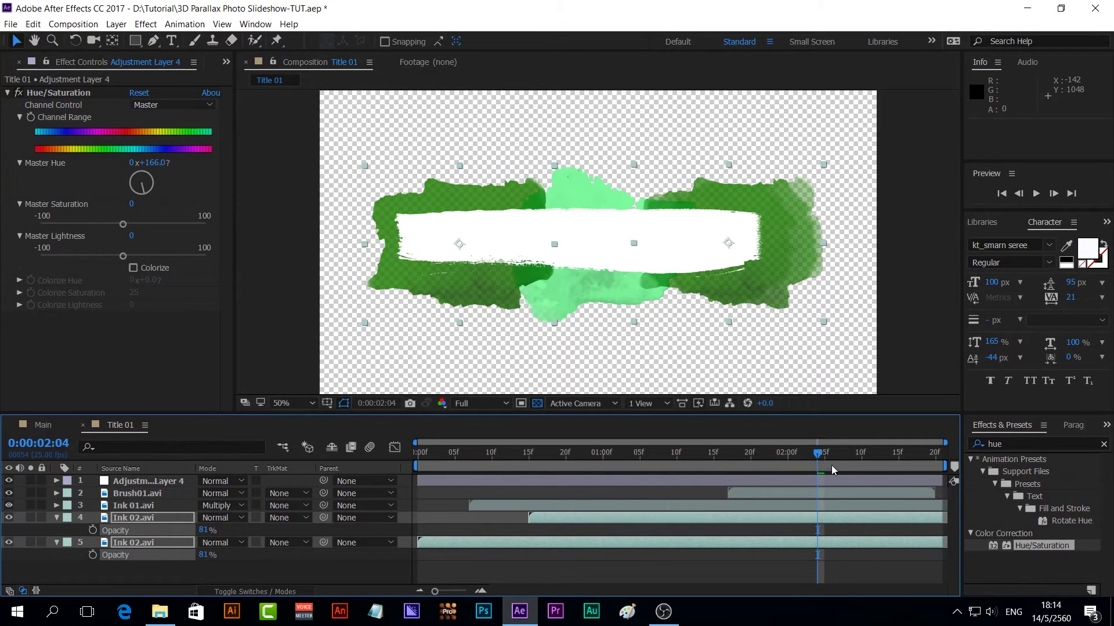
- Add the text "สวัสดีปีใหม่" over the white brush stroke at frame 0:00:02:07
{"action": "mouse_move", "coordinate": [819, 458]}
{"action": "left_mouse_down"}
{"action": "mouse_move", "coordinate": [602, 455]}
{"action": "mouse_move", "coordinate": [450, 430]}
{"action": "mouse_move", "coordinate": [839, 455]}
{"action": "left_mouse_up"}
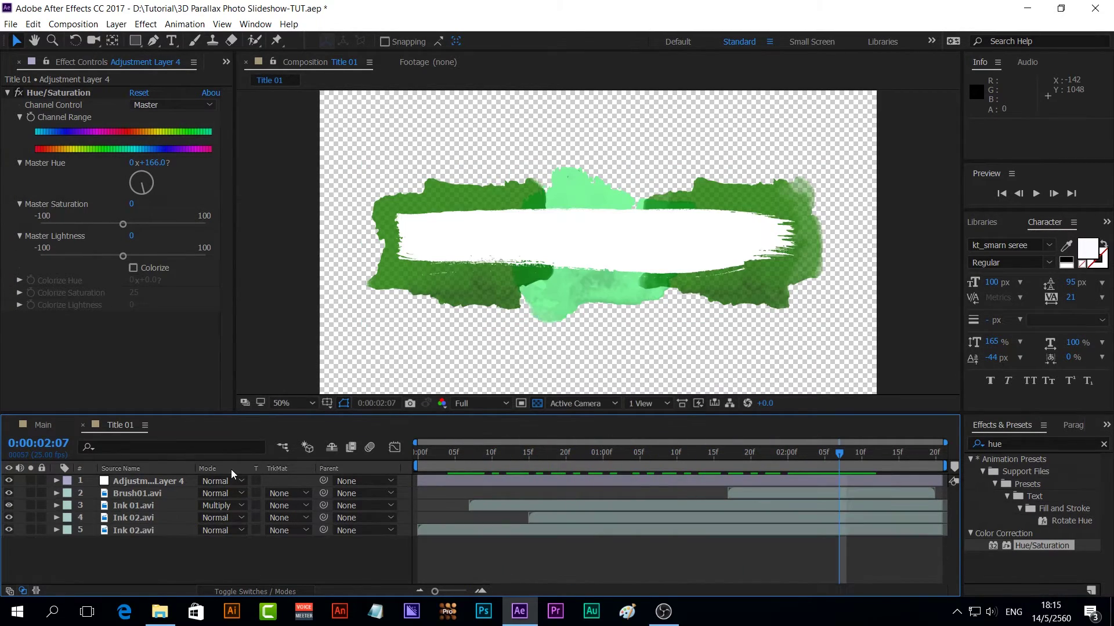
{"action": "left_click", "coordinate": [171, 41]}
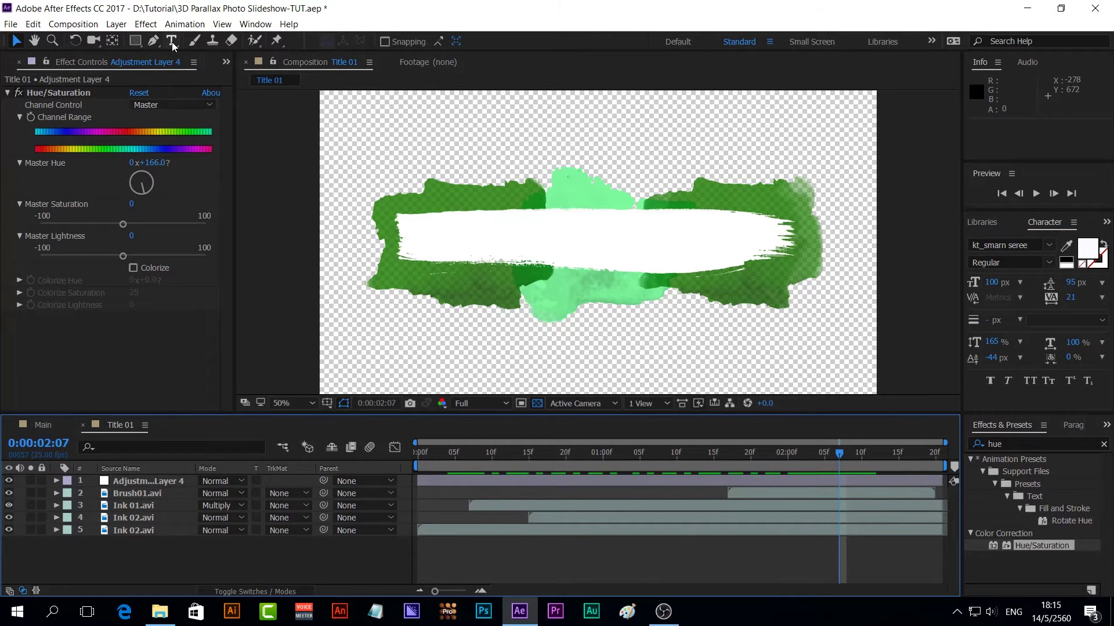
{"action": "left_click", "coordinate": [432, 243]}
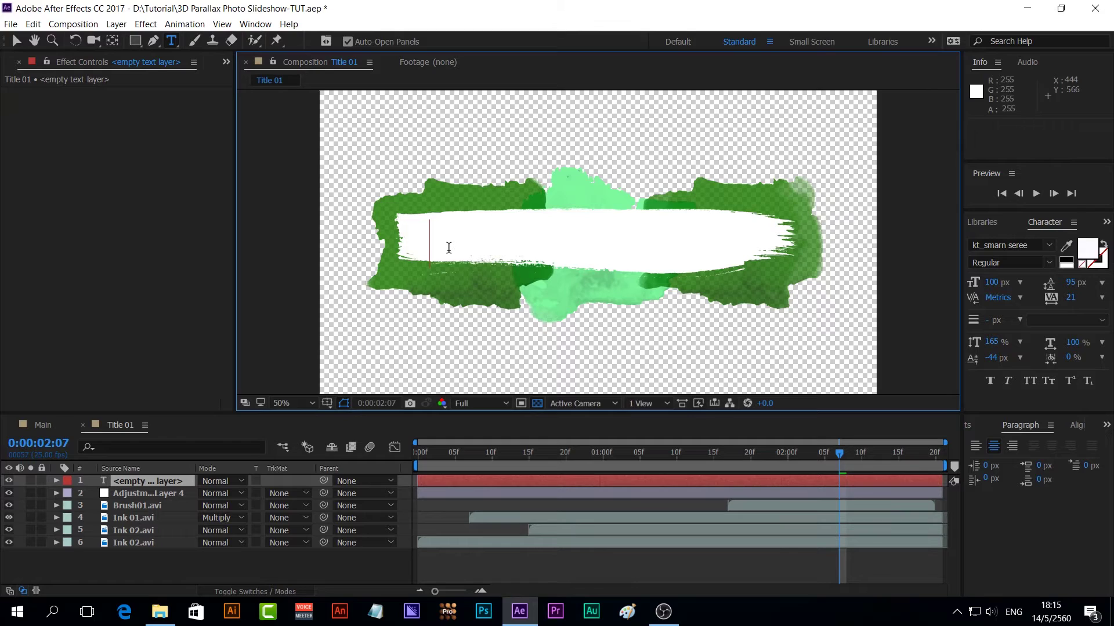
{"action": "type", "text": "สวัสดีปีใหม่"}
{"action": "left_click", "coordinate": [166, 569]}
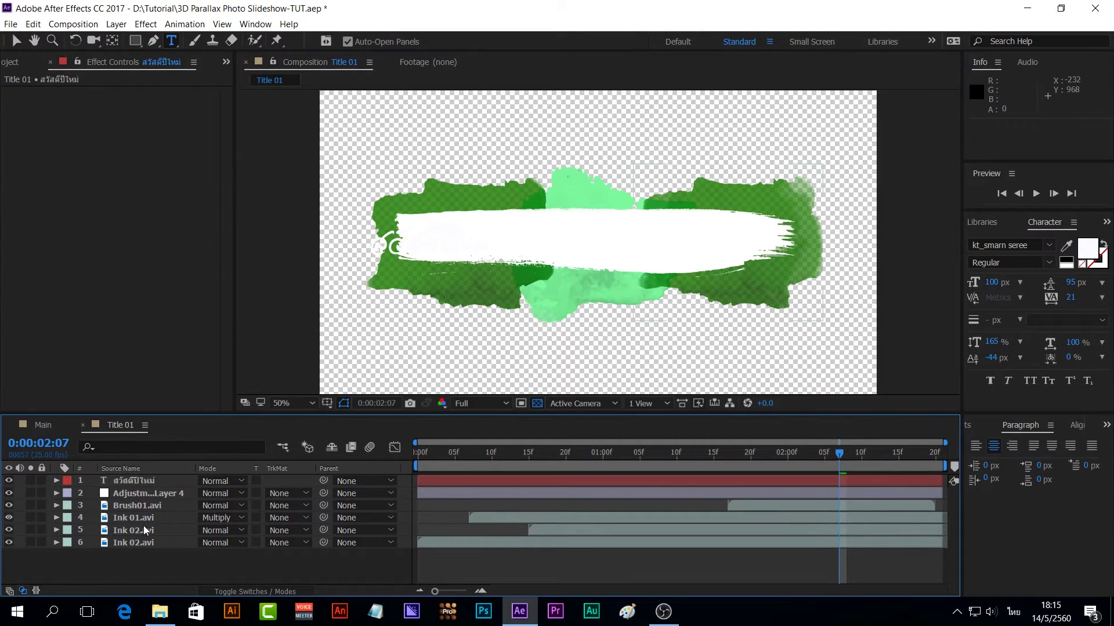
- Change the Map White To colour of the Tint effect on Brush01.avi to olive
{"action": "left_click", "coordinate": [142, 506]}
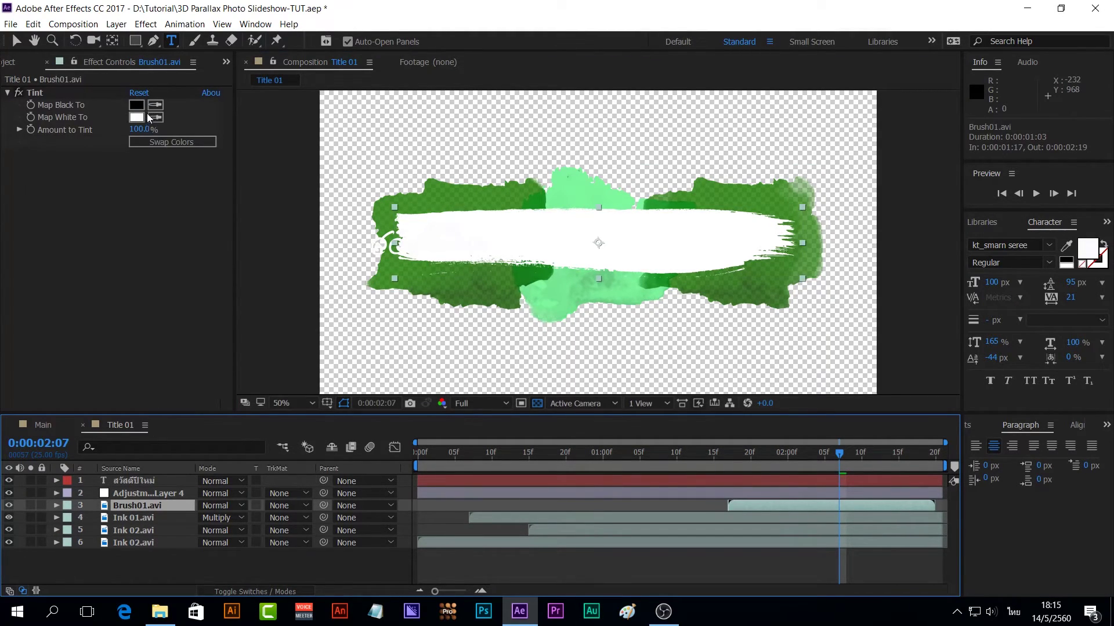
{"action": "left_click", "coordinate": [139, 118]}
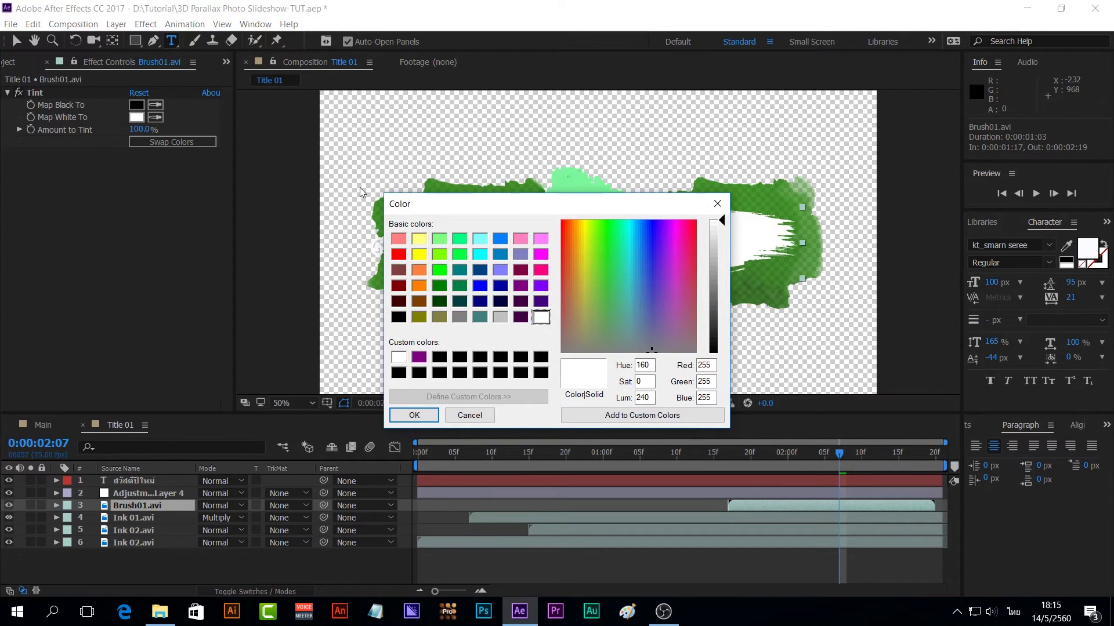
{"action": "left_click", "coordinate": [418, 317]}
{"action": "left_click", "coordinate": [414, 415]}
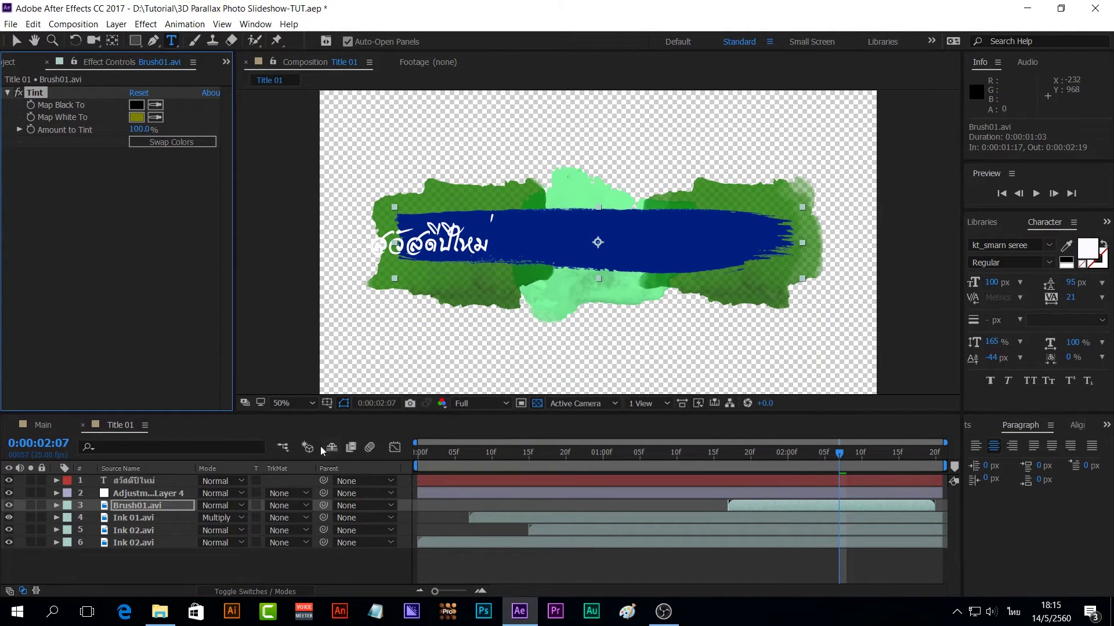
- Move the title text onto the brush stroke, stretch it wider along the stroke and place it at about position 852, 520
{"action": "key", "text": "v"}
{"action": "left_click", "coordinate": [139, 480]}
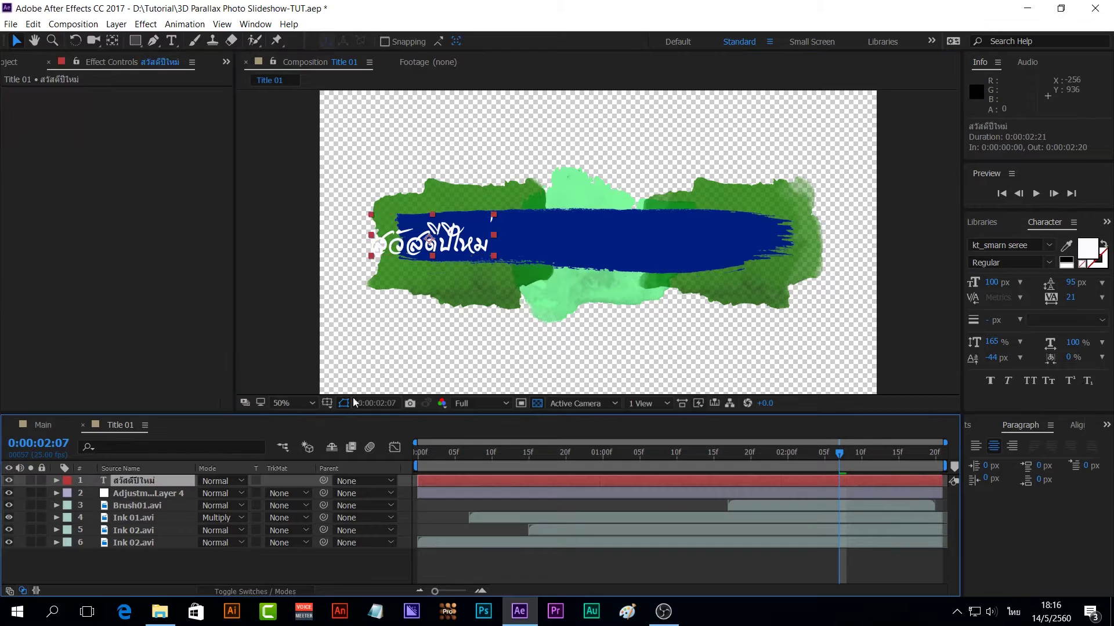
{"action": "left_click_drag", "start_coordinate": [478, 248], "coordinate": [492, 249]}
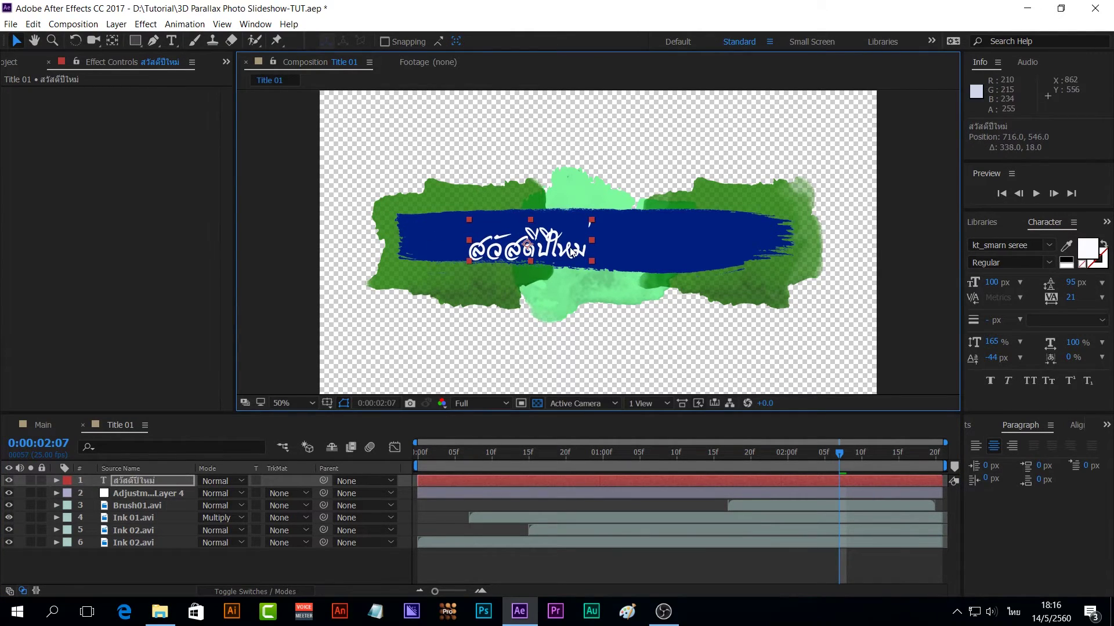
{"action": "left_click_drag", "start_coordinate": [591, 220], "coordinate": [673, 223]}
{"action": "left_click_drag", "start_coordinate": [607, 249], "coordinate": [644, 243]}
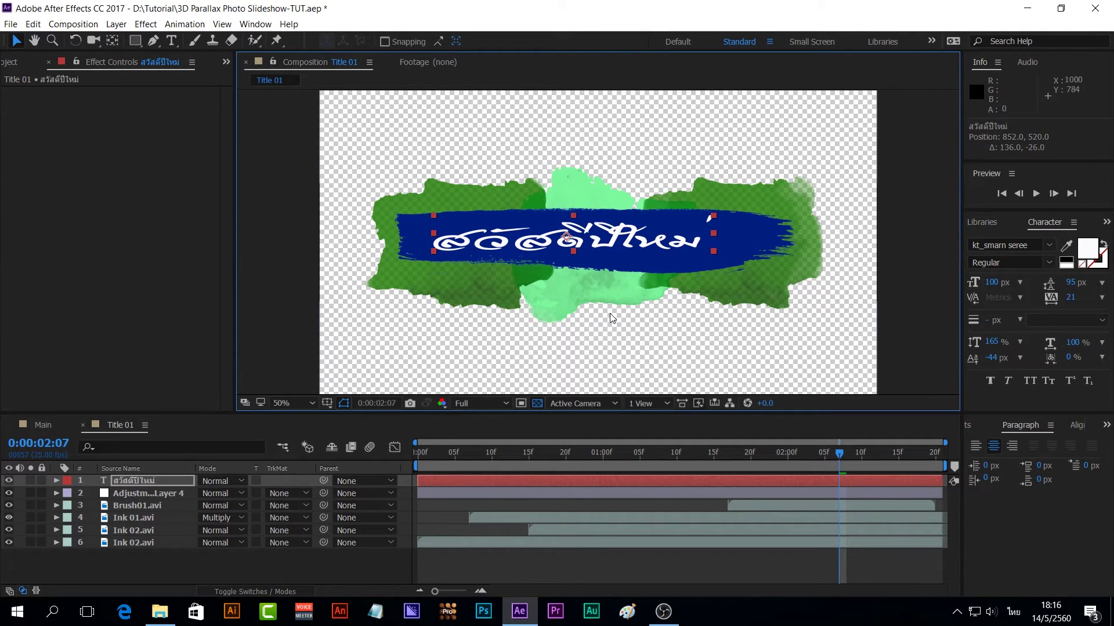
- Shift the brush stroke down to position 962, 558 and realign the title text over it at position 890, 536
{"action": "left_click", "coordinate": [144, 504]}
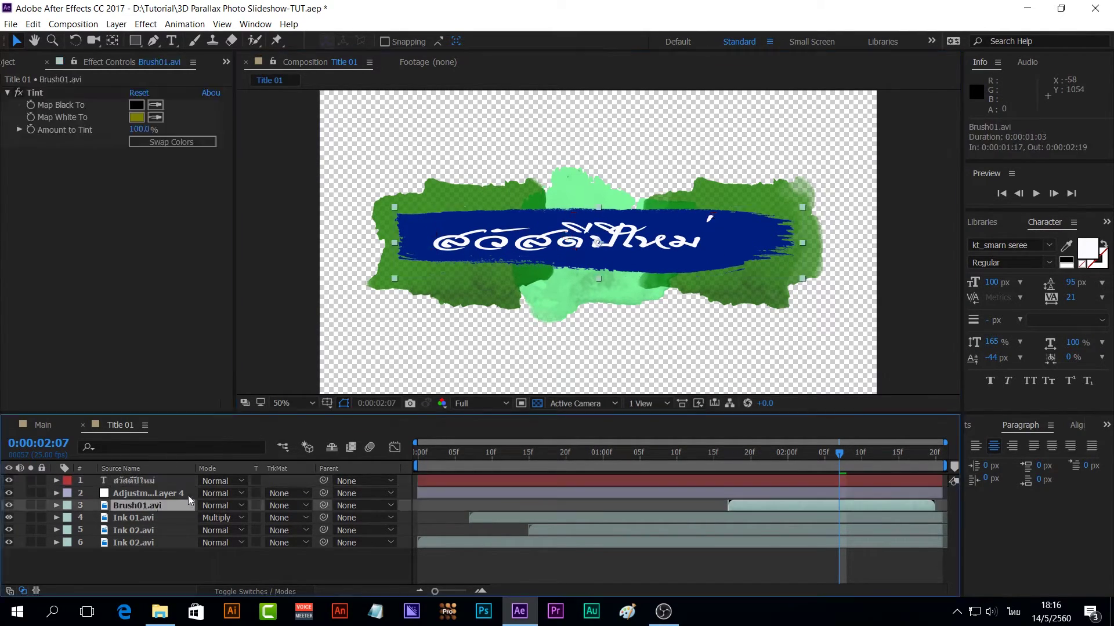
{"action": "left_click_drag", "start_coordinate": [448, 215], "coordinate": [449, 220]}
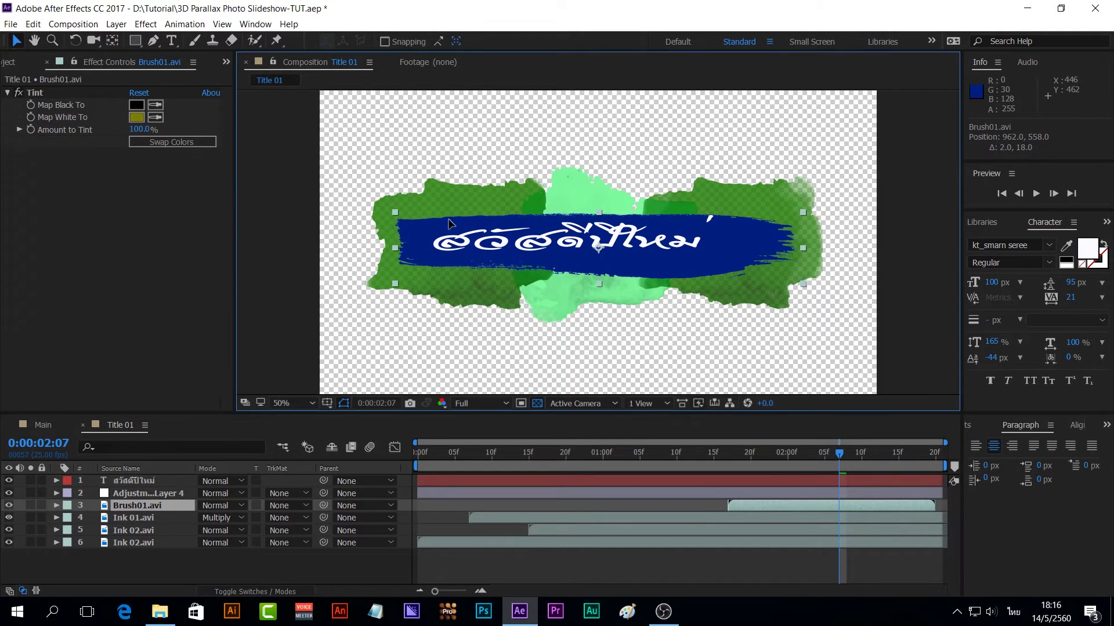
{"action": "key", "text": "Return"}
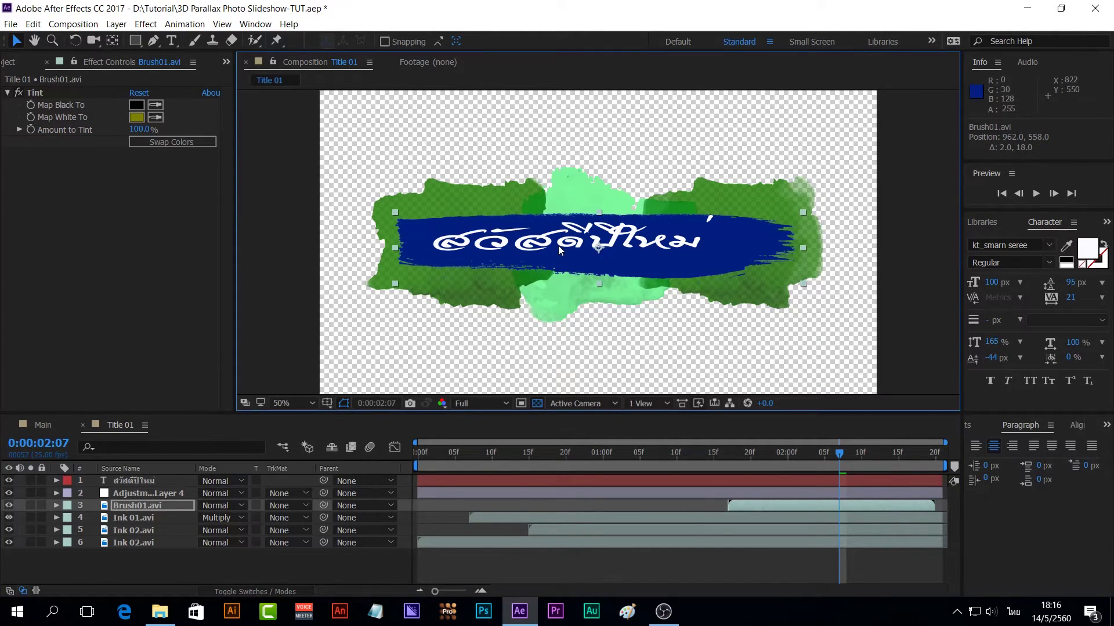
{"action": "left_click", "coordinate": [177, 481]}
{"action": "left_click_drag", "start_coordinate": [624, 232], "coordinate": [634, 236]}
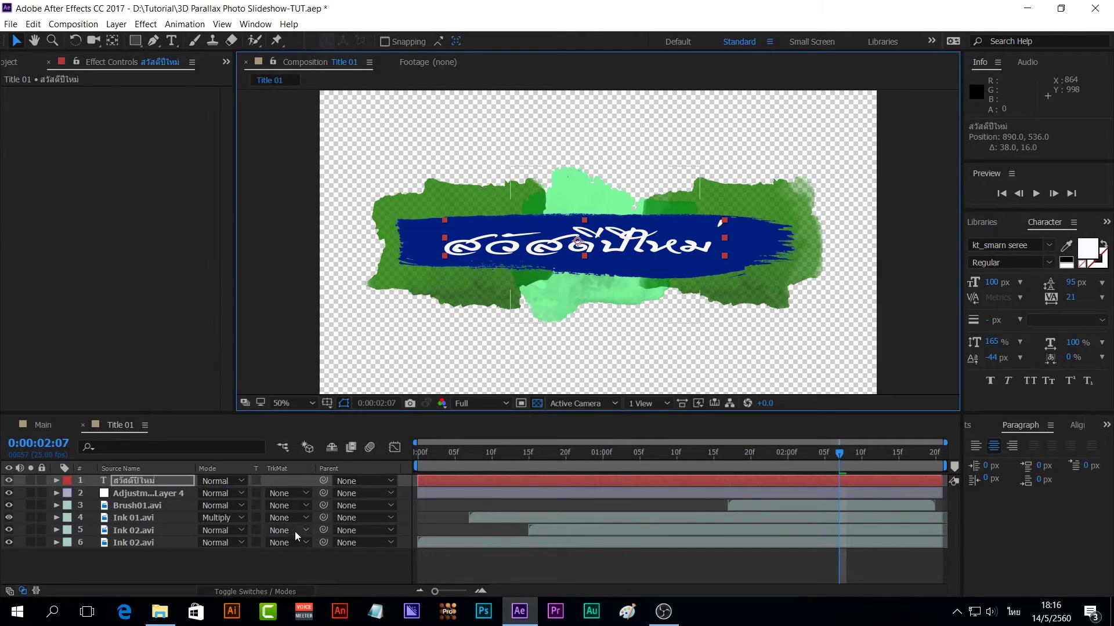
{"action": "left_click", "coordinate": [273, 559]}
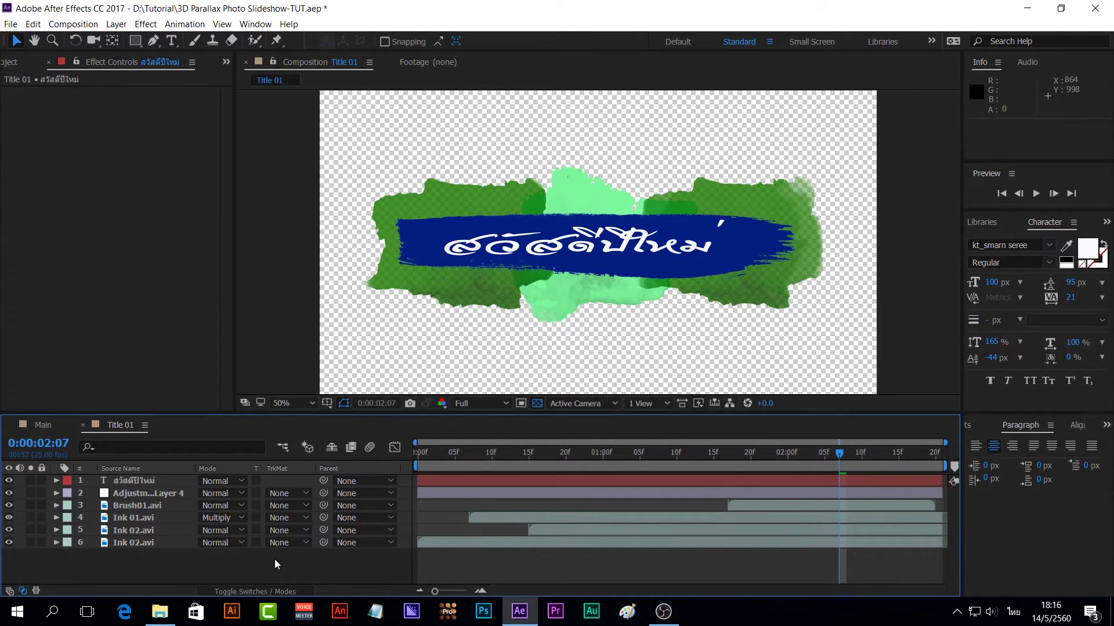
- Find the Evaporate text preset, apply it to the title text layer and reveal the layer's keyframes
{"action": "left_click", "coordinate": [124, 482]}
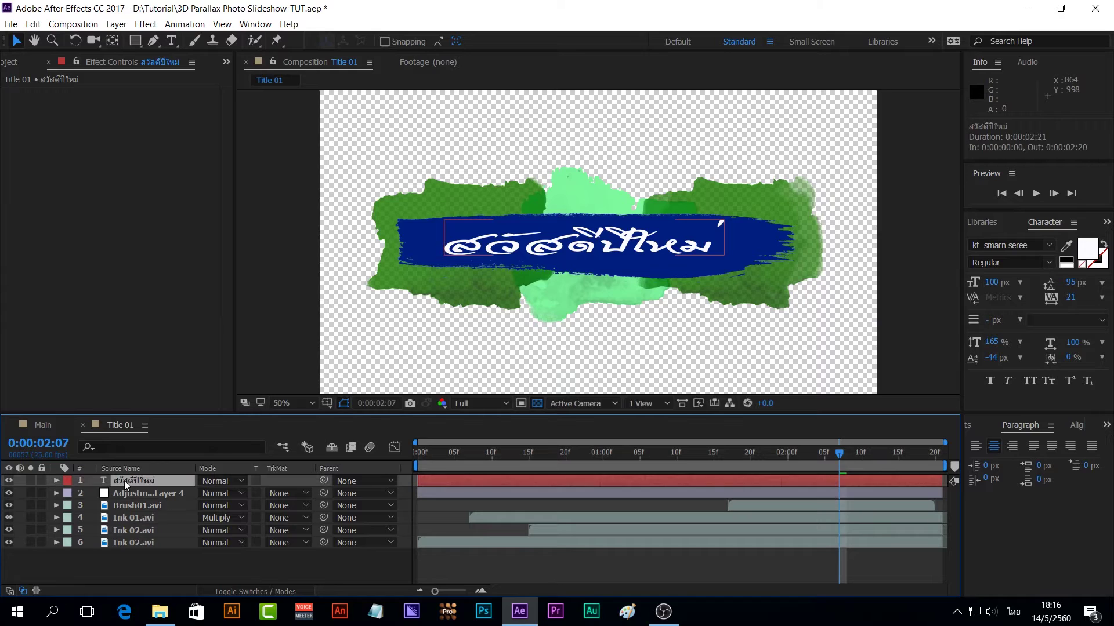
{"action": "left_click", "coordinate": [1106, 427]}
{"action": "left_click", "coordinate": [1062, 447]}
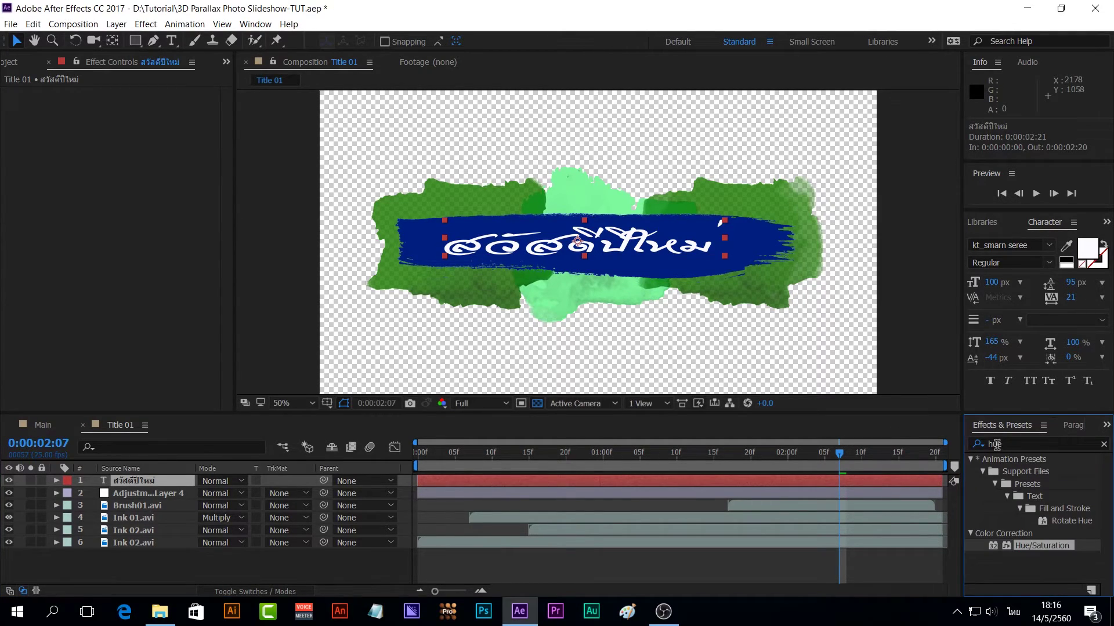
{"action": "left_click", "coordinate": [1019, 444]}
{"action": "key", "text": "BackSpace"}
{"action": "left_click", "coordinate": [978, 445]}
{"action": "type", "text": "e"}
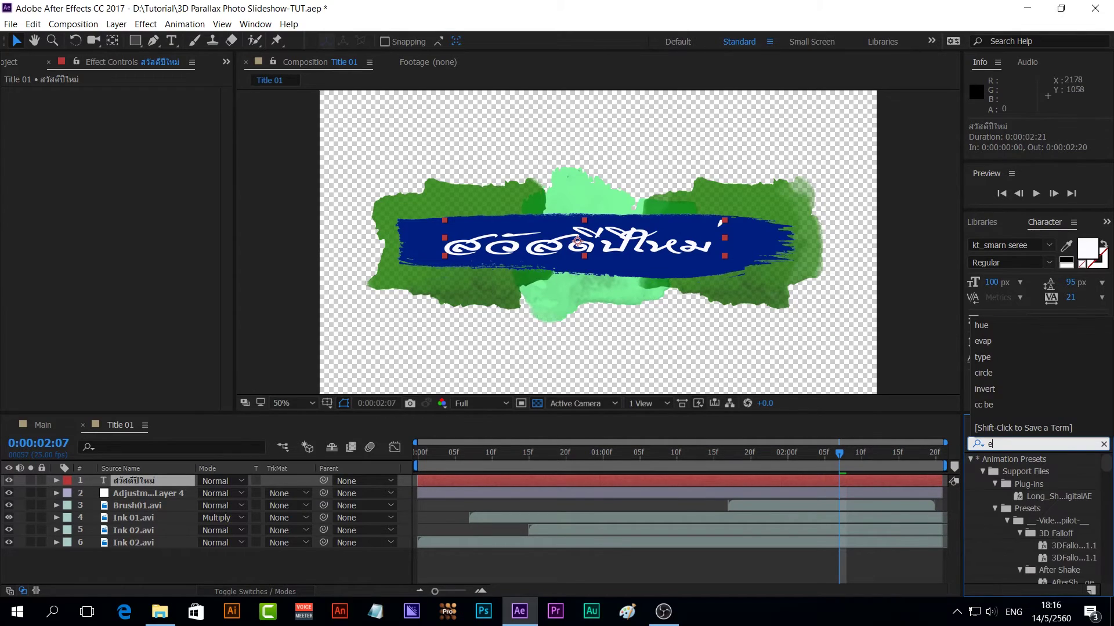
{"action": "type", "text": "vap"}
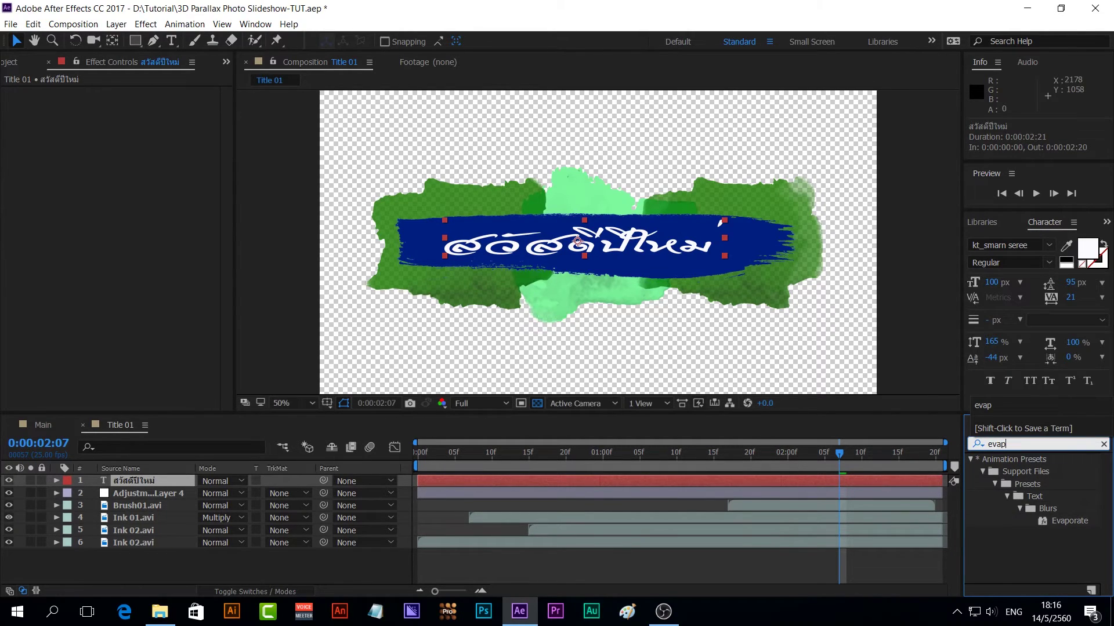
{"action": "left_click", "coordinate": [1061, 520]}
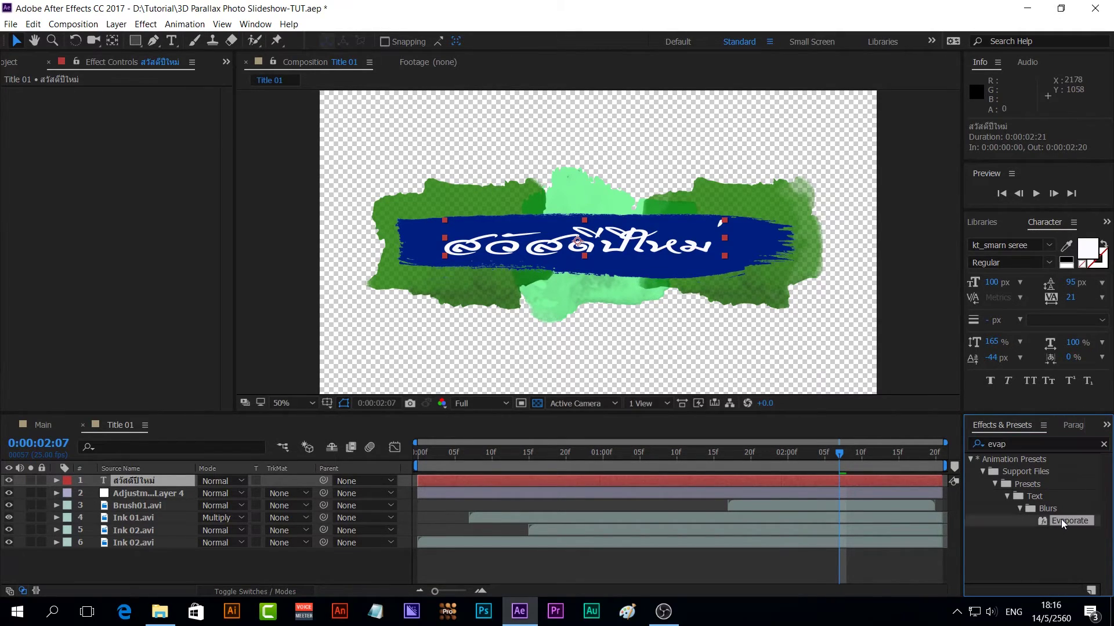
{"action": "left_click", "coordinate": [528, 482]}
{"action": "key", "text": "u"}
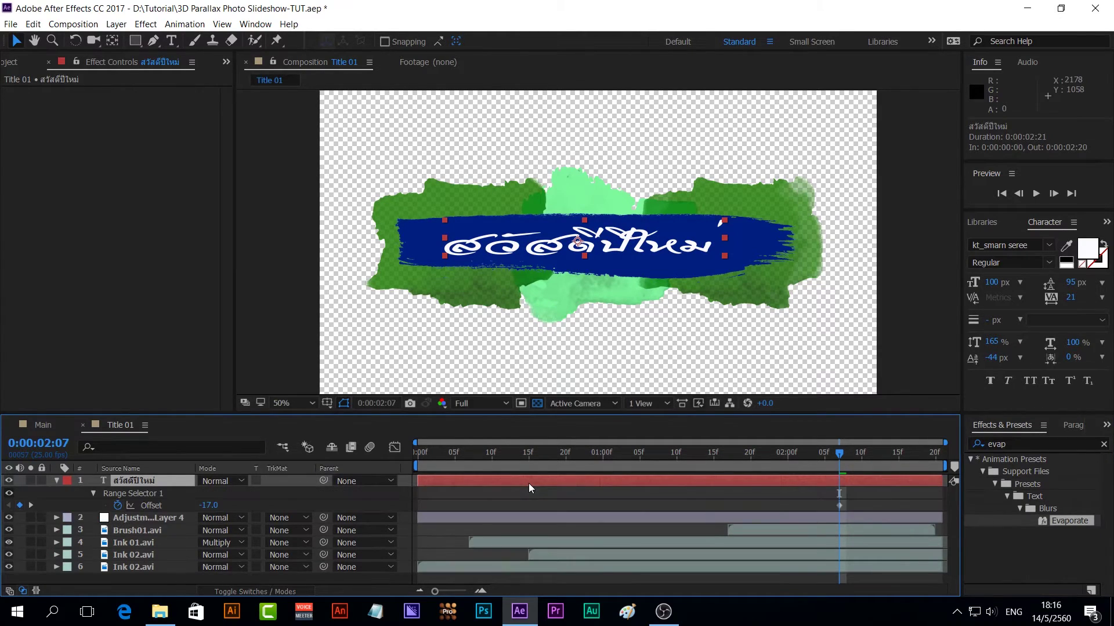
- Move the text's two Offset keyframes earlier, the first to 0:00:00:07 and the second to 0:00:00:22
{"action": "left_click", "coordinate": [401, 502]}
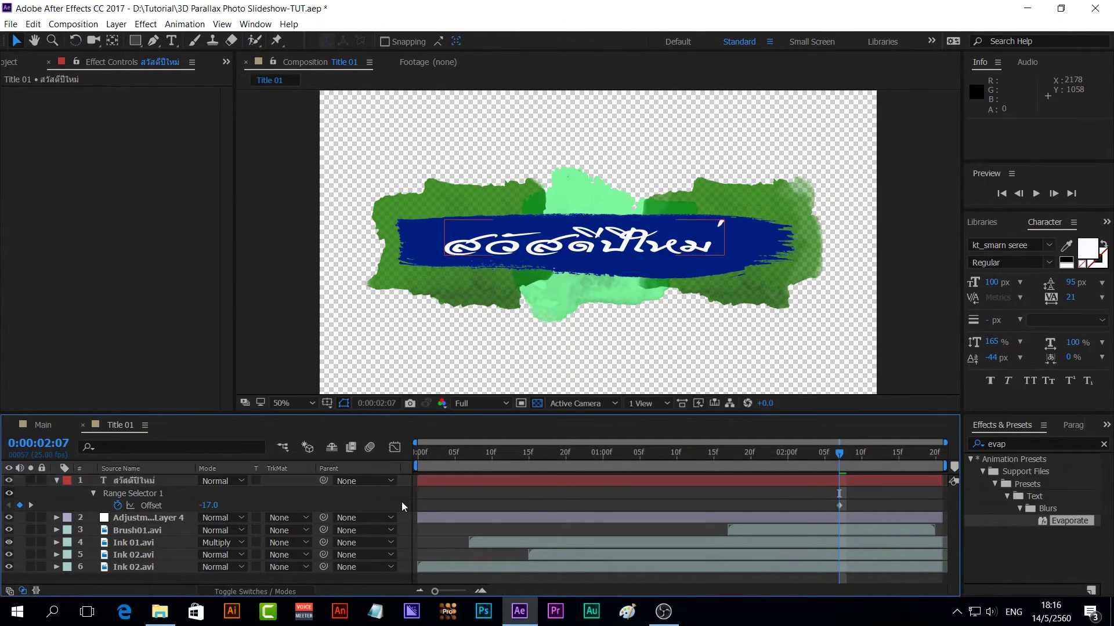
{"action": "left_click_drag", "start_coordinate": [432, 509], "coordinate": [870, 507]}
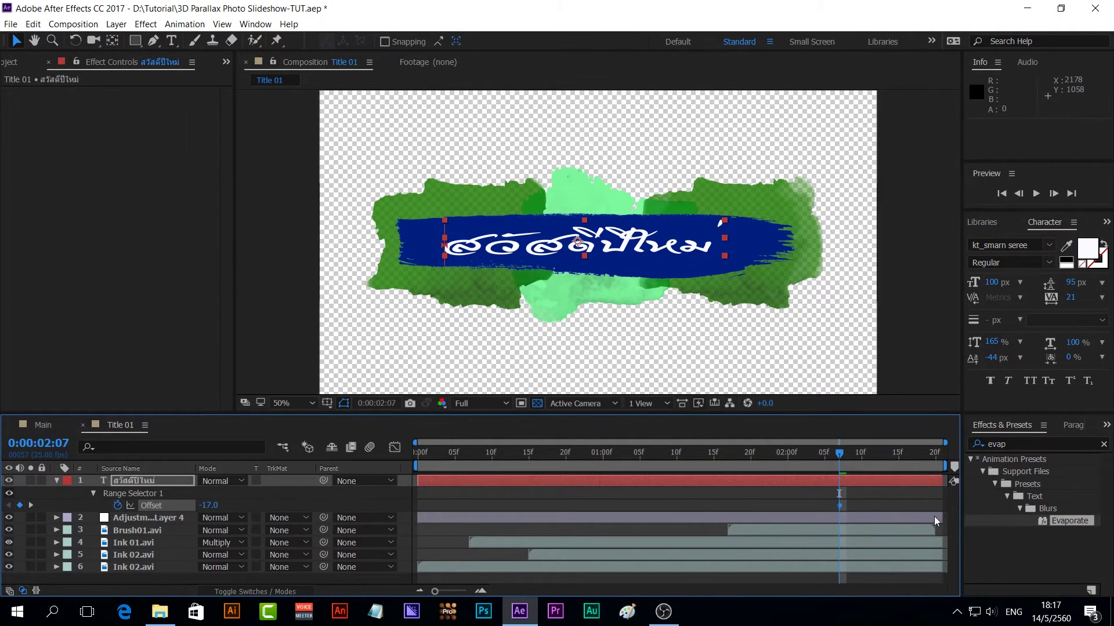
{"action": "left_click_drag", "start_coordinate": [840, 507], "coordinate": [470, 502]}
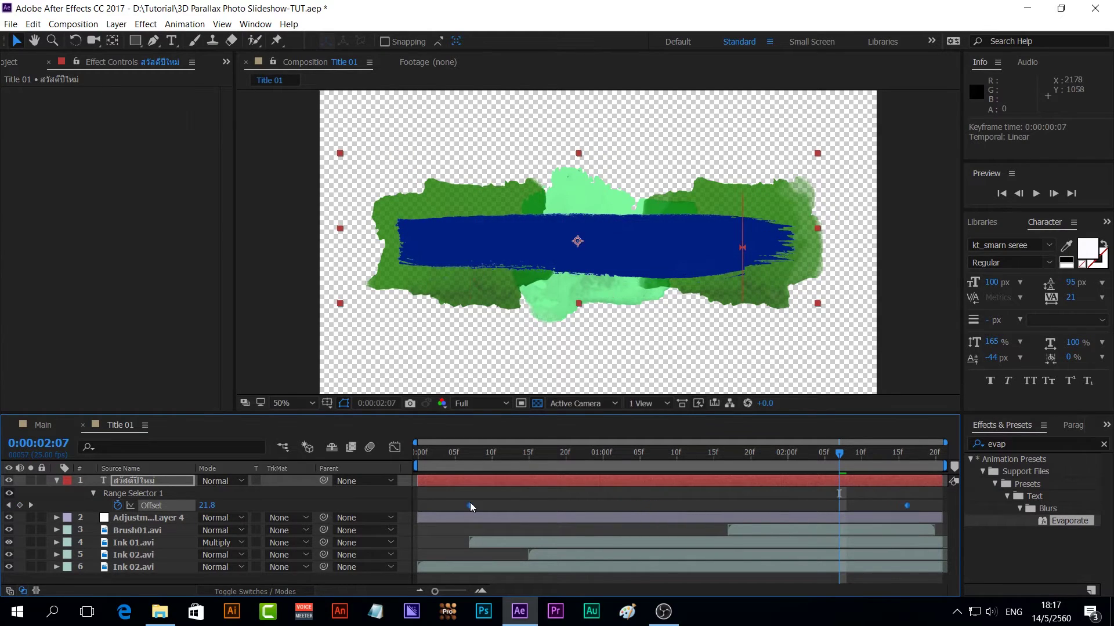
{"action": "left_click", "coordinate": [907, 505]}
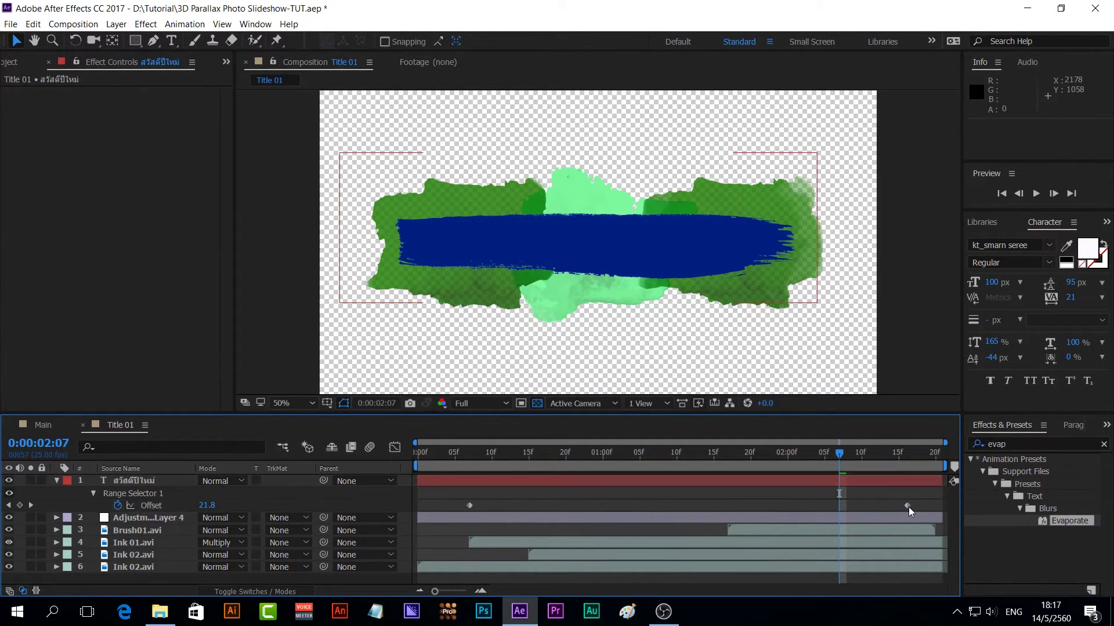
{"action": "left_click_drag", "start_coordinate": [905, 506], "coordinate": [580, 507]}
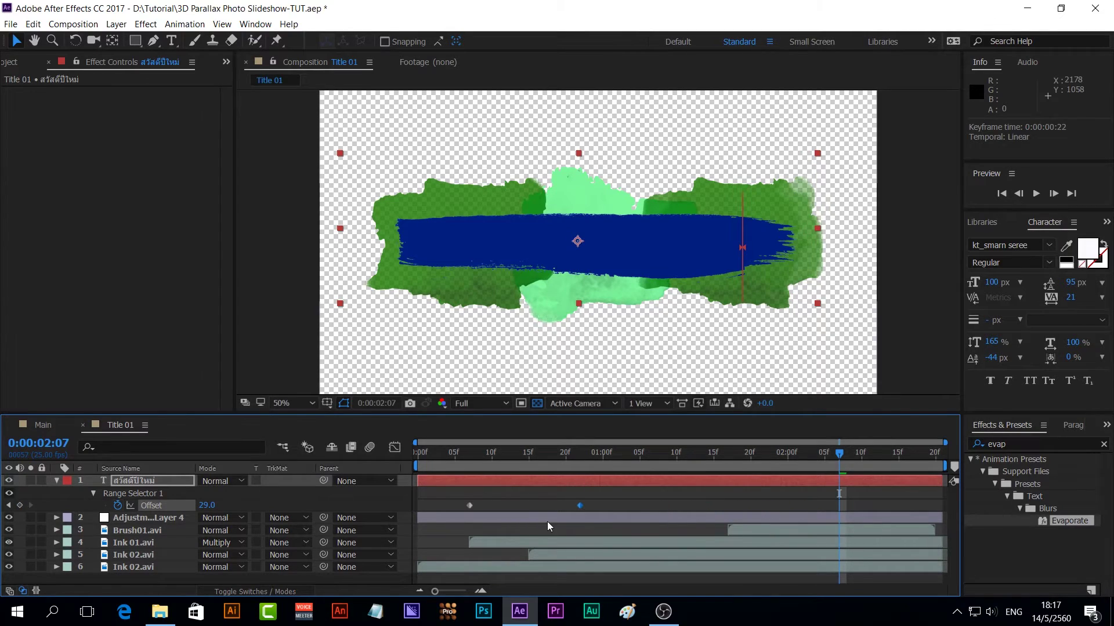
{"action": "left_click", "coordinate": [488, 502]}
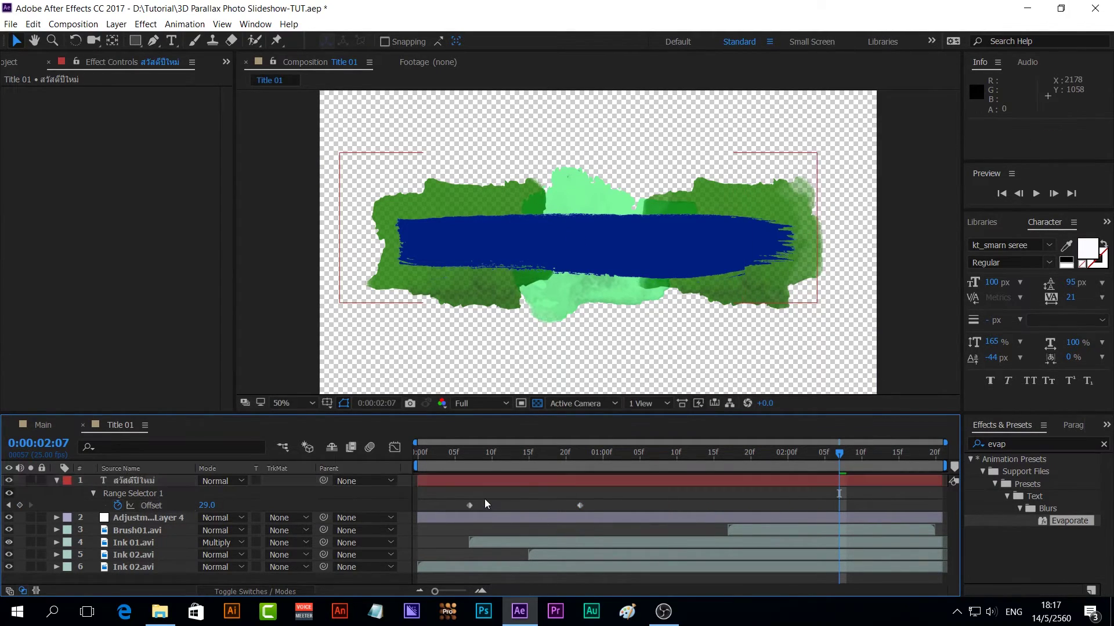
- Reverse the Evaporate animation by moving the Offset keyframe at 0:00:00:07 past the other one to 0:00:01:08, and preview it
{"action": "mouse_move", "coordinate": [443, 454]}
{"action": "left_mouse_down"}
{"action": "mouse_move", "coordinate": [603, 489]}
{"action": "mouse_move", "coordinate": [468, 471]}
{"action": "mouse_move", "coordinate": [507, 466]}
{"action": "left_mouse_up"}
{"action": "left_click", "coordinate": [509, 493]}
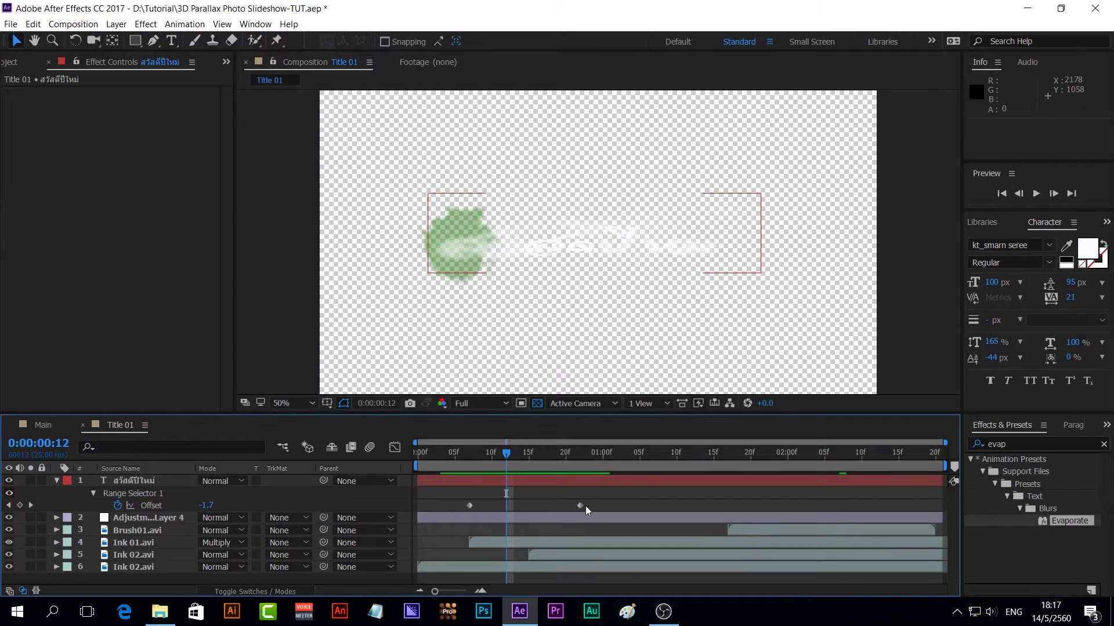
{"action": "left_click_drag", "start_coordinate": [471, 506], "coordinate": [678, 526]}
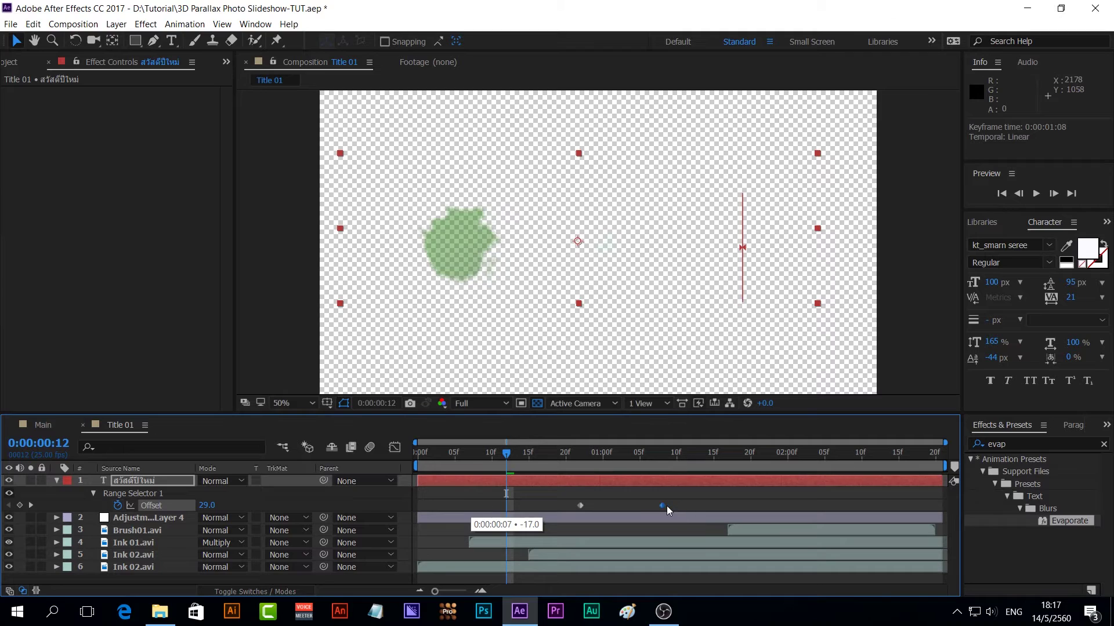
{"action": "mouse_move", "coordinate": [507, 455]}
{"action": "left_mouse_down"}
{"action": "mouse_move", "coordinate": [681, 493]}
{"action": "mouse_move", "coordinate": [551, 477]}
{"action": "mouse_move", "coordinate": [584, 509]}
{"action": "mouse_move", "coordinate": [676, 517]}
{"action": "left_mouse_up"}
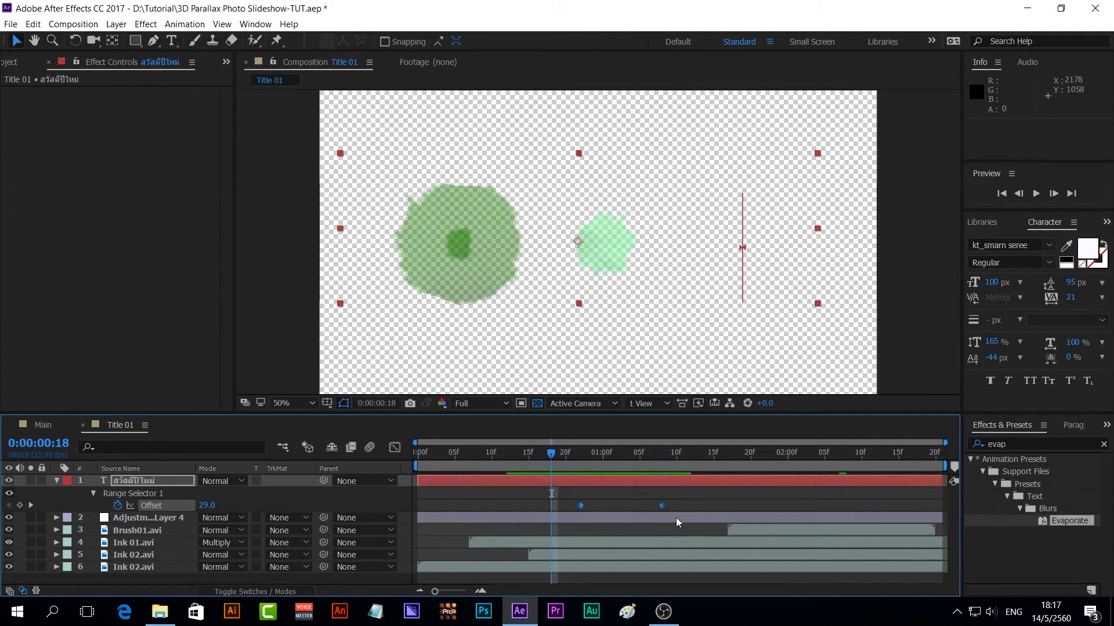
- Delay the title text layer to start at 0:00:01:07 and preview the title animation from the first frame
{"action": "left_click_drag", "start_coordinate": [618, 491], "coordinate": [851, 487]}
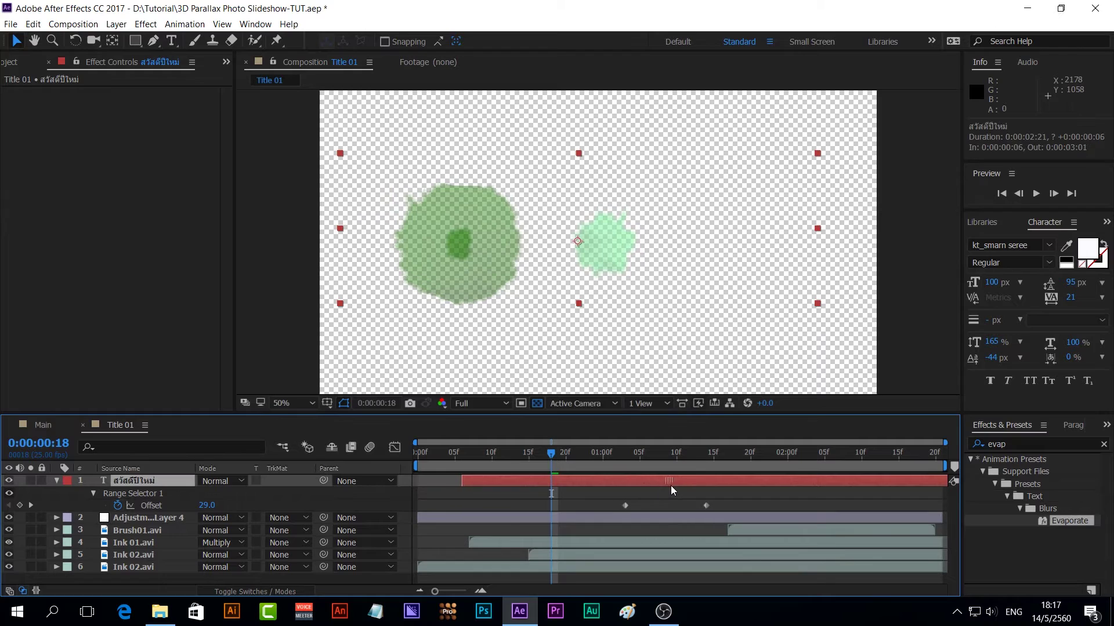
{"action": "left_click_drag", "start_coordinate": [552, 455], "coordinate": [648, 466]}
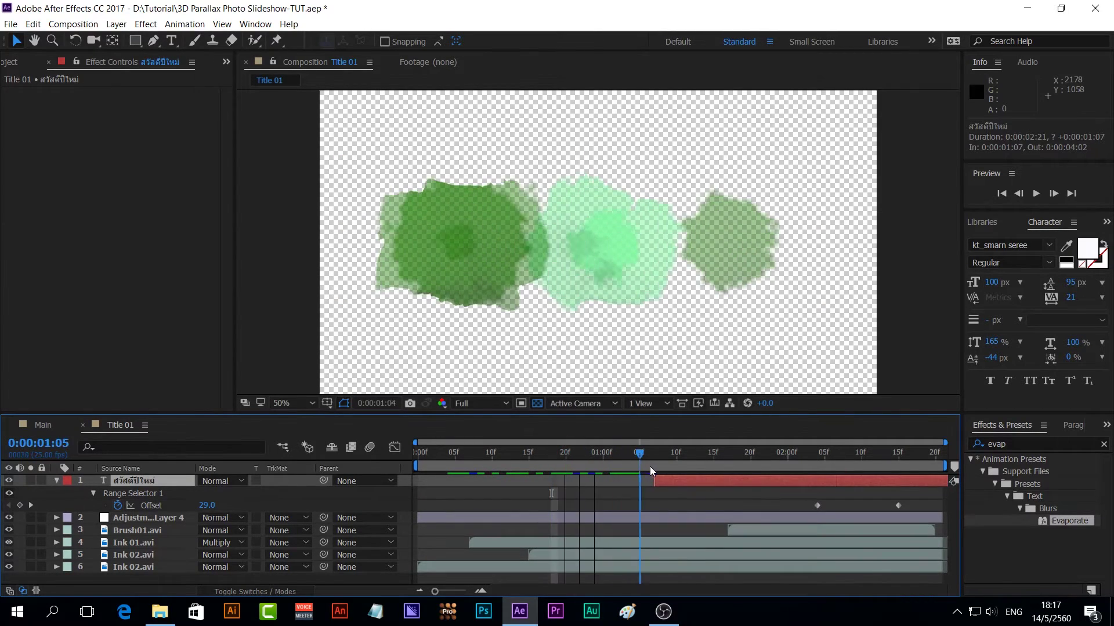
{"action": "left_click", "coordinate": [1001, 193]}
{"action": "left_click", "coordinate": [1036, 193]}
{"action": "left_click", "coordinate": [1036, 193]}
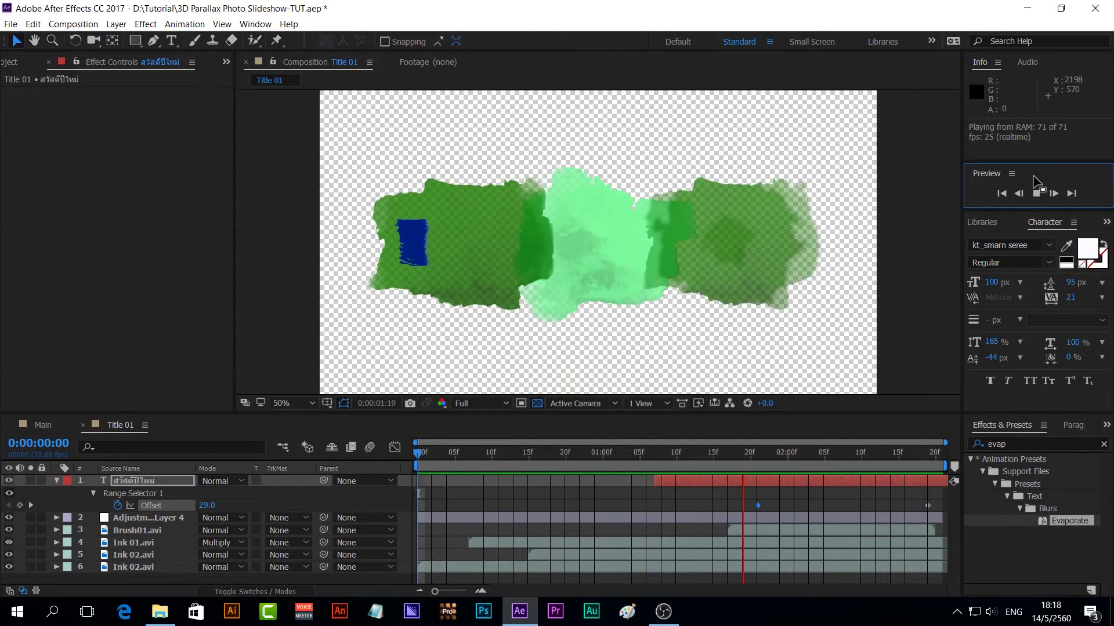
{"action": "key", "text": "space"}
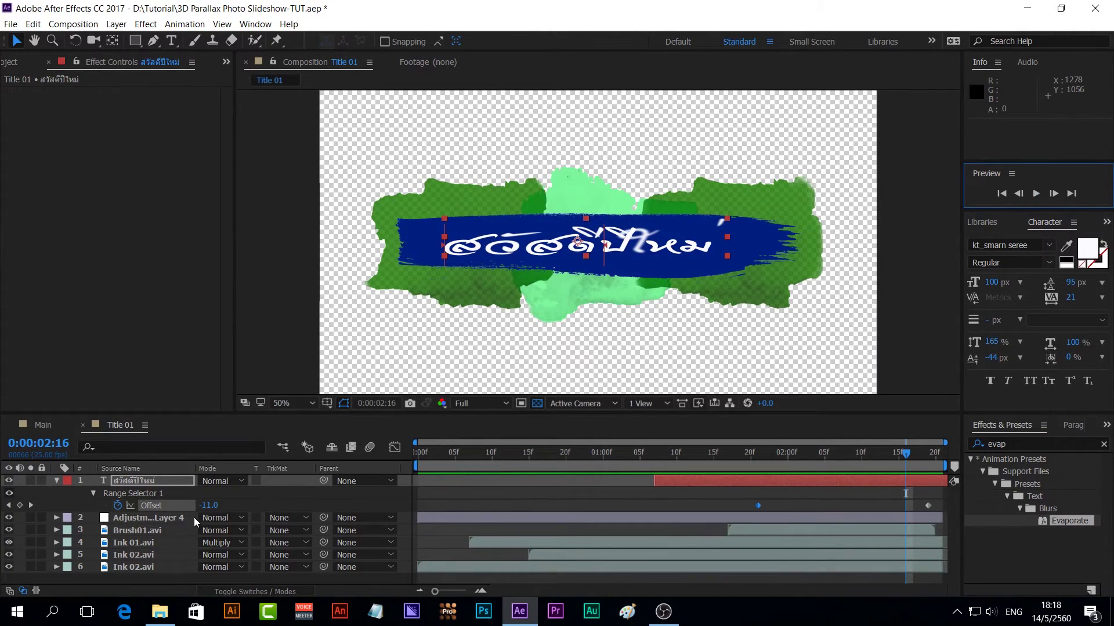
- Collapse the text layer's properties and set the adjustment layer's Master Hue to 126°
{"action": "left_click", "coordinate": [57, 482]}
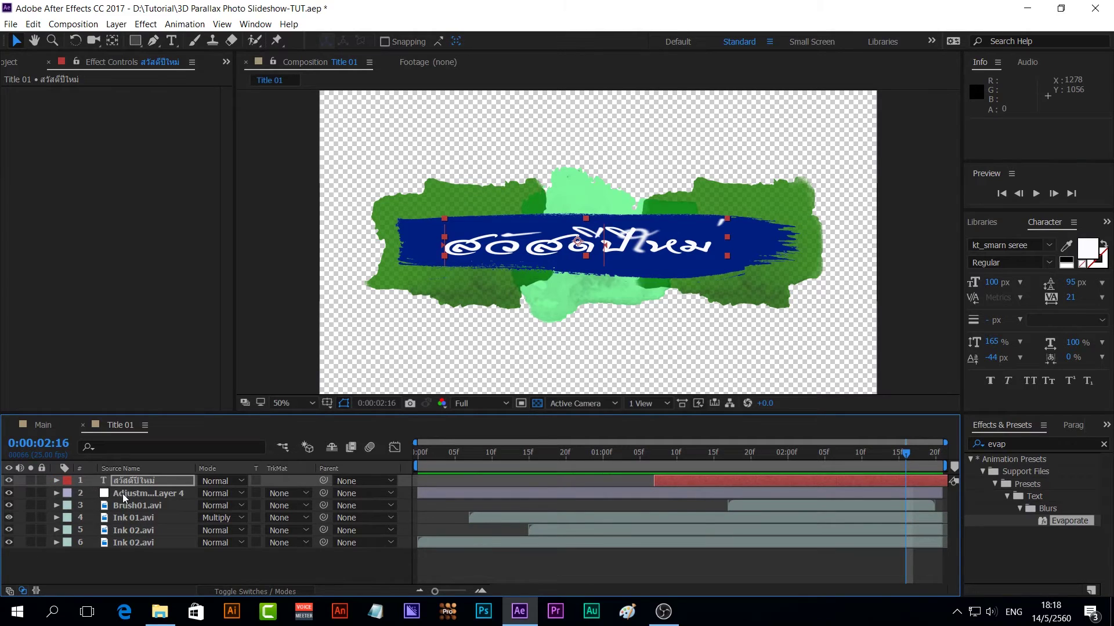
{"action": "left_click", "coordinate": [123, 493]}
{"action": "left_click_drag", "start_coordinate": [159, 163], "coordinate": [126, 167]}
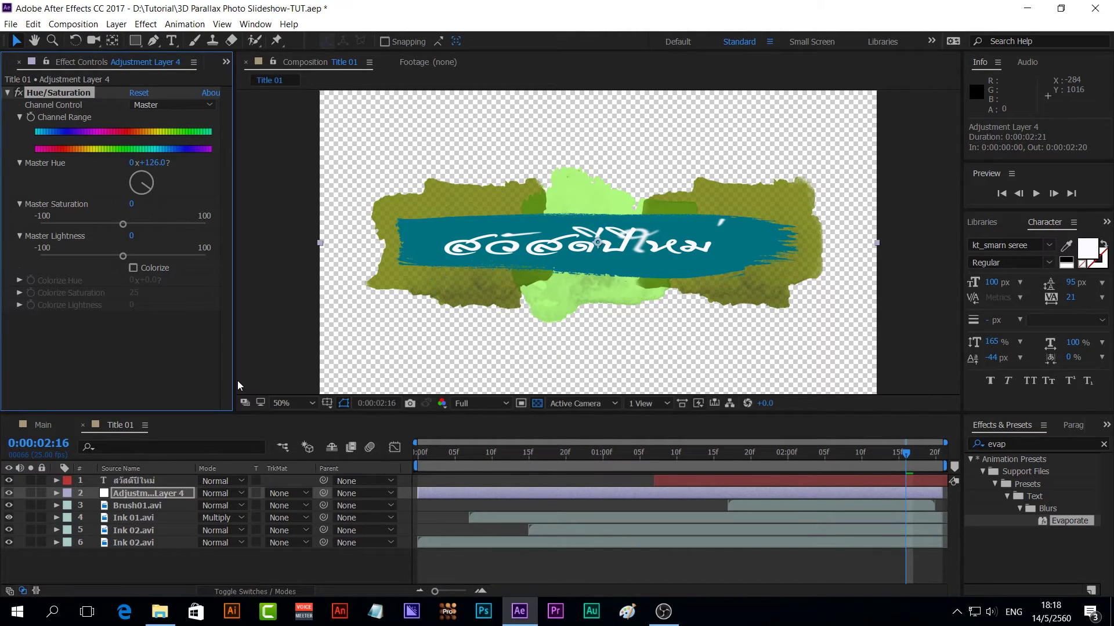
- Open the Scene 01 composition from Main and add the Title 01 composition as a layer directly below Camera 1
{"action": "left_click", "coordinate": [40, 426]}
{"action": "double_click", "coordinate": [137, 506]}
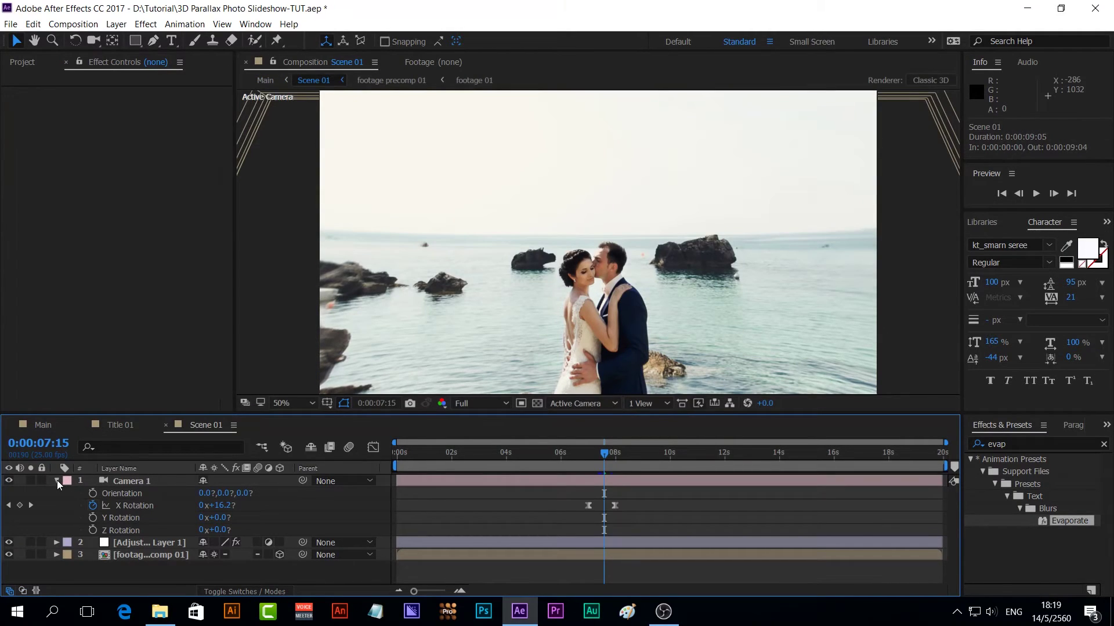
{"action": "left_click", "coordinate": [57, 481]}
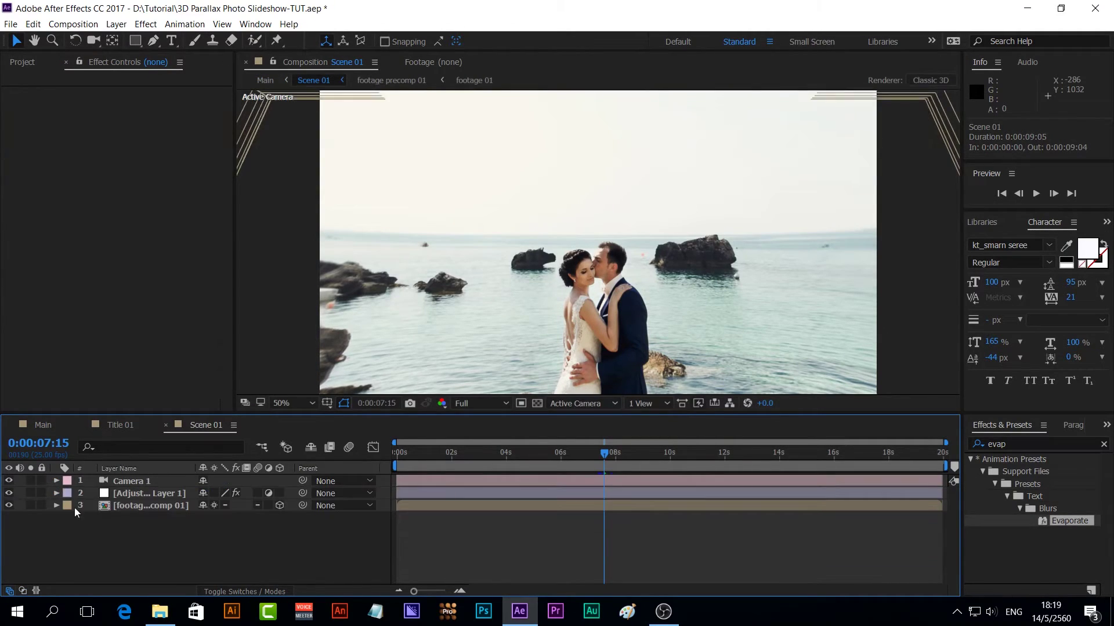
{"action": "left_click", "coordinate": [21, 64]}
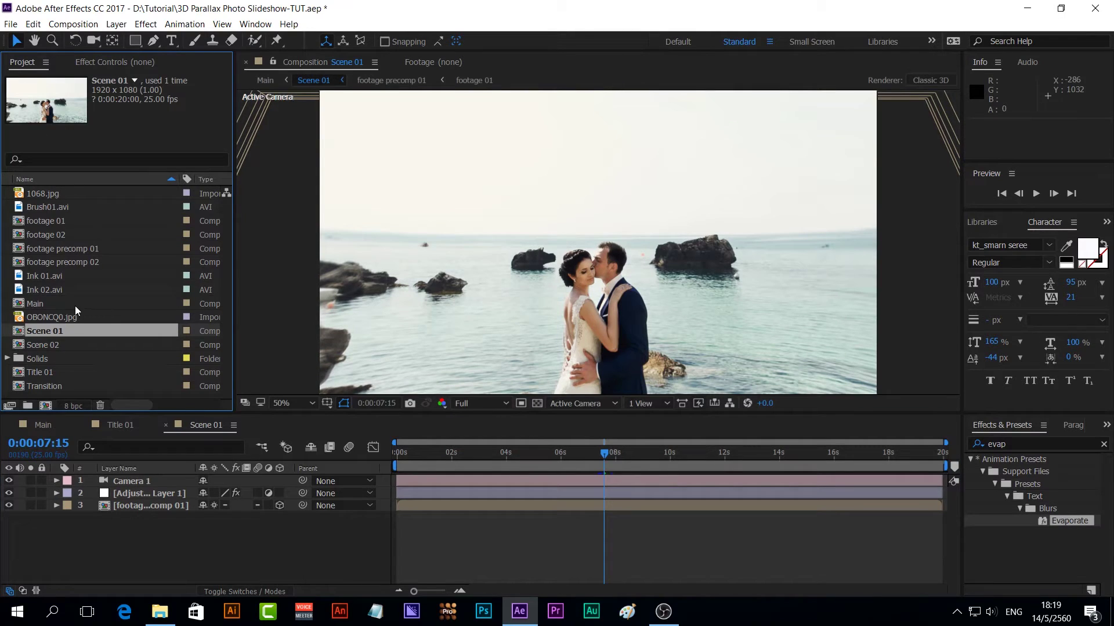
{"action": "left_click", "coordinate": [61, 372]}
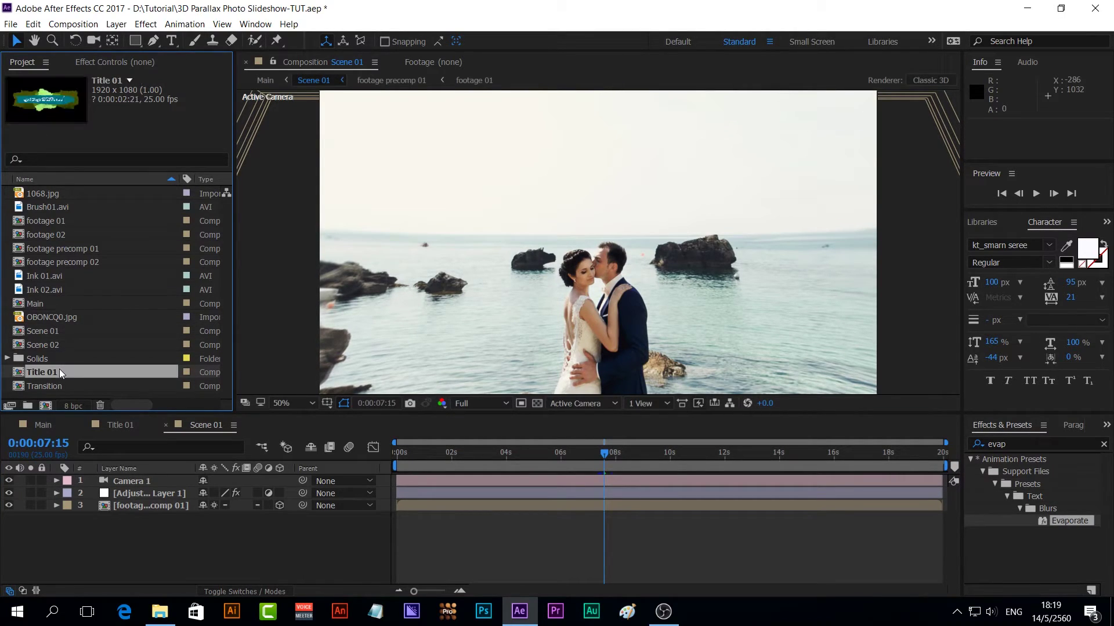
{"action": "left_click_drag", "start_coordinate": [59, 369], "coordinate": [88, 479]}
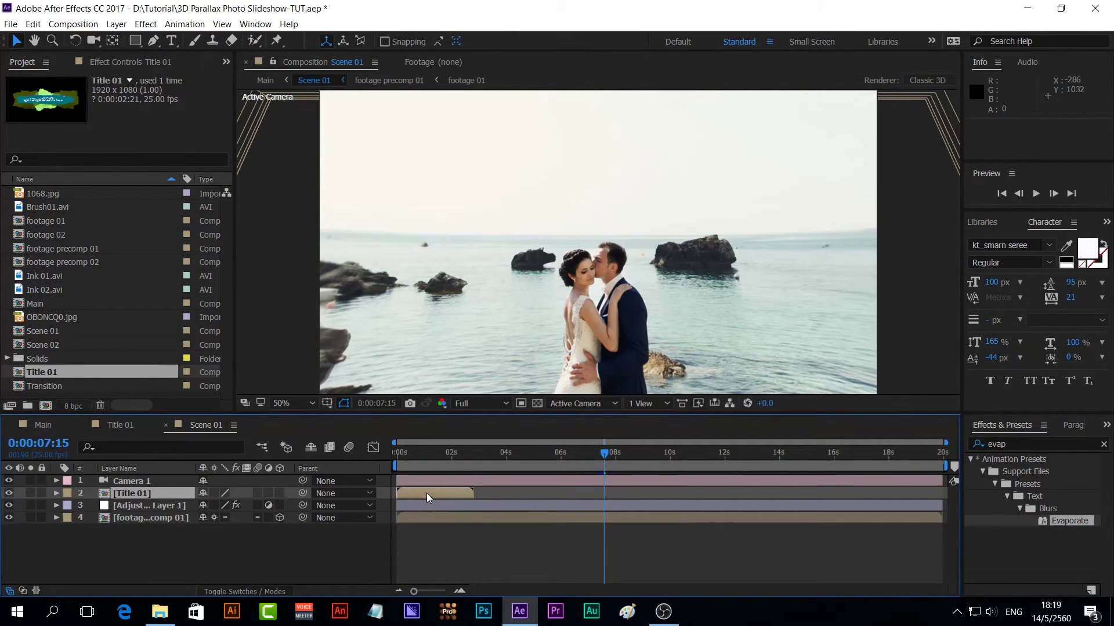
- End the work area at 0:00:08:04 and shift the Title 01 layer to start at 0:00:03:09
{"action": "left_click_drag", "start_coordinate": [427, 493], "coordinate": [505, 498]}
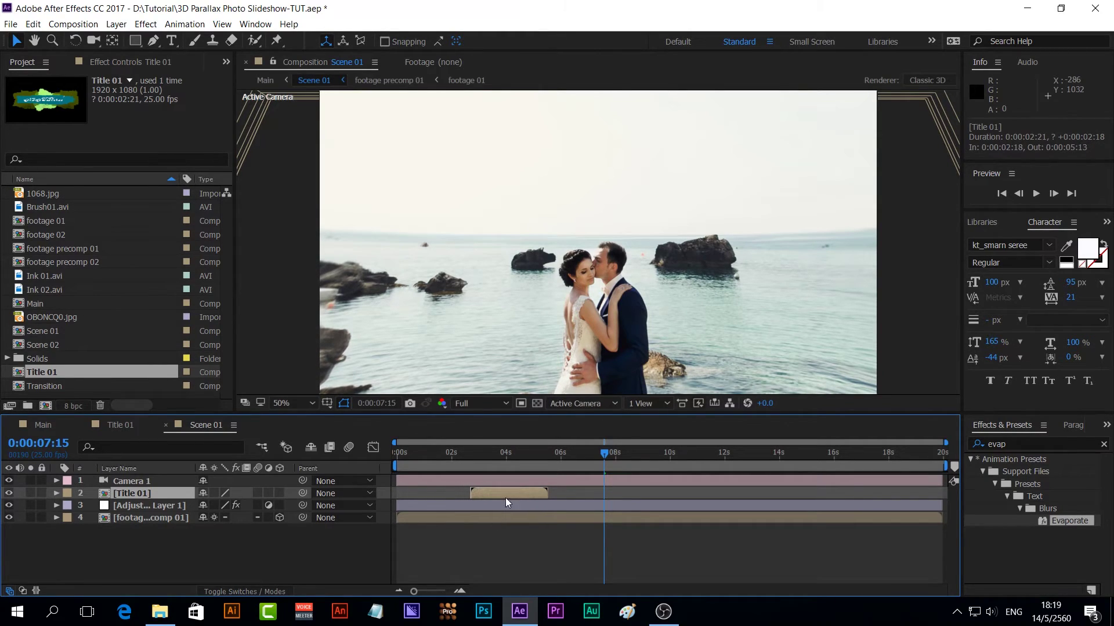
{"action": "left_click", "coordinate": [619, 455]}
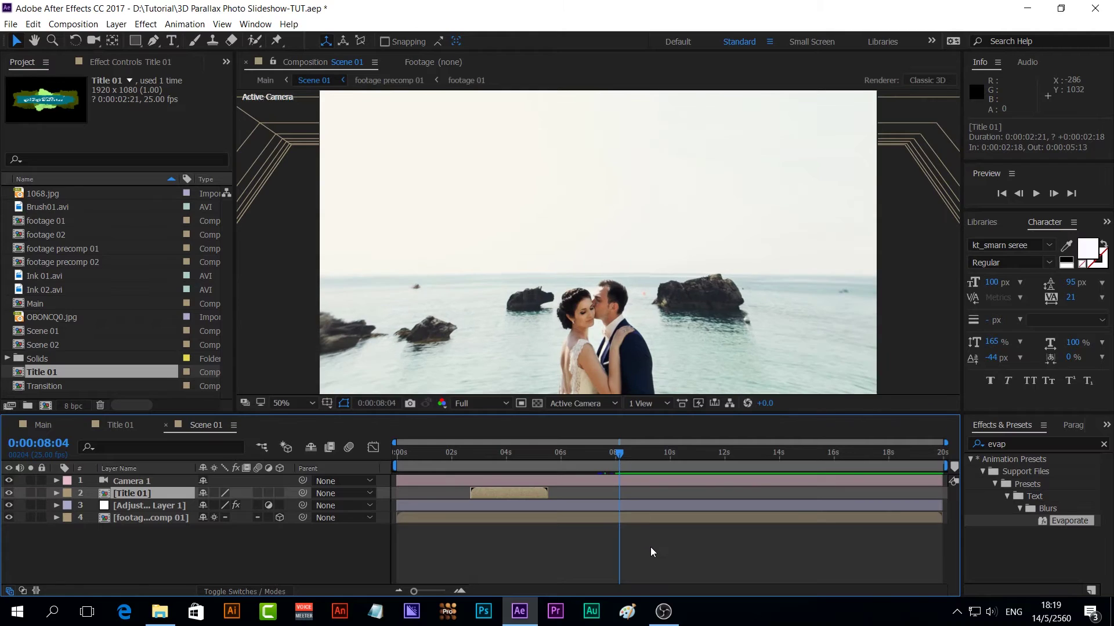
{"action": "key", "text": "n"}
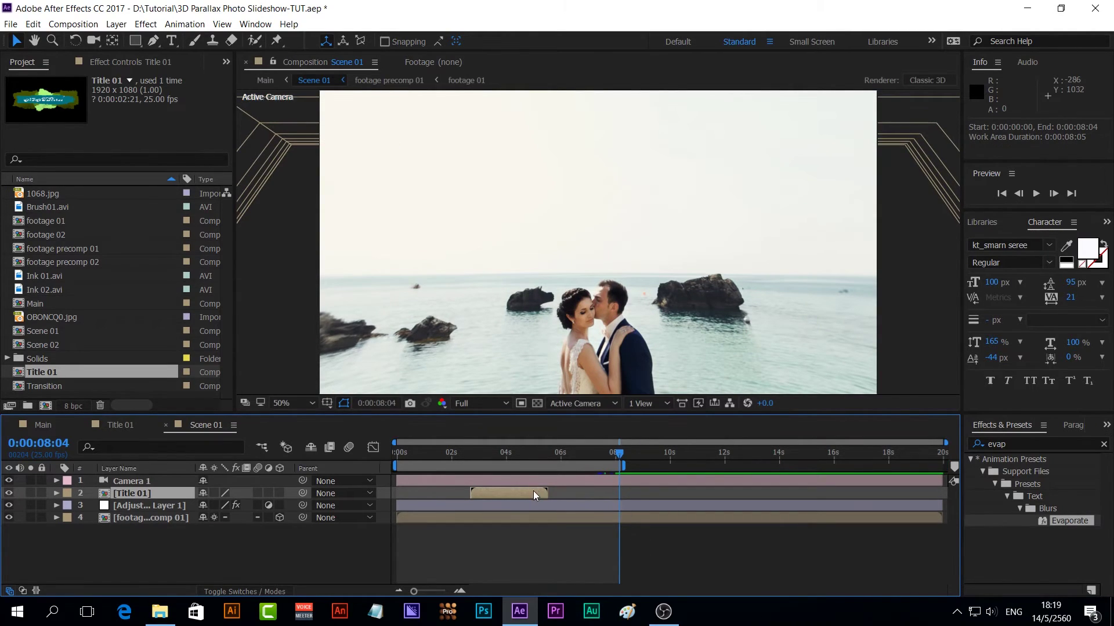
{"action": "mouse_move", "coordinate": [519, 492]}
{"action": "left_mouse_down"}
{"action": "mouse_move", "coordinate": [569, 491]}
{"action": "mouse_move", "coordinate": [537, 492]}
{"action": "left_mouse_up"}
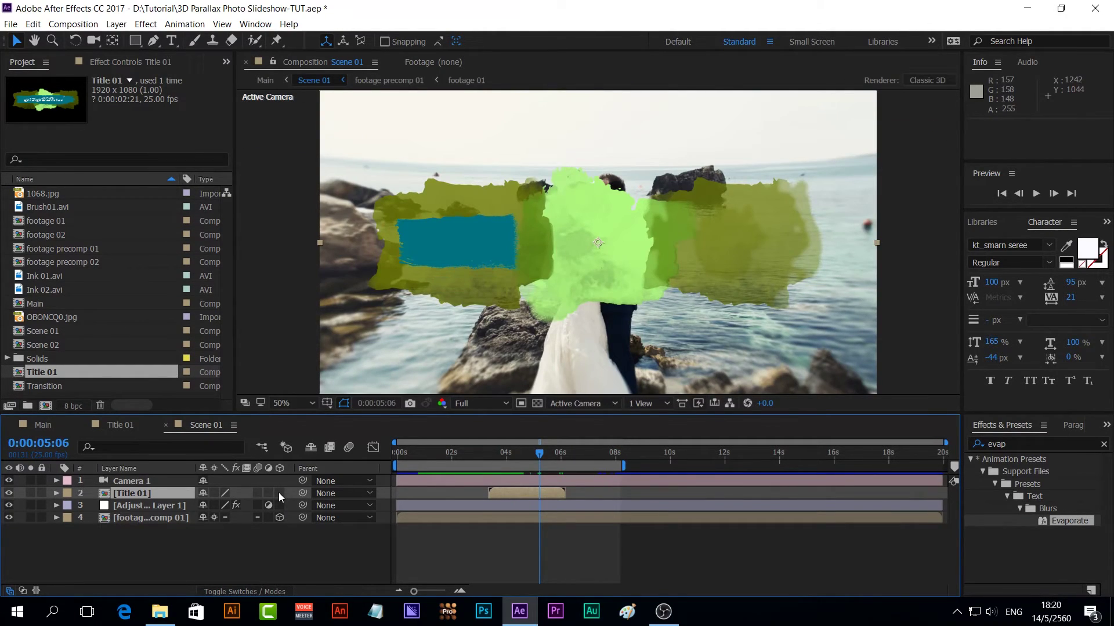
- Make the Title 01 layer 3D and position it beside the couple at about 1720.9, 995.2, with a Z position of -2500
{"action": "left_click", "coordinate": [279, 493]}
{"action": "key", "text": "p"}
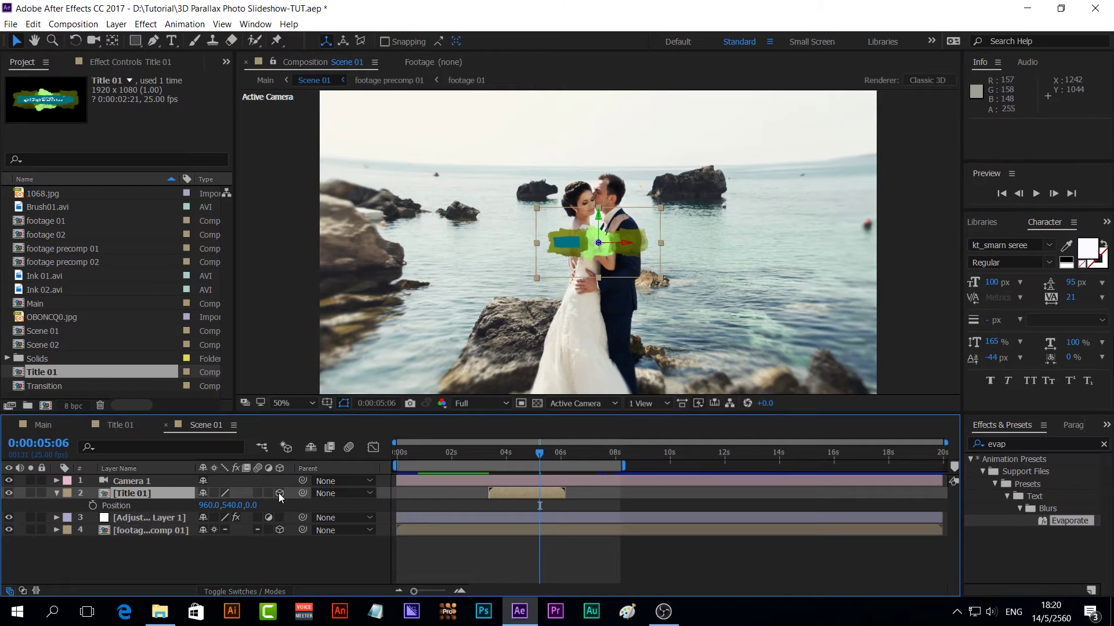
{"action": "left_click", "coordinate": [251, 505]}
{"action": "type", "text": "-2500"}
{"action": "key", "text": "Return"}
{"action": "left_click_drag", "start_coordinate": [773, 144], "coordinate": [794, 309]}
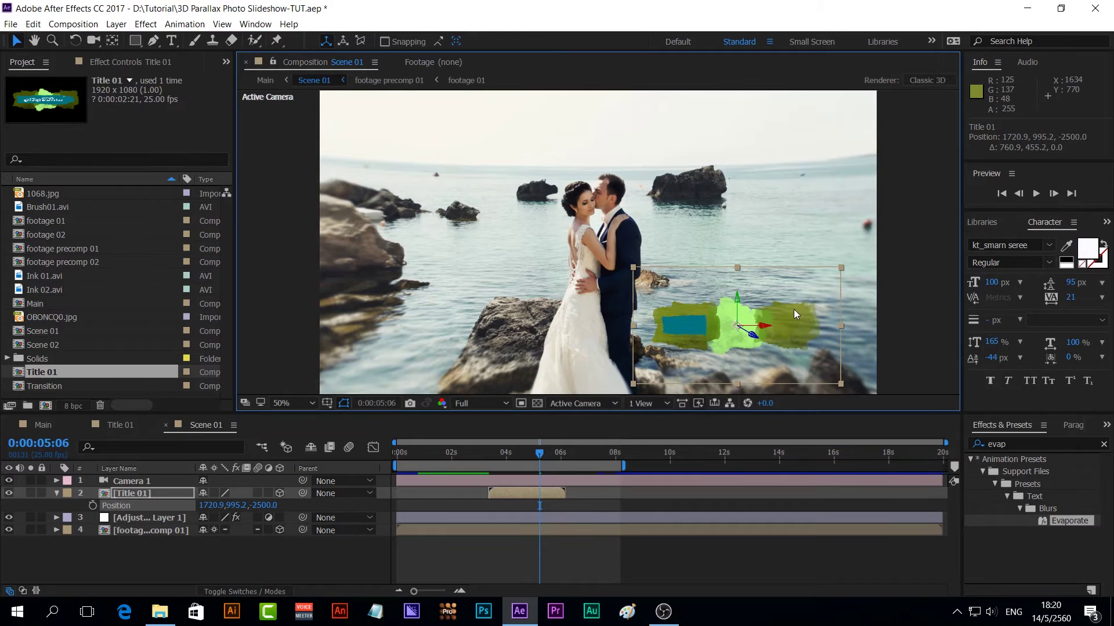
- Rotate the Title 01 layer to a Y orientation of 14° and collapse its properties
{"action": "key", "text": "w"}
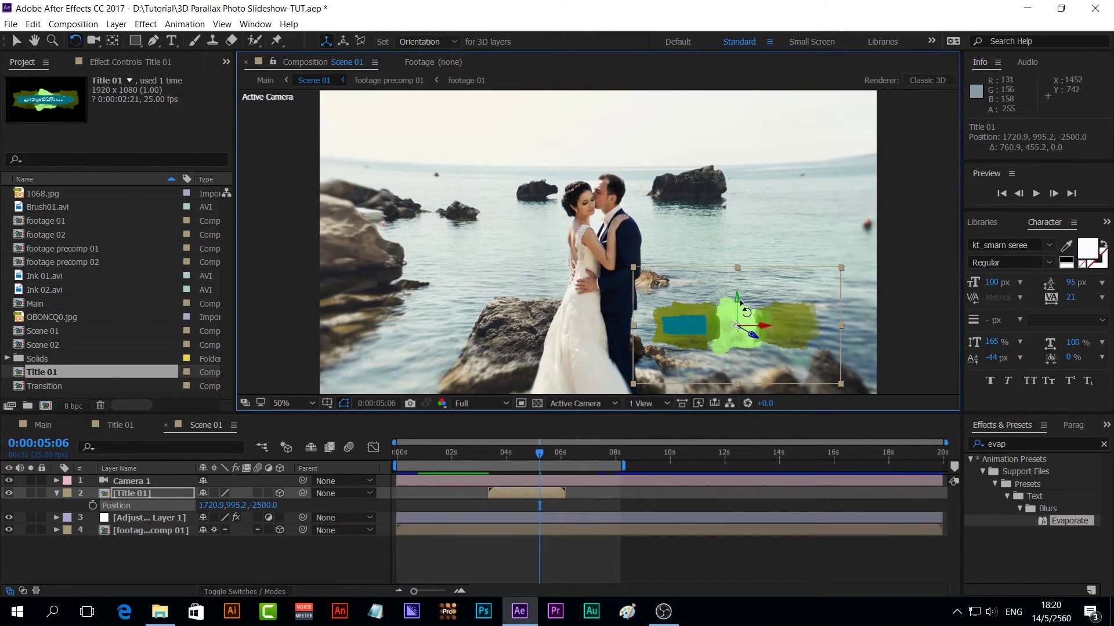
{"action": "left_click_drag", "start_coordinate": [737, 306], "coordinate": [734, 308]}
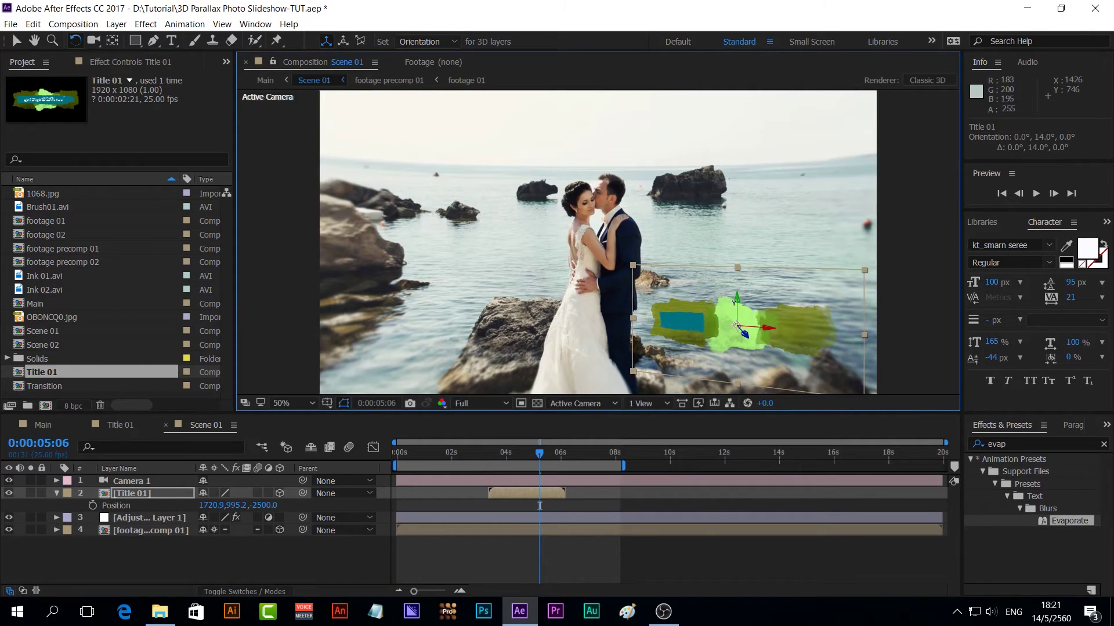
{"action": "left_click", "coordinate": [335, 551]}
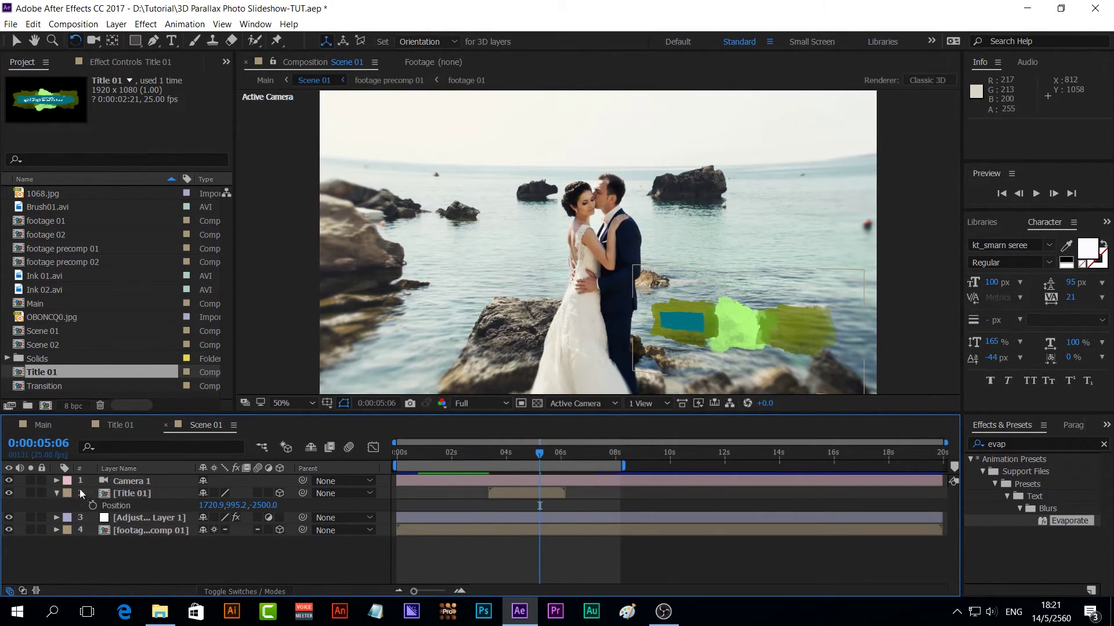
{"action": "left_click", "coordinate": [56, 493]}
- Enable time remapping on the Title 01 layer and extend its out point to 0:00:17:03
{"action": "left_click", "coordinate": [124, 494]}
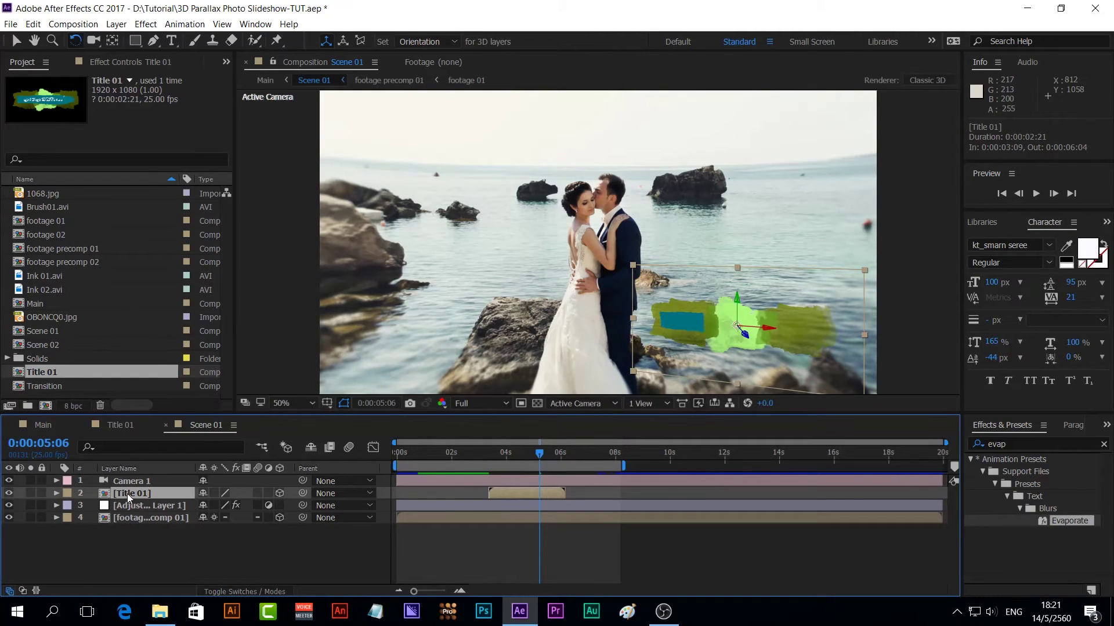
{"action": "right_click", "coordinate": [128, 498]}
{"action": "mouse_move", "coordinate": [250, 171]}
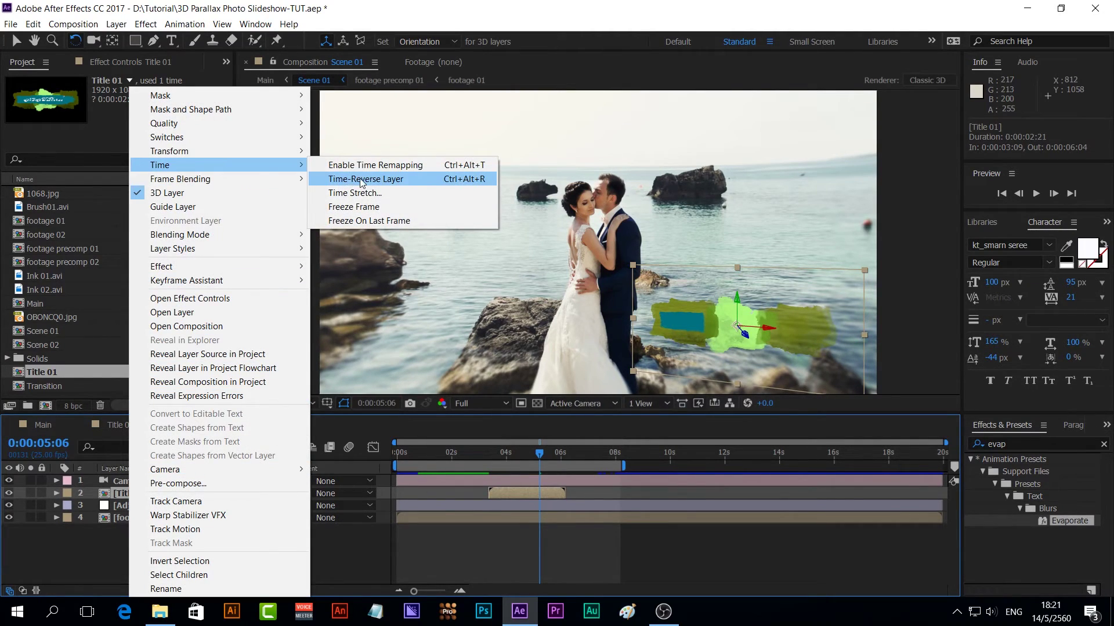
{"action": "left_click", "coordinate": [373, 167]}
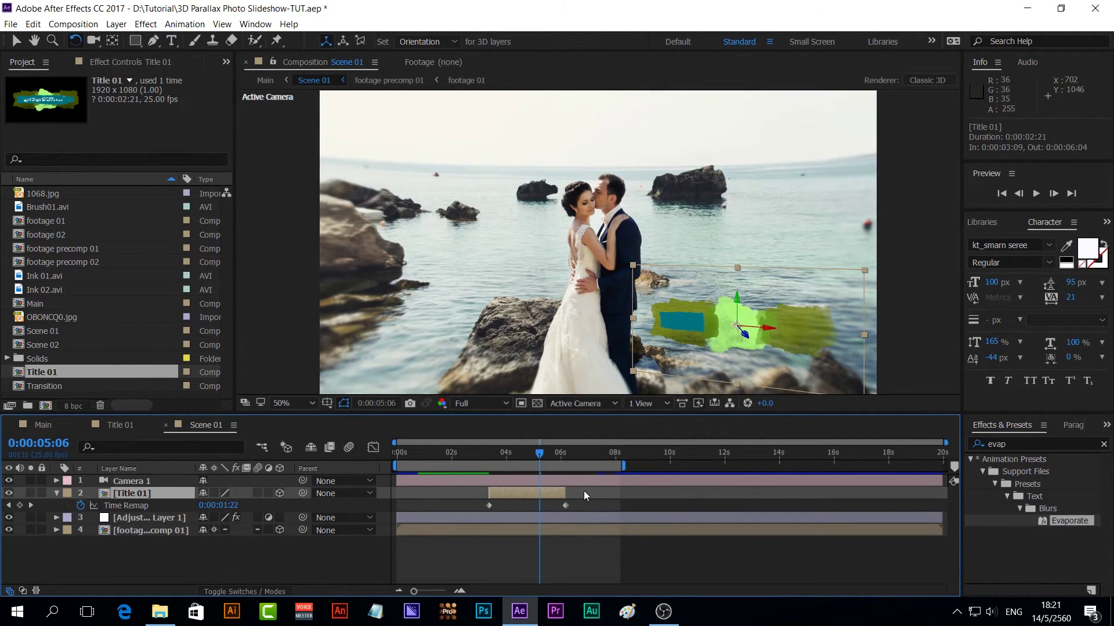
{"action": "left_click_drag", "start_coordinate": [568, 492], "coordinate": [865, 492]}
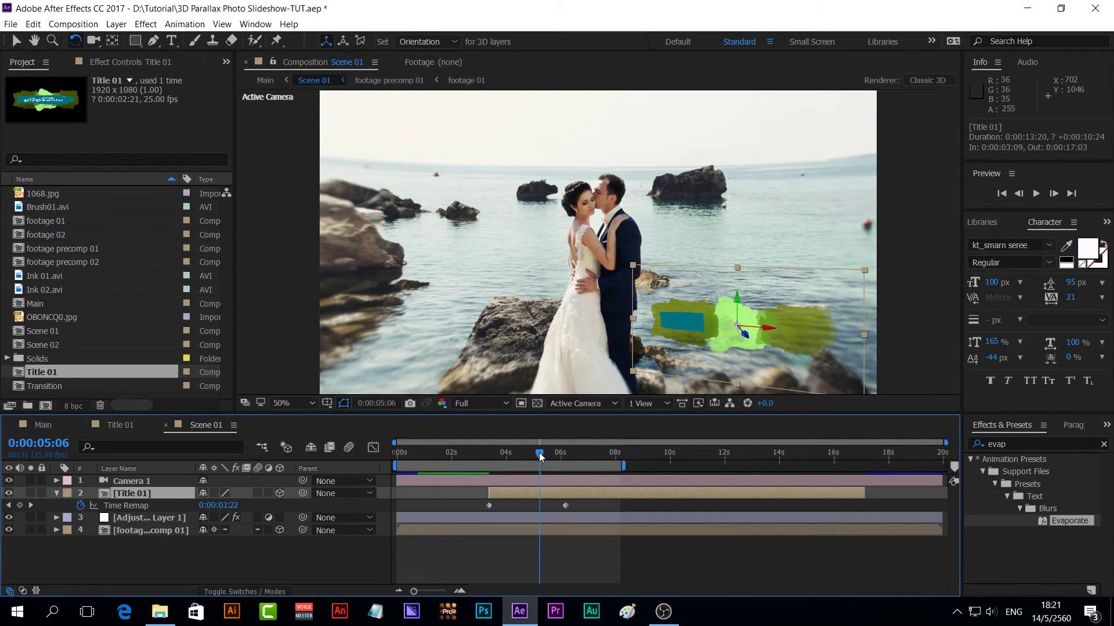
- Add a Time Remap keyframe at 0:00:06:03, where the full title is visible, and delete the end keyframe at 0:00:06:05
{"action": "left_click_drag", "start_coordinate": [541, 453], "coordinate": [591, 465]}
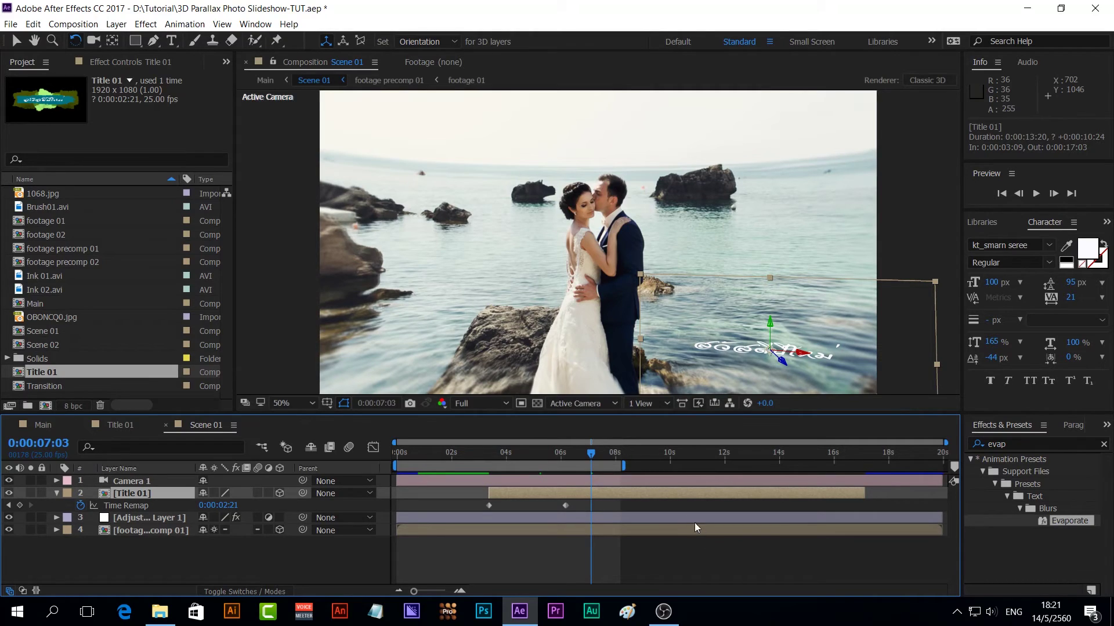
{"action": "left_click_drag", "start_coordinate": [590, 452], "coordinate": [566, 453]}
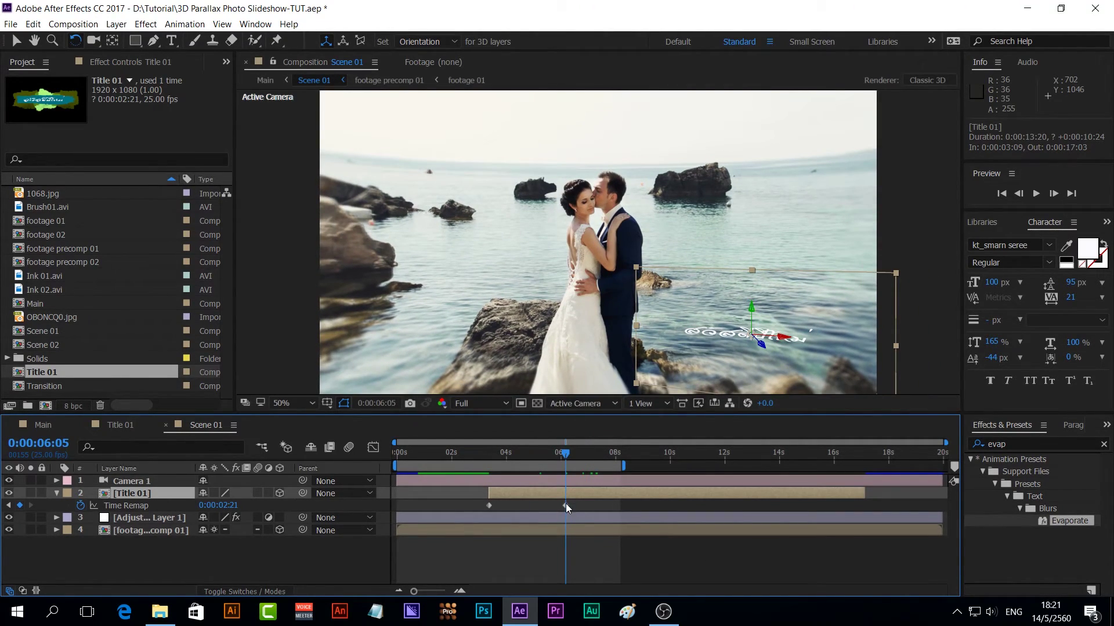
{"action": "key", "text": "Page_Up"}
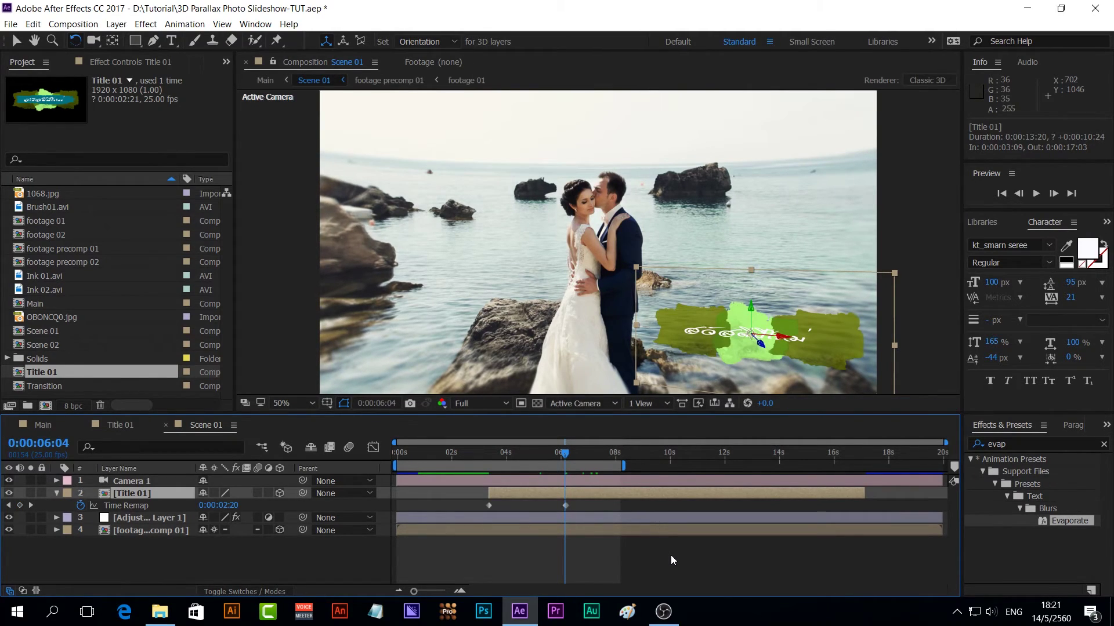
{"action": "key", "text": "Page_Up"}
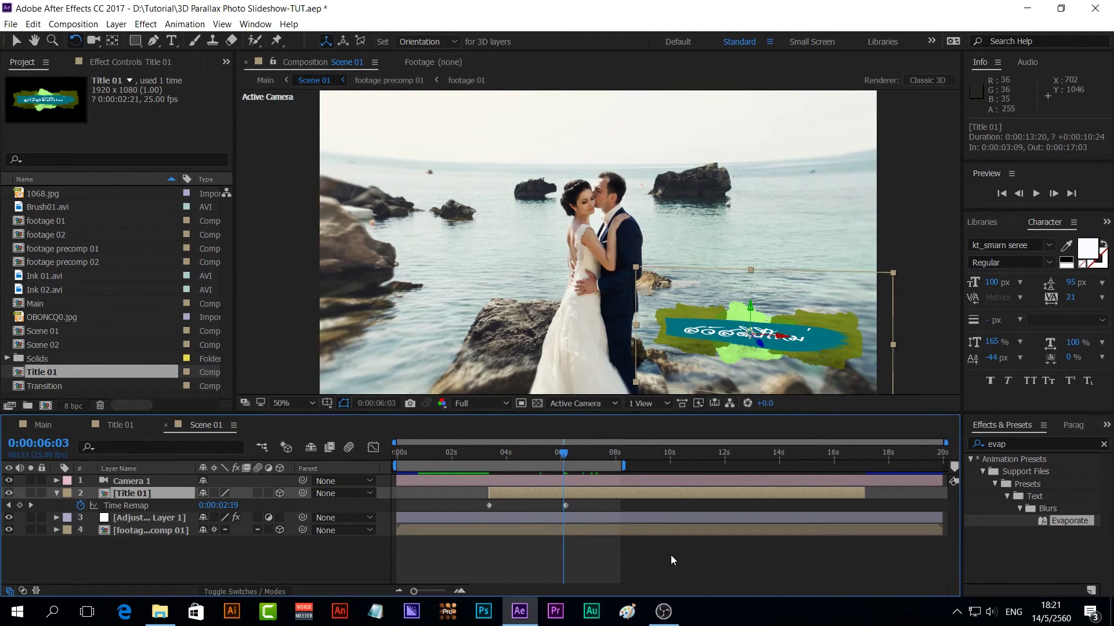
{"action": "left_click", "coordinate": [20, 506]}
{"action": "left_click", "coordinate": [565, 506]}
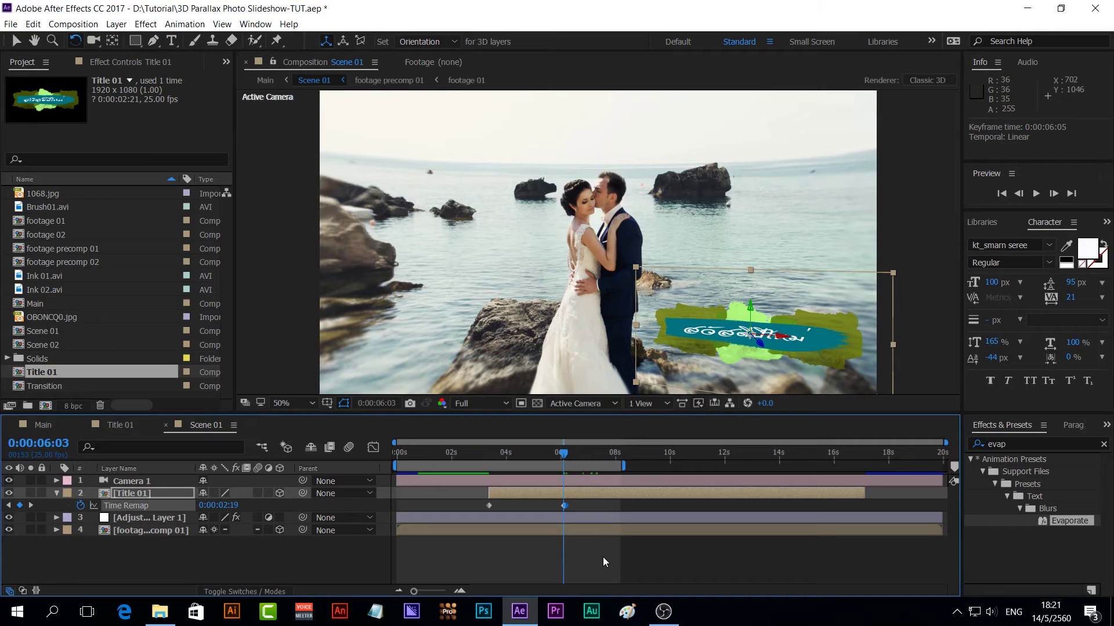
{"action": "left_click", "coordinate": [603, 557]}
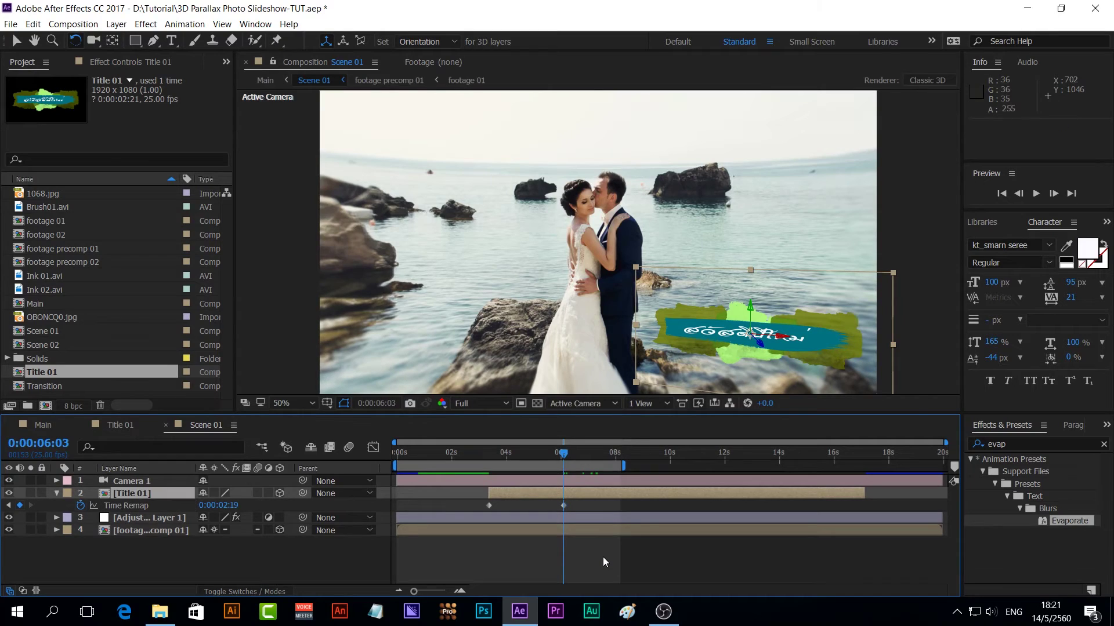
- Extend the work area to 0:00:08:15 and move the Title 01 layer earlier to start at 0:00:02:00
{"action": "left_click_drag", "start_coordinate": [566, 457], "coordinate": [634, 466]}
{"action": "left_click", "coordinate": [586, 453]}
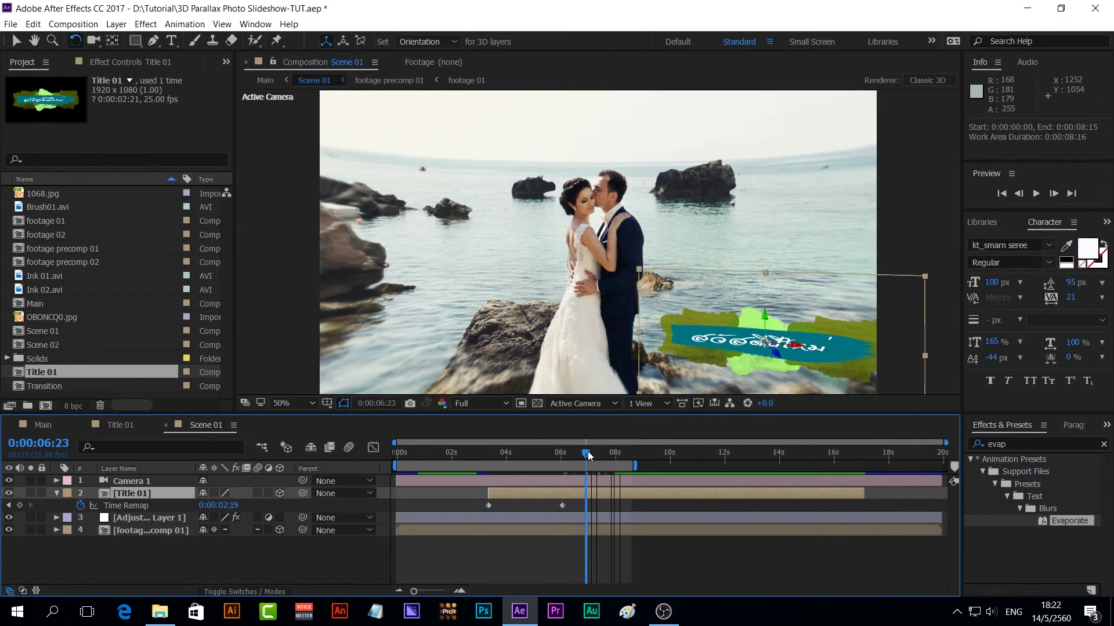
{"action": "left_click_drag", "start_coordinate": [568, 495], "coordinate": [541, 487]}
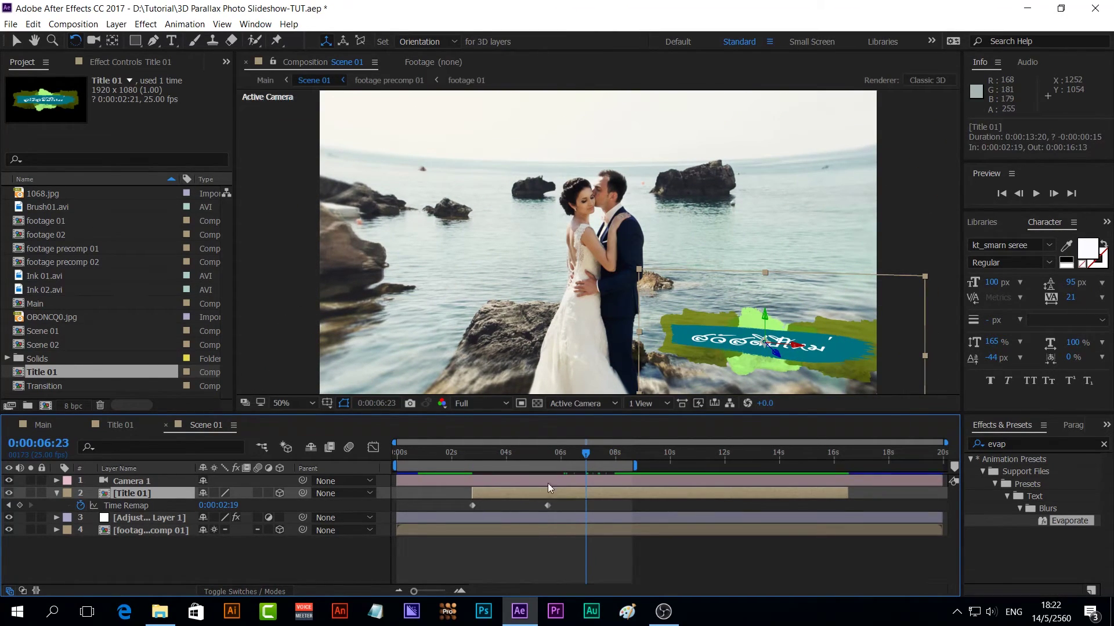
{"action": "left_click_drag", "start_coordinate": [586, 454], "coordinate": [386, 446]}
{"action": "left_click_drag", "start_coordinate": [510, 490], "coordinate": [489, 487]}
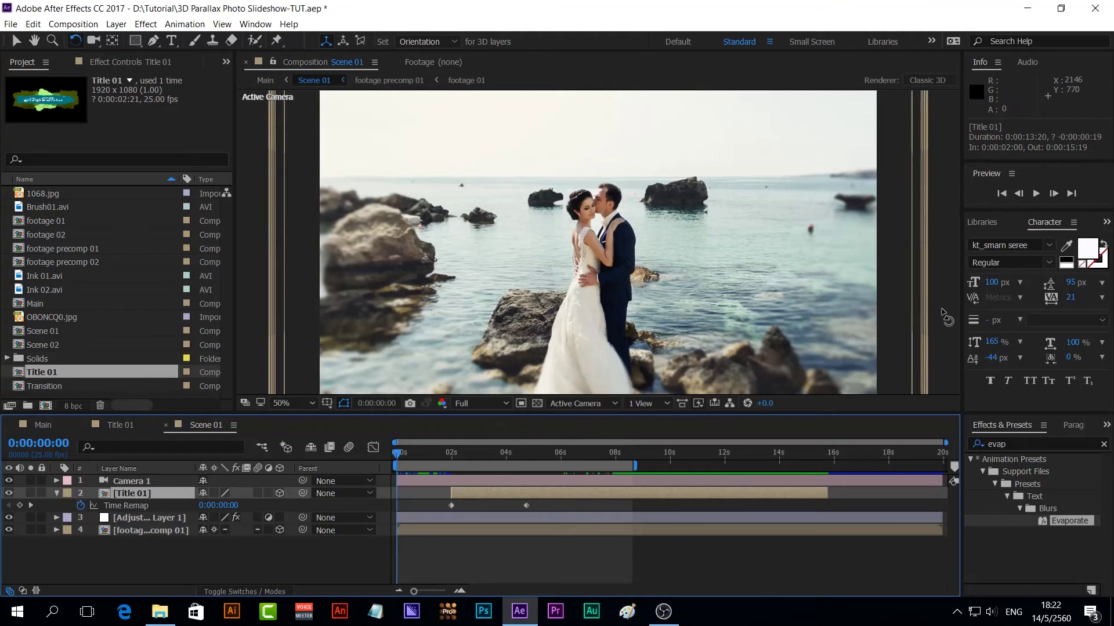
- Preview Scene 01 from the first frame and check the title at 0:00:03:01 and 0:00:05:07
{"action": "left_click", "coordinate": [1036, 197]}
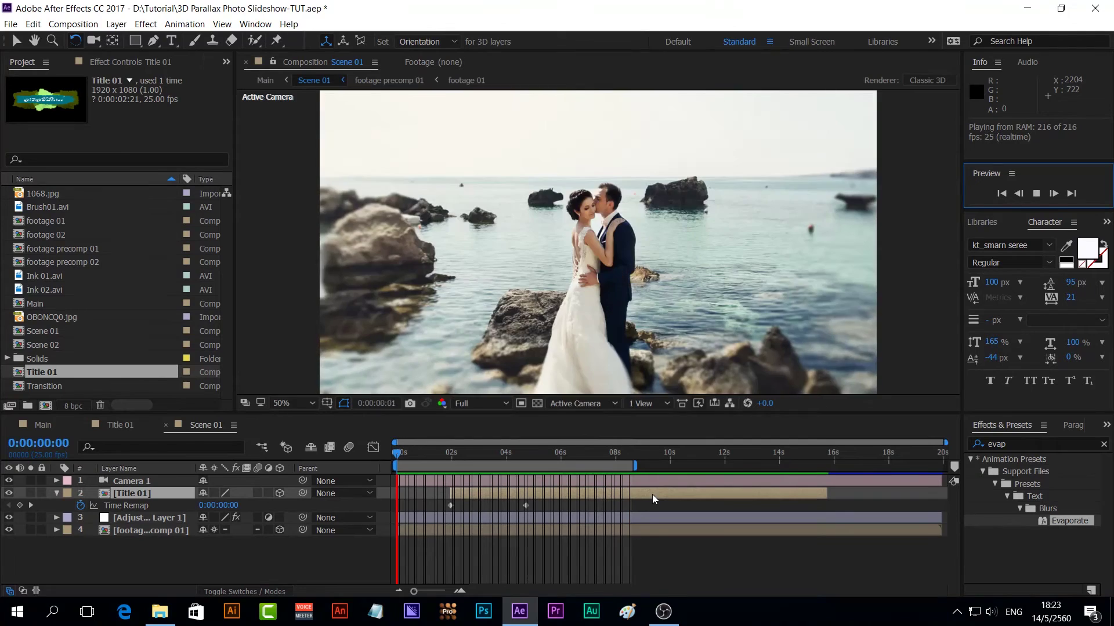
{"action": "left_click", "coordinate": [479, 455]}
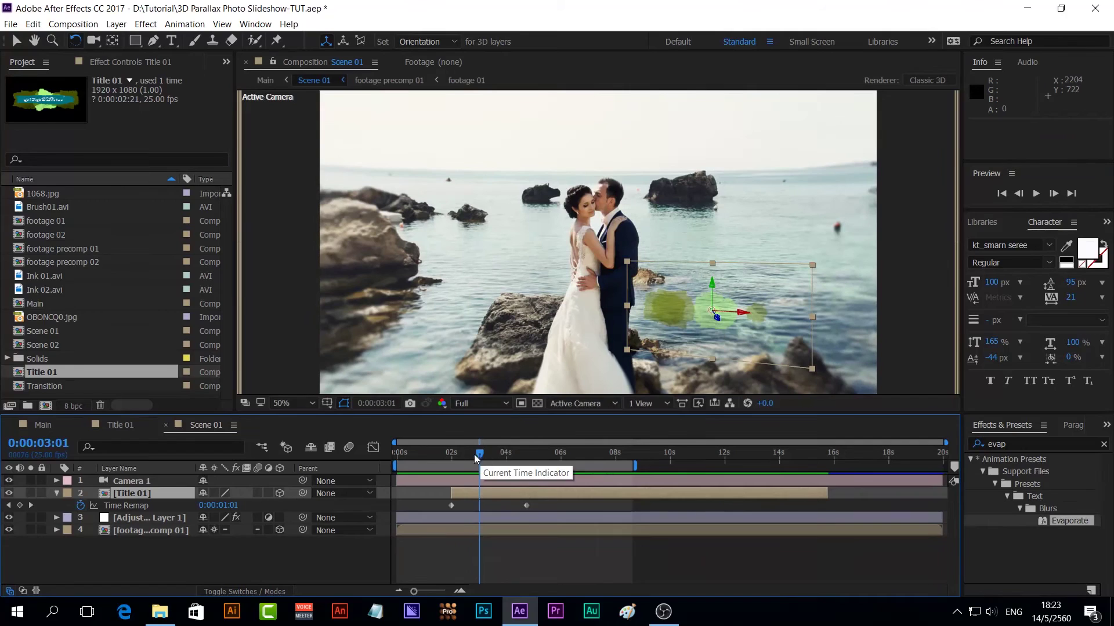
{"action": "left_click", "coordinate": [541, 455]}
- In Title 01, set the Brush01.avi layer to 90% opacity and Multiply blending mode, and return to Scene 01
{"action": "left_click", "coordinate": [117, 425]}
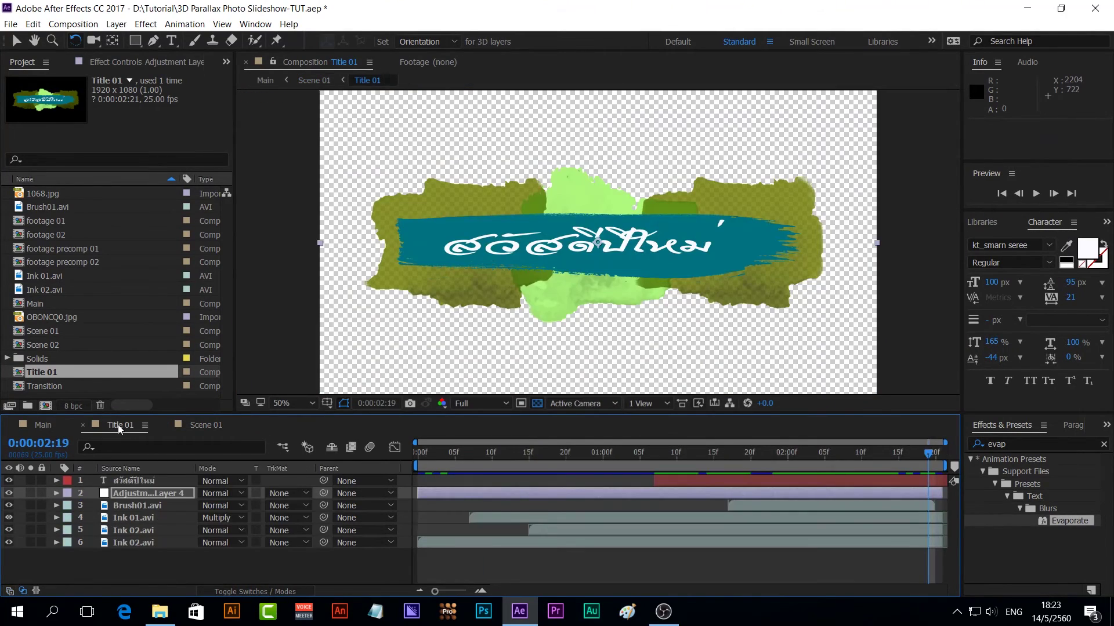
{"action": "left_click", "coordinate": [130, 502]}
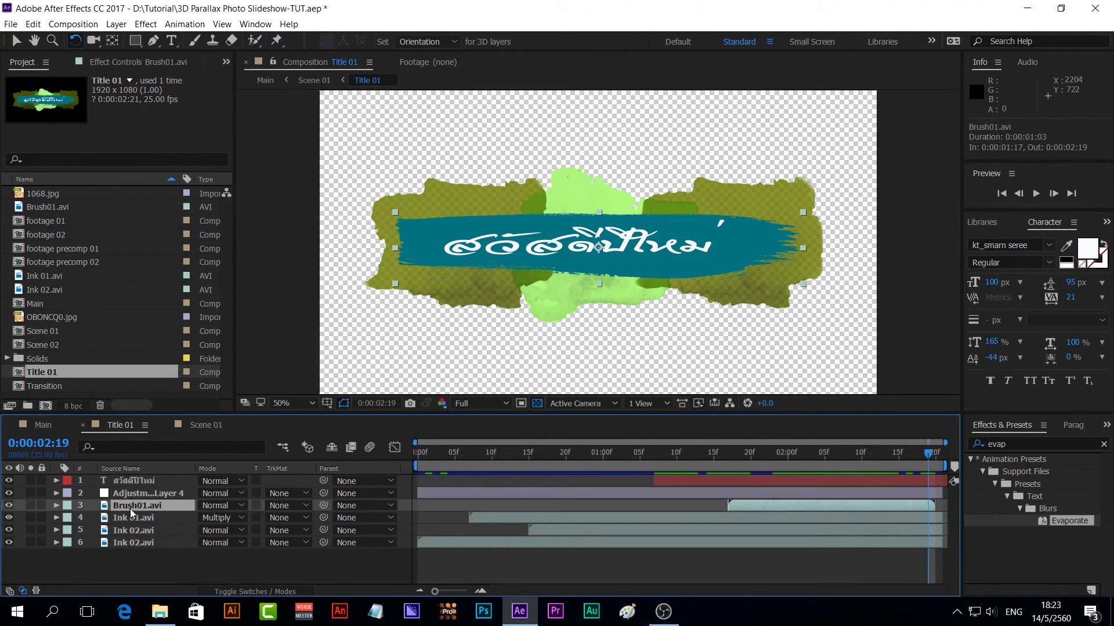
{"action": "key", "text": "t"}
{"action": "left_click_drag", "start_coordinate": [206, 519], "coordinate": [200, 520]}
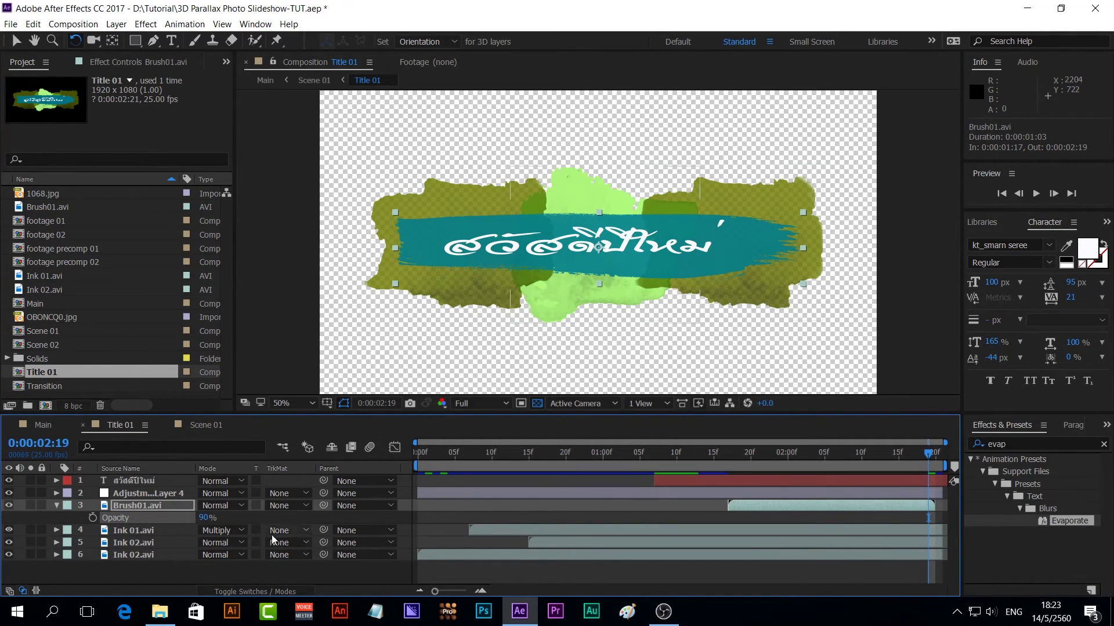
{"action": "left_click", "coordinate": [239, 505]}
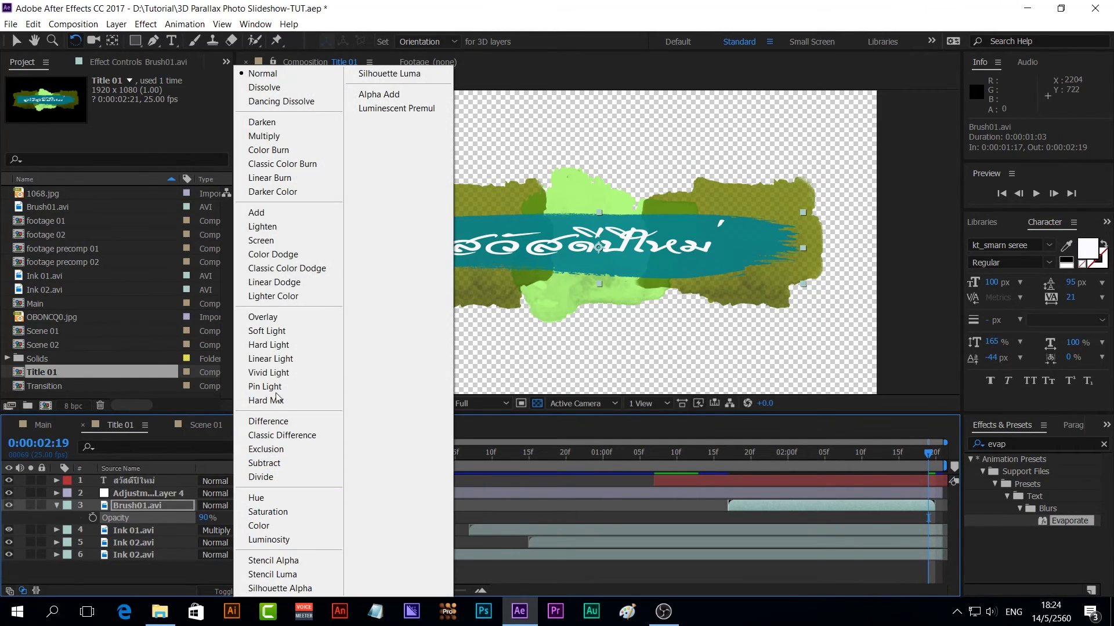
{"action": "left_click", "coordinate": [339, 141]}
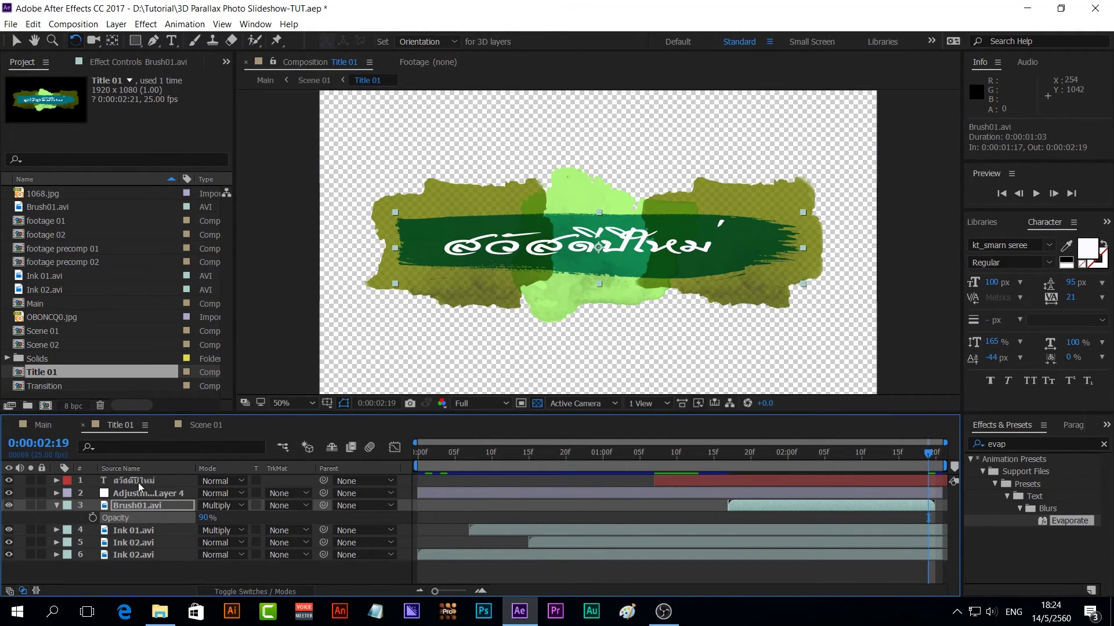
{"action": "left_click", "coordinate": [203, 426]}
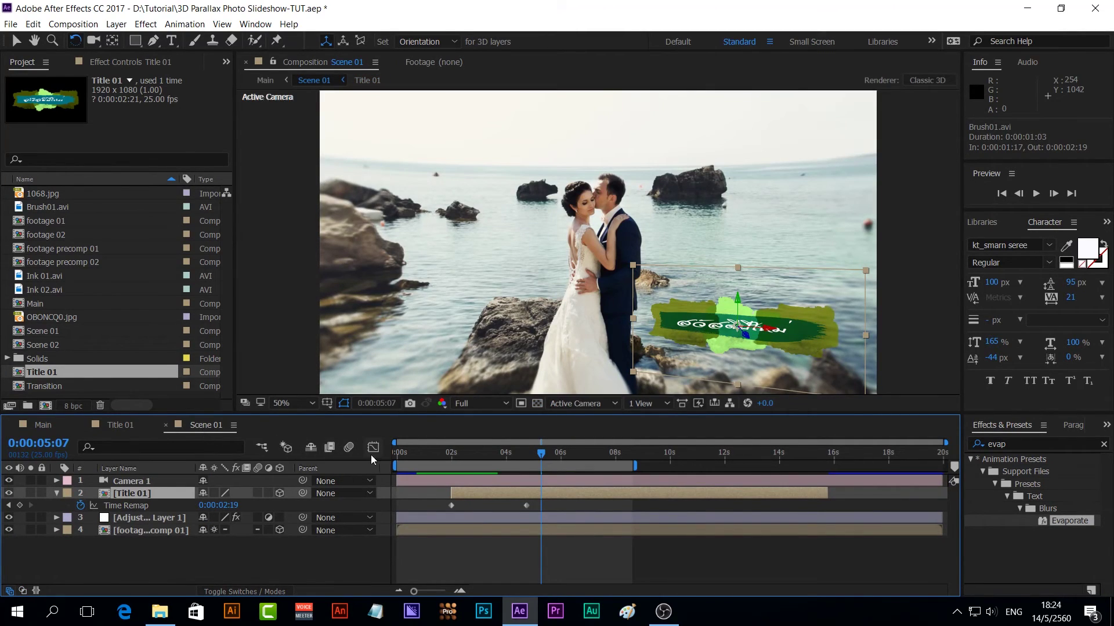
- Check Scene 01 at 0:00:05:12, then duplicate the Title 01 composition in the project and open the copy
{"action": "mouse_move", "coordinate": [544, 455]}
{"action": "left_mouse_down"}
{"action": "mouse_move", "coordinate": [405, 469]}
{"action": "mouse_move", "coordinate": [547, 472]}
{"action": "left_mouse_up"}
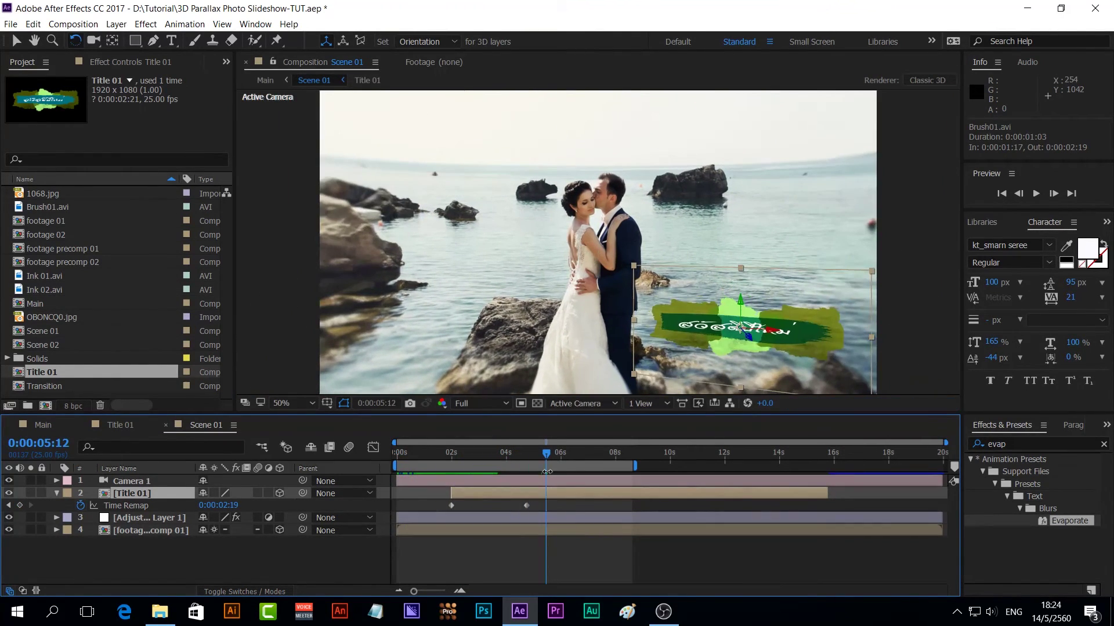
{"action": "left_click", "coordinate": [273, 564]}
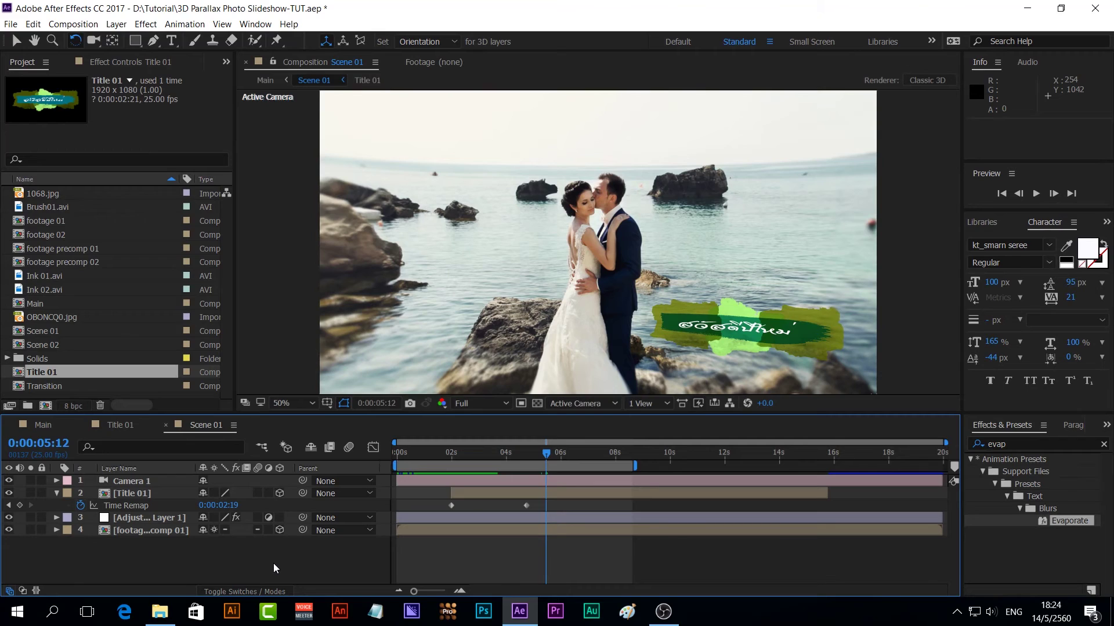
{"action": "left_click", "coordinate": [56, 374]}
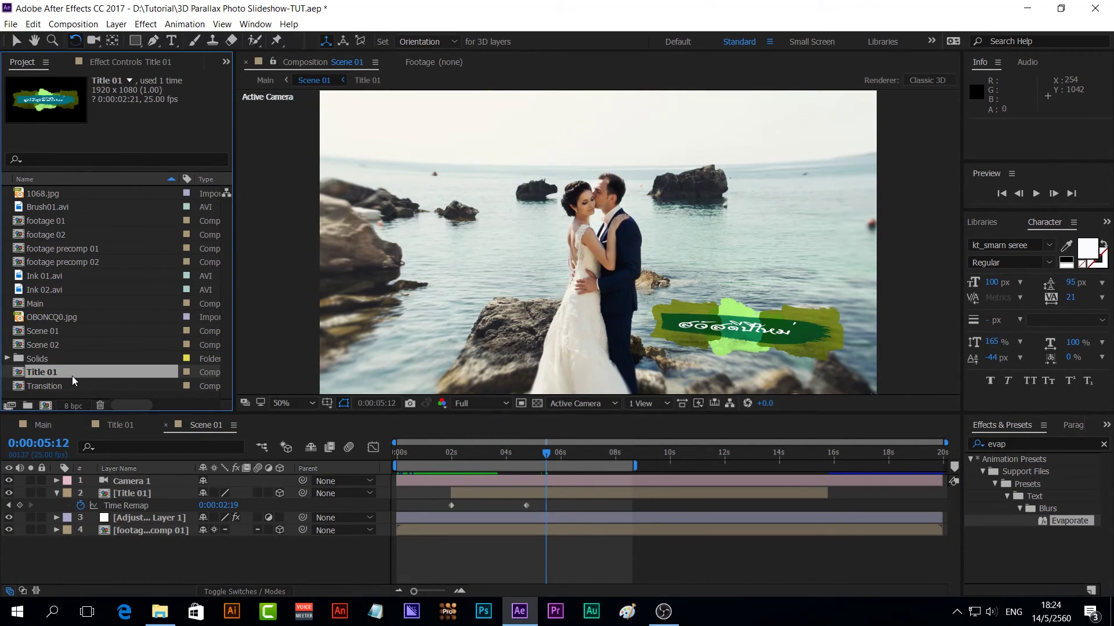
{"action": "key", "text": "ctrl+d"}
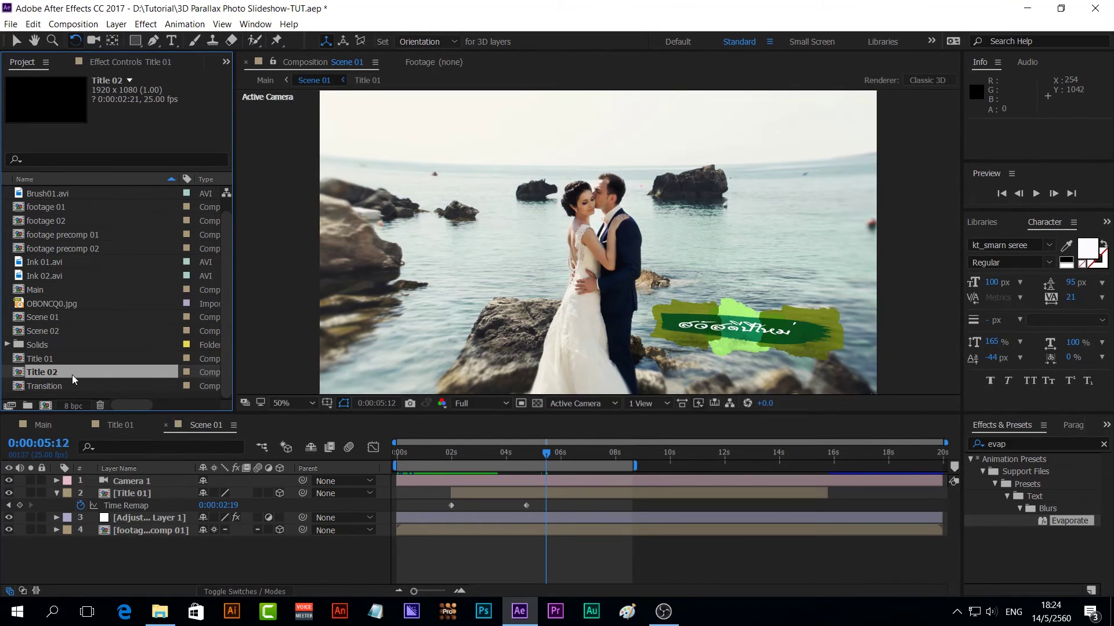
{"action": "double_click", "coordinate": [72, 373]}
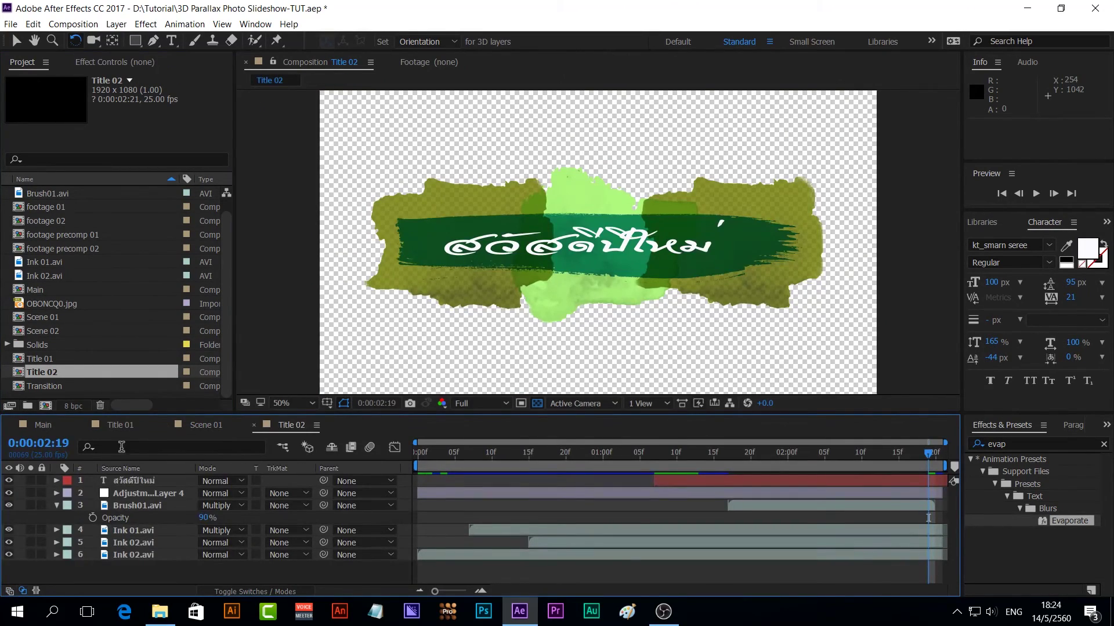
- Set the Hue/Saturation Master Hue of Adjustment Layer 4 in Title 02 to 234°
{"action": "left_click", "coordinate": [57, 506]}
{"action": "left_click", "coordinate": [117, 482]}
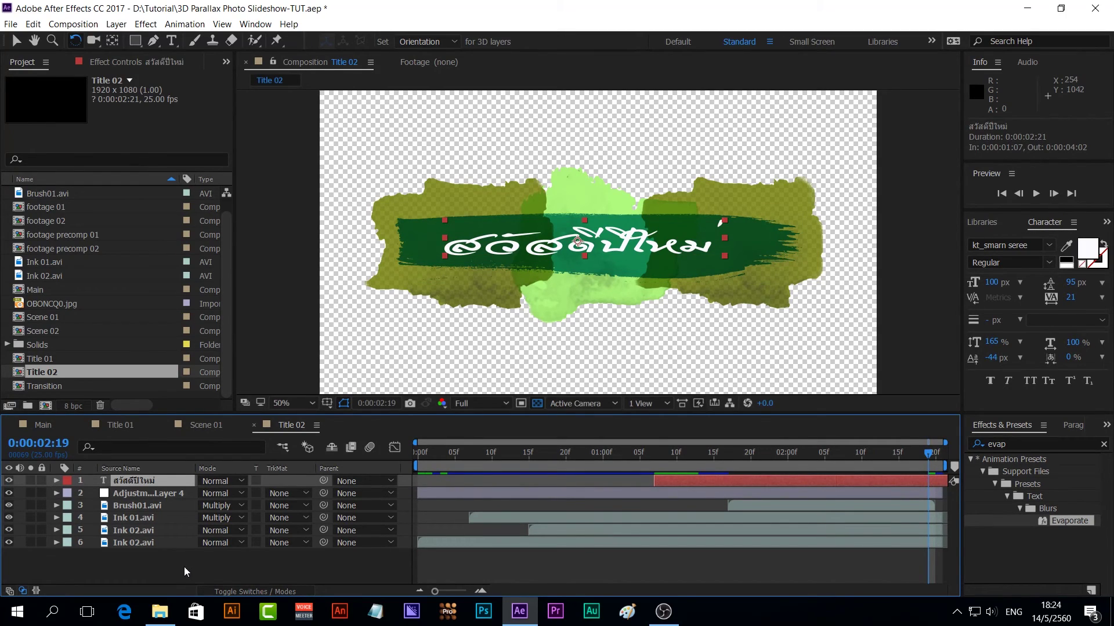
{"action": "left_click", "coordinate": [143, 493]}
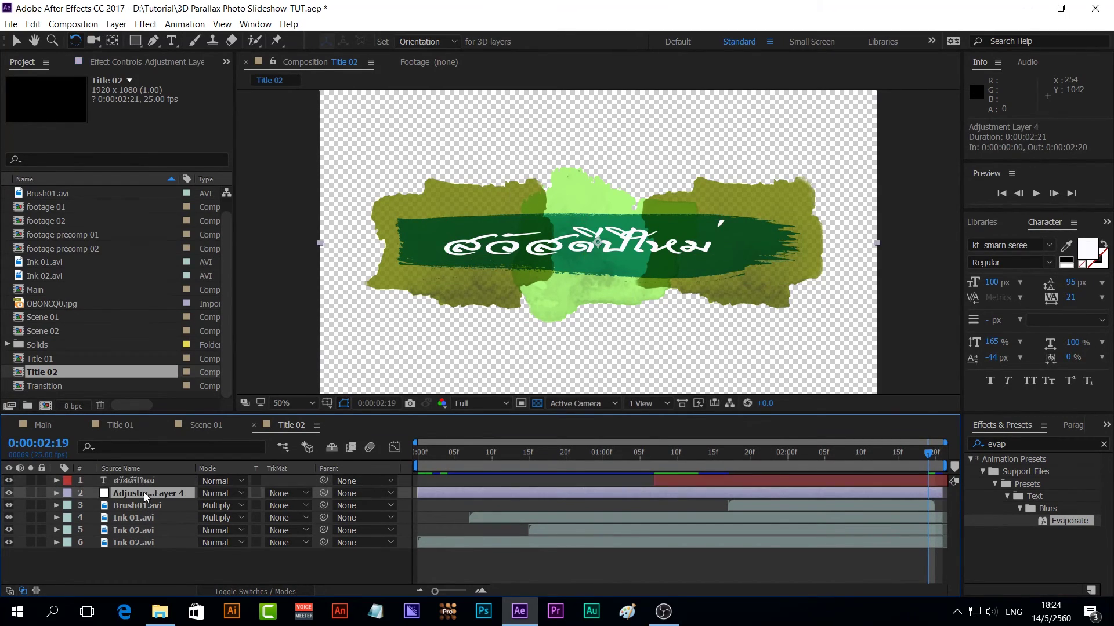
{"action": "left_click", "coordinate": [166, 65]}
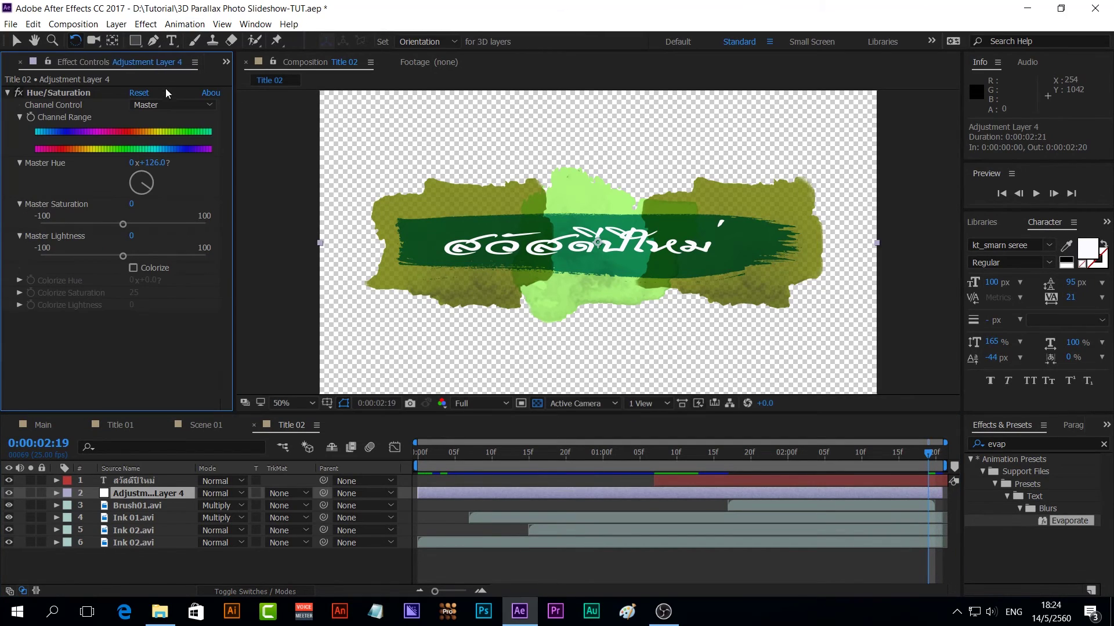
{"action": "left_click_drag", "start_coordinate": [155, 165], "coordinate": [239, 168]}
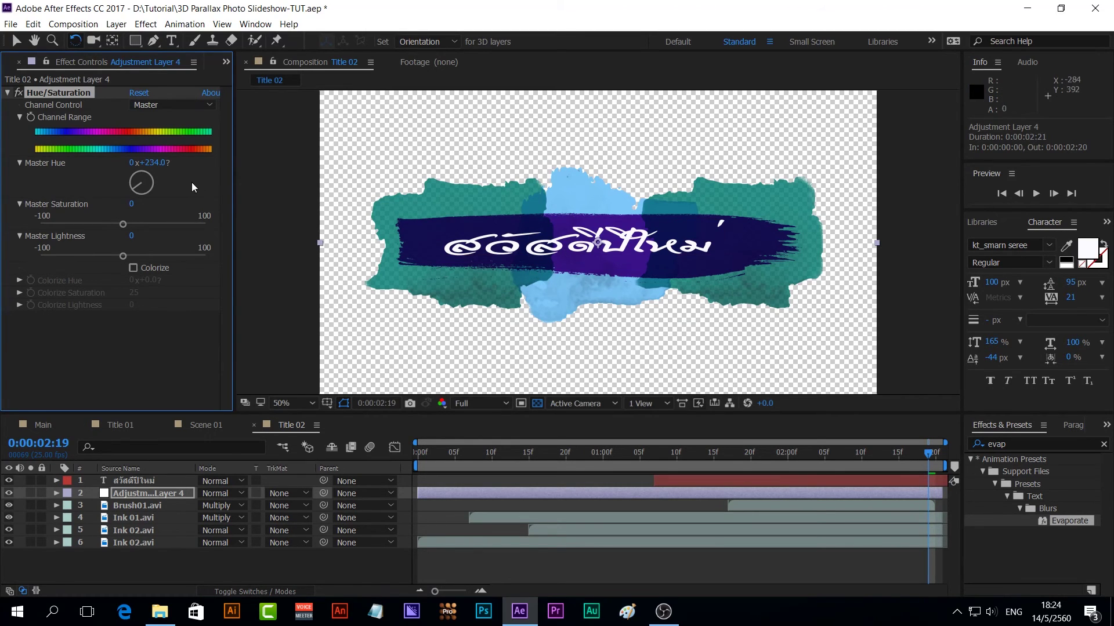
{"action": "left_click", "coordinate": [152, 517]}
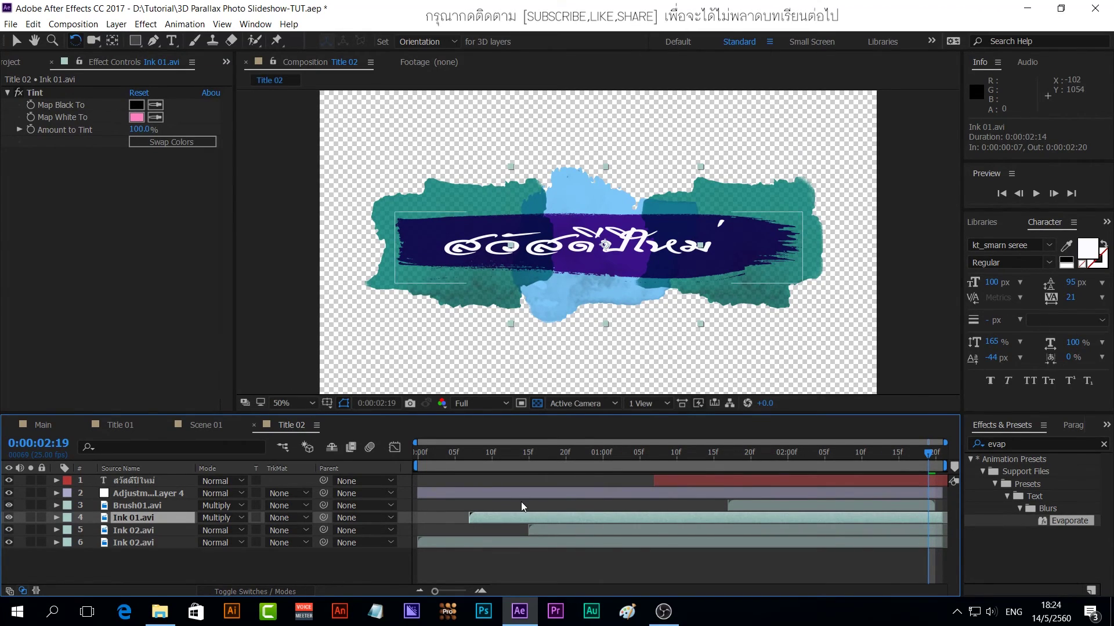
{"action": "left_click", "coordinate": [169, 570]}
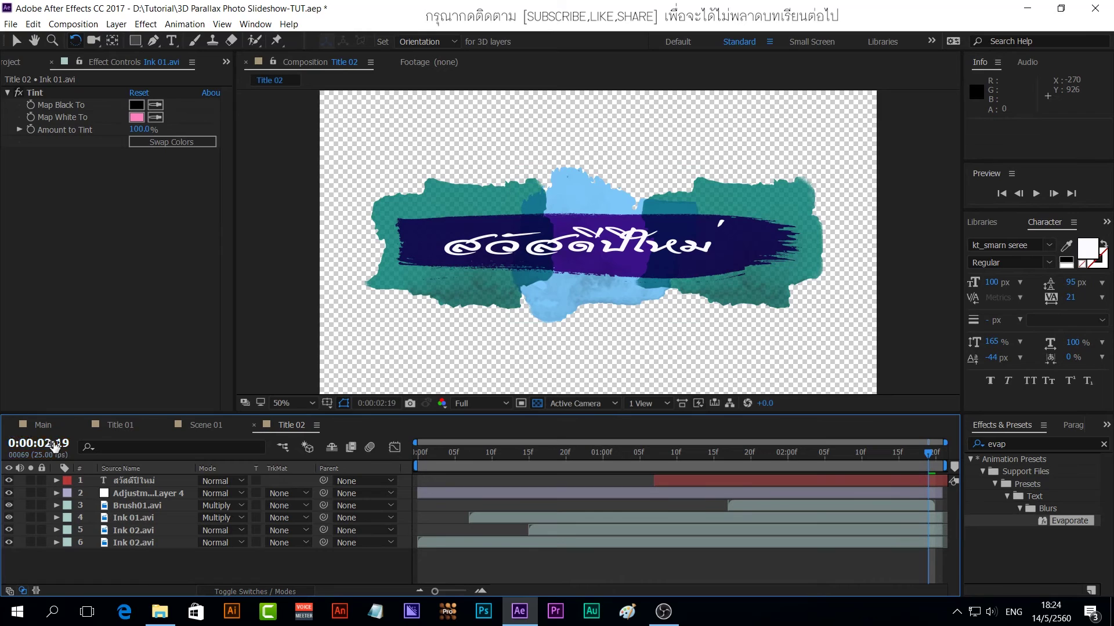
- Return to the Main composition and check the first title at 0:00:05:14 and 0:00:06:14
{"action": "left_click", "coordinate": [42, 424]}
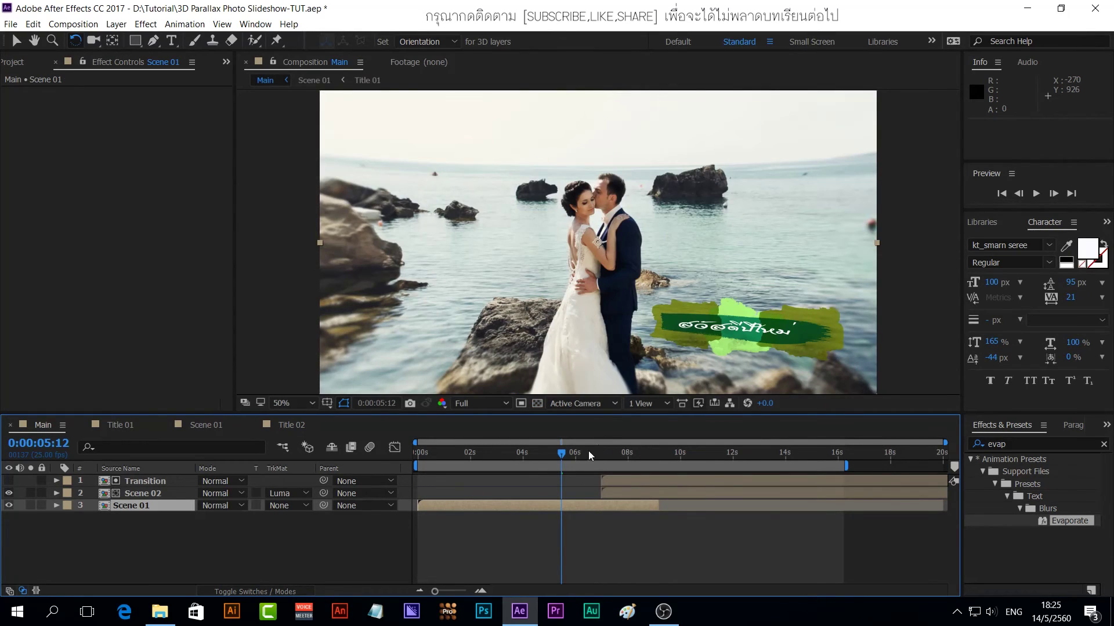
{"action": "mouse_move", "coordinate": [562, 455]}
{"action": "left_mouse_down"}
{"action": "mouse_move", "coordinate": [490, 461]}
{"action": "mouse_move", "coordinate": [624, 463]}
{"action": "mouse_move", "coordinate": [562, 458]}
{"action": "left_mouse_up"}
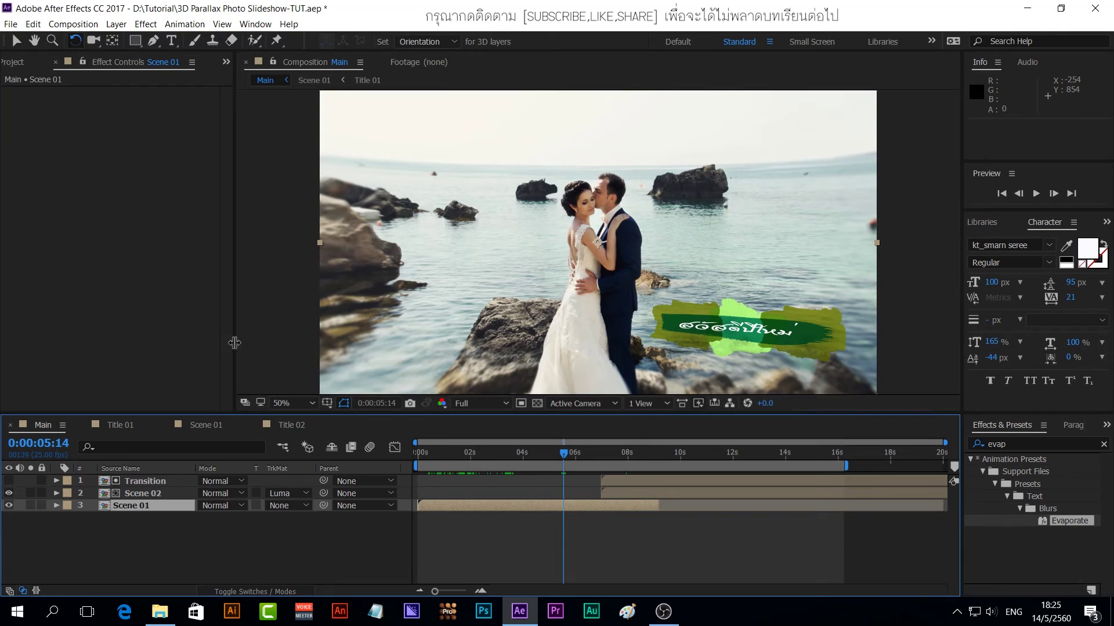
{"action": "left_click_drag", "start_coordinate": [562, 453], "coordinate": [590, 464]}
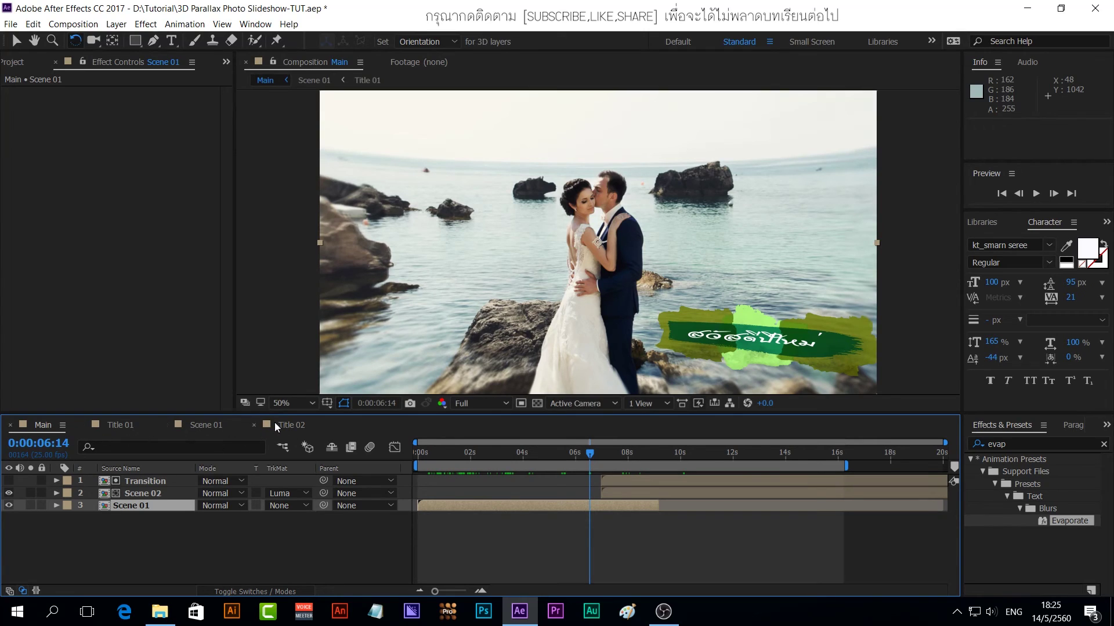
- Open Scene 02 and add the Title 02 composition below Camera 1, starting at 0:00:04:01
{"action": "double_click", "coordinate": [147, 494]}
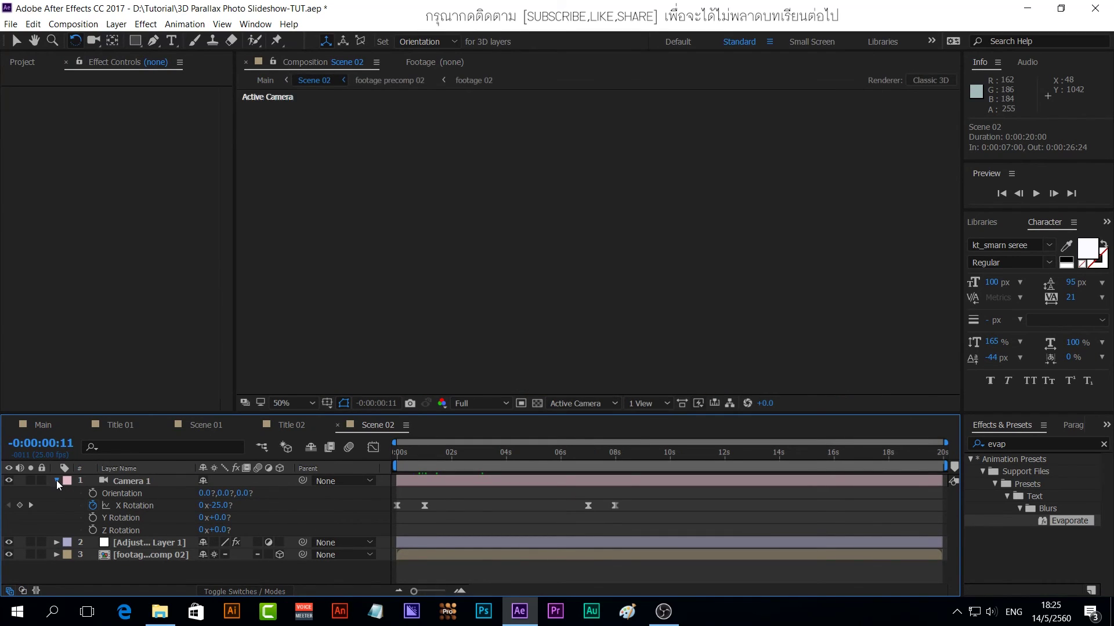
{"action": "left_click", "coordinate": [57, 481]}
{"action": "left_click_drag", "start_coordinate": [455, 452], "coordinate": [526, 452]}
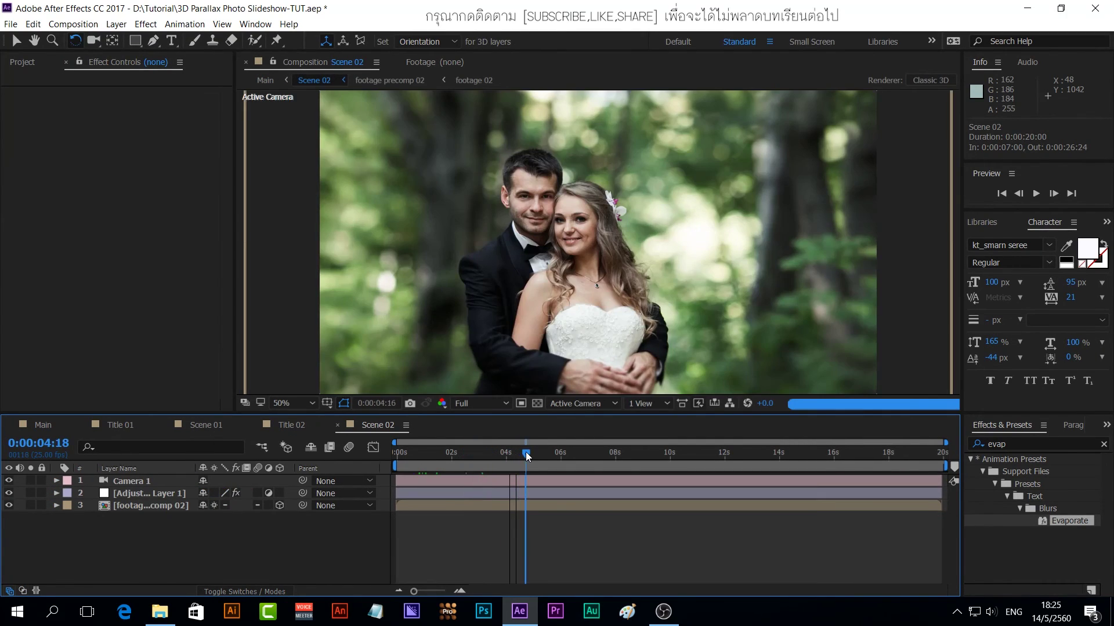
{"action": "left_click", "coordinate": [22, 63]}
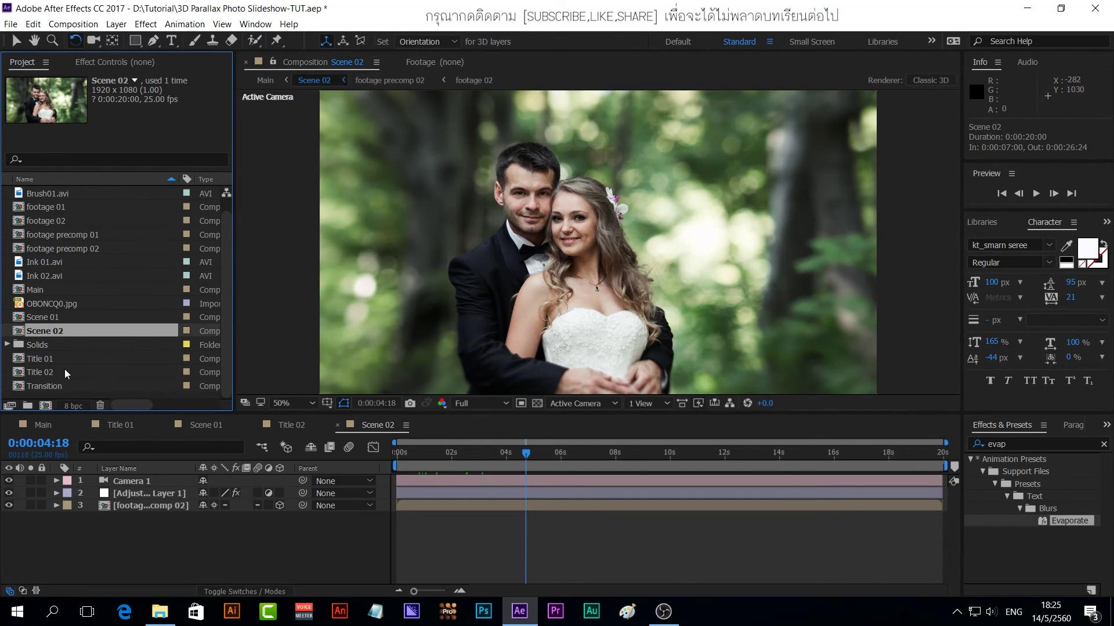
{"action": "left_click_drag", "start_coordinate": [54, 370], "coordinate": [92, 491]}
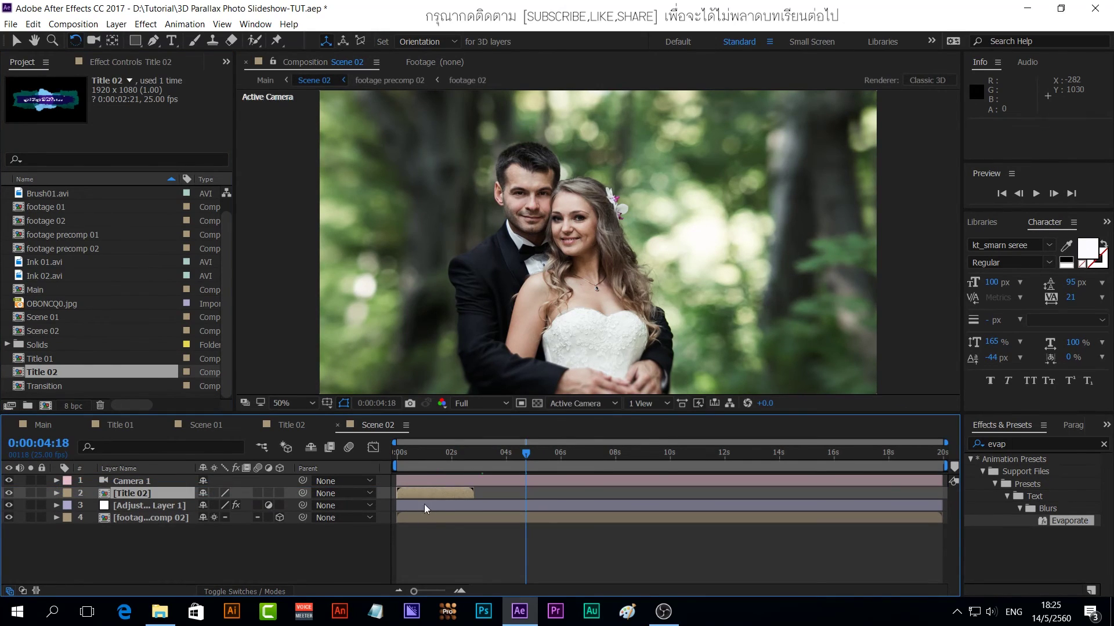
{"action": "left_click_drag", "start_coordinate": [425, 497], "coordinate": [535, 492]}
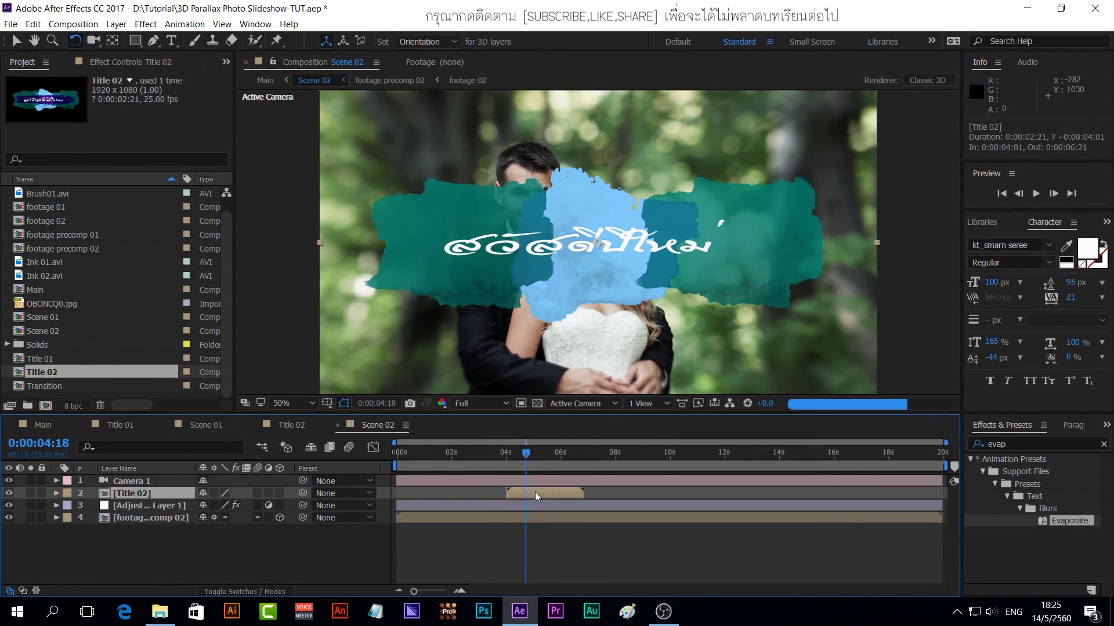
- Preview the title in Scene 02, make the Title 02 layer 3D and check it at 0:00:06:10
{"action": "key", "text": "space"}
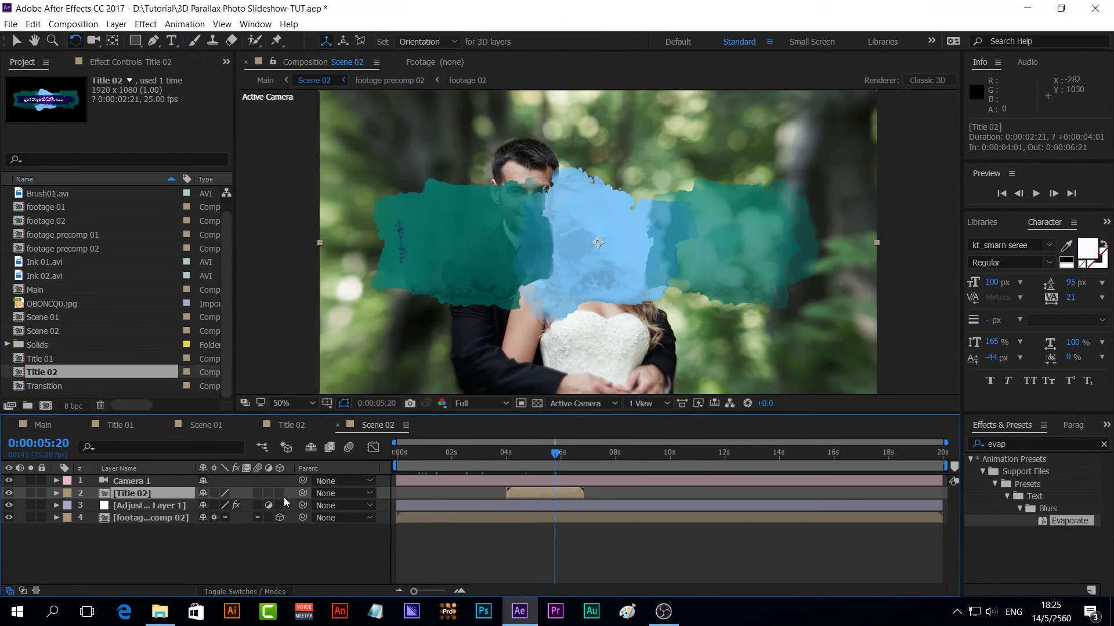
{"action": "left_click", "coordinate": [278, 494]}
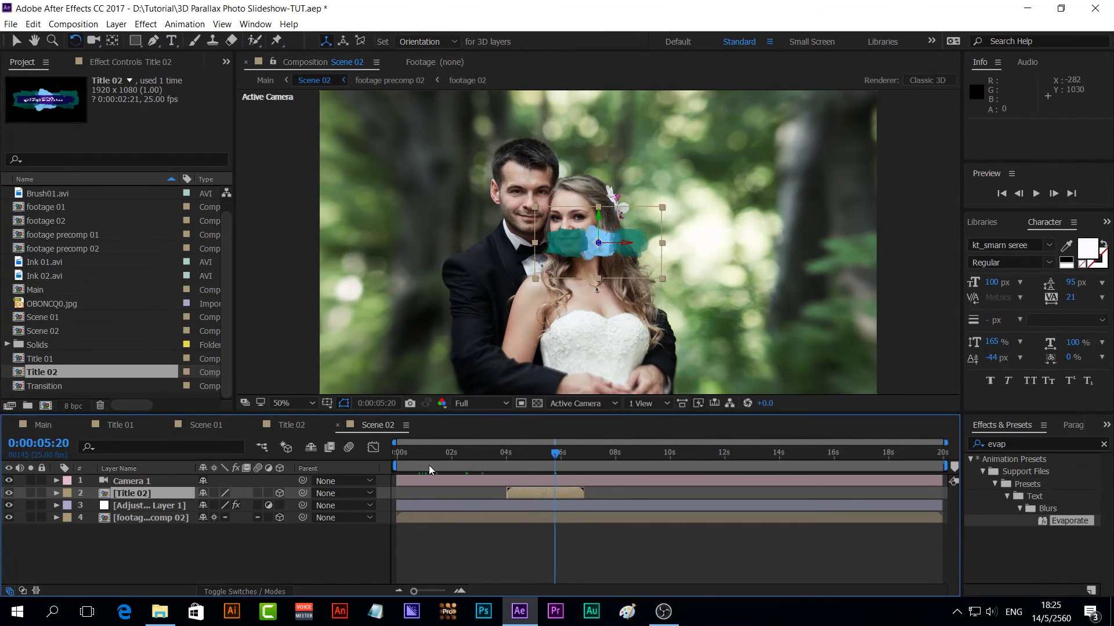
{"action": "left_click_drag", "start_coordinate": [556, 454], "coordinate": [571, 453]}
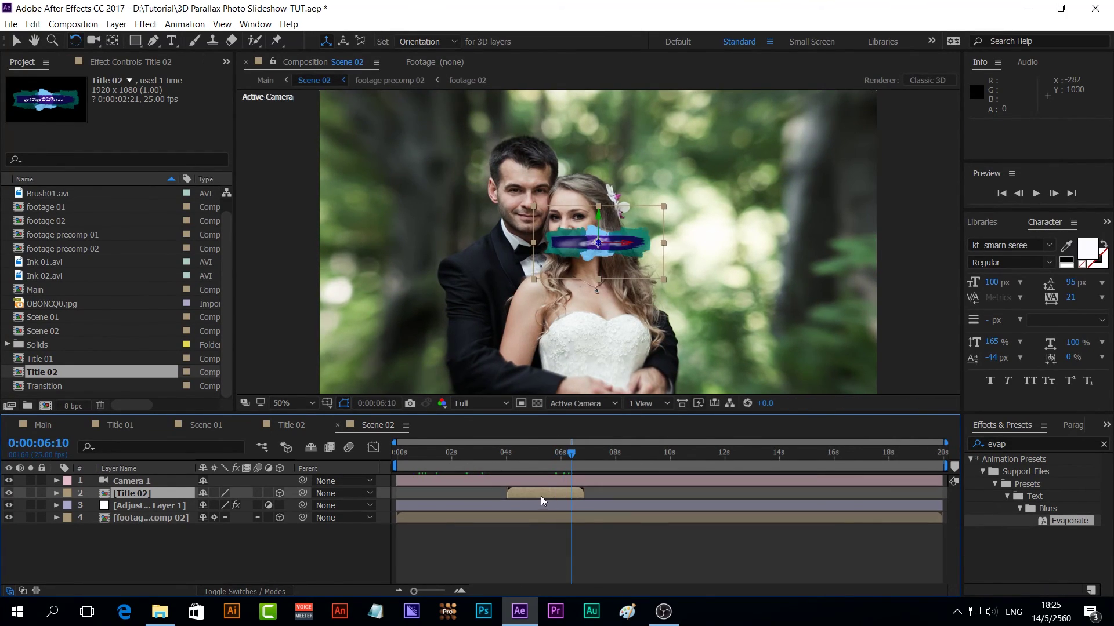
- Enable time remapping on the Title 02 layer and extend its end to 0:00:19:20
{"action": "right_click", "coordinate": [539, 493]}
{"action": "mouse_move", "coordinate": [638, 165]}
{"action": "left_click", "coordinate": [749, 164]}
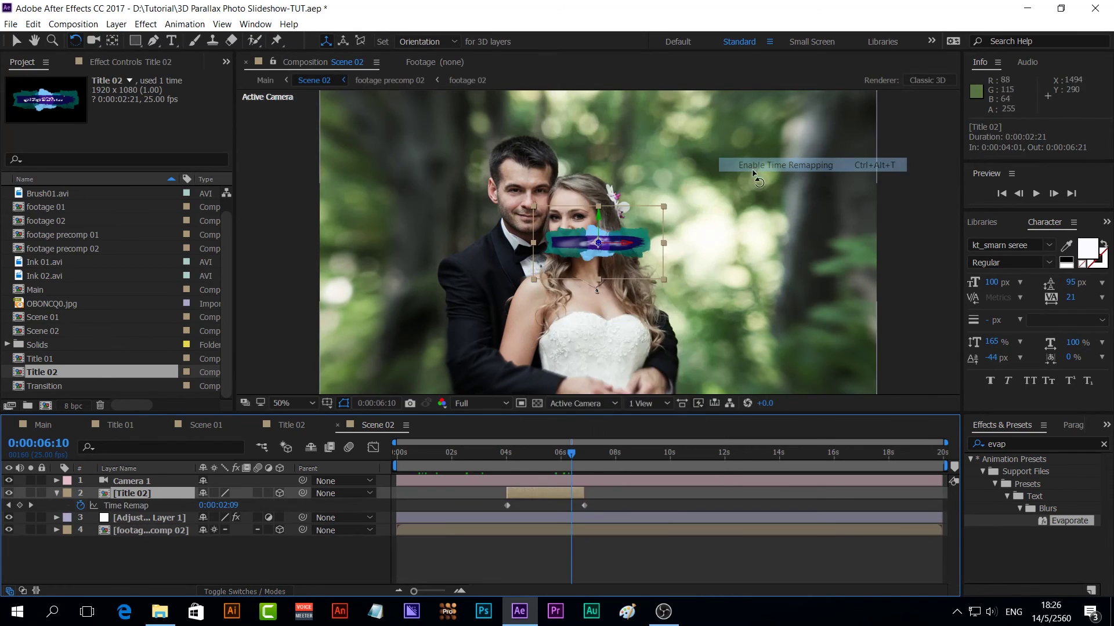
{"action": "left_click_drag", "start_coordinate": [587, 492], "coordinate": [940, 484]}
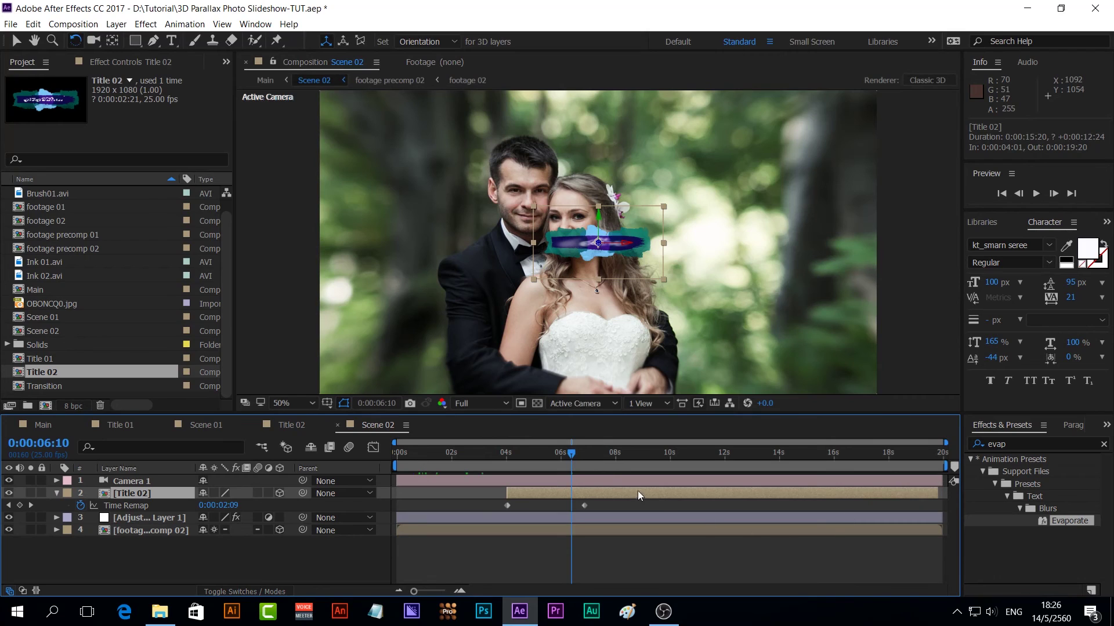
- Add a Time Remap keyframe to Title 02 at 0:00:06:20, where the full title is visible, and delete the end keyframe at 0:00:06:22
{"action": "left_click_drag", "start_coordinate": [573, 455], "coordinate": [589, 477]}
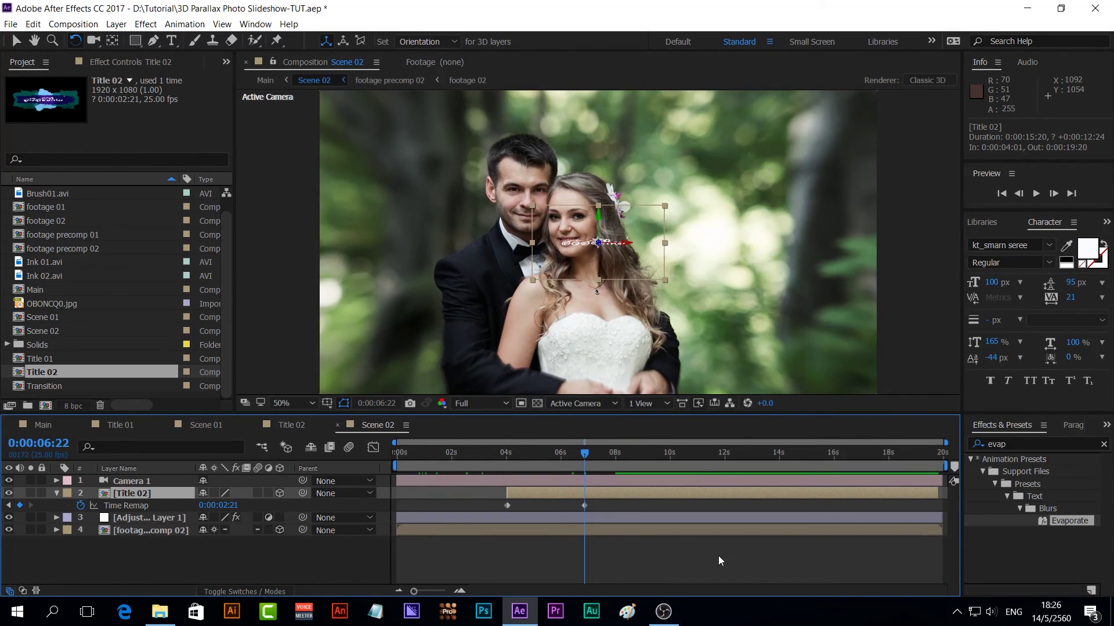
{"action": "key", "text": "Page_Up"}
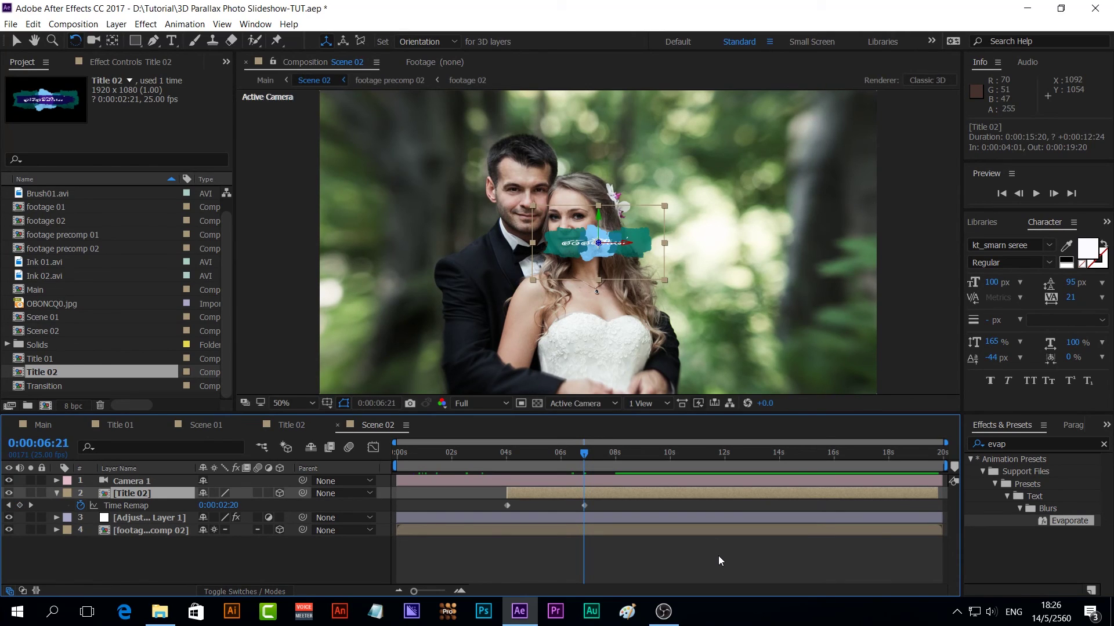
{"action": "key", "text": "Page_Up"}
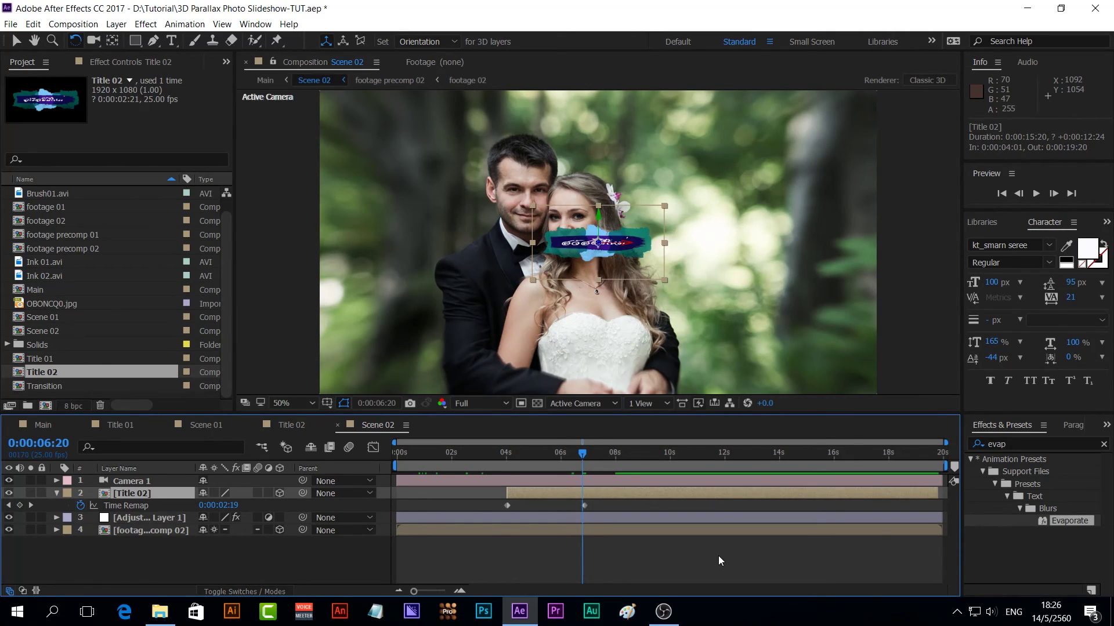
{"action": "left_click", "coordinate": [19, 506]}
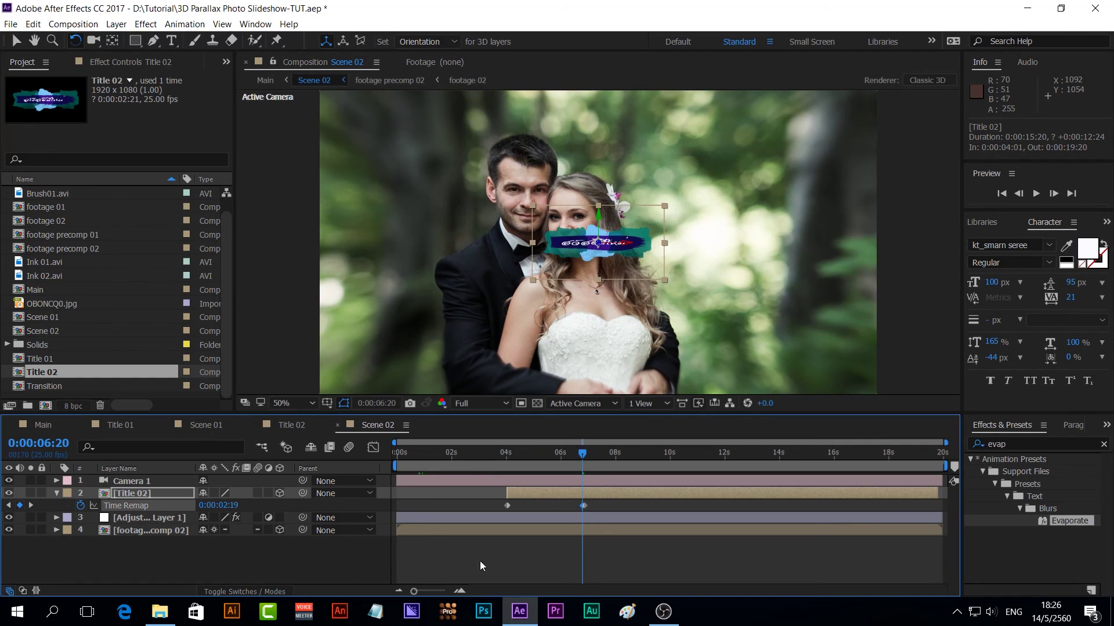
{"action": "left_click", "coordinate": [584, 505]}
{"action": "key", "text": "shift+F2"}
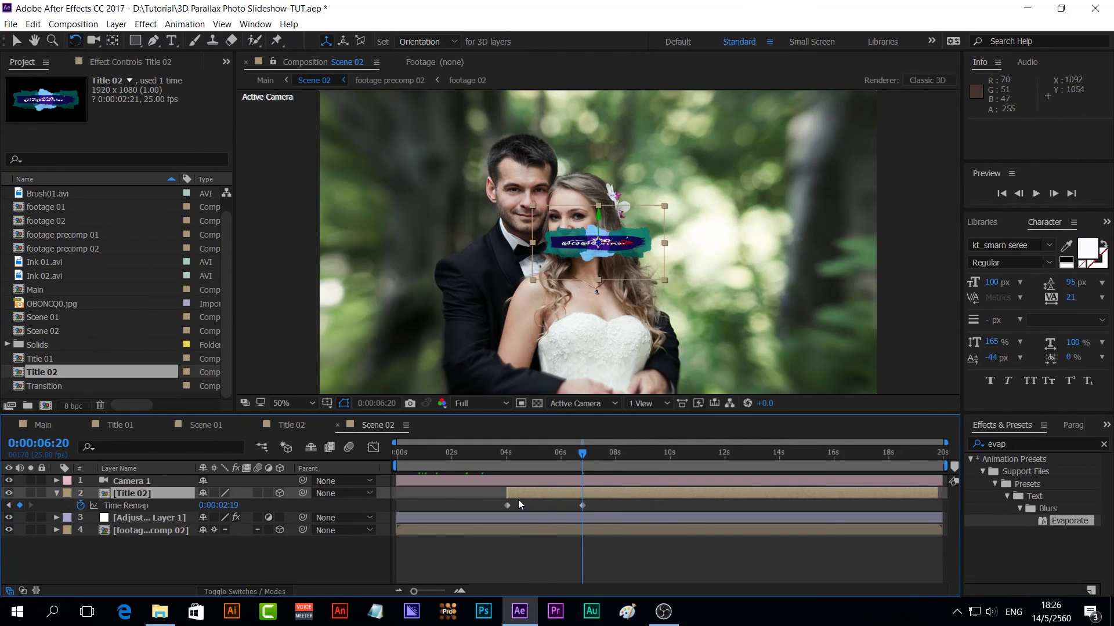
- Extend the Title 02 layer's start to before the first frame and check Scene 02 at 0:00:09:00 and Main at 0:00:04:22
{"action": "left_click_drag", "start_coordinate": [505, 495], "coordinate": [391, 495]}
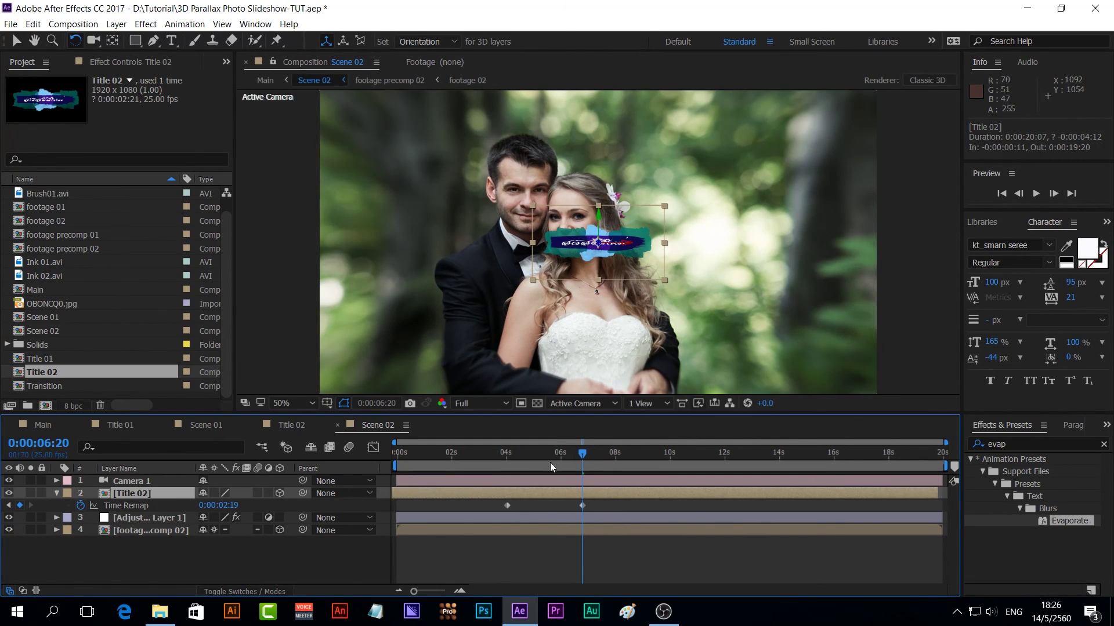
{"action": "left_click_drag", "start_coordinate": [581, 457], "coordinate": [642, 478]}
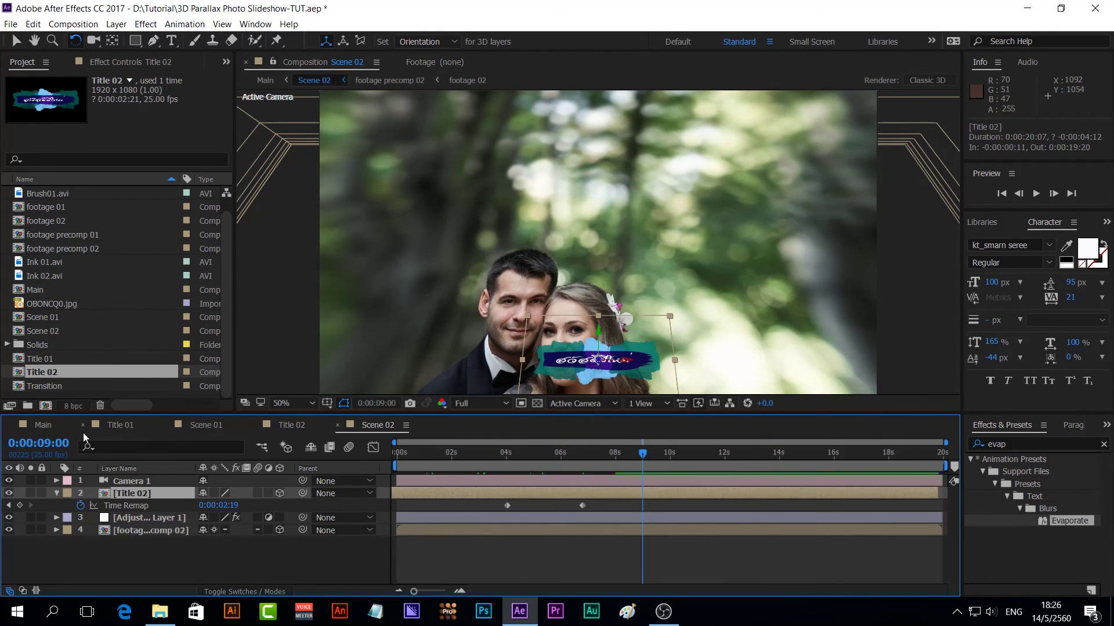
{"action": "left_click", "coordinate": [46, 430]}
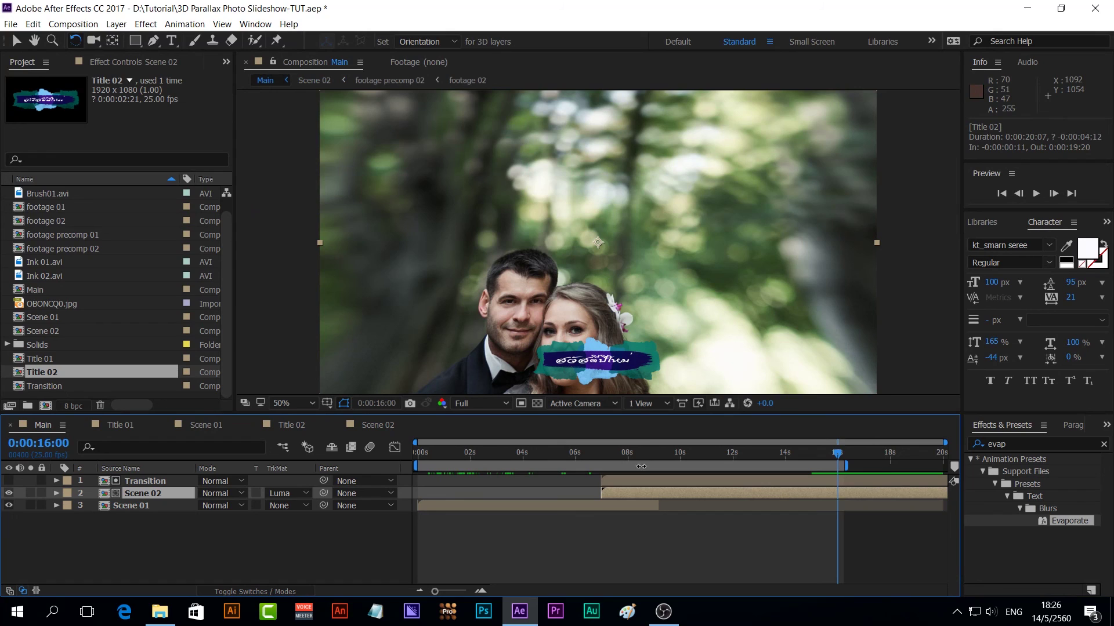
{"action": "left_click_drag", "start_coordinate": [835, 453], "coordinate": [545, 445]}
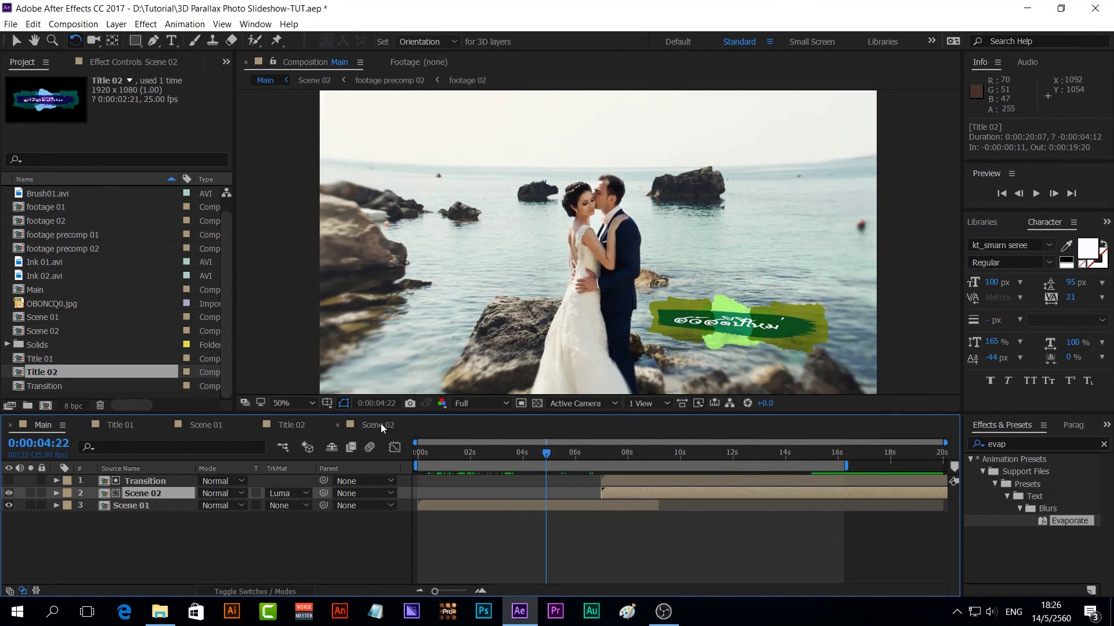